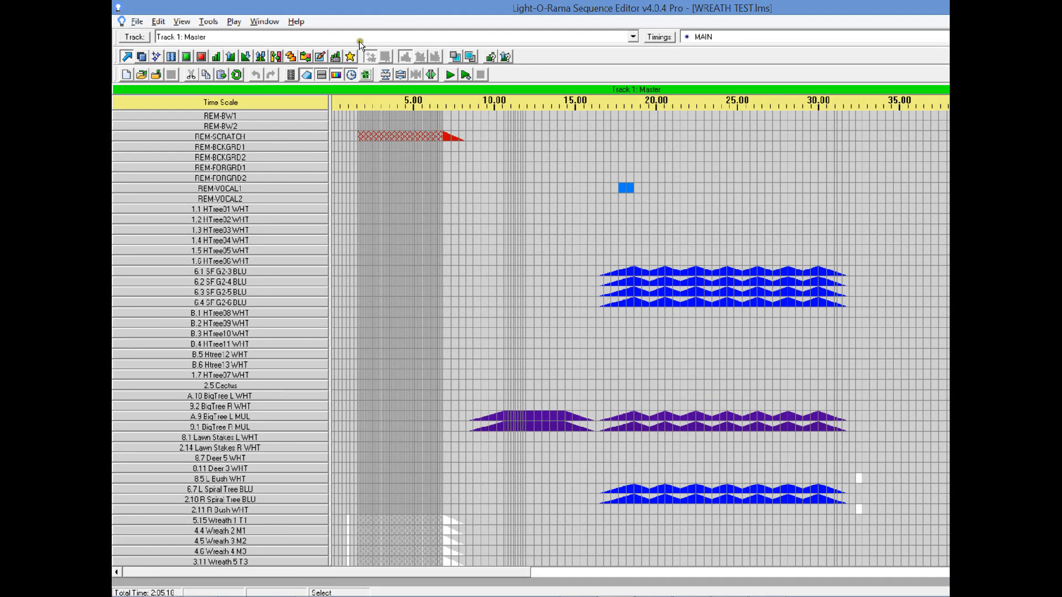
Open the sequence's animation preview, zoom it out, enlarge the window to show the whole house, and simulate night time.
click(291, 74)
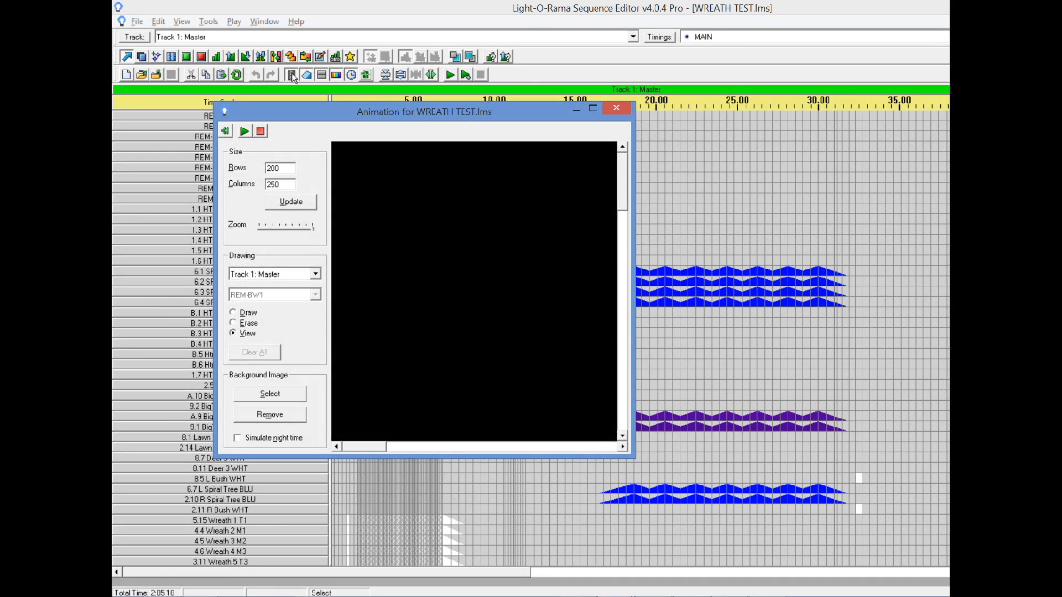
drag(323, 223, 257, 227)
drag(633, 457, 915, 549)
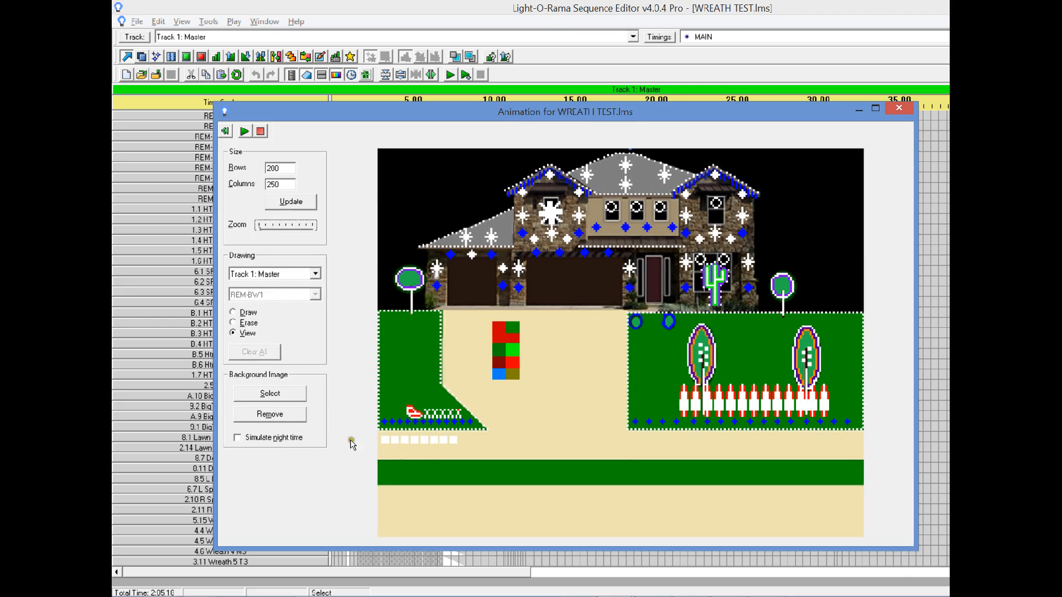
click(272, 437)
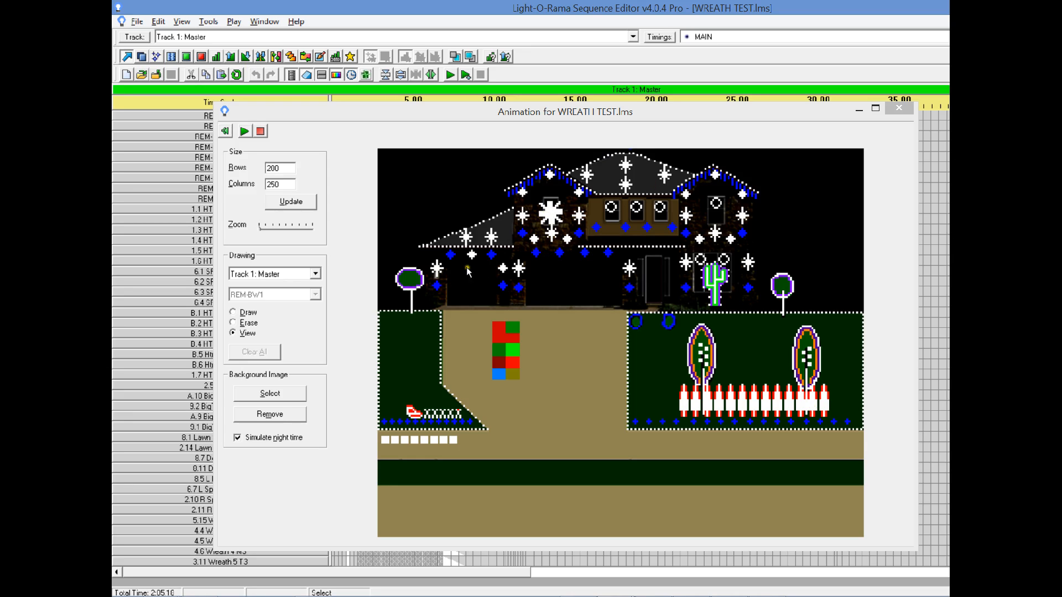
Play the sequence in the animation preview, dismiss the Perl console window, and stop playback.
click(244, 133)
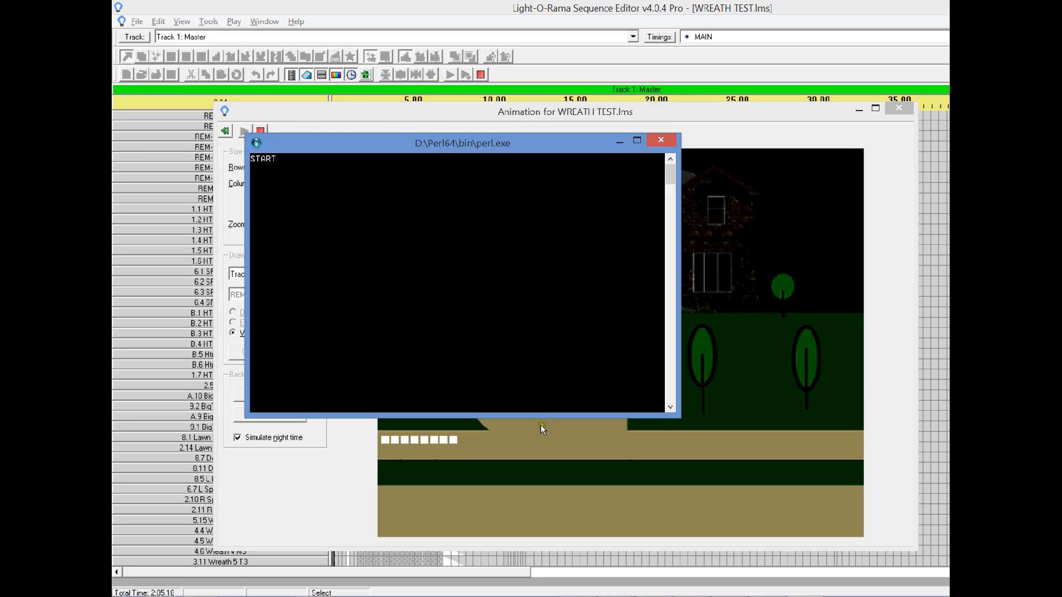
click(659, 143)
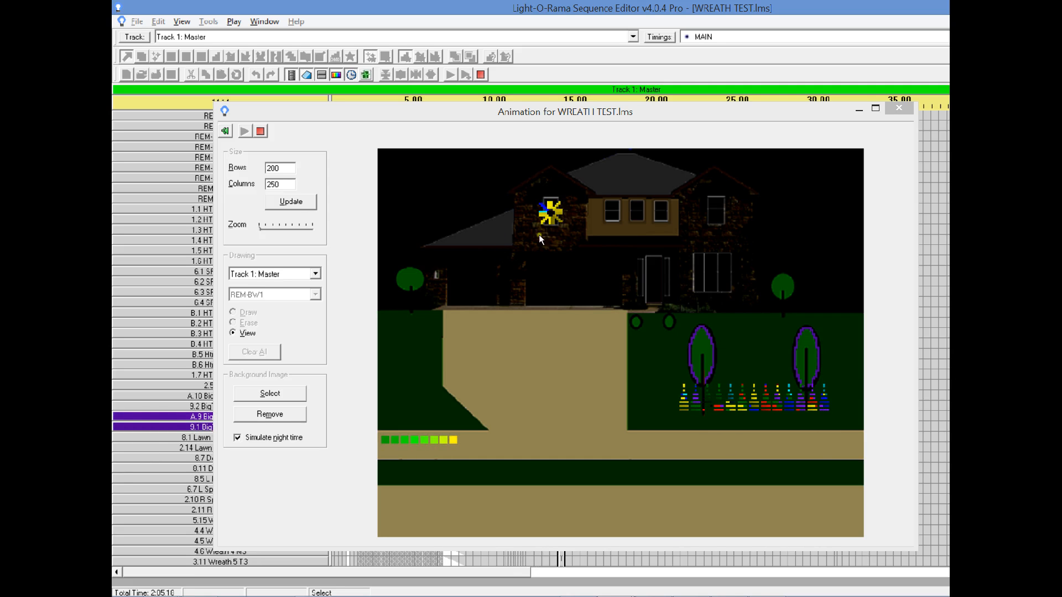
click(259, 131)
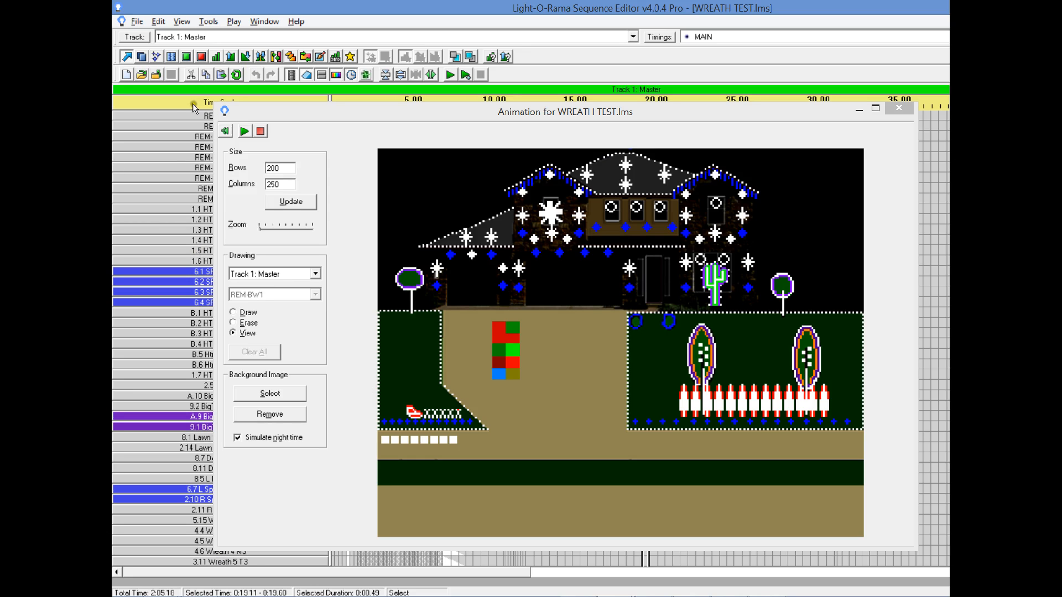
Maximize the animation window and zoom the preview in to its highest level on the right half of the house.
drag(213, 103, 135, 12)
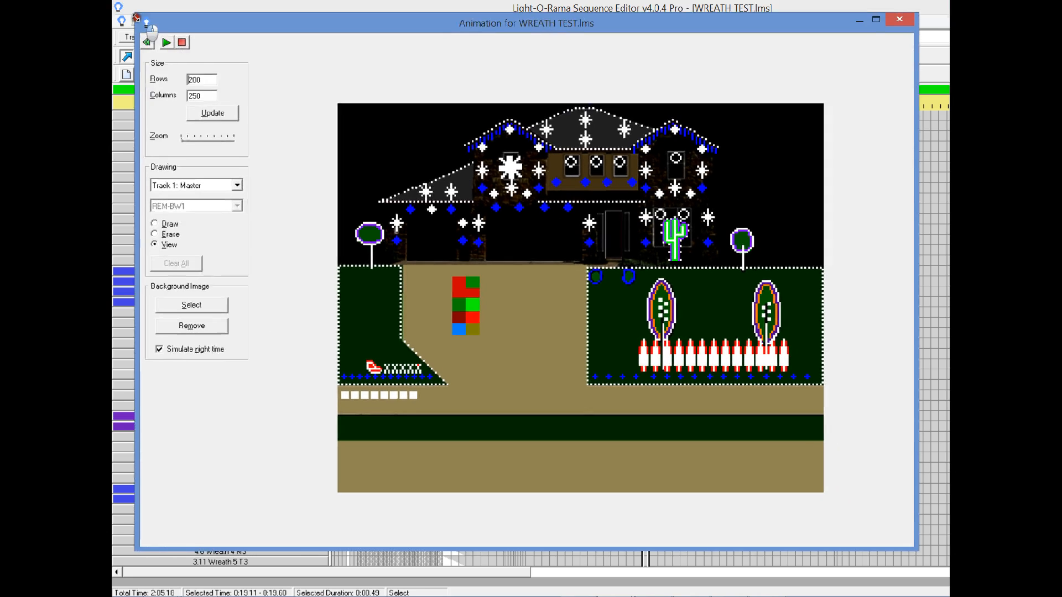
click(876, 20)
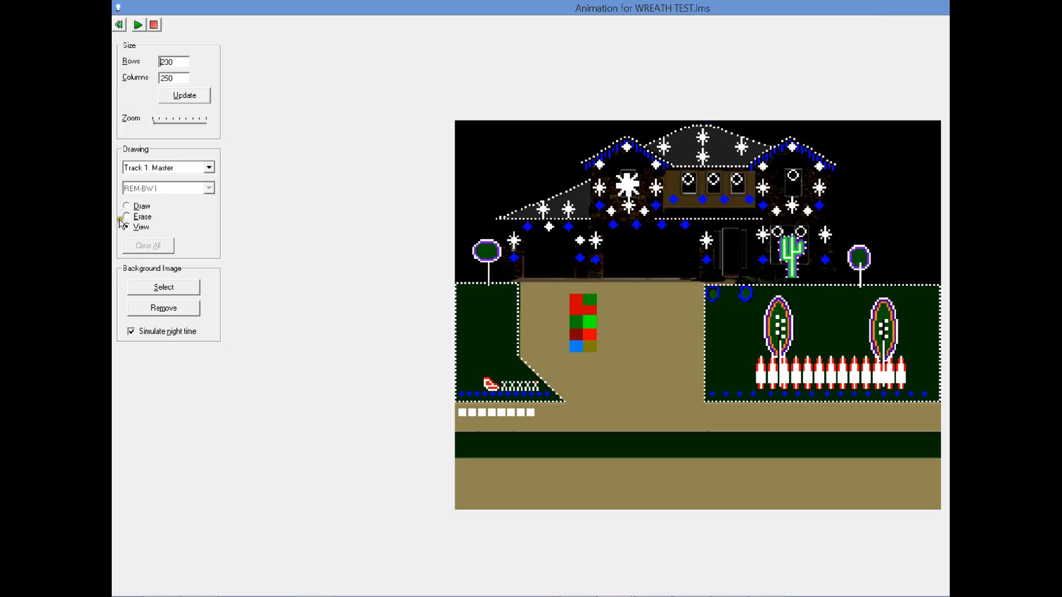
drag(153, 121, 210, 125)
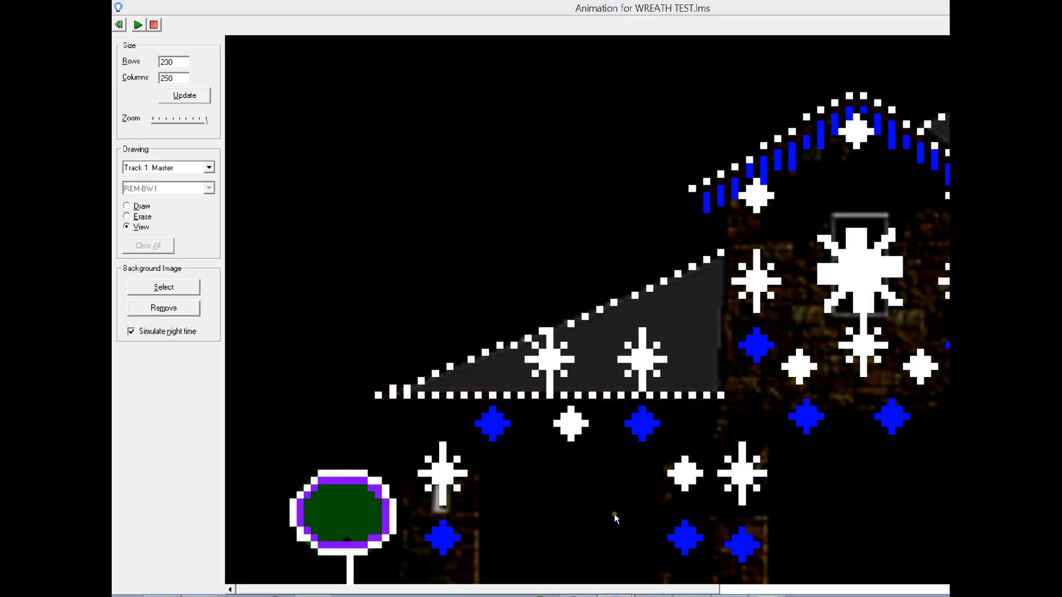
drag(627, 587, 975, 596)
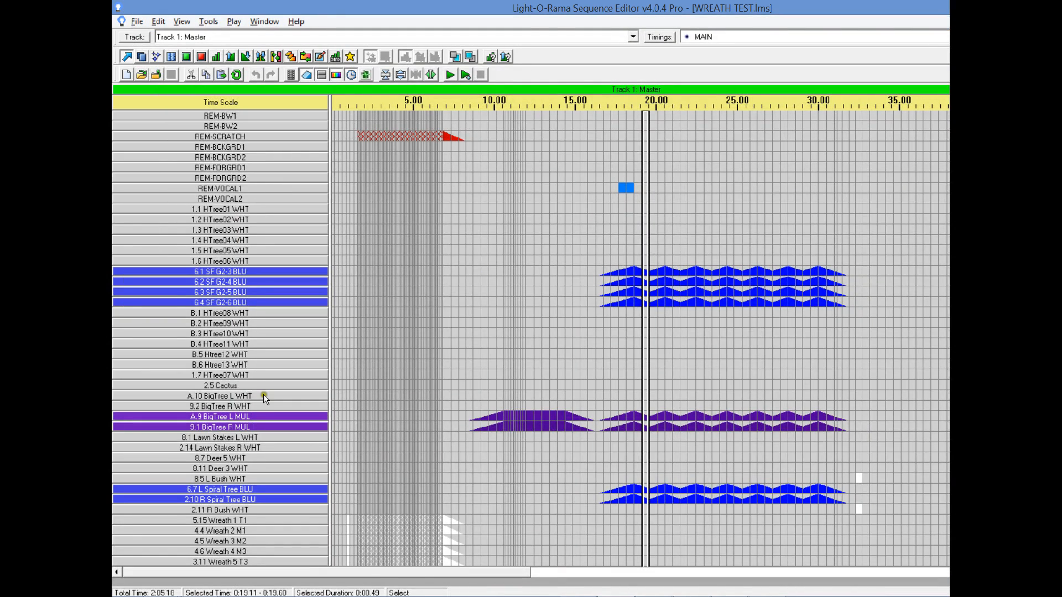
Change the color of channel 3.11 Wreath 5 T3 to bright pink in its channel settings.
scroll(263, 252, down, 3)
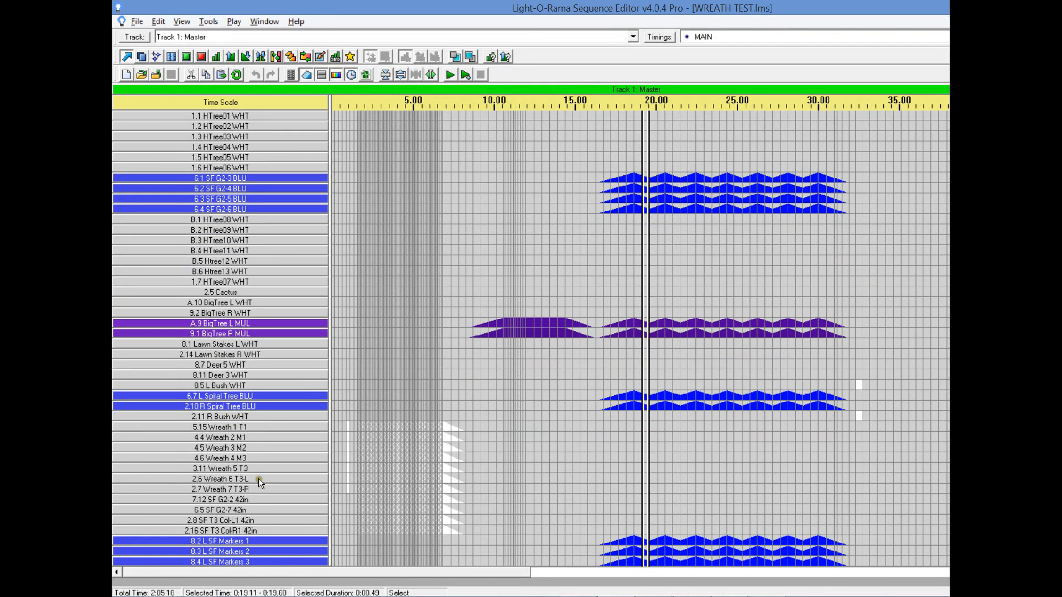
double_click(257, 468)
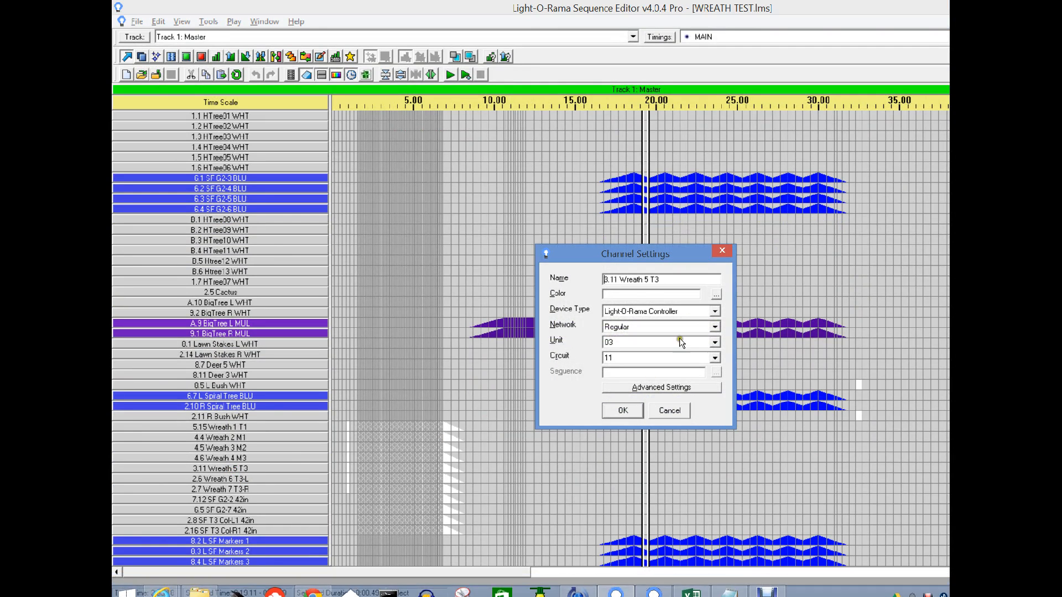
click(716, 293)
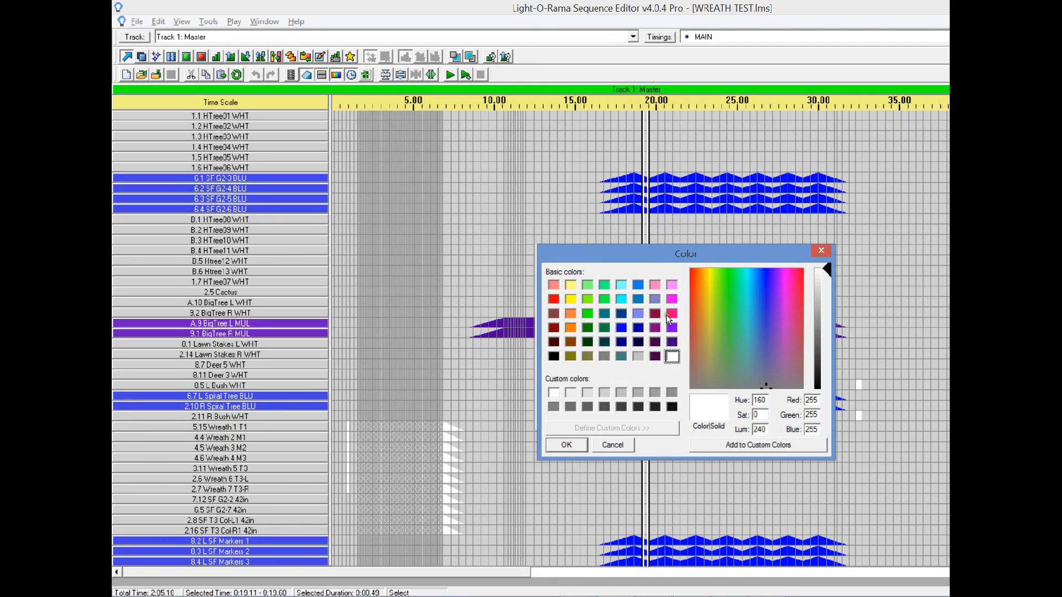
click(667, 314)
click(561, 439)
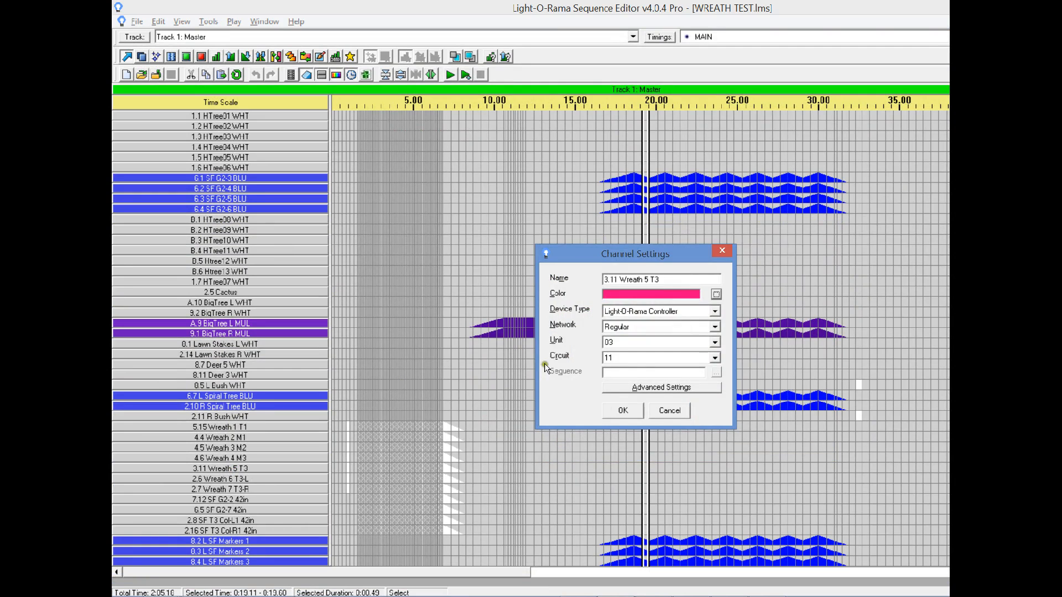
click(622, 411)
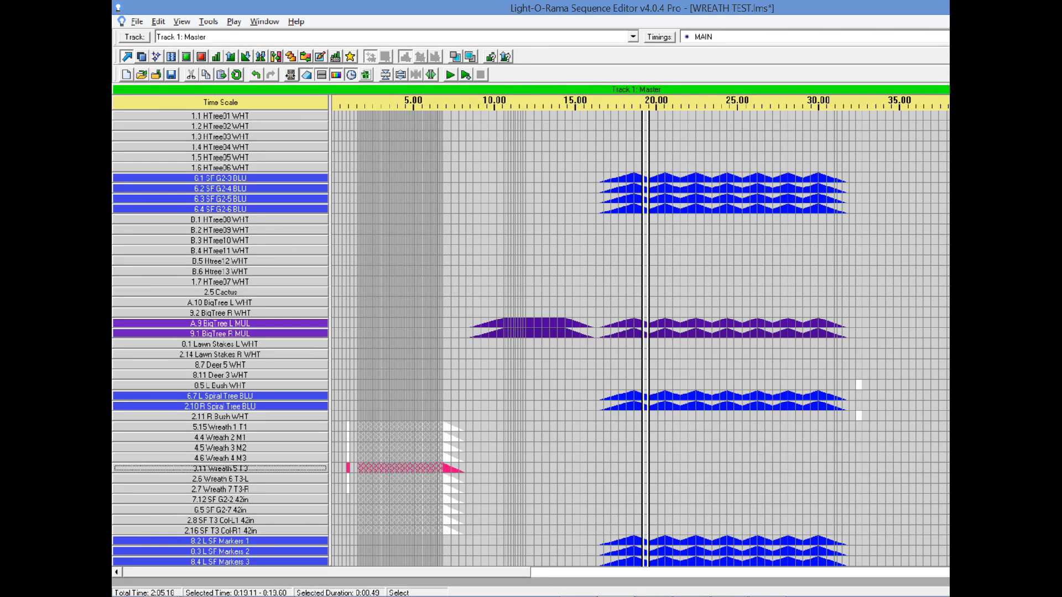
Reopen the animation preview and switch to Draw mode with channel 3.11 Wreath 5 T3 as the drawing channel.
click(290, 75)
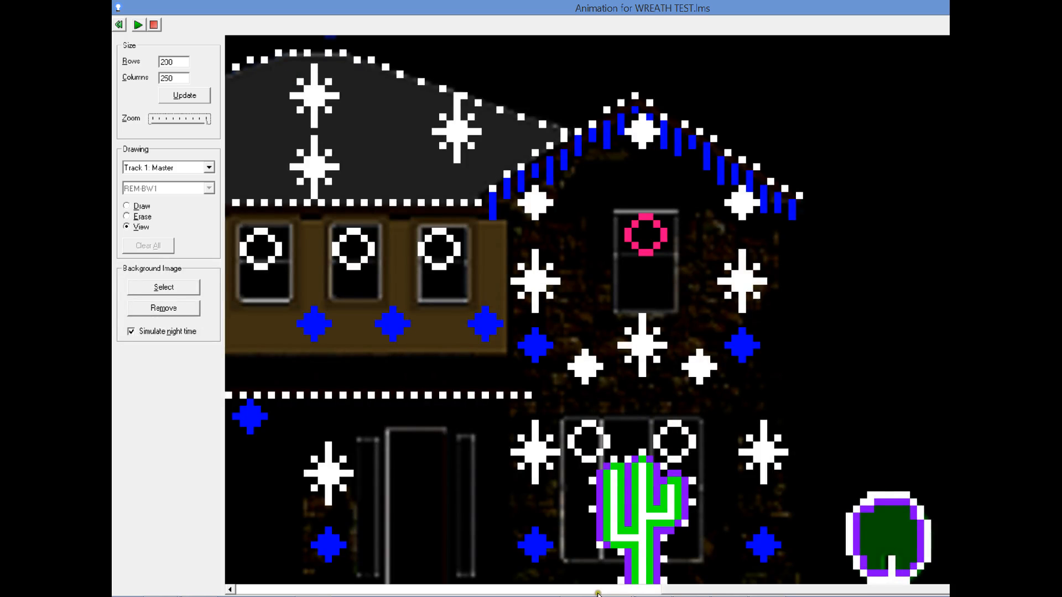
mouse_move(769, 588)
mouse_down()
mouse_move(517, 585)
mouse_move(772, 585)
mouse_up()
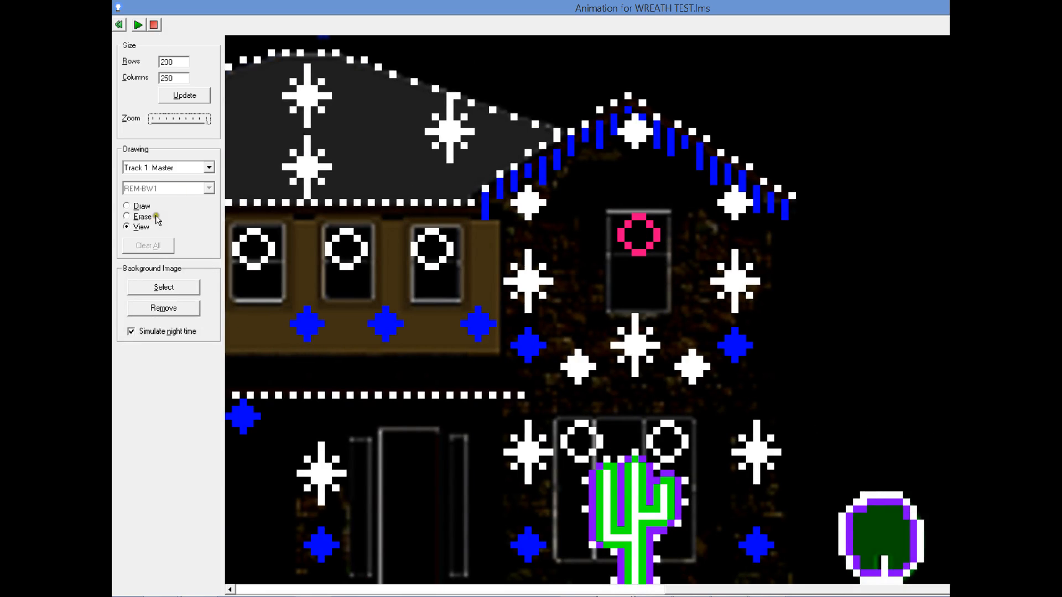
click(135, 207)
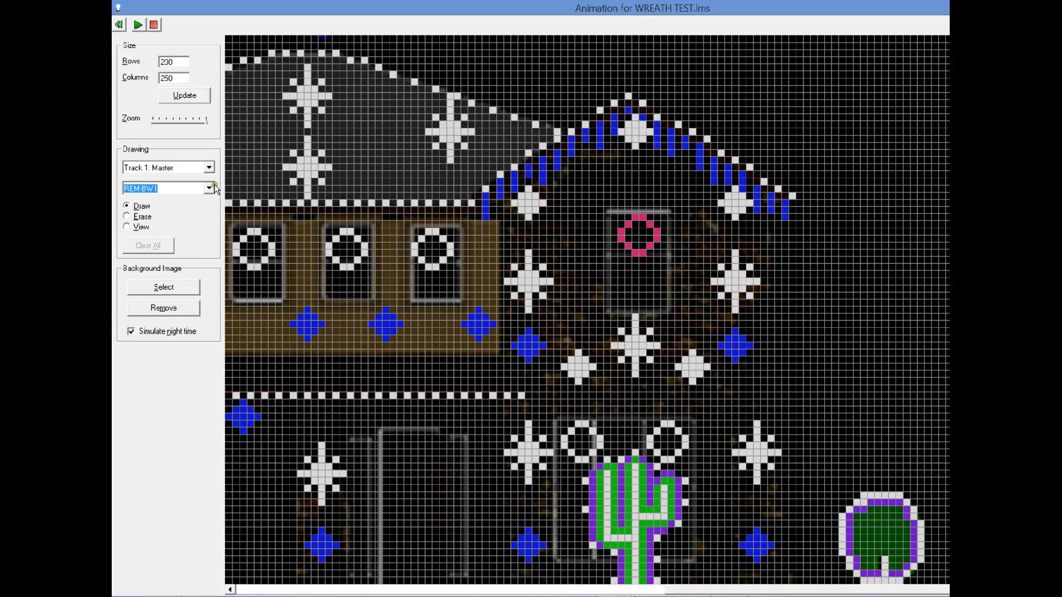
click(213, 187)
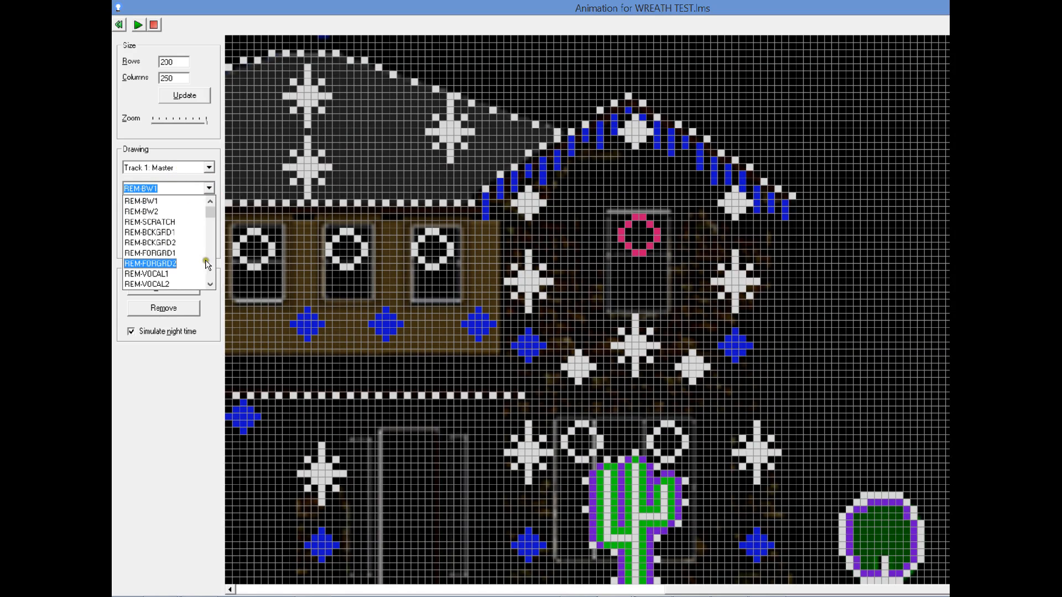
scroll(210, 268, down, 6)
scroll(210, 268, down, 6)
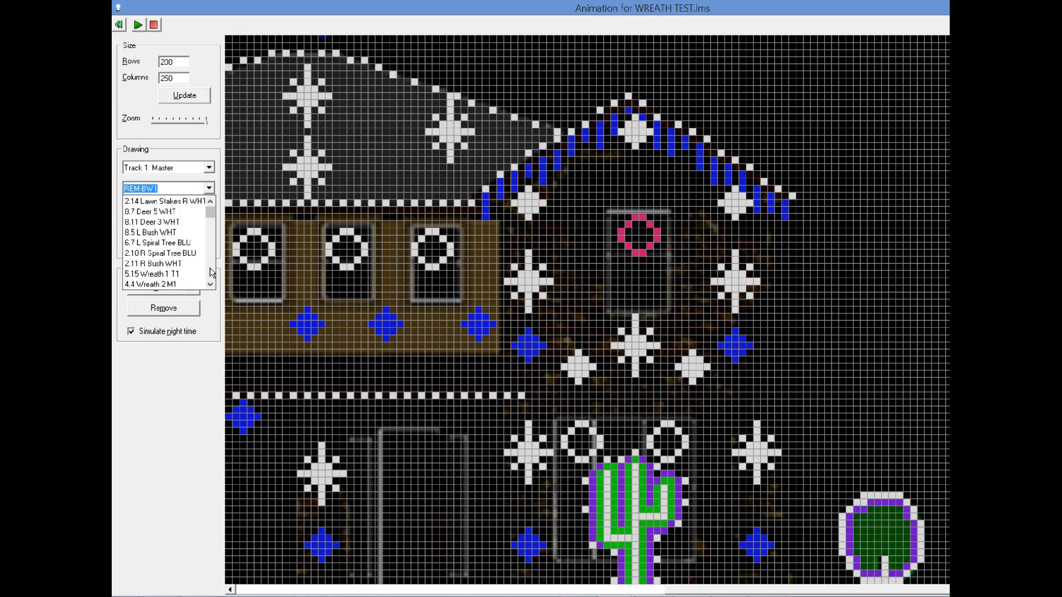
scroll(210, 268, down, 3)
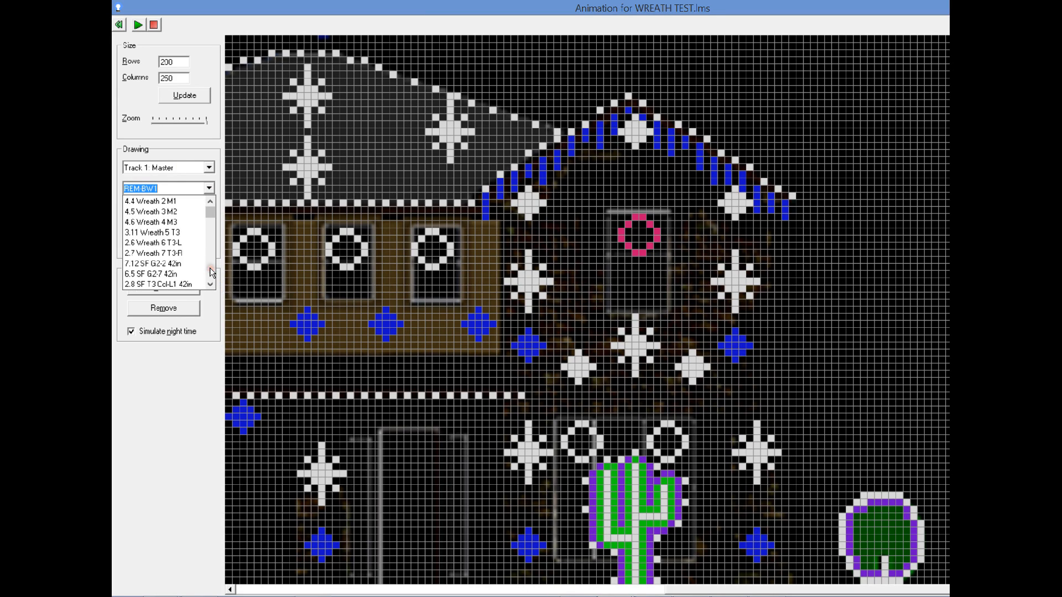
click(172, 236)
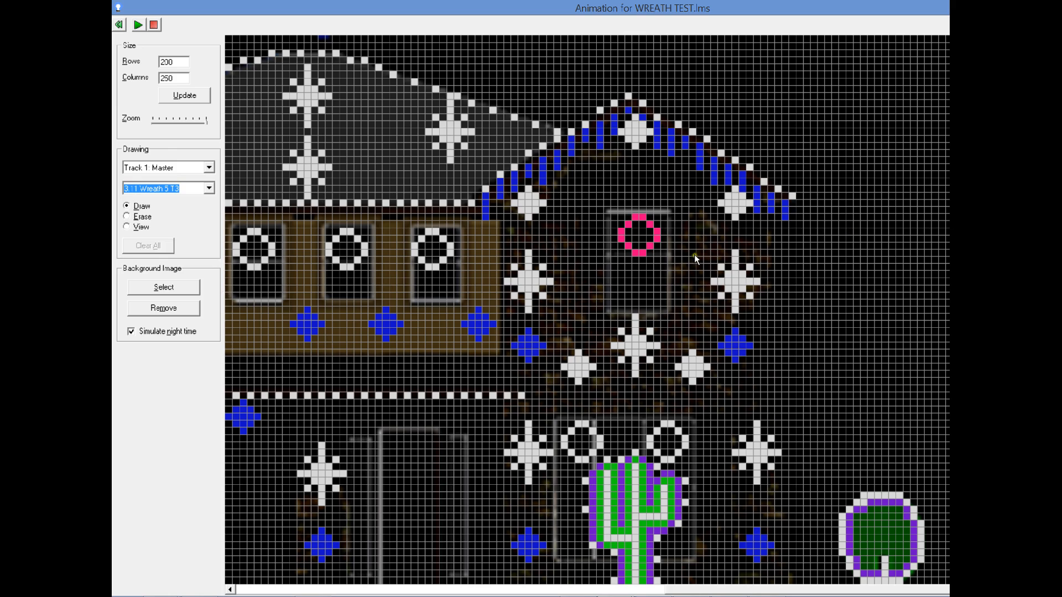
Draw a small filled blob of cells directly beneath the pink wreath ring in the upper window.
click(634, 261)
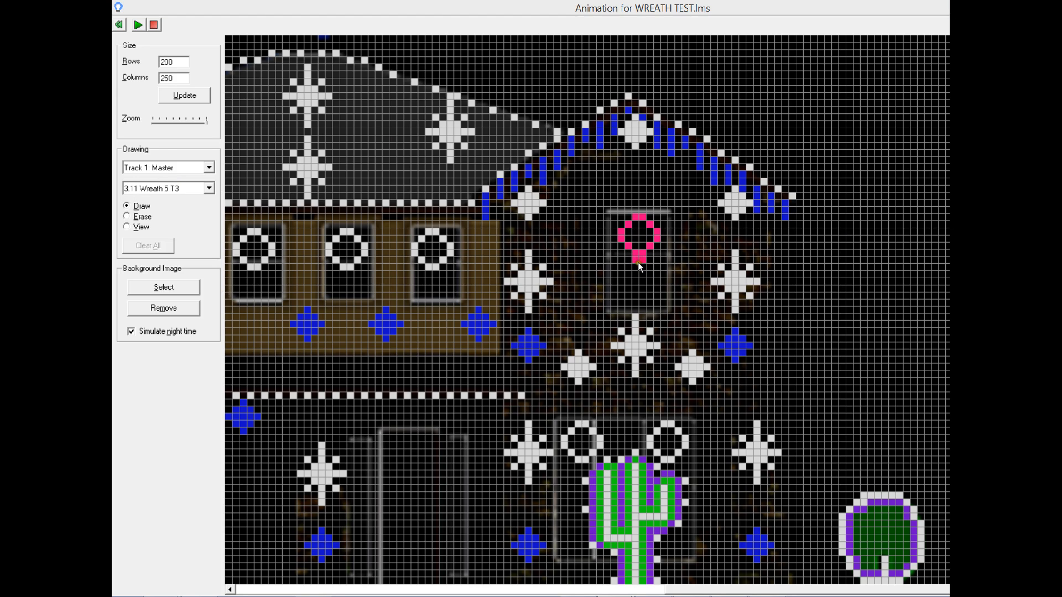
click(639, 273)
drag(630, 260, 642, 267)
click(648, 263)
Erase the cells of the pink wreath ring, leaving the blob drawn beneath it.
click(127, 216)
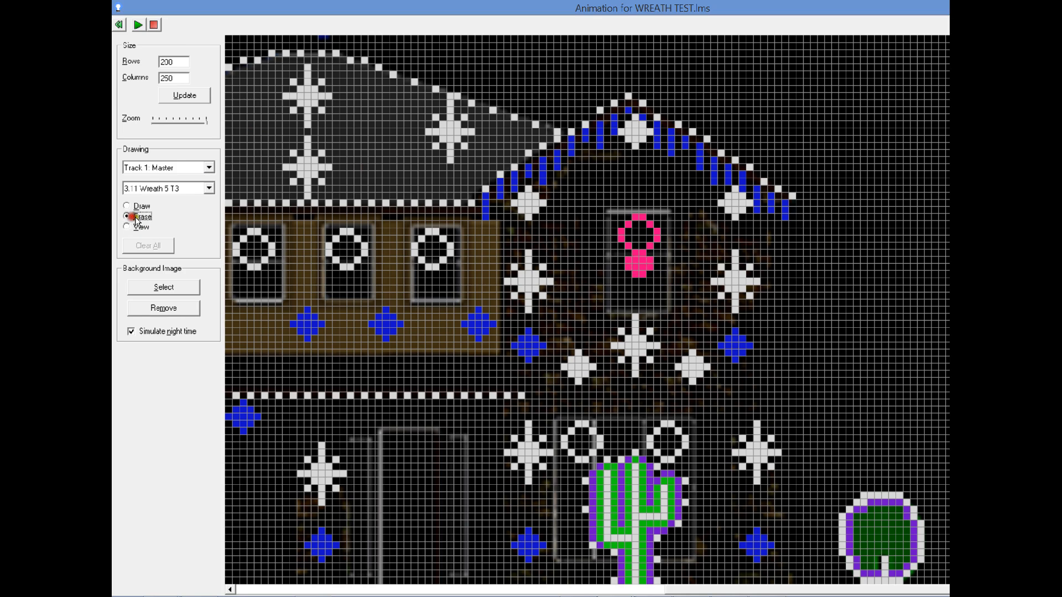
click(625, 242)
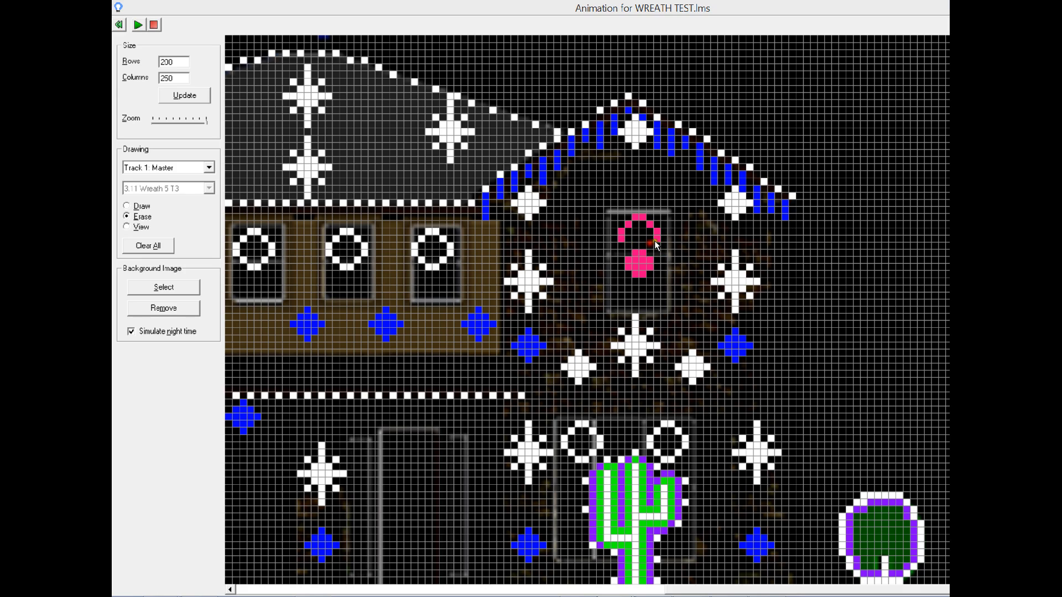
drag(654, 240, 639, 217)
Switch to Draw mode and select RGB 2 P01 under MegaWreathT3 as the drawing channel.
click(144, 207)
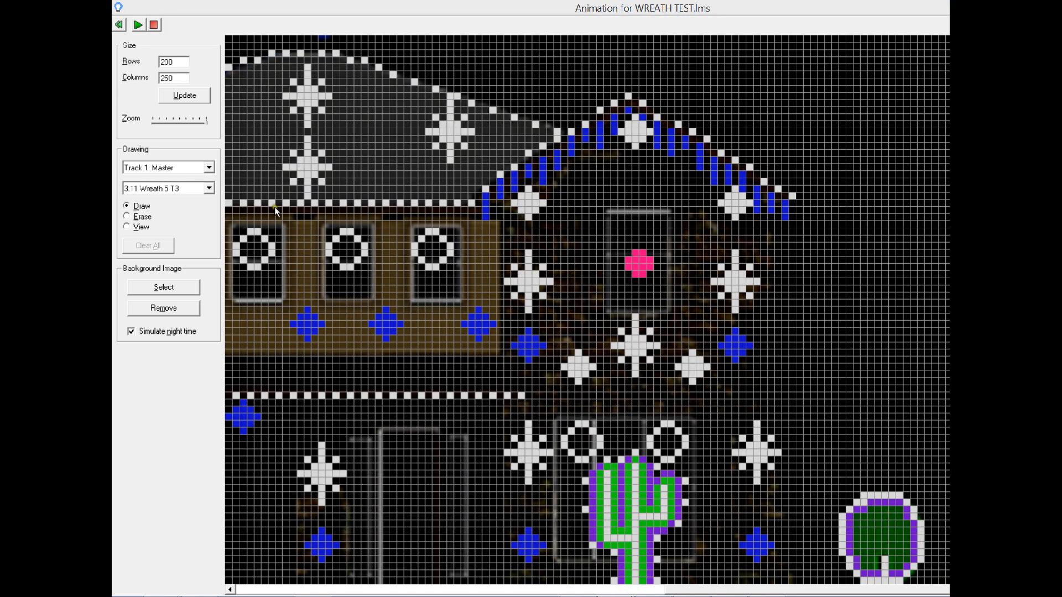
click(208, 189)
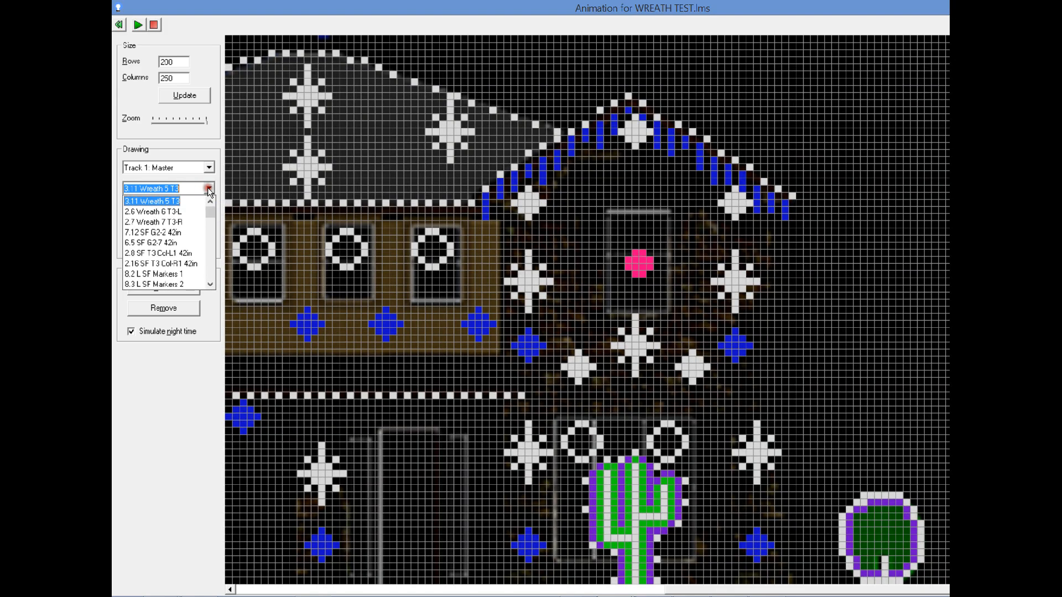
drag(205, 208, 208, 304)
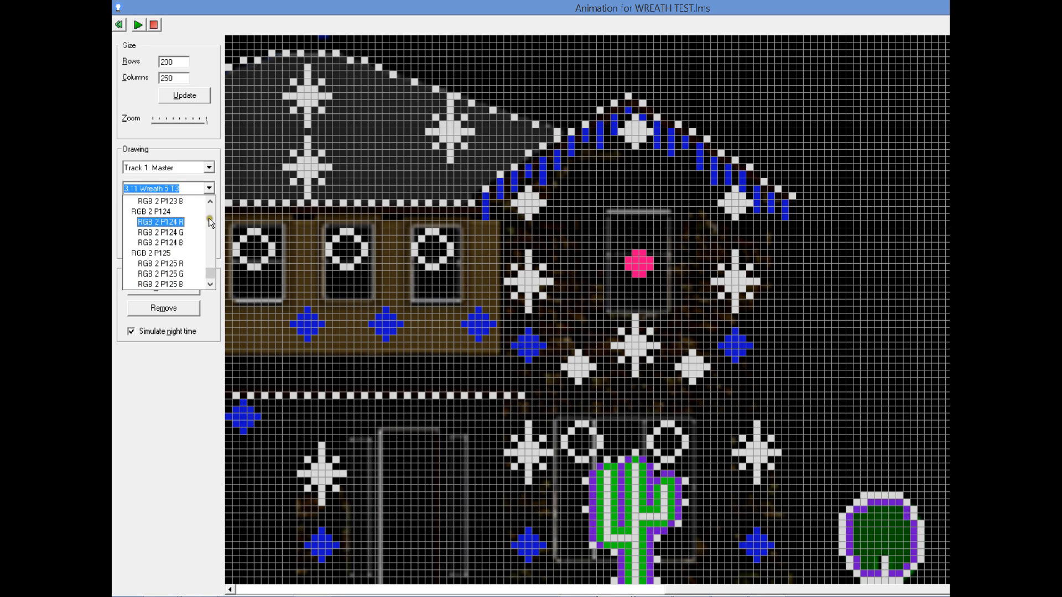
scroll(211, 221, up, 4)
scroll(210, 222, up, 20)
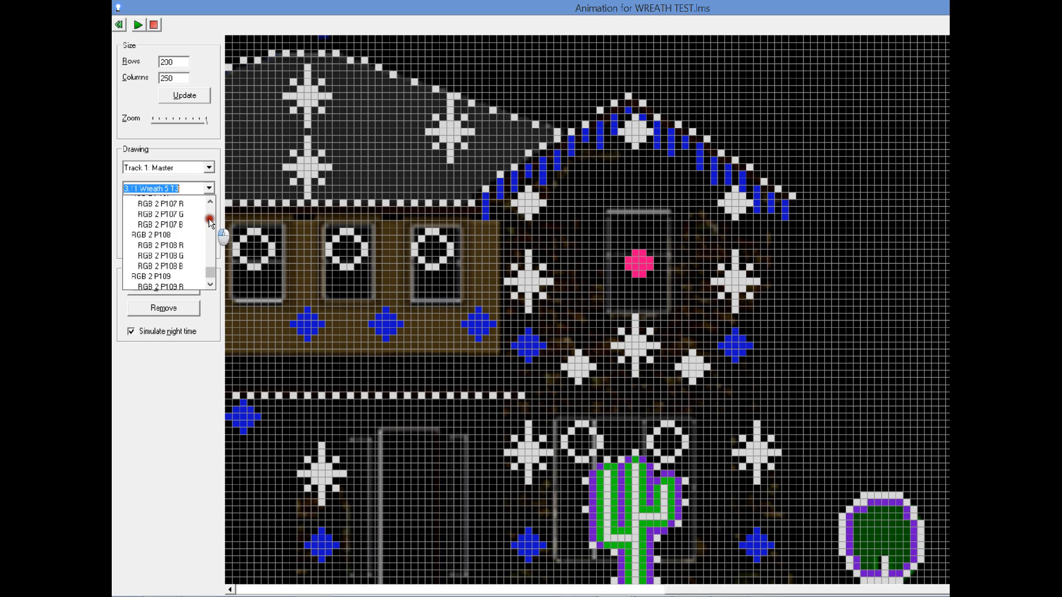
scroll(211, 222, up, 6)
scroll(211, 222, up, 20)
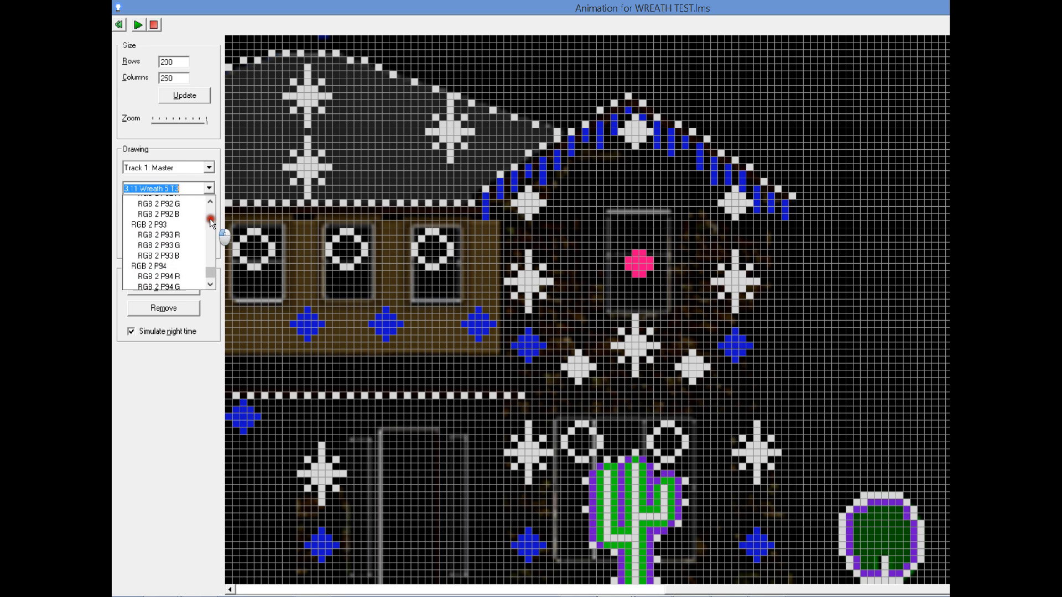
scroll(211, 222, up, 20)
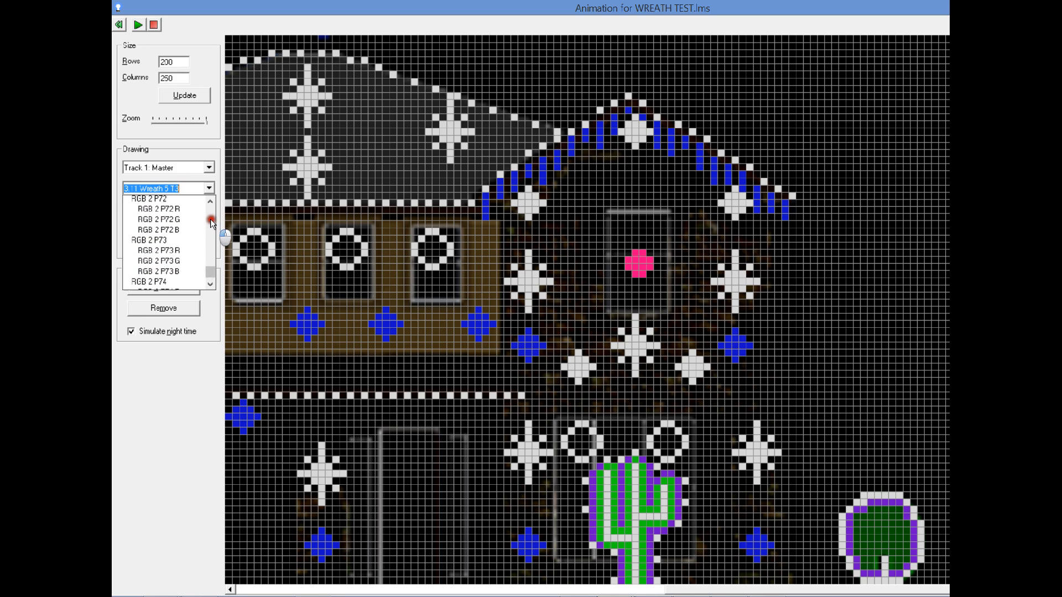
scroll(210, 222, up, 15)
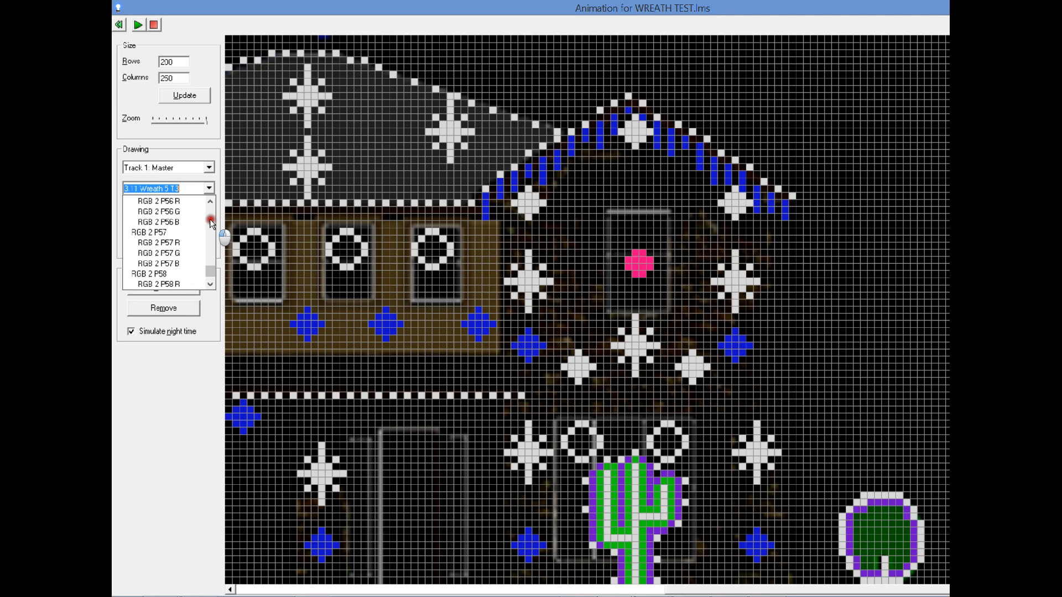
scroll(210, 219, up, 19)
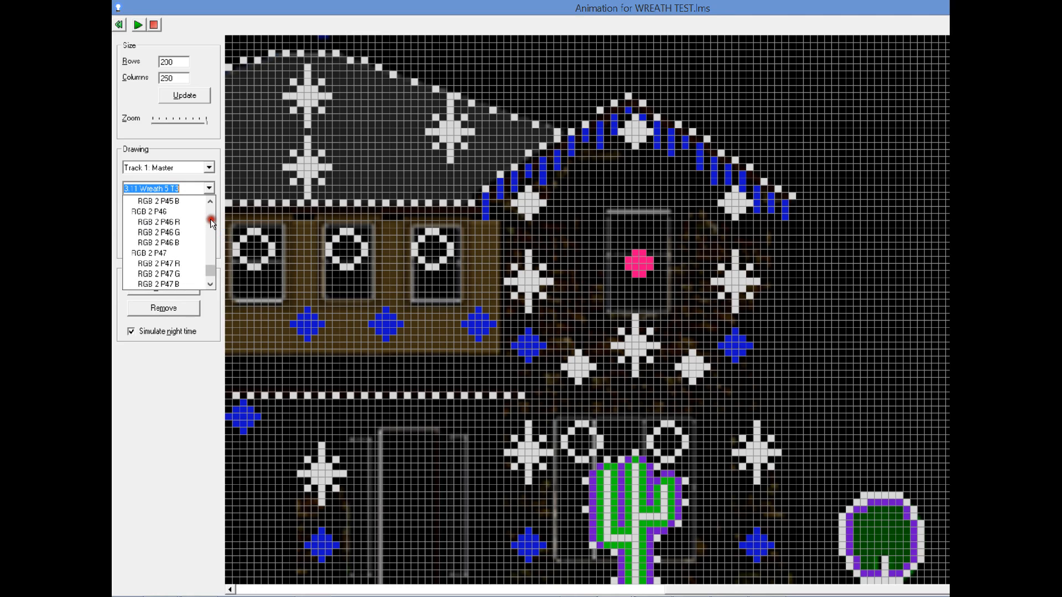
scroll(211, 219, up, 16)
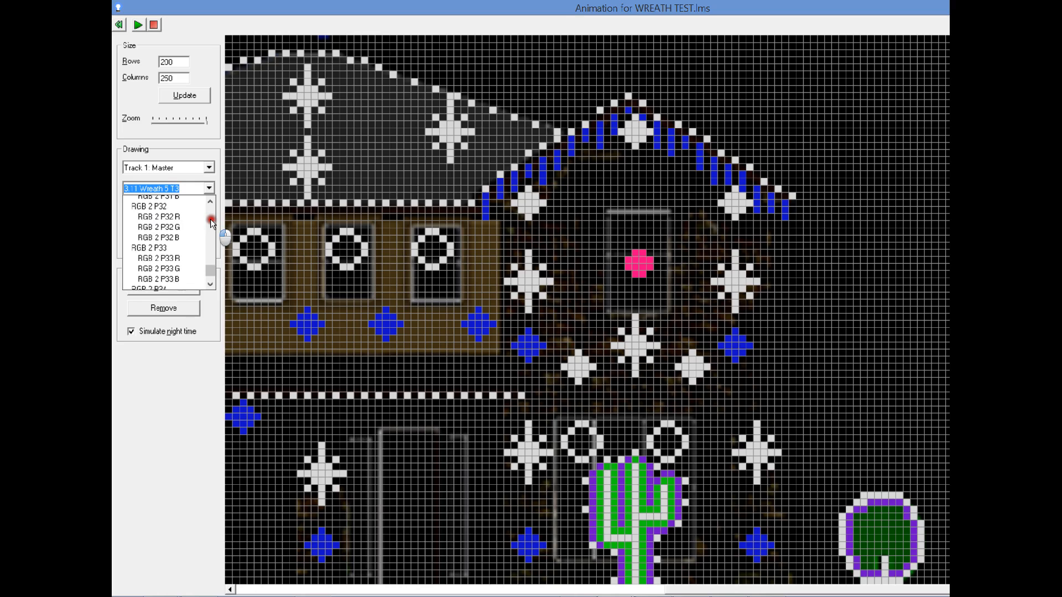
scroll(210, 219, up, 20)
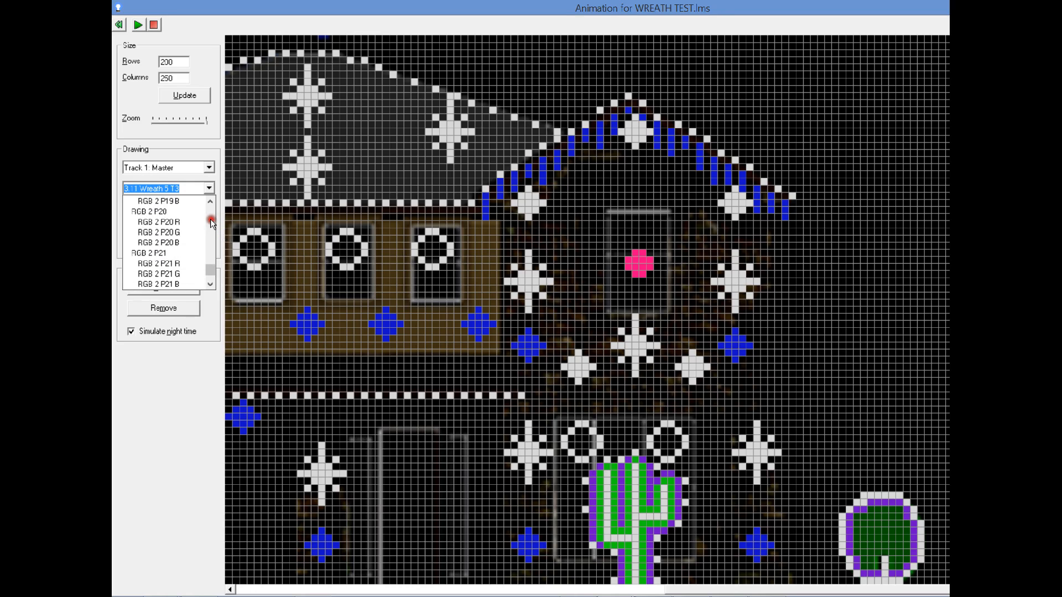
scroll(210, 220, up, 9)
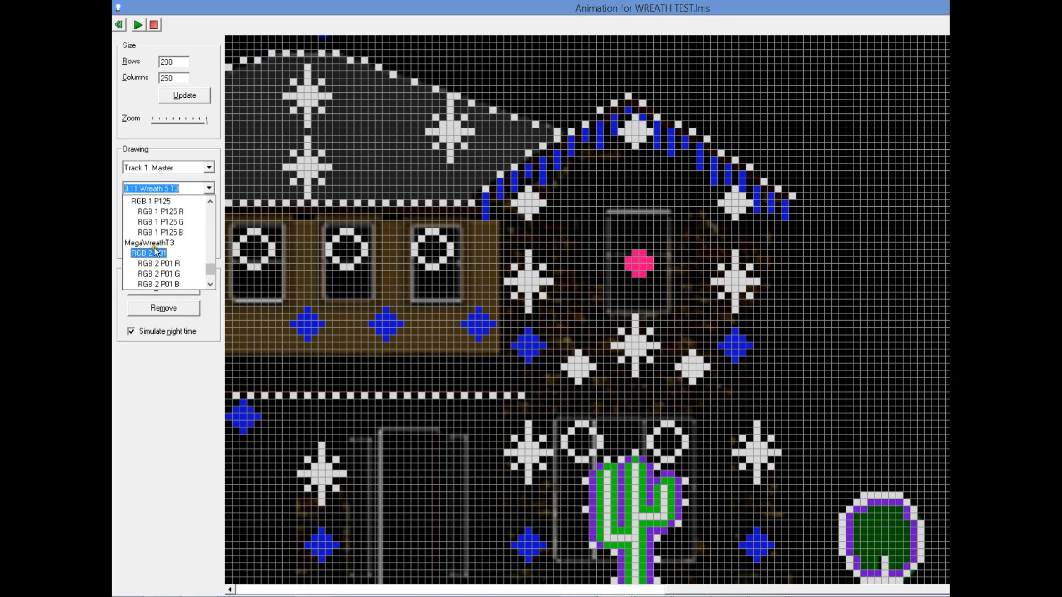
click(151, 253)
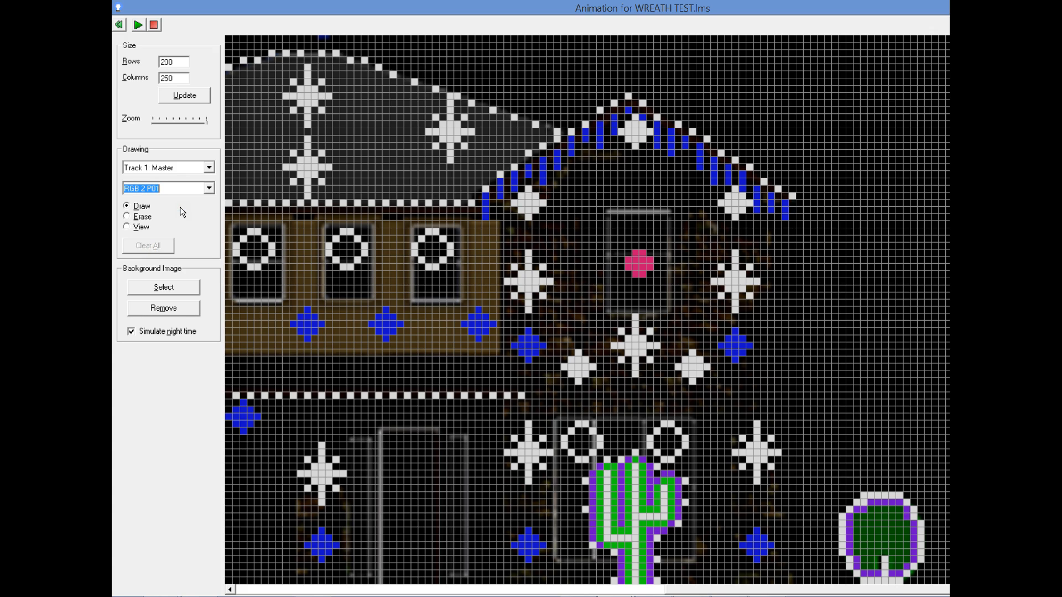
Check pixel 1 on the Wreath Map in Excel, return to the animation, and draw one RGB 2 P01 cell near the upper window's bottom edge.
key(alt+Tab)
key(alt+Tab)
key(alt+Tab)
key(alt+Tab)
key(alt+Tab)
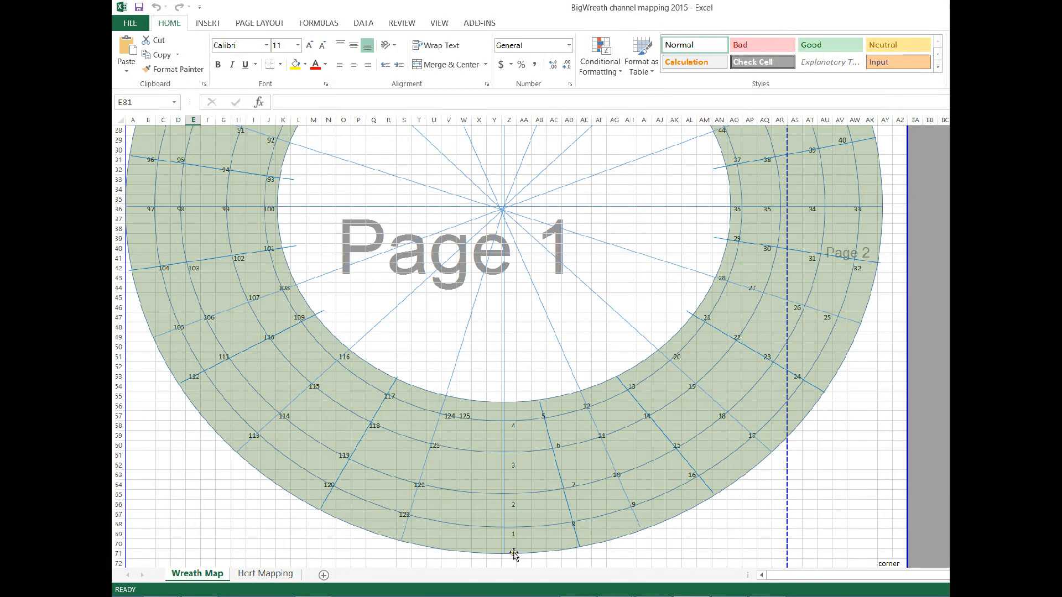
key(alt+Tab)
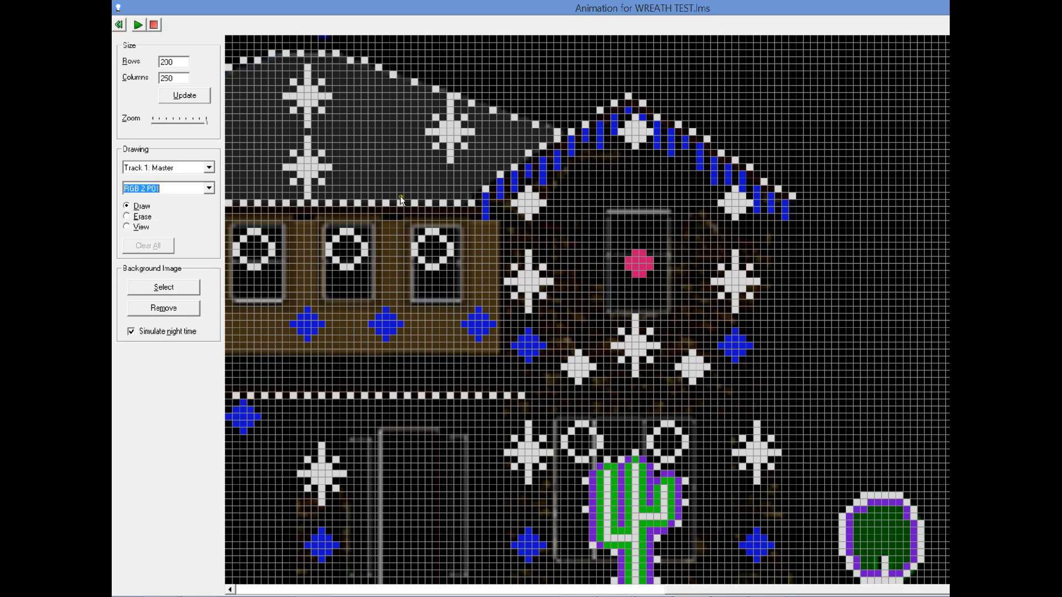
click(642, 302)
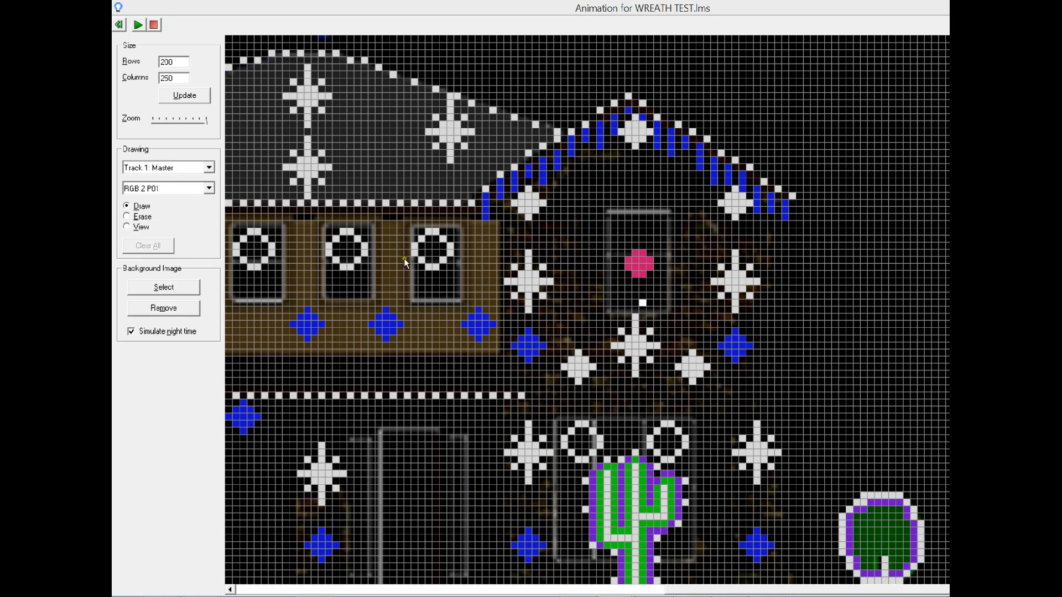
Draw one cell for RGB 2 P02 directly above the P01 cell and one for RGB 2 P03 above that.
click(209, 188)
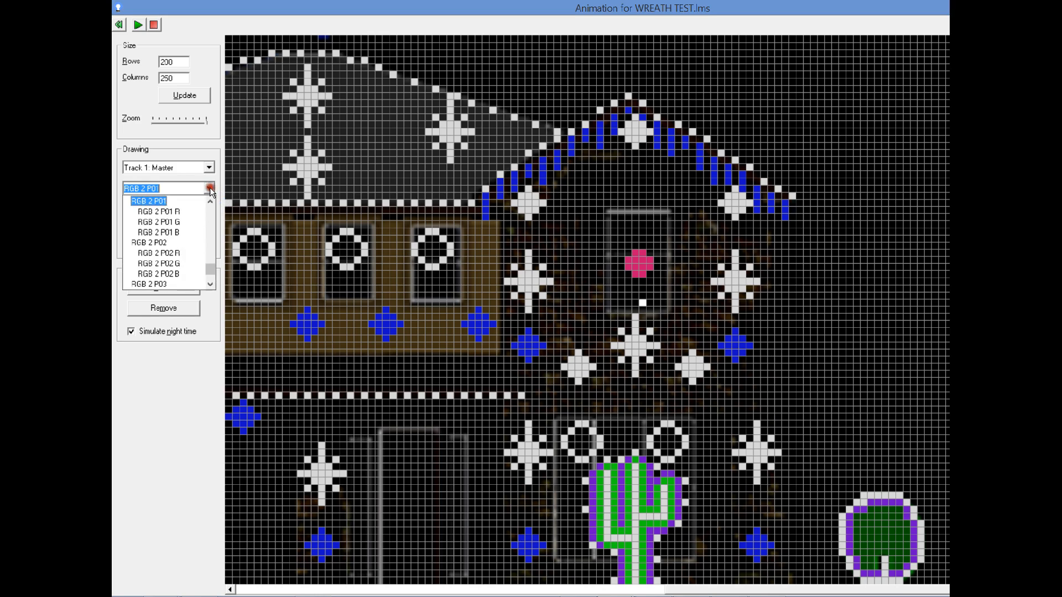
click(166, 244)
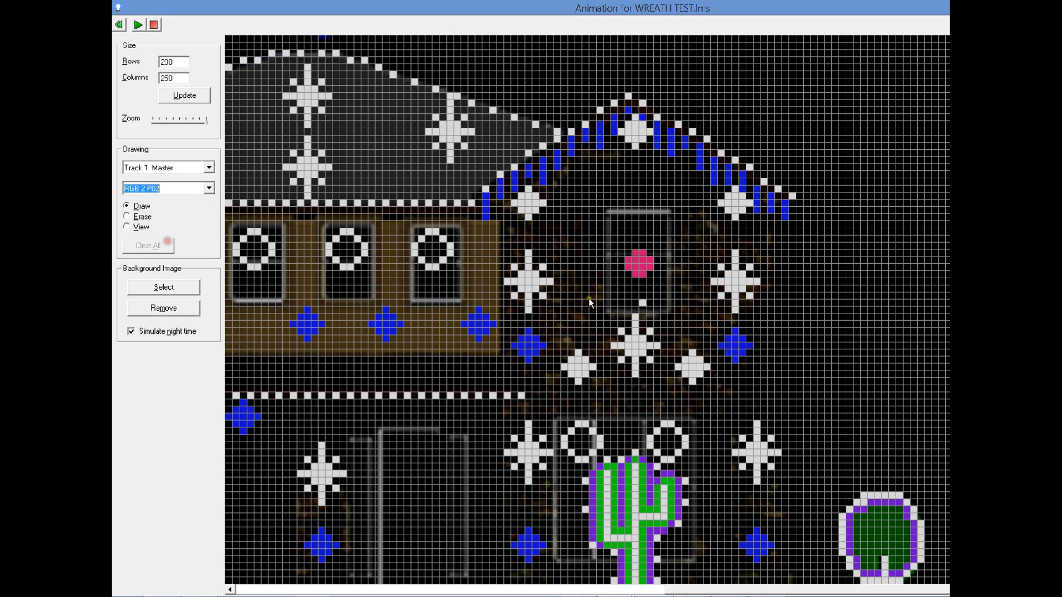
click(641, 296)
click(208, 188)
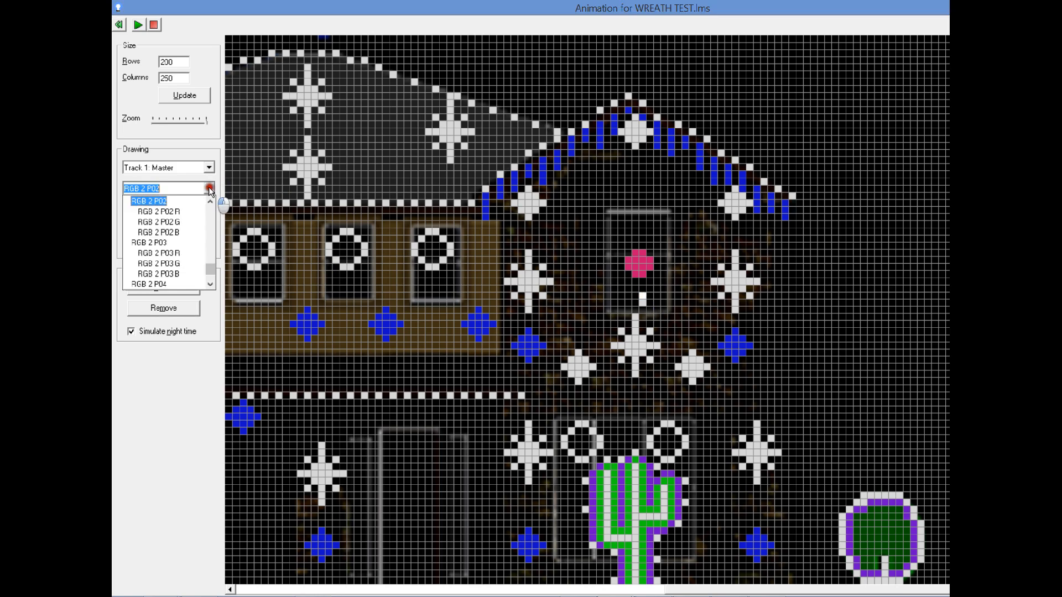
click(174, 229)
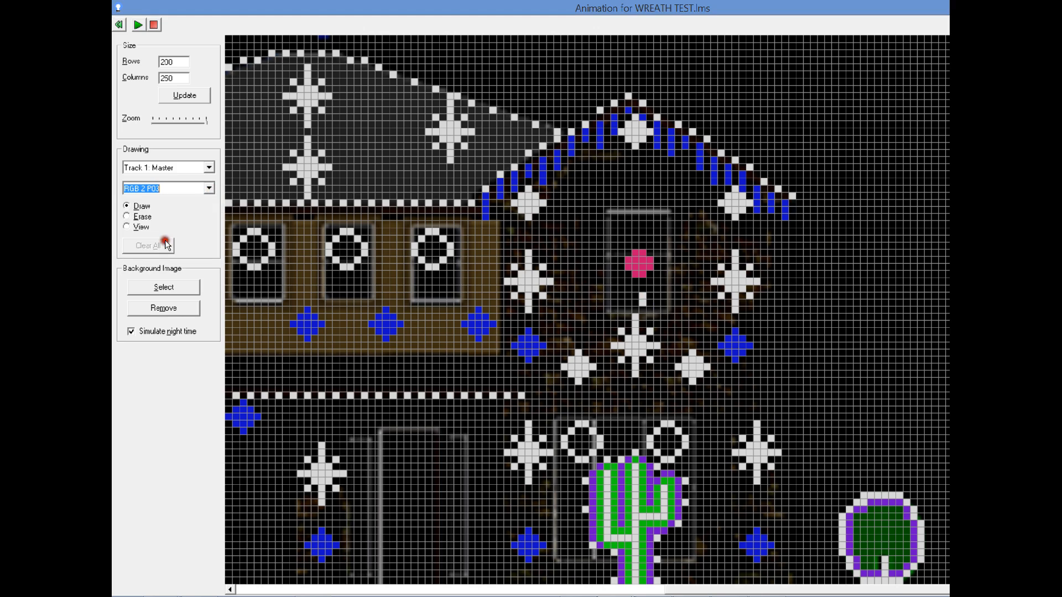
click(639, 287)
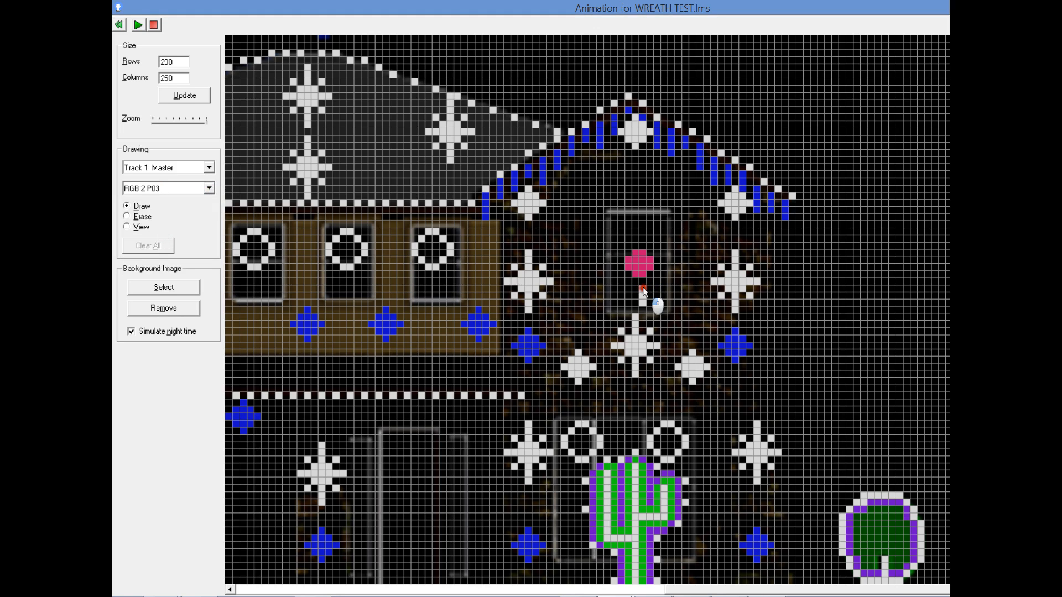
Select channel RGB 2 P04 and draw its cell above the P03 cell, just below the pink blob.
click(209, 188)
click(211, 201)
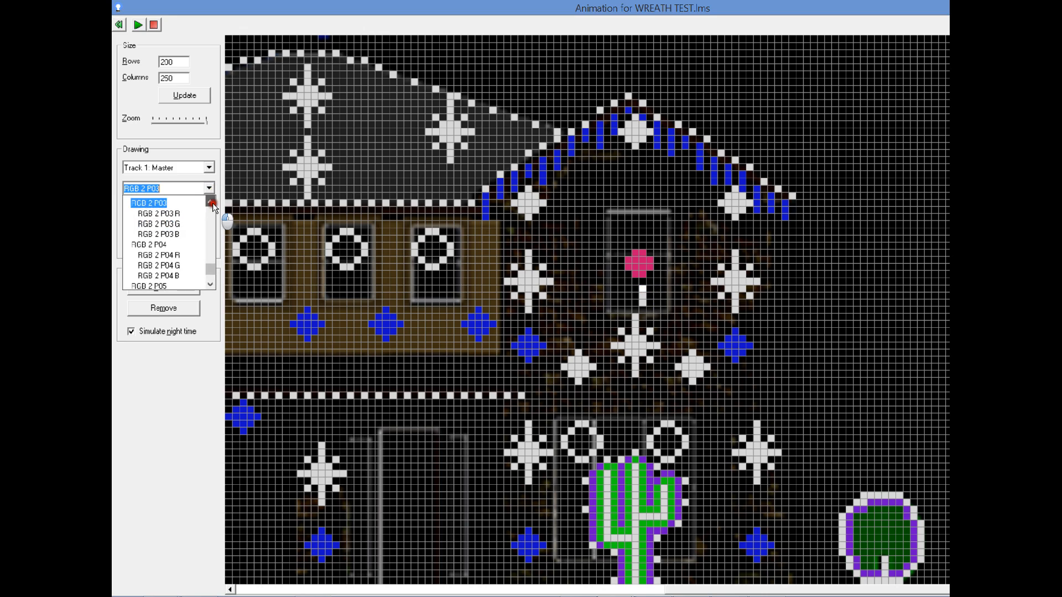
click(211, 202)
click(211, 202)
click(211, 202)
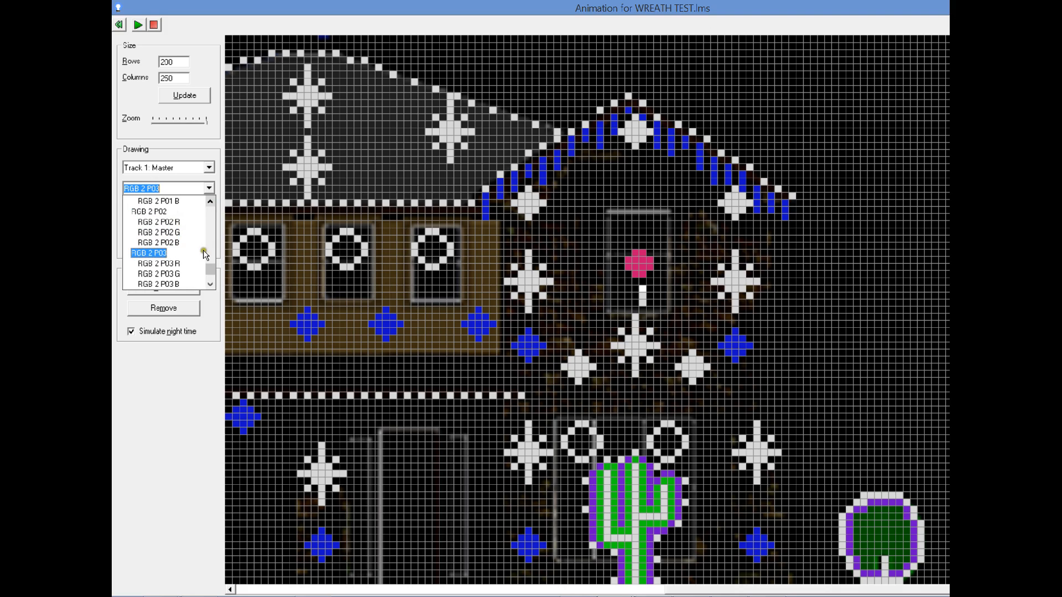
click(207, 276)
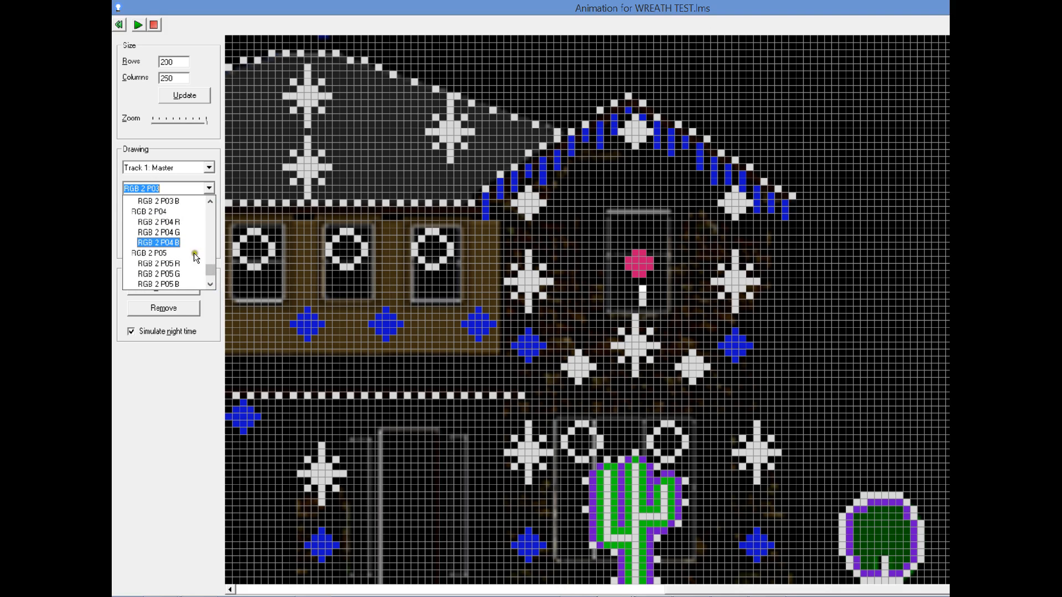
click(160, 212)
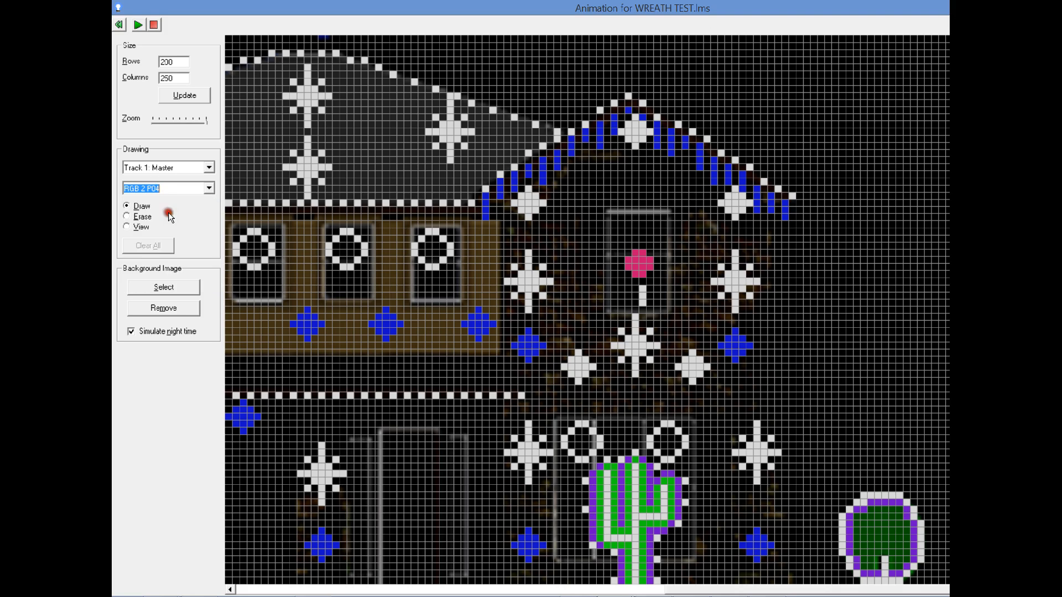
click(643, 282)
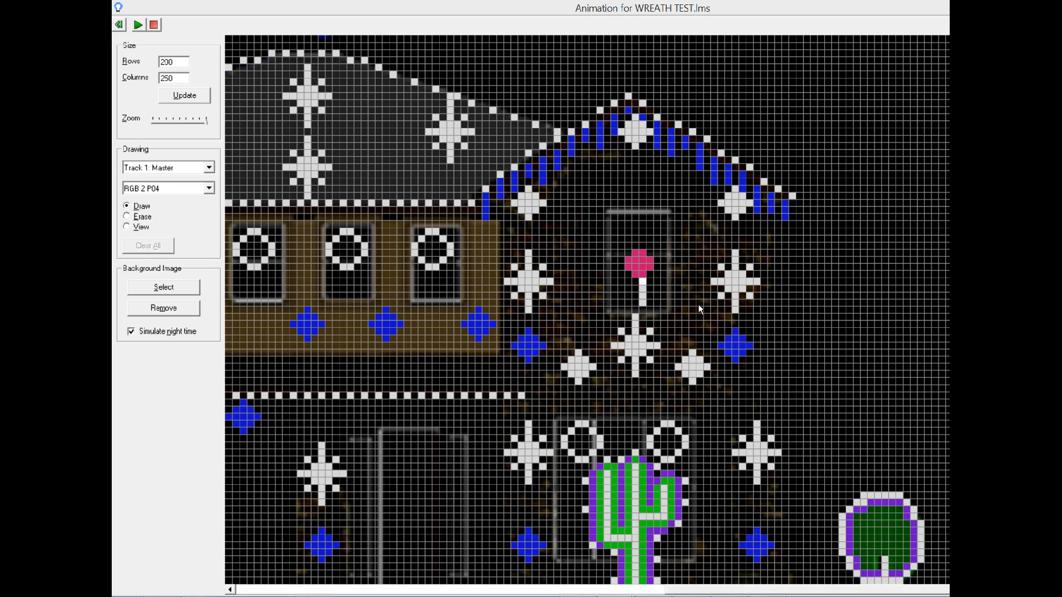
Consult the Wreath Map in Excel, return to the animation, and draw one RGB 2 P36 cell against the pink blob's right edge.
key(alt+Tab)
key(alt+Tab)
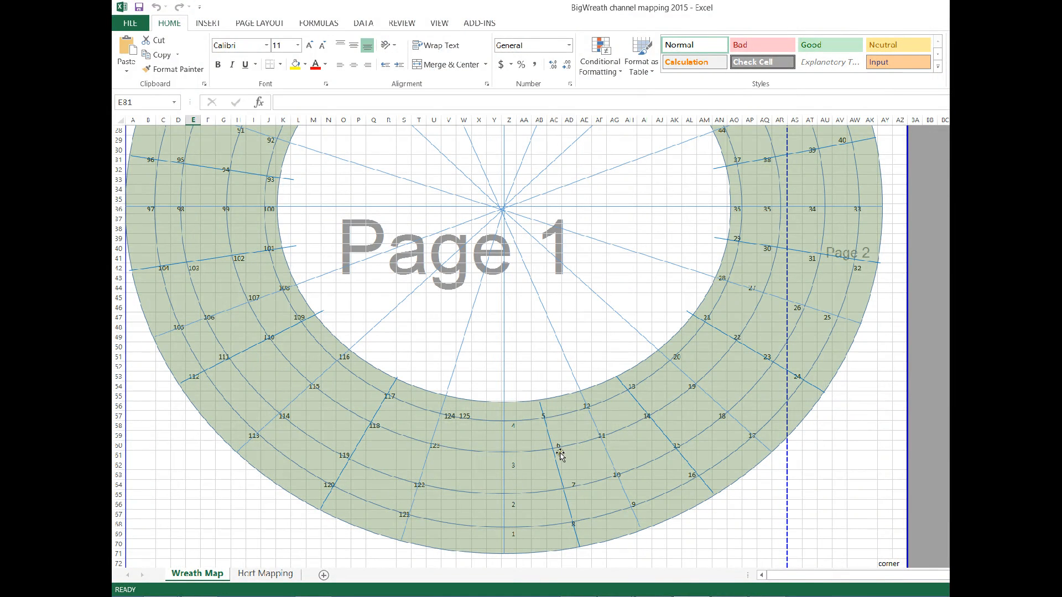
scroll(560, 455, up, 4)
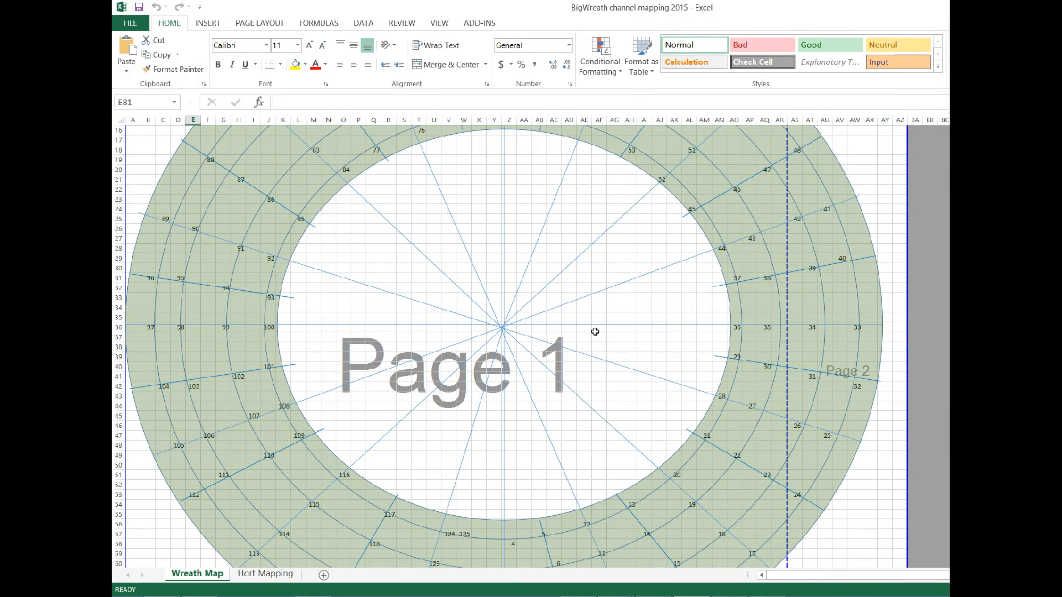
key(alt+Tab)
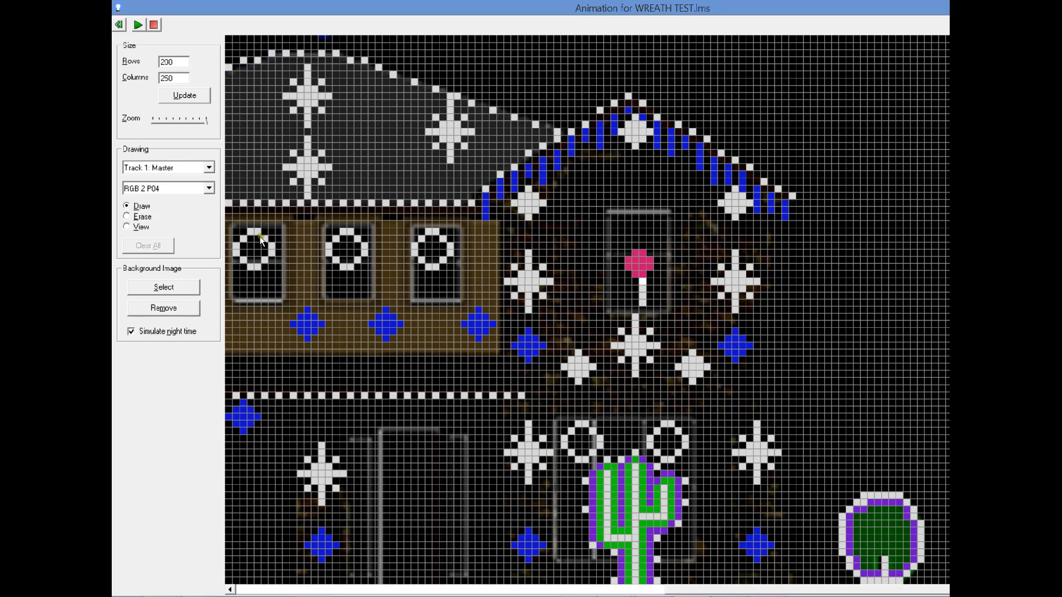
click(204, 187)
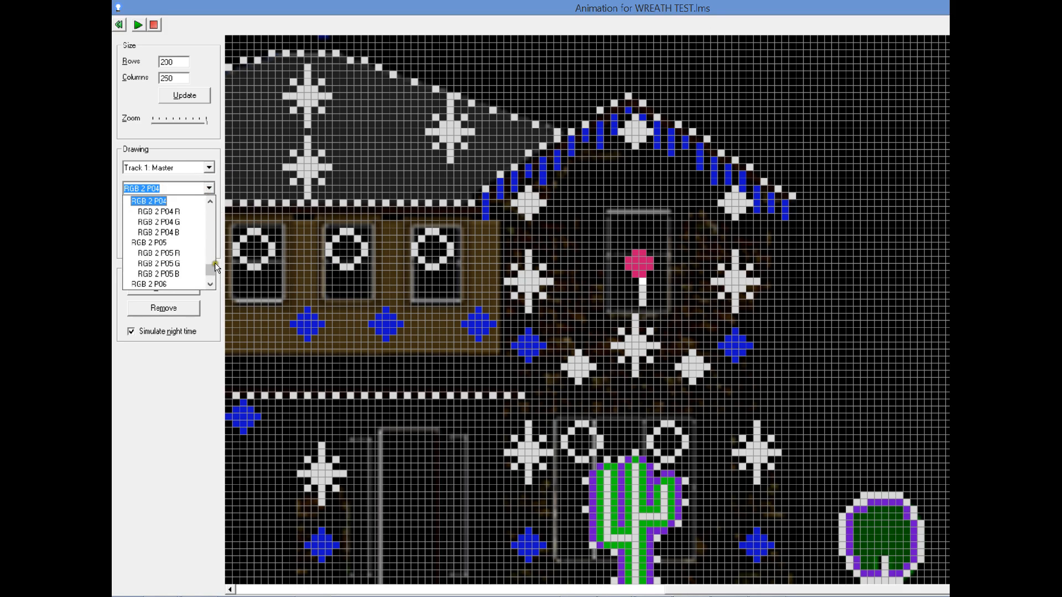
scroll(211, 226, up, 5)
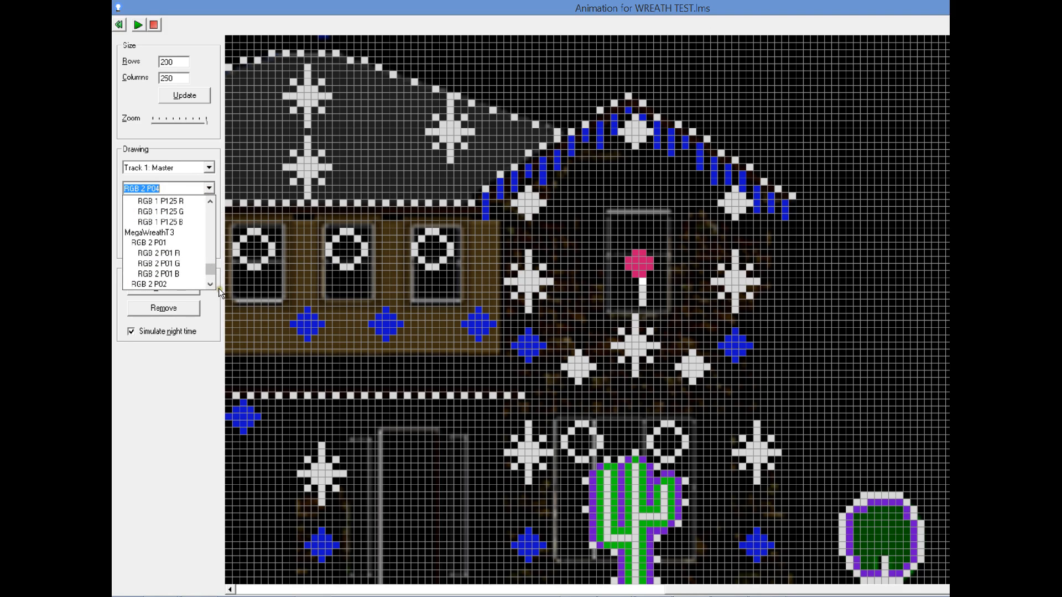
scroll(210, 280, down, 20)
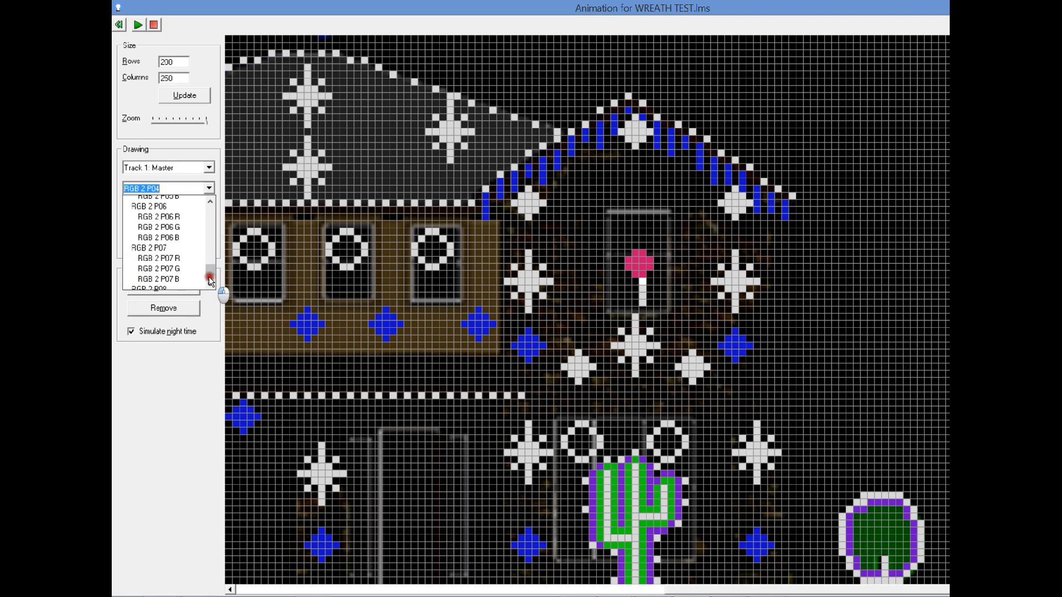
scroll(209, 279, down, 4)
scroll(209, 279, down, 18)
scroll(209, 279, down, 6)
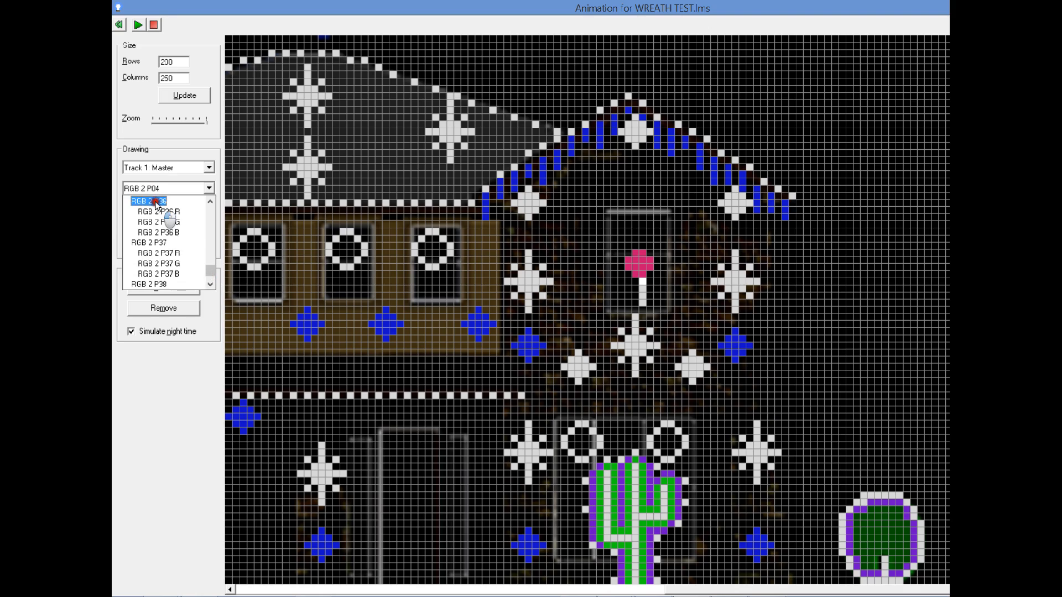
click(155, 201)
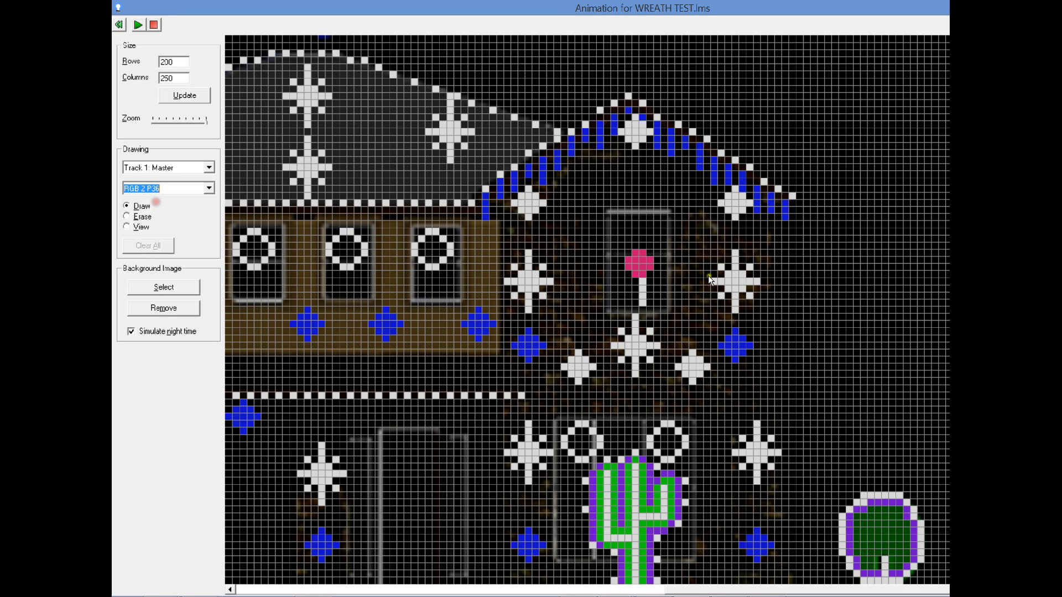
click(655, 260)
Select channel RGB 2 P35 and draw its cell immediately right of the P36 cell.
click(210, 188)
scroll(166, 244, up, 2)
click(166, 236)
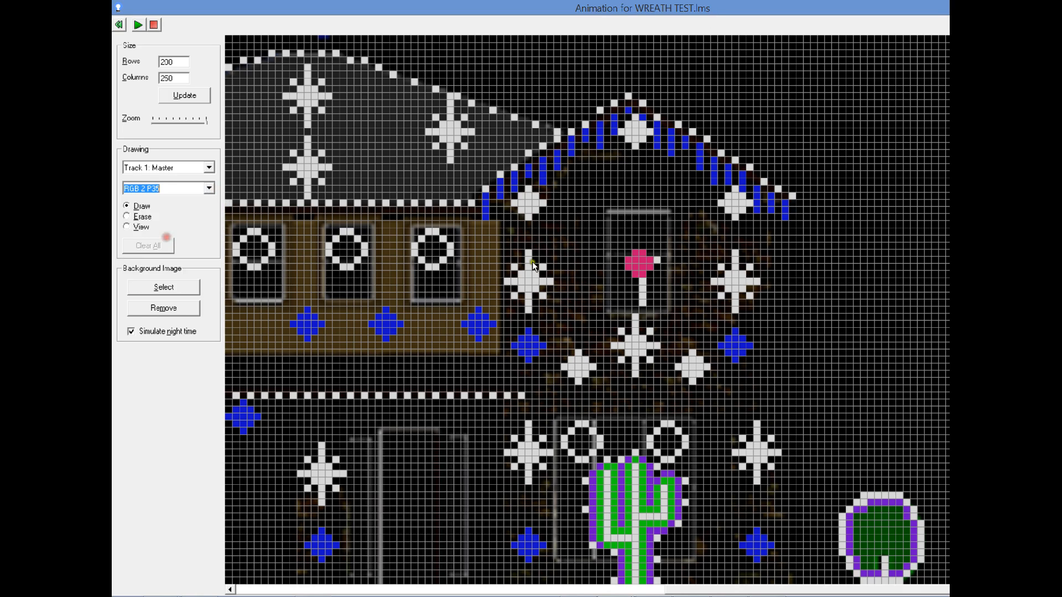
click(663, 258)
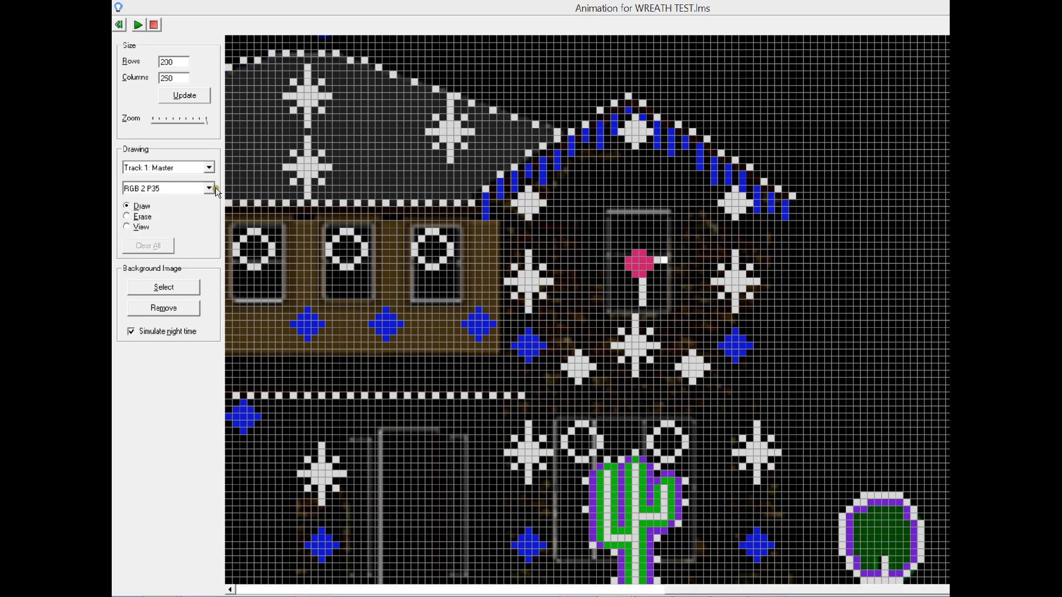
Select channel RGB 2 P34 and draw its cell immediately right of the P35 cell.
click(209, 188)
click(211, 204)
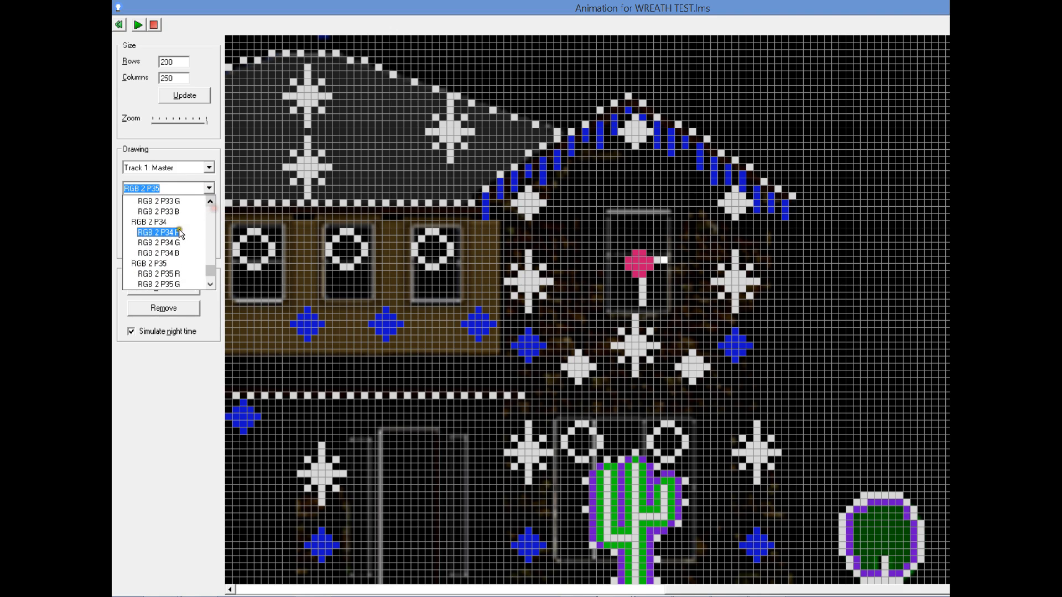
click(149, 214)
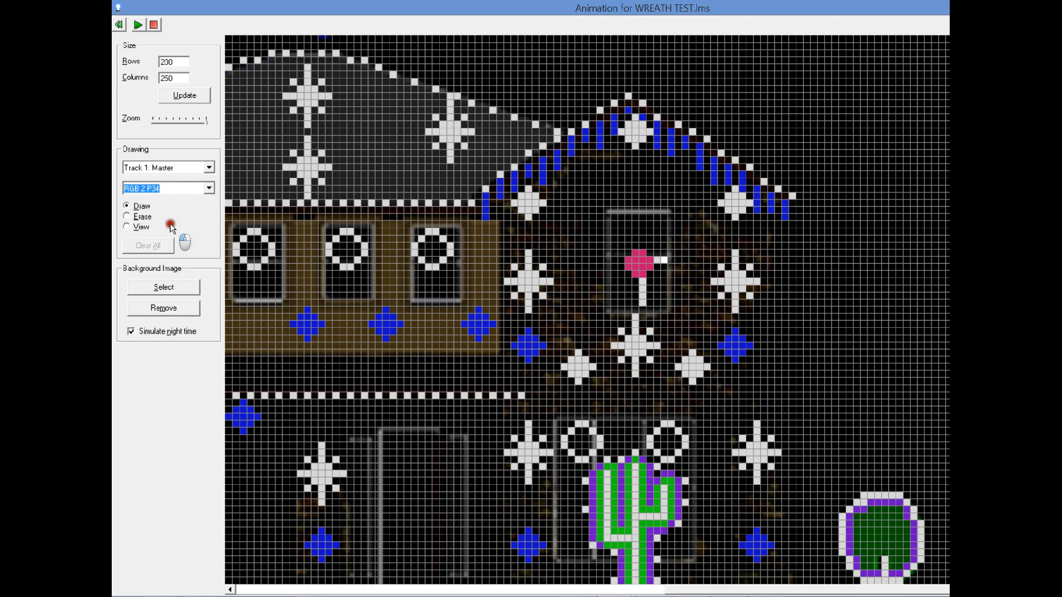
click(671, 261)
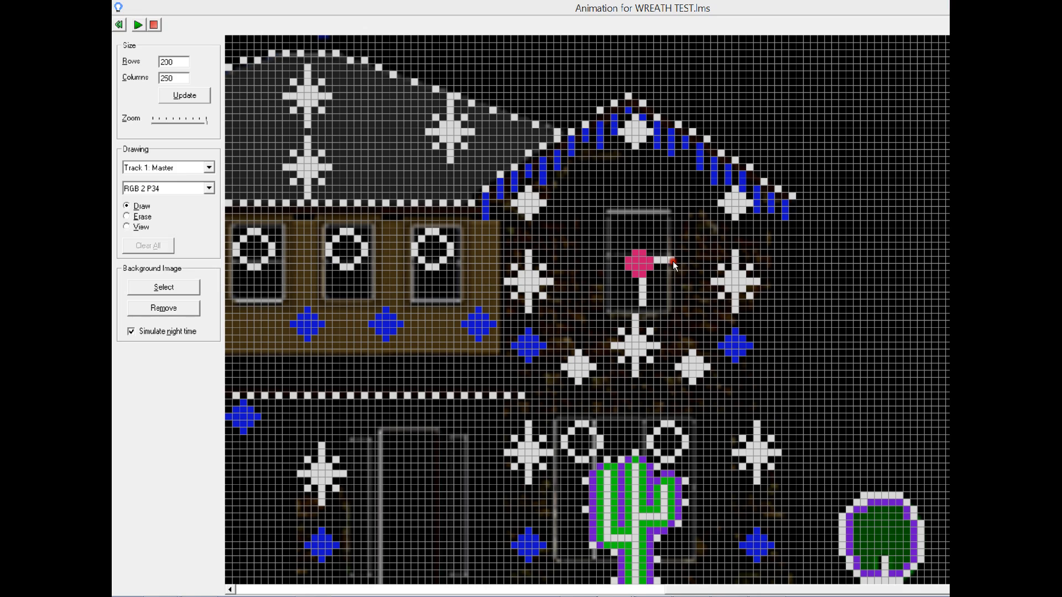
Select channel RGB 2 P33 and draw its cell at the right end of the row, beside the P34 cell.
click(209, 189)
click(209, 201)
click(209, 202)
click(209, 202)
click(210, 201)
click(209, 201)
click(187, 216)
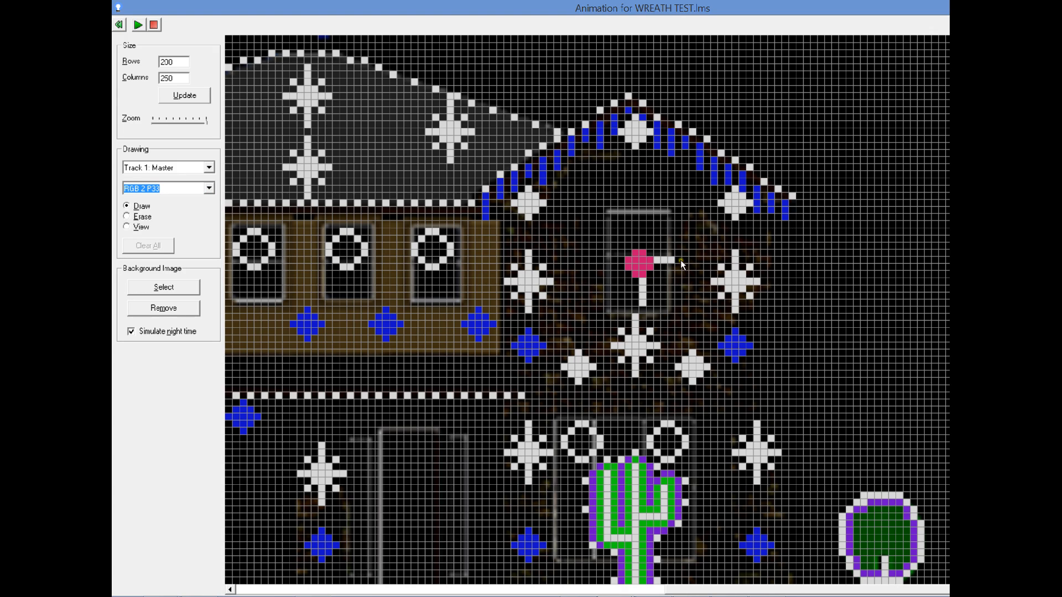
Check the pixel numbers at the top of the Wreath Map in Excel, then return to the animation.
key(alt+Tab)
key(alt+Tab)
key(alt+Tab)
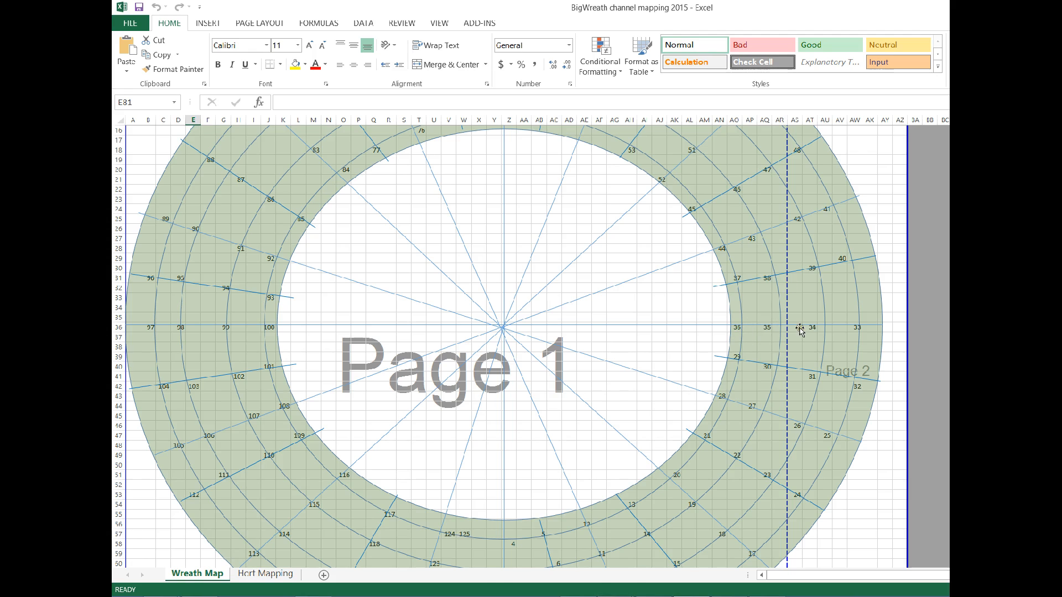
scroll(614, 398, up, 5)
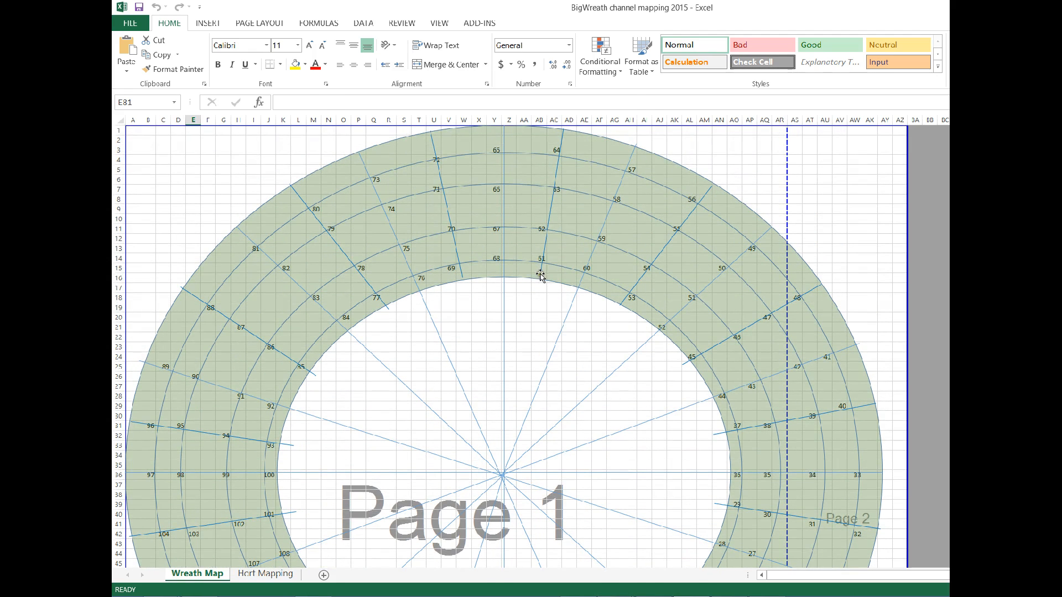
key(alt+Tab)
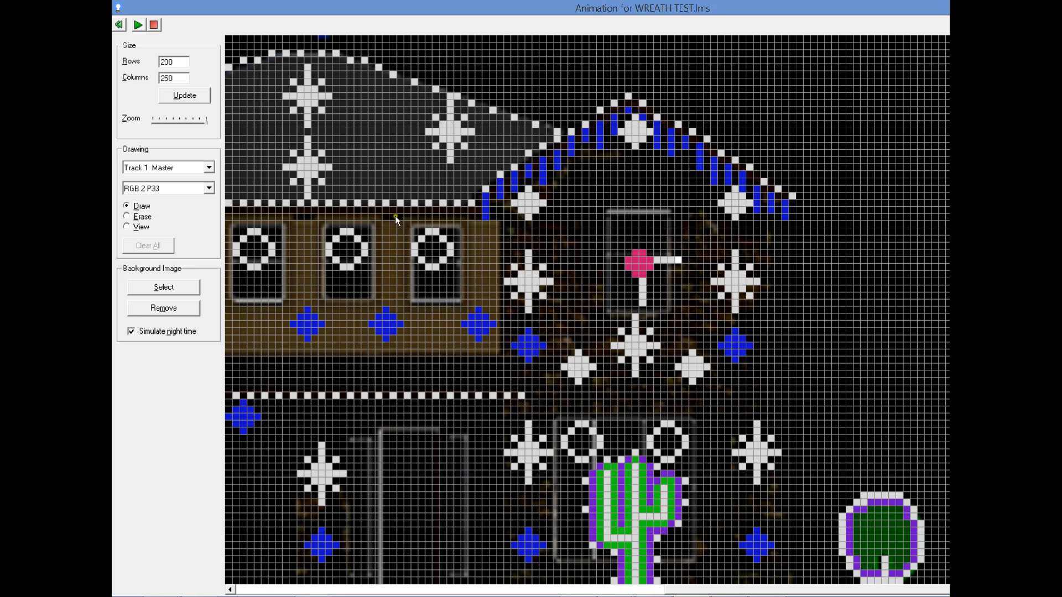
Select channel RGB 2 P68 and draw its cell directly above the pink blob.
click(210, 188)
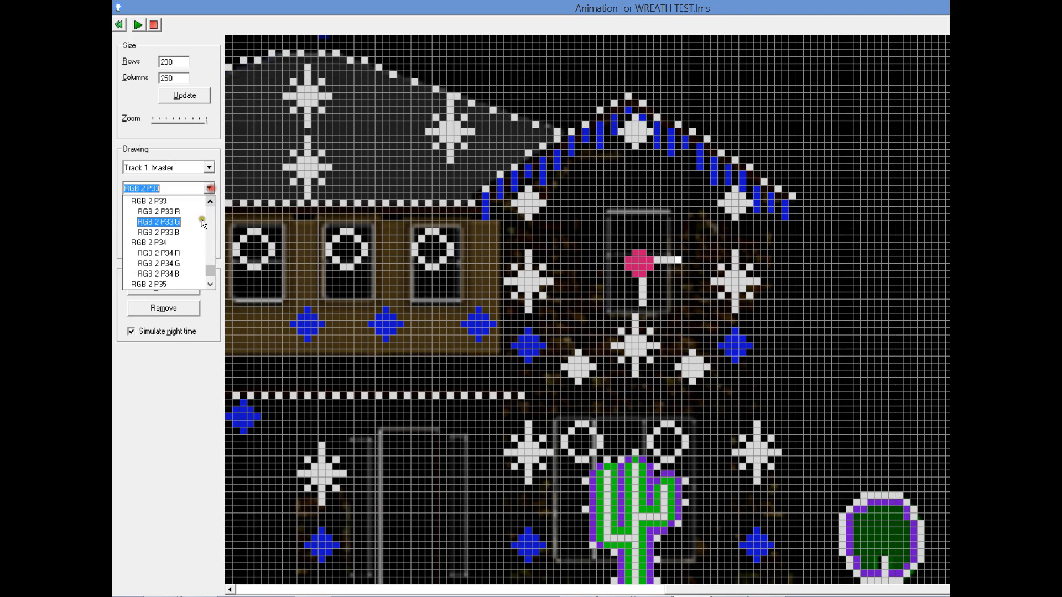
scroll(210, 282, down, 6)
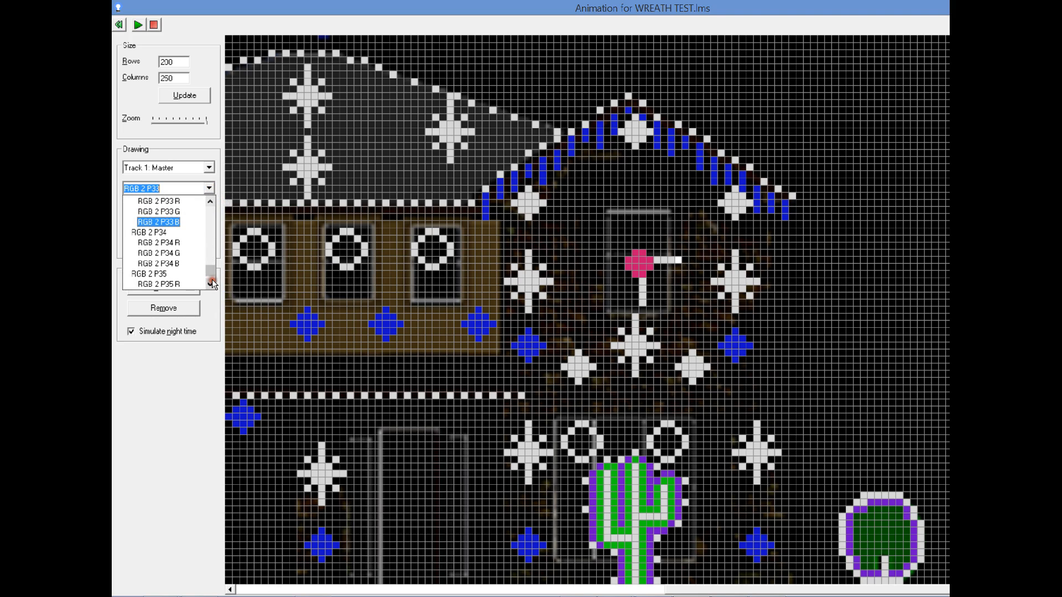
scroll(210, 277, down, 17)
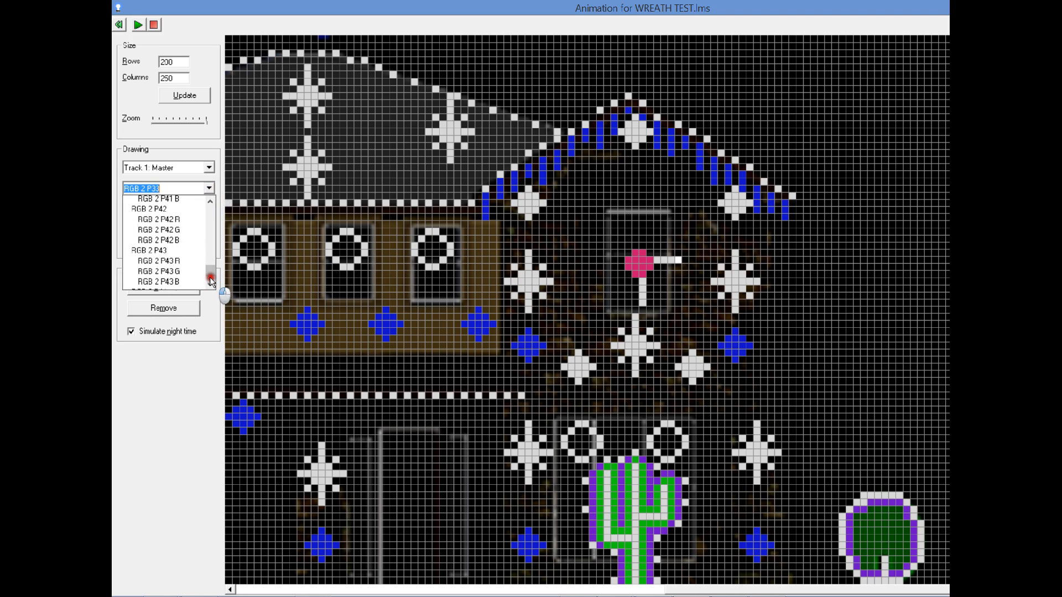
scroll(210, 277, down, 17)
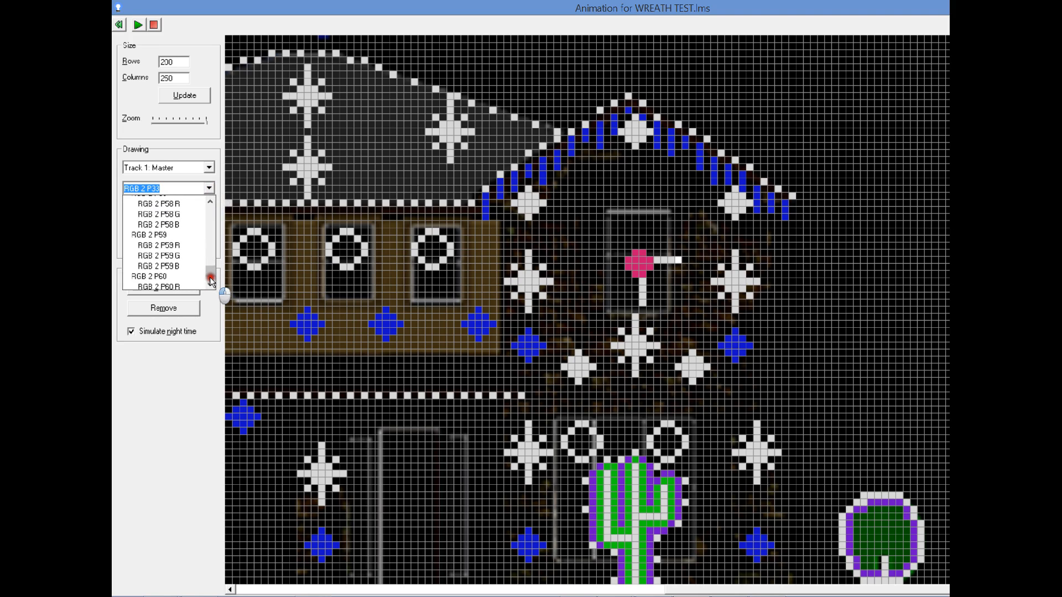
scroll(210, 277, down, 10)
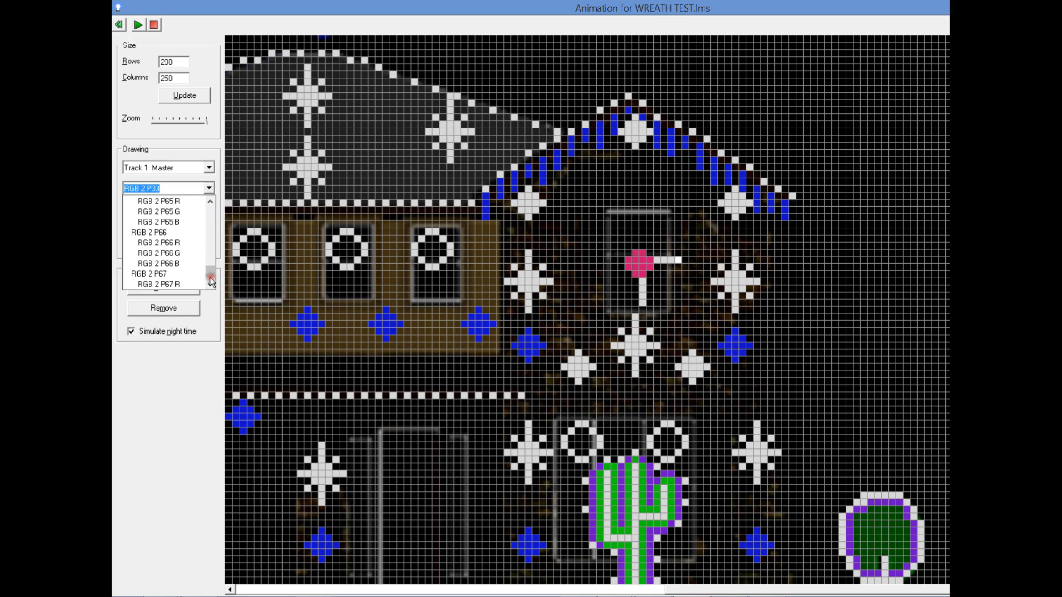
scroll(210, 277, down, 6)
click(210, 202)
click(210, 201)
click(210, 201)
click(210, 202)
click(210, 202)
click(210, 202)
click(210, 201)
click(210, 201)
click(211, 201)
click(210, 201)
click(210, 201)
click(210, 201)
click(209, 202)
click(209, 202)
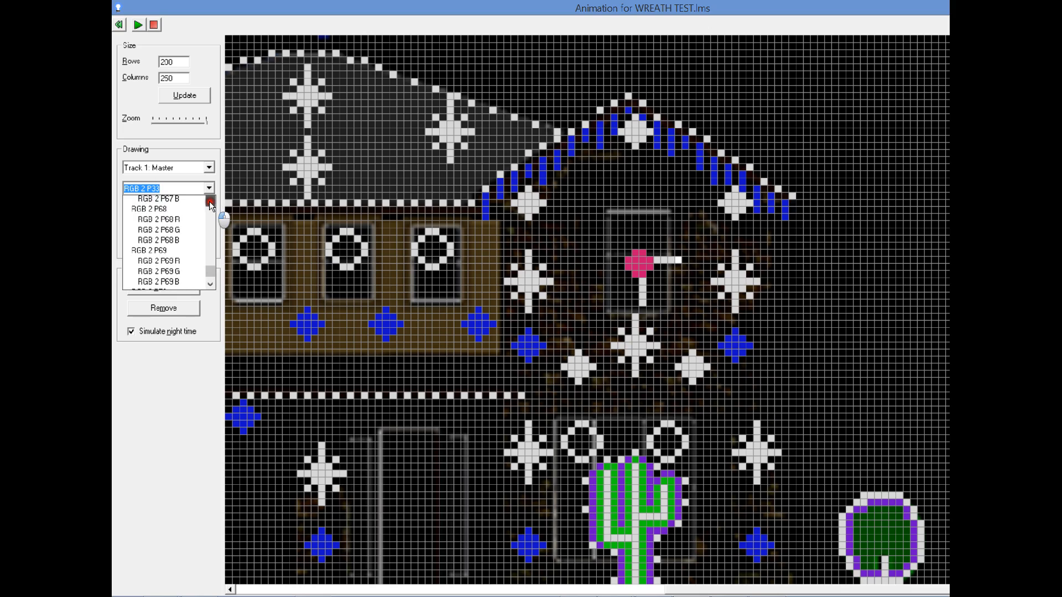
click(146, 214)
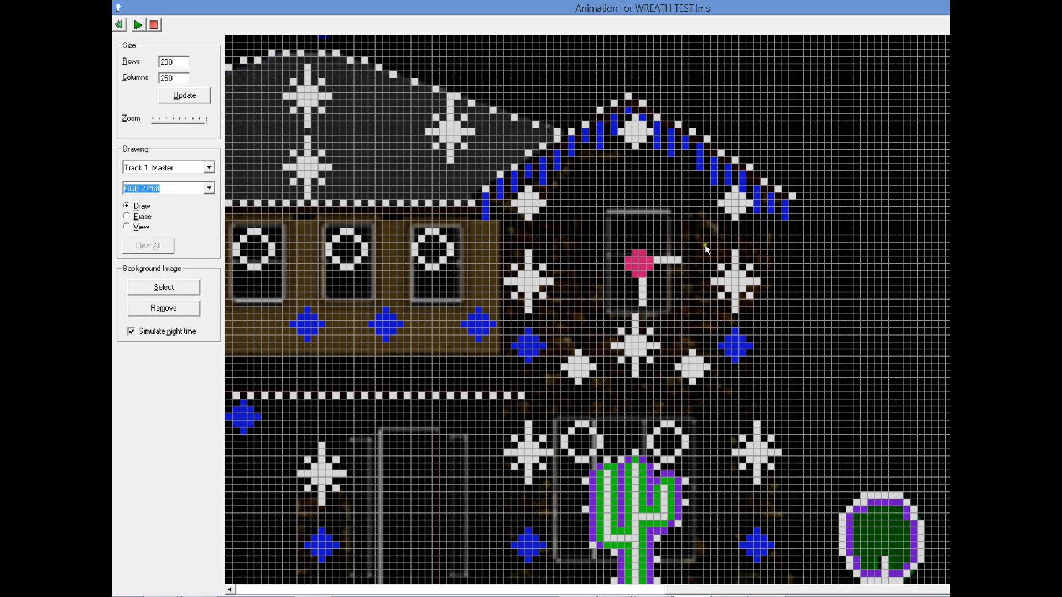
click(635, 245)
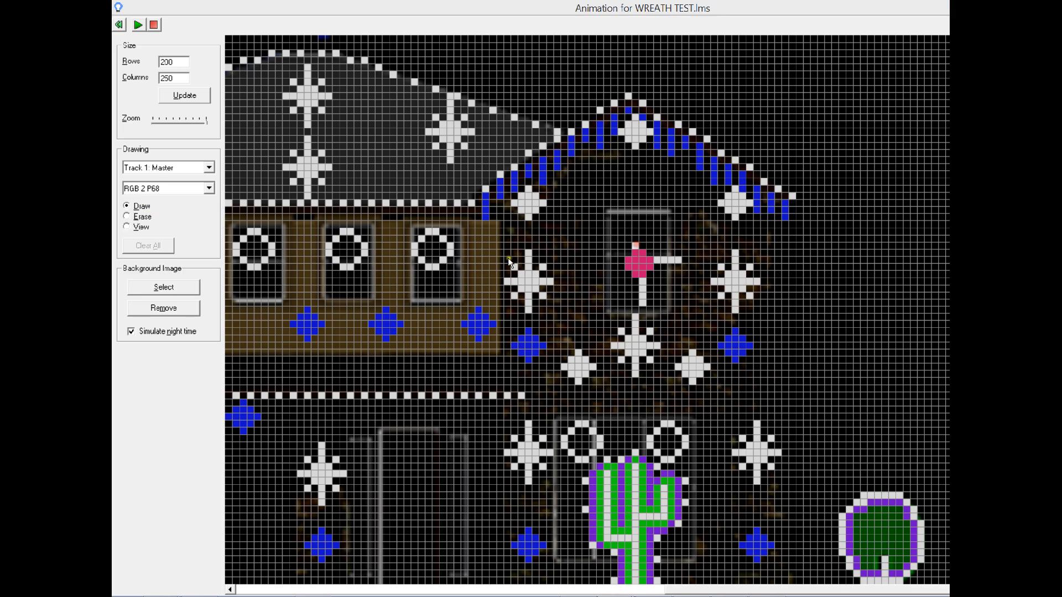
Select channel RGB 2 P67 and draw its cell above the P68 cell.
click(209, 189)
click(209, 214)
click(148, 242)
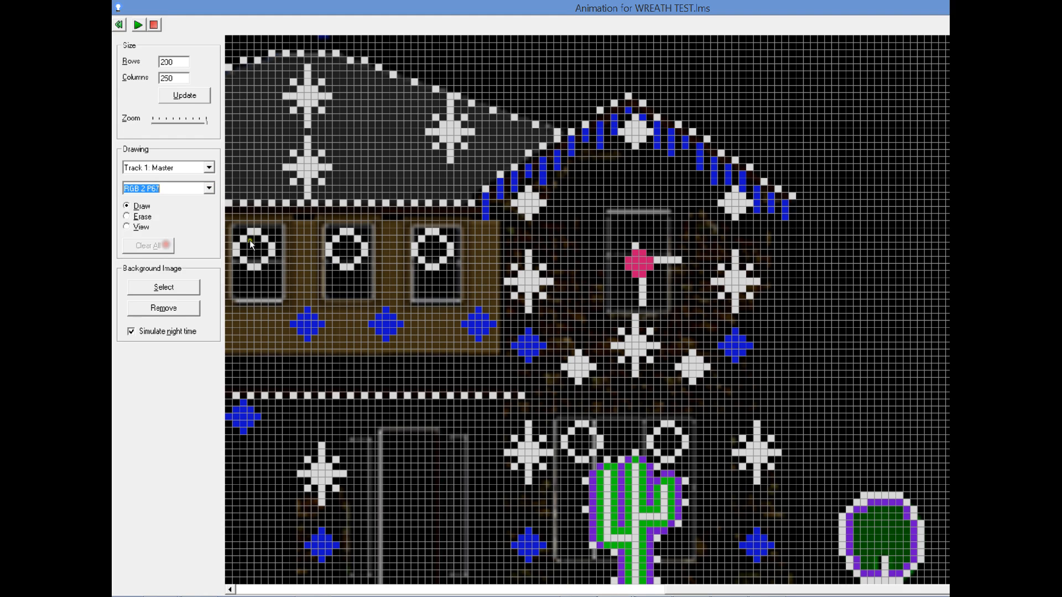
click(638, 239)
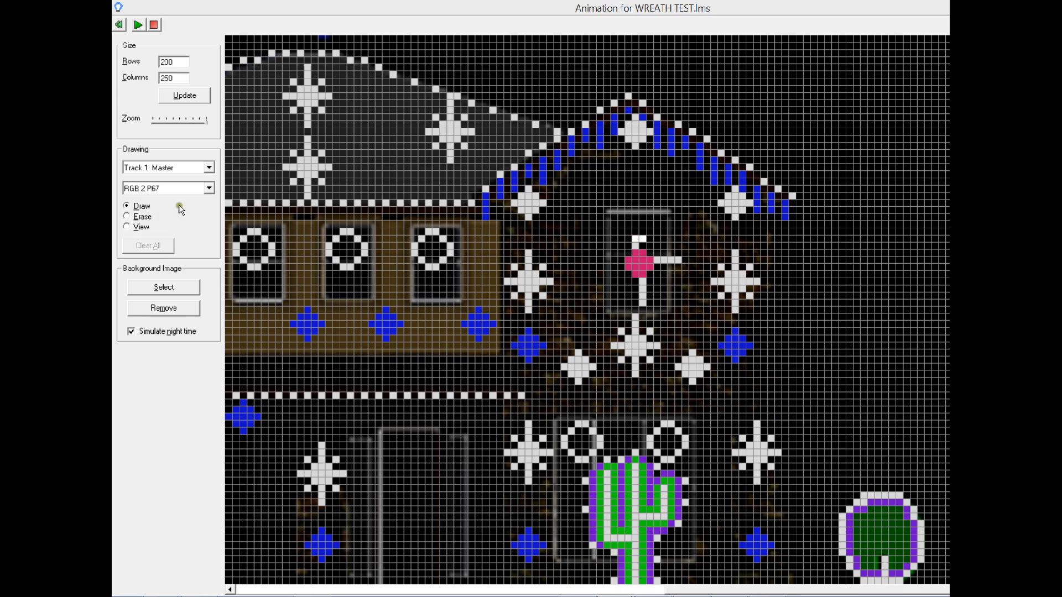
Select channel RGB 2 P66 and draw its cell above the P67 cell.
click(207, 189)
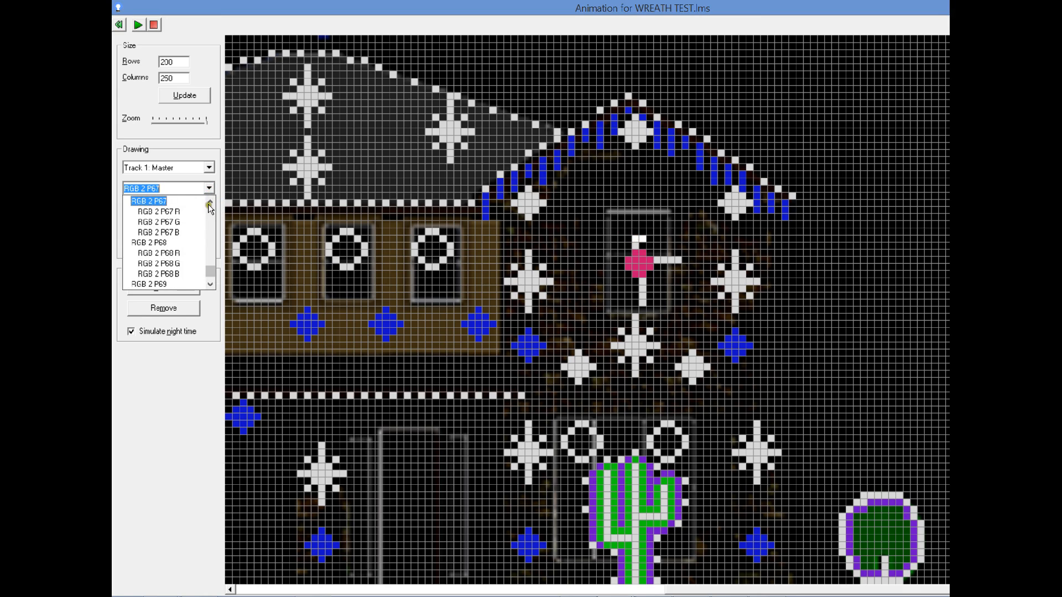
click(210, 203)
click(209, 219)
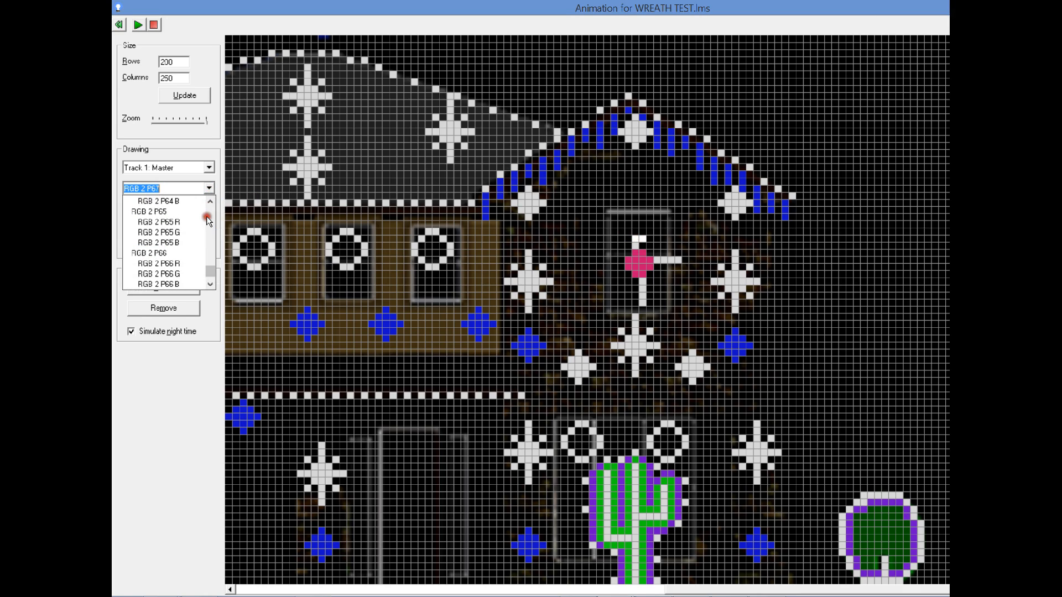
click(164, 253)
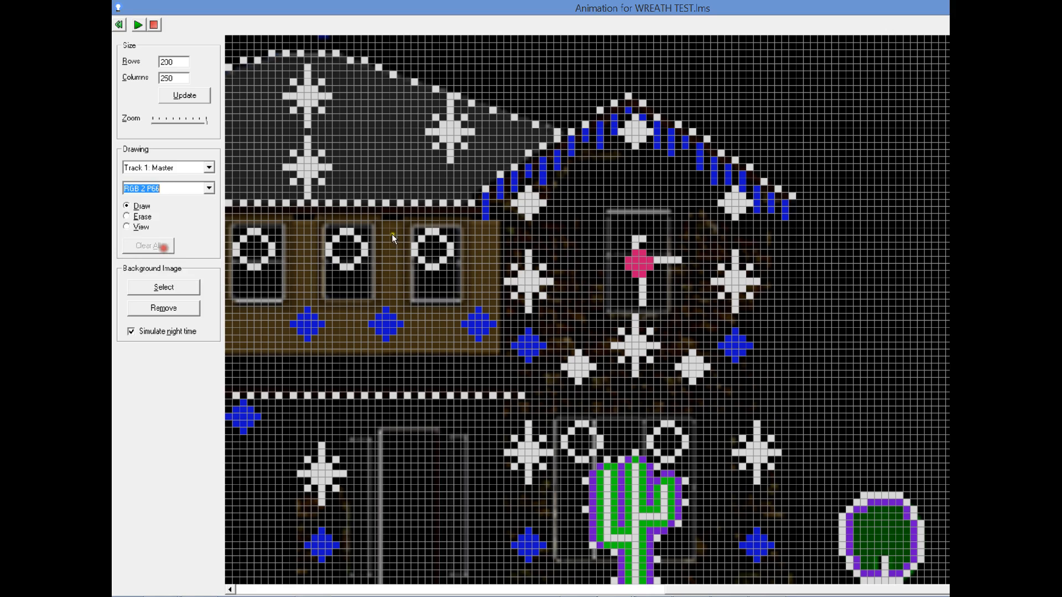
click(634, 231)
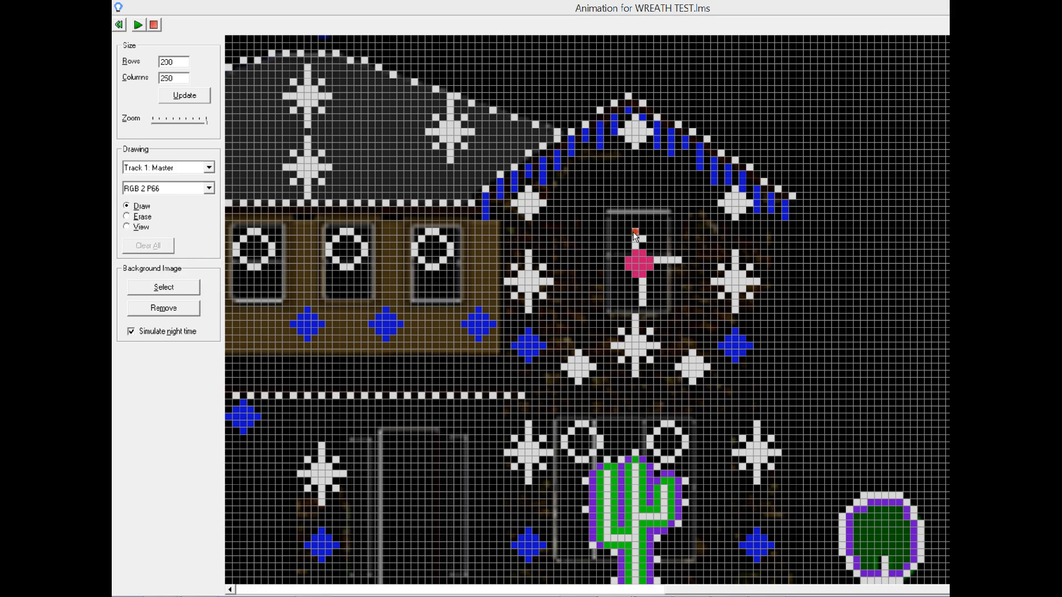
Select channel RGB 2 P65 and draw its cell above the P66 cell, completing the upper arm.
click(209, 189)
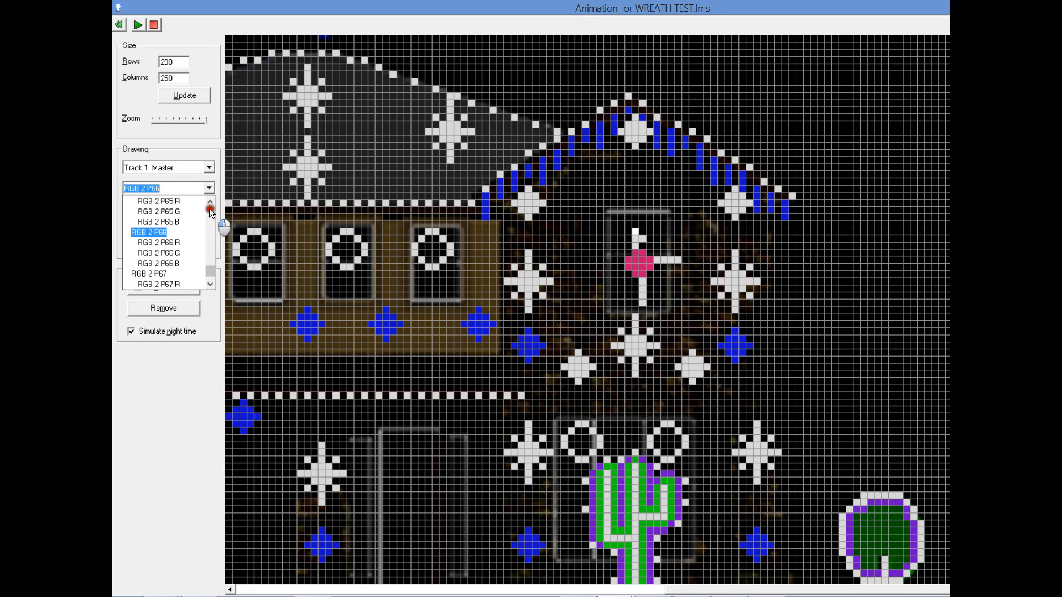
click(157, 242)
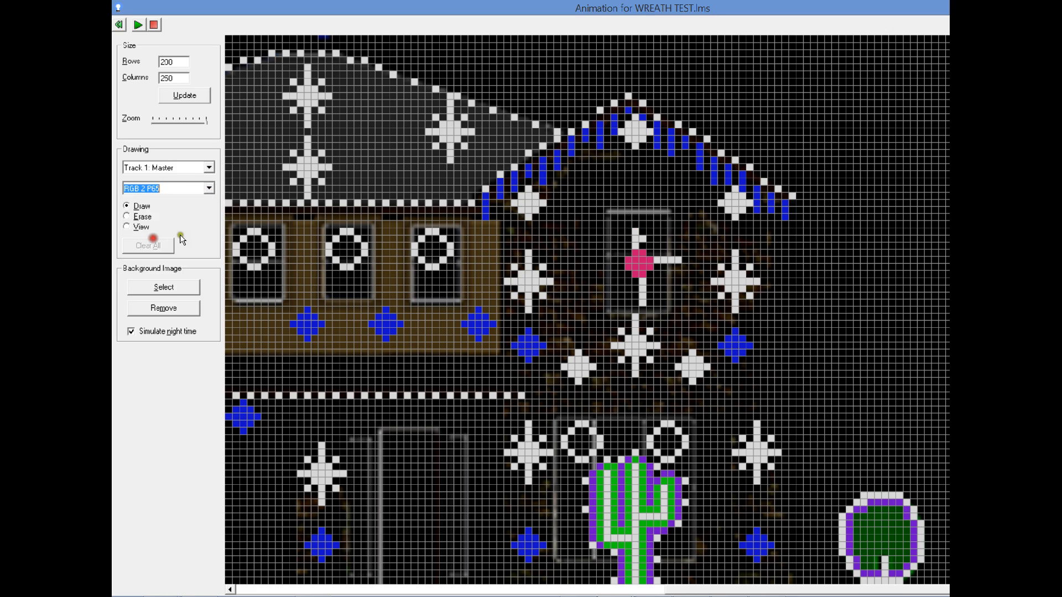
click(634, 226)
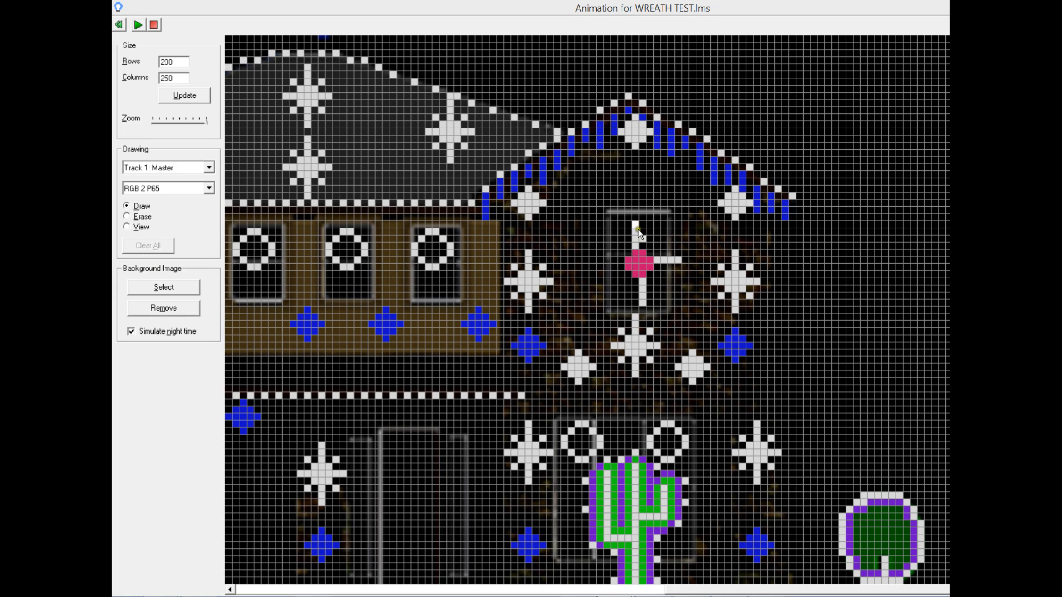
Consult the Wreath Map in Excel, return to the animation, and draw one RGB 2 P100 cell against the pink blob's left edge.
click(136, 216)
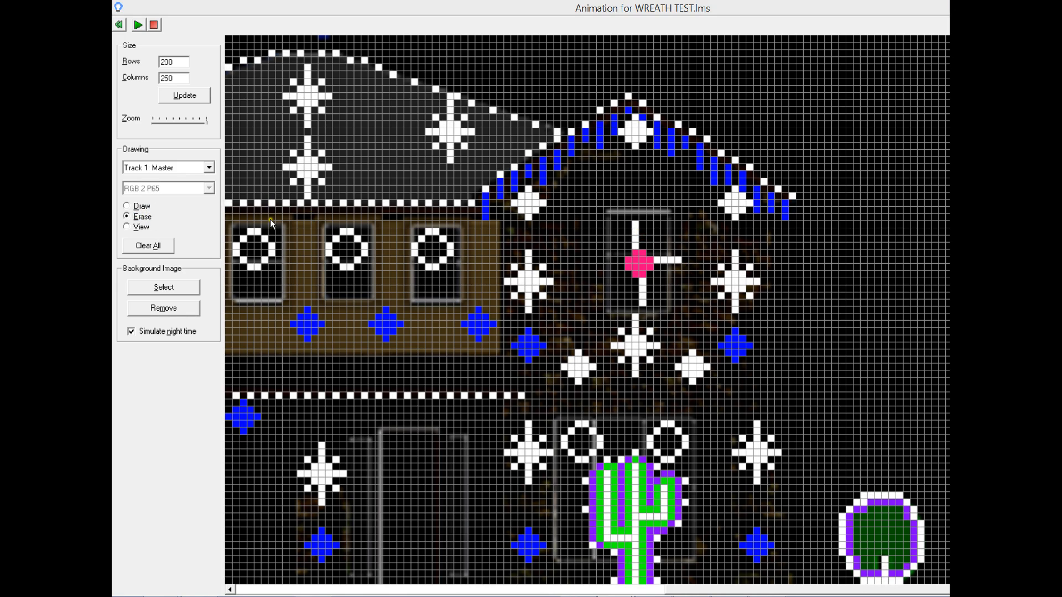
key(alt+Tab)
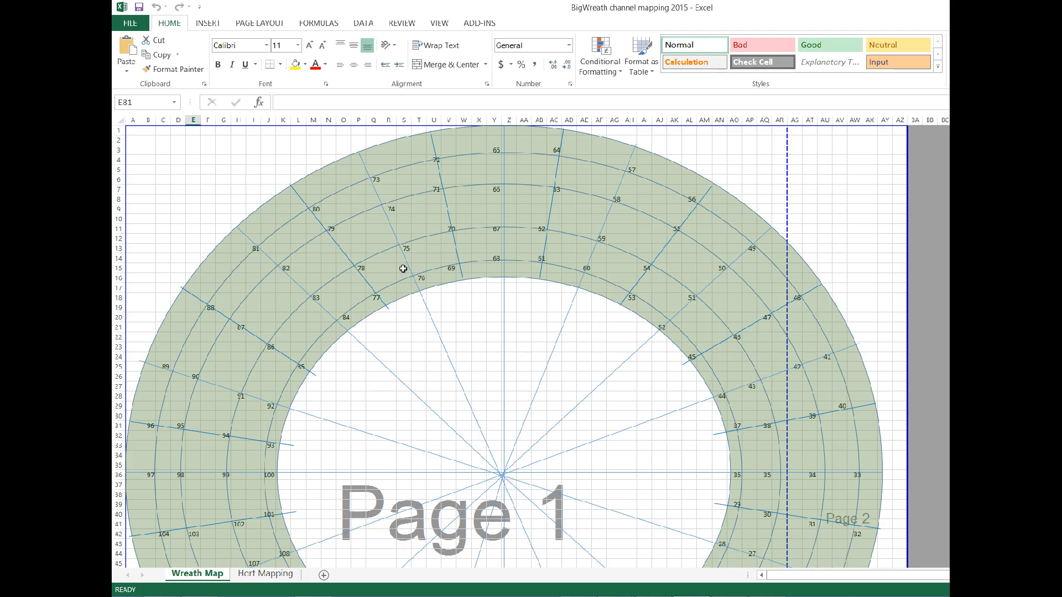
scroll(423, 381, down, 2)
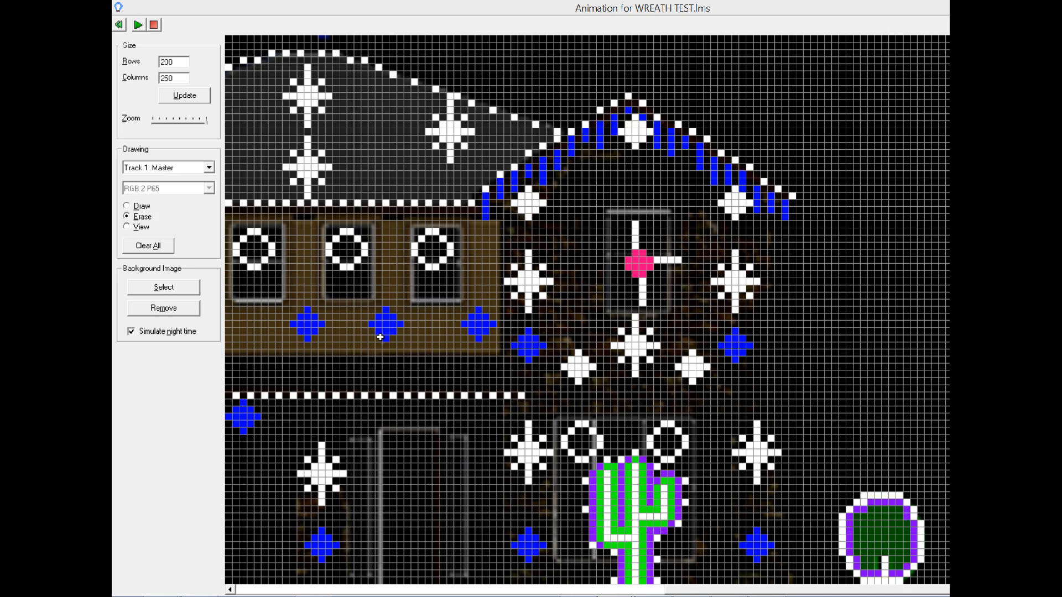
click(143, 207)
click(208, 190)
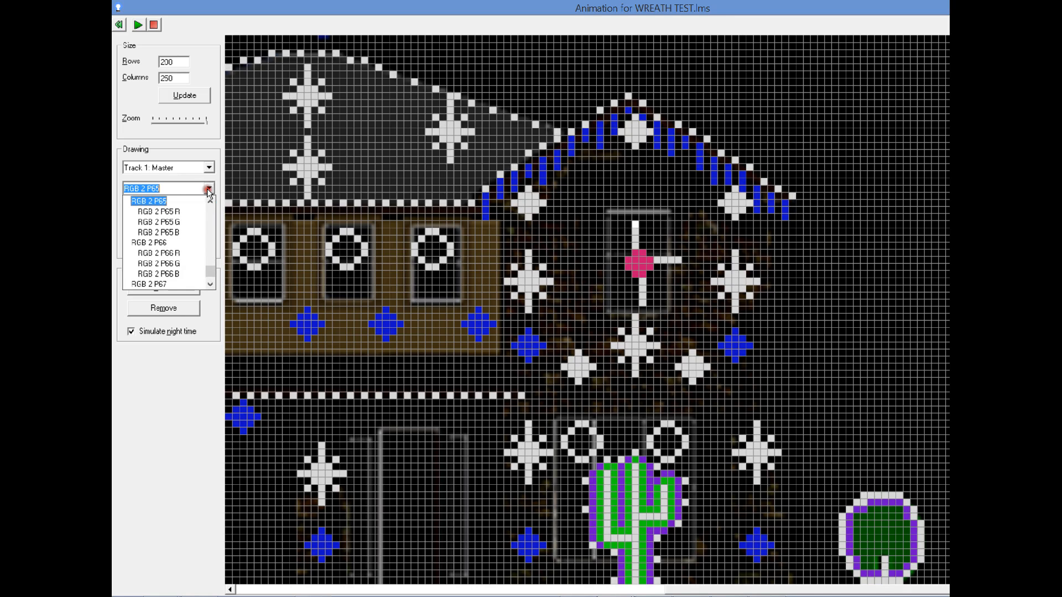
drag(207, 271, 210, 278)
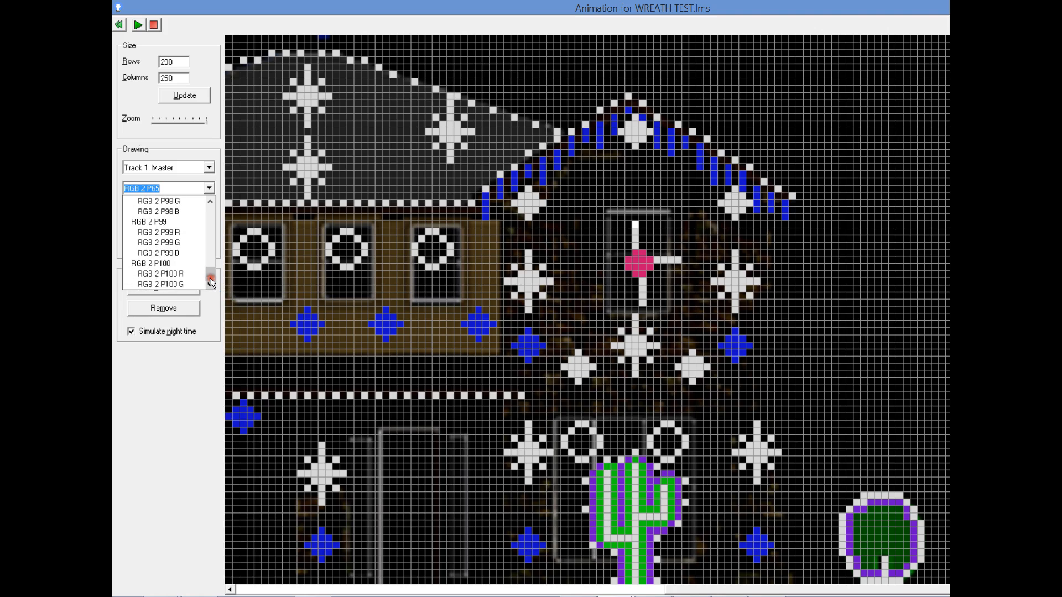
click(168, 260)
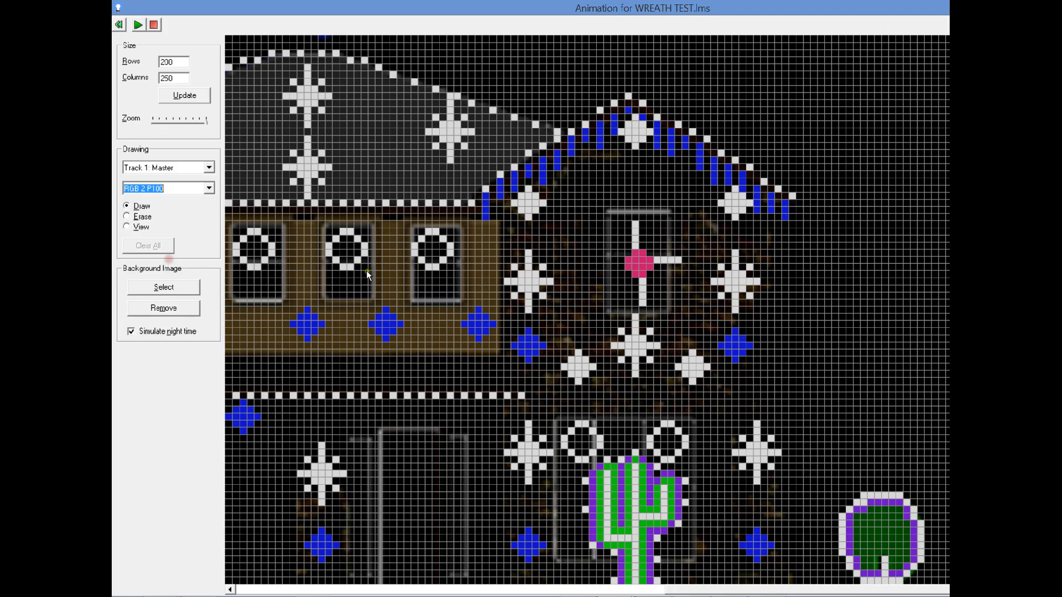
click(621, 263)
click(207, 187)
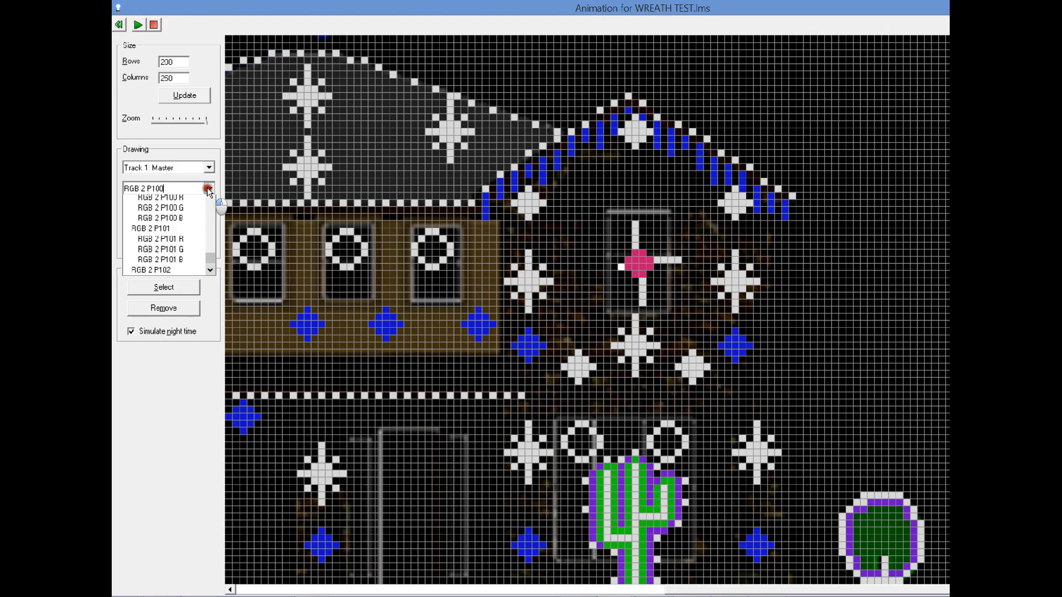
click(162, 237)
click(610, 268)
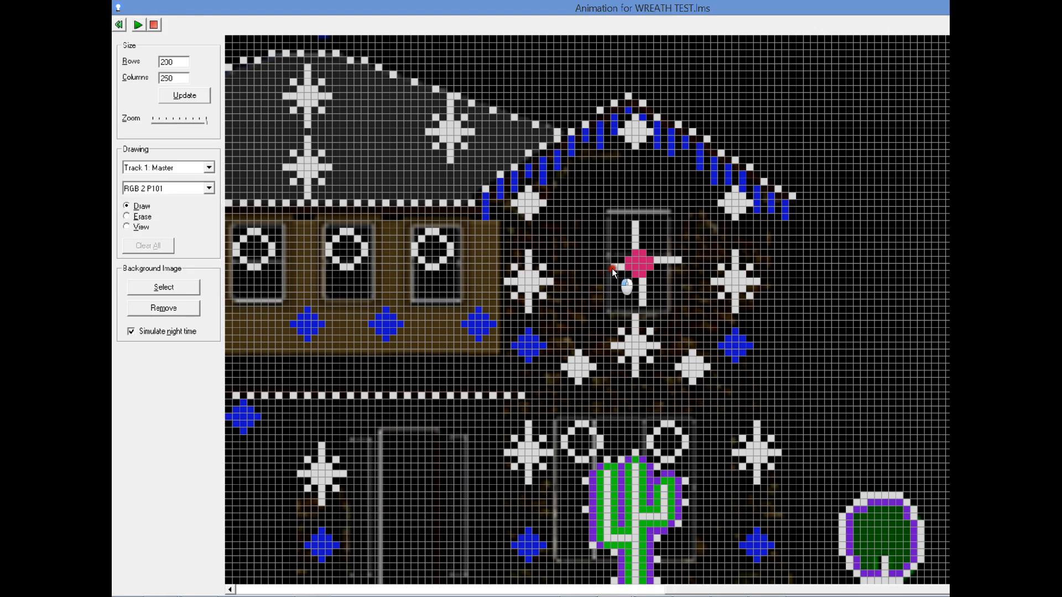
Select channel RGB 2 P99 and draw its cell immediately left of the P100 cell.
click(201, 187)
click(211, 201)
drag(212, 206, 213, 207)
click(154, 229)
click(610, 264)
Select channel RGB 2 P98 and draw its cell immediately left of the P99 cell.
click(210, 189)
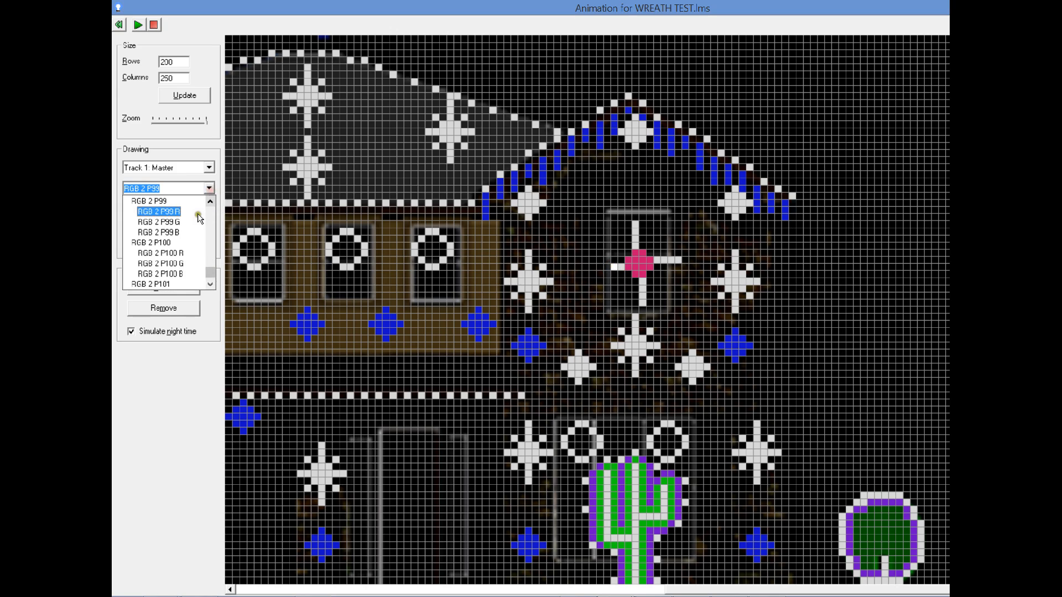
drag(212, 200, 213, 205)
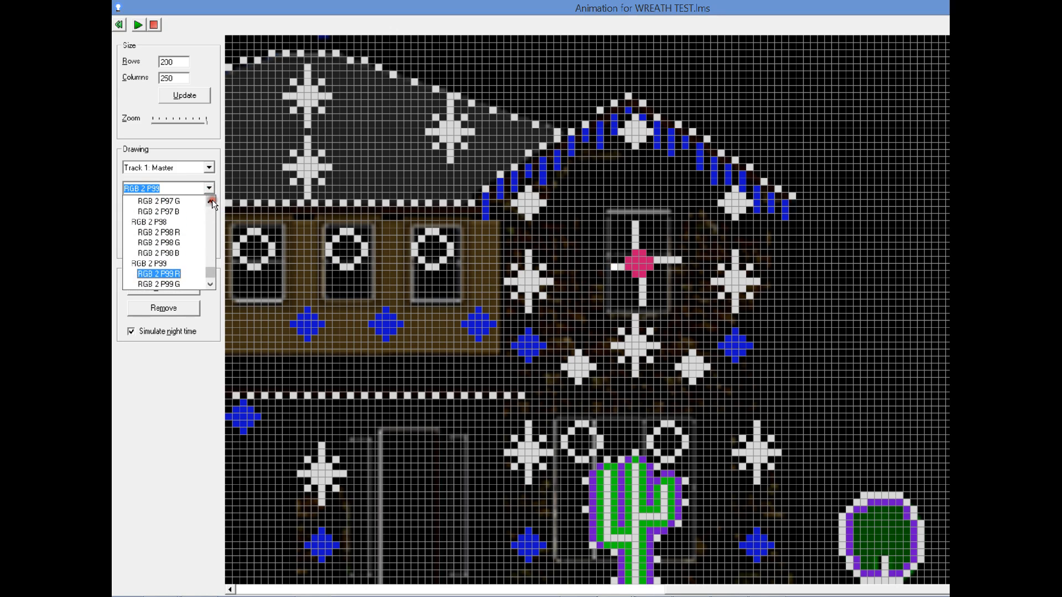
click(161, 222)
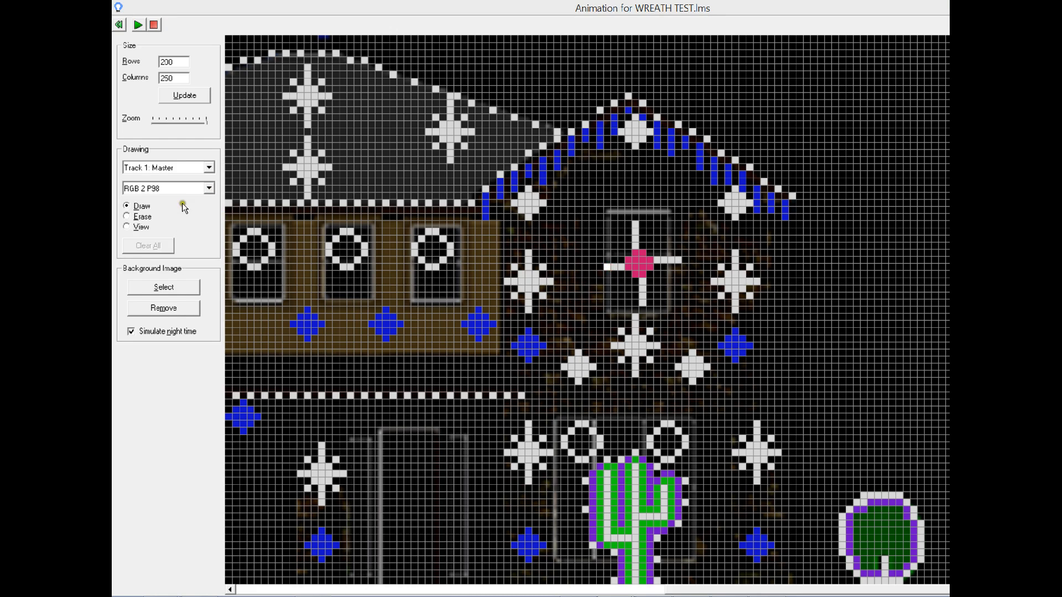
Select channel RGB 2 P97 and draw its cell immediately left of the P98 cell, completing the left arm.
click(209, 189)
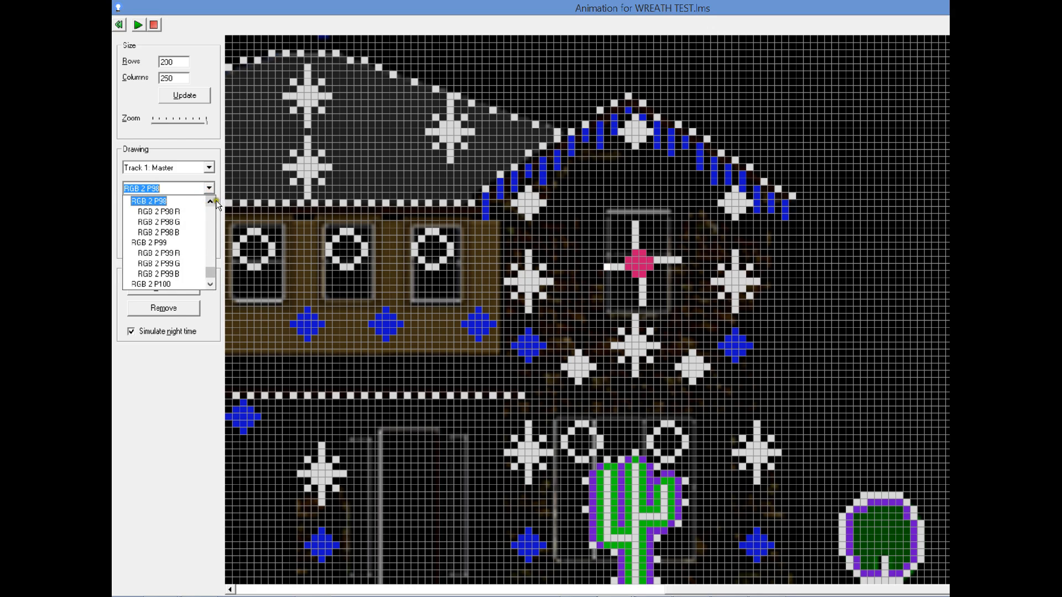
drag(211, 201, 210, 204)
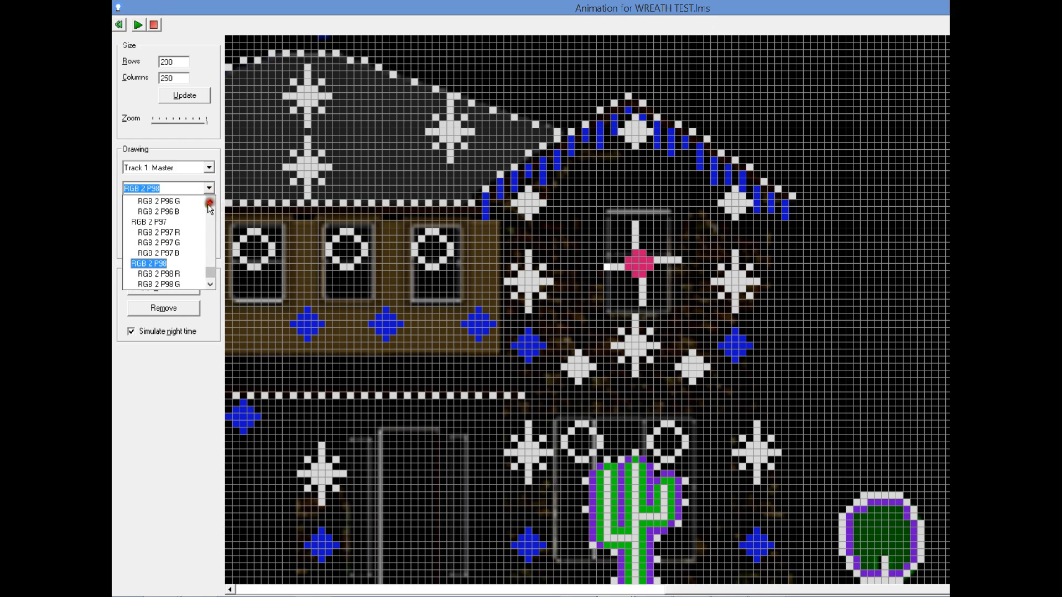
click(169, 221)
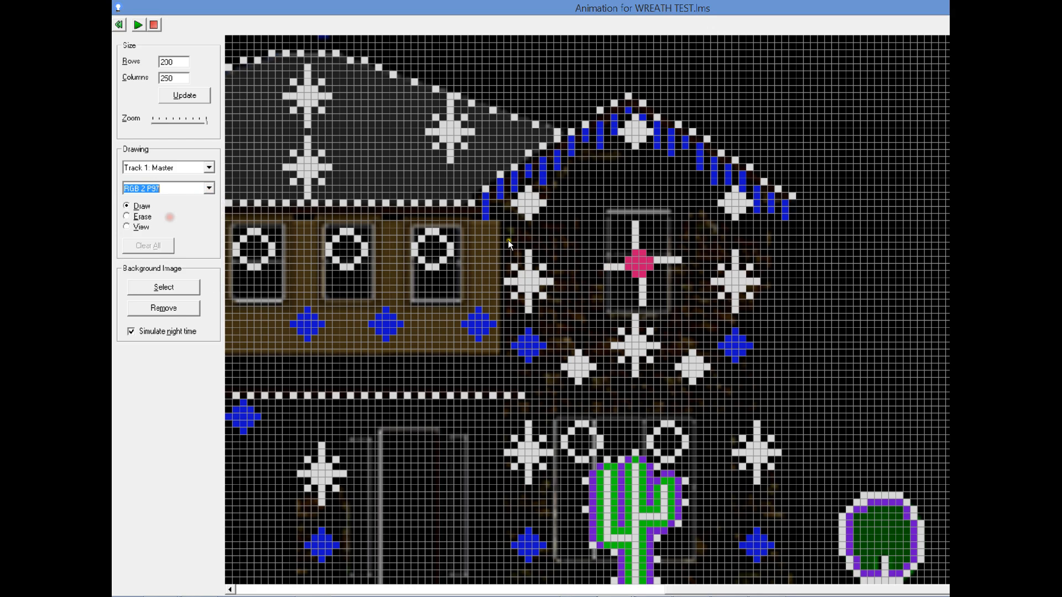
click(598, 265)
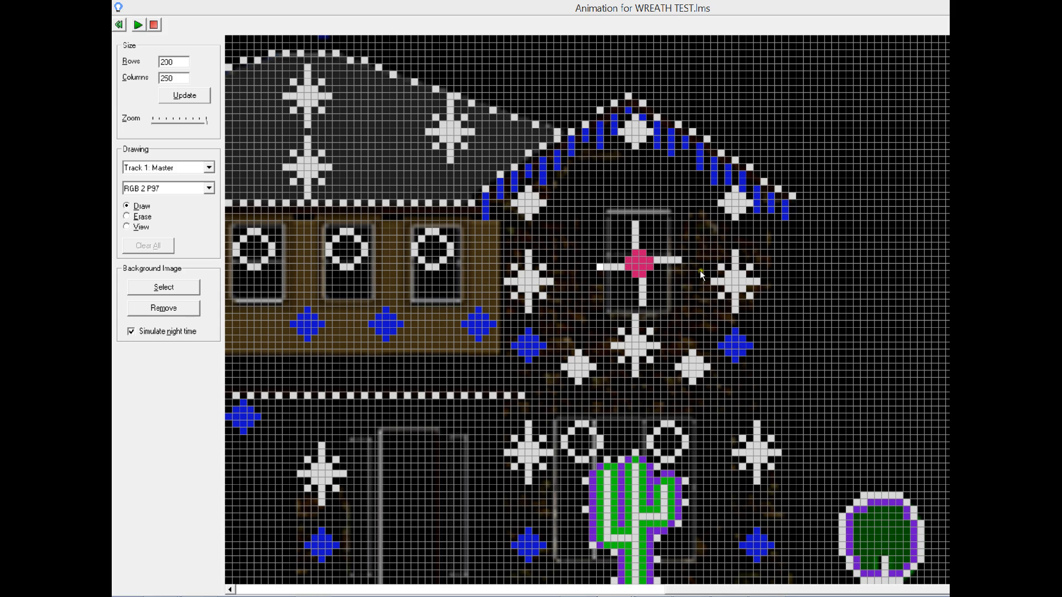
Consult the Wreath Map in Excel, return to the animation, and draw one RGB 2 P116 cell diagonally below and left of the pink blob.
key(alt+Tab)
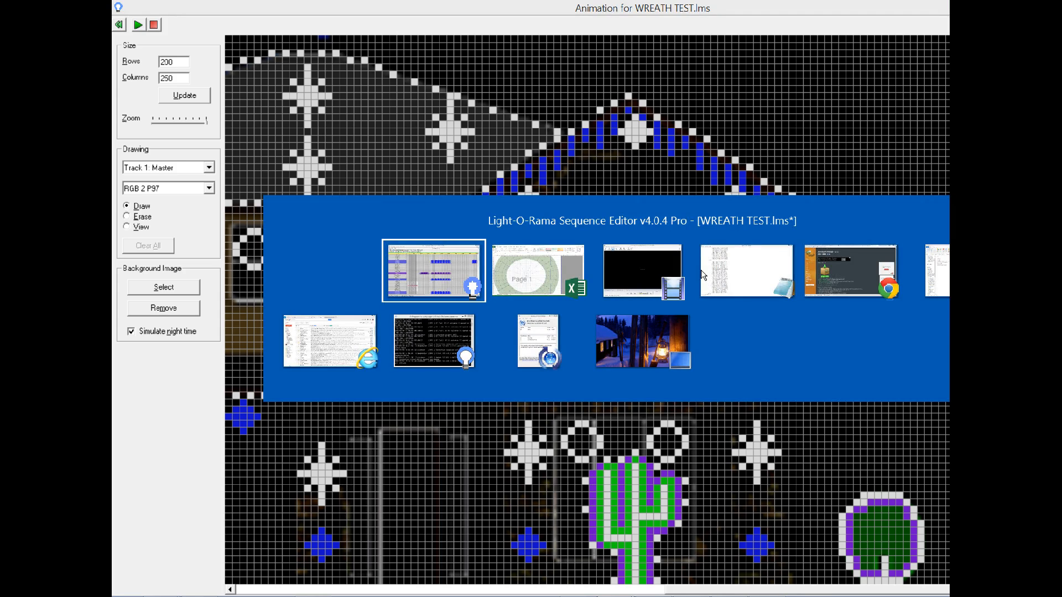
scroll(702, 274, down, 4)
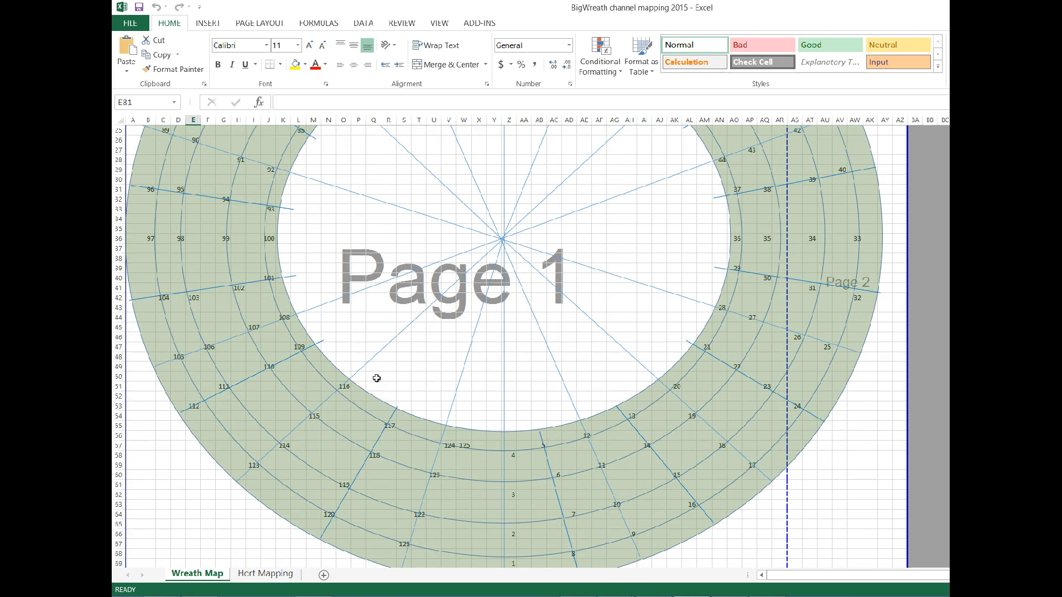
key(alt+Tab)
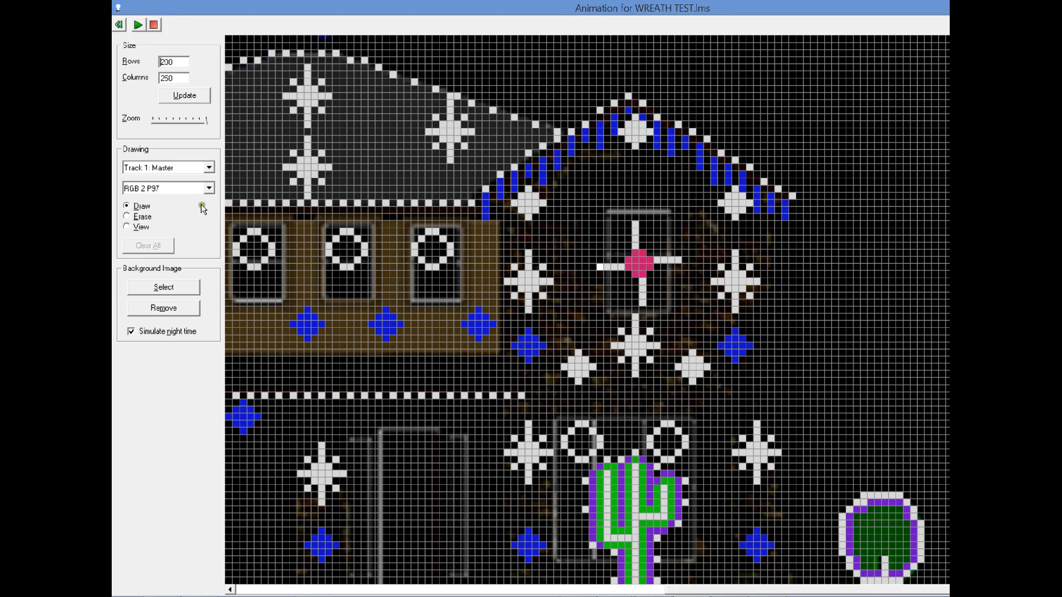
click(211, 186)
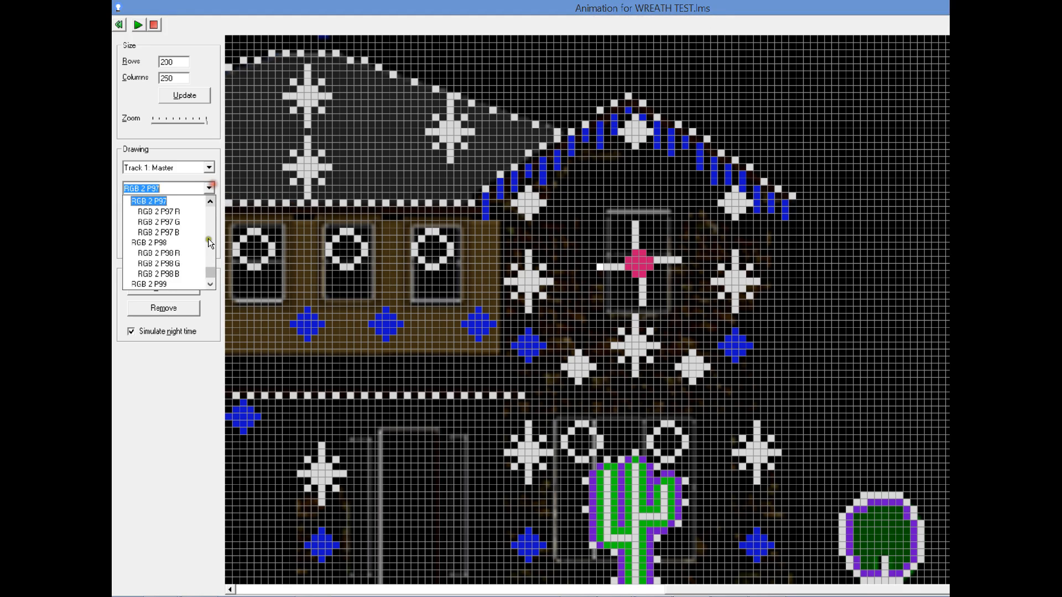
click(210, 284)
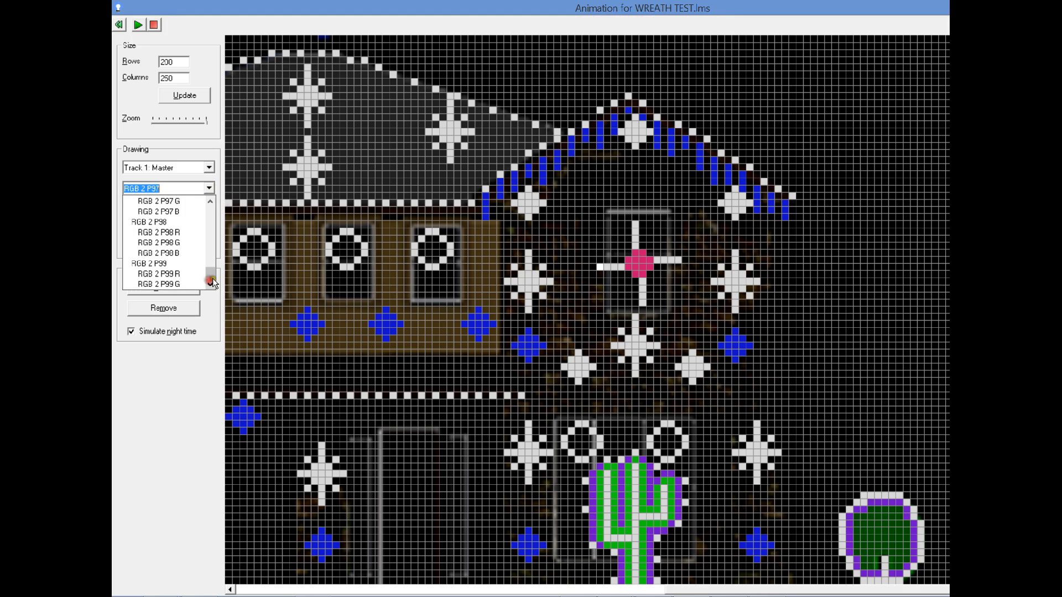
click(210, 278)
click(208, 278)
click(208, 278)
click(207, 280)
click(208, 281)
click(207, 281)
click(208, 281)
click(210, 277)
click(210, 278)
click(210, 280)
click(210, 280)
click(210, 279)
click(210, 280)
click(210, 280)
click(210, 280)
click(210, 280)
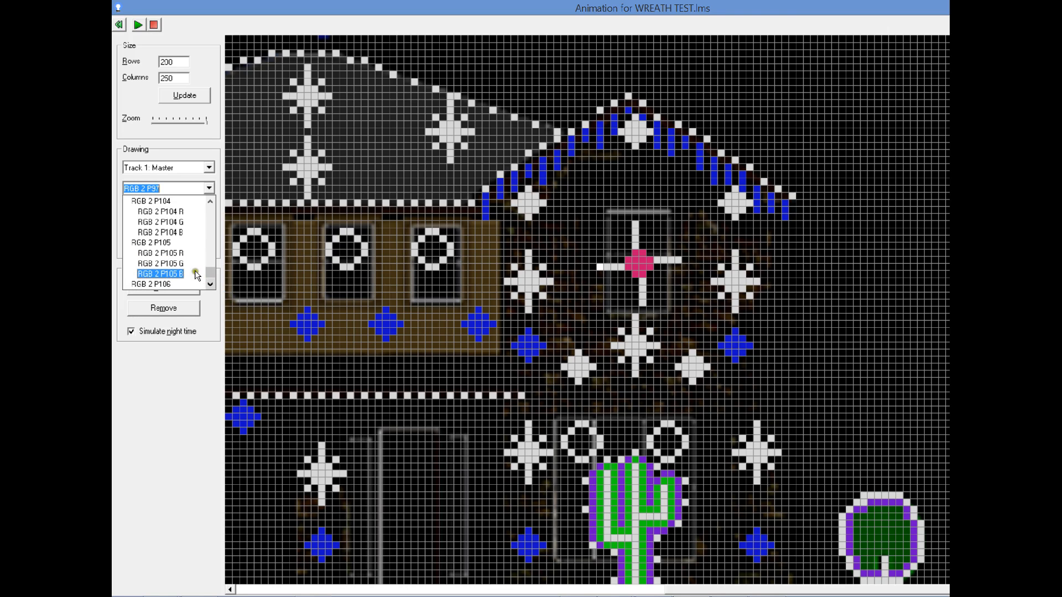
click(212, 279)
click(212, 280)
click(212, 280)
click(212, 280)
click(210, 280)
click(210, 281)
click(210, 281)
click(210, 281)
click(211, 281)
click(210, 281)
click(210, 281)
click(210, 281)
click(210, 281)
click(210, 281)
click(210, 281)
click(210, 281)
click(210, 280)
click(210, 281)
click(210, 281)
click(210, 281)
click(210, 281)
click(210, 281)
click(210, 281)
click(210, 281)
click(210, 281)
click(210, 281)
click(210, 281)
click(210, 281)
click(210, 281)
click(210, 281)
click(210, 281)
click(210, 280)
click(210, 281)
click(210, 281)
click(210, 281)
click(210, 281)
click(210, 281)
click(210, 281)
click(210, 281)
click(210, 281)
click(210, 280)
click(210, 281)
click(210, 281)
click(210, 281)
click(210, 281)
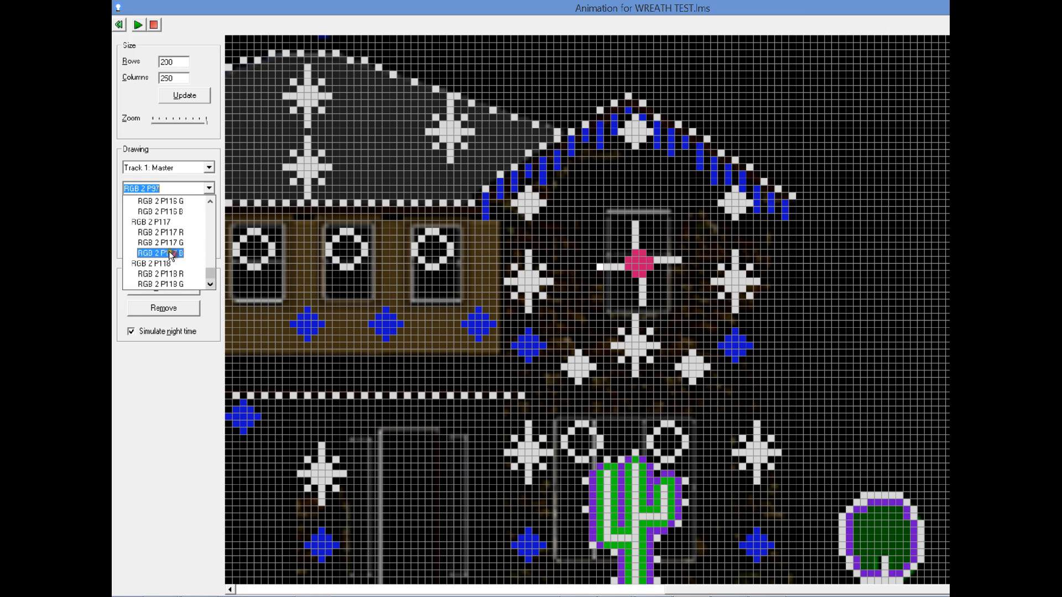
click(209, 206)
click(158, 265)
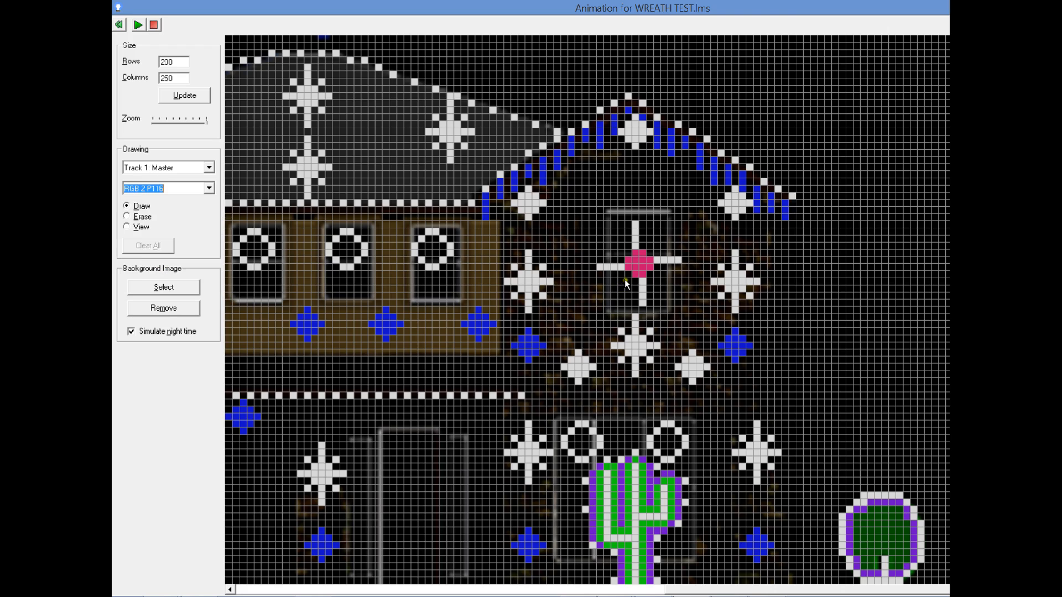
key(alt+Tab)
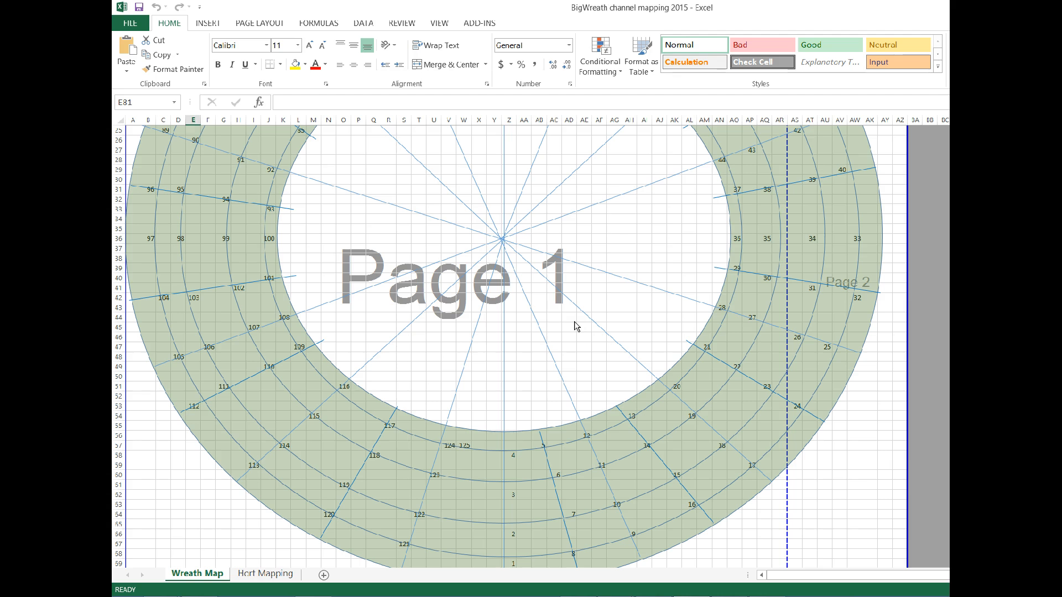
key(alt+Tab)
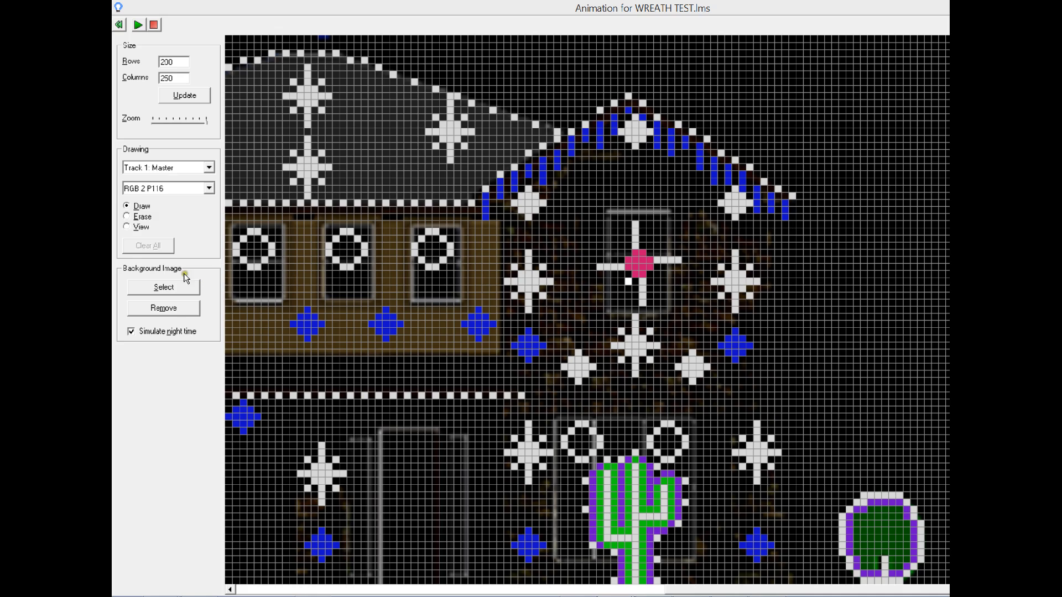
Select channel RGB 2 P115 and draw its cell diagonally below and left of the P116 cell.
click(209, 189)
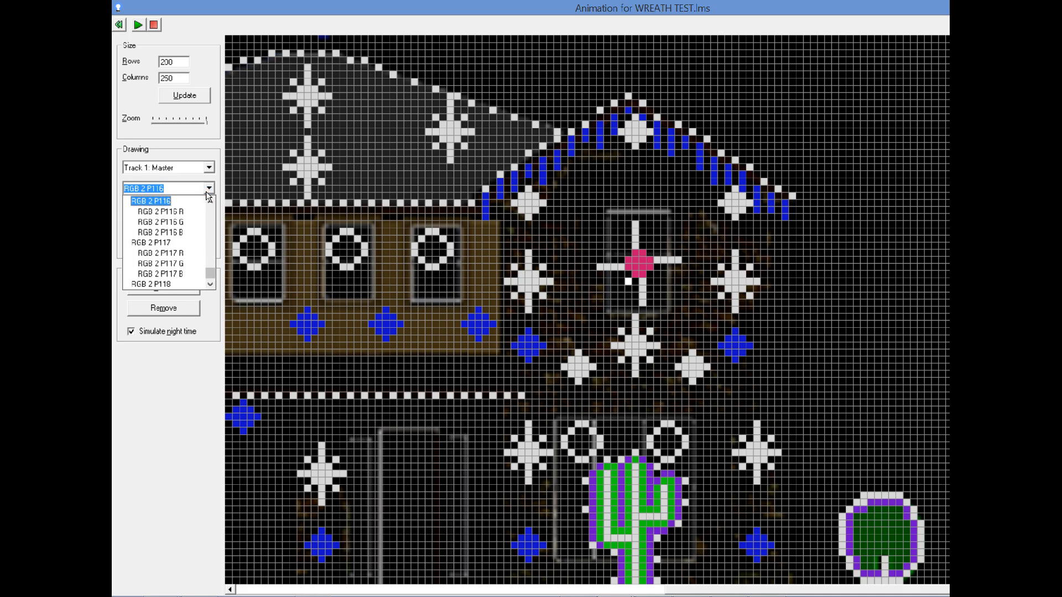
click(211, 215)
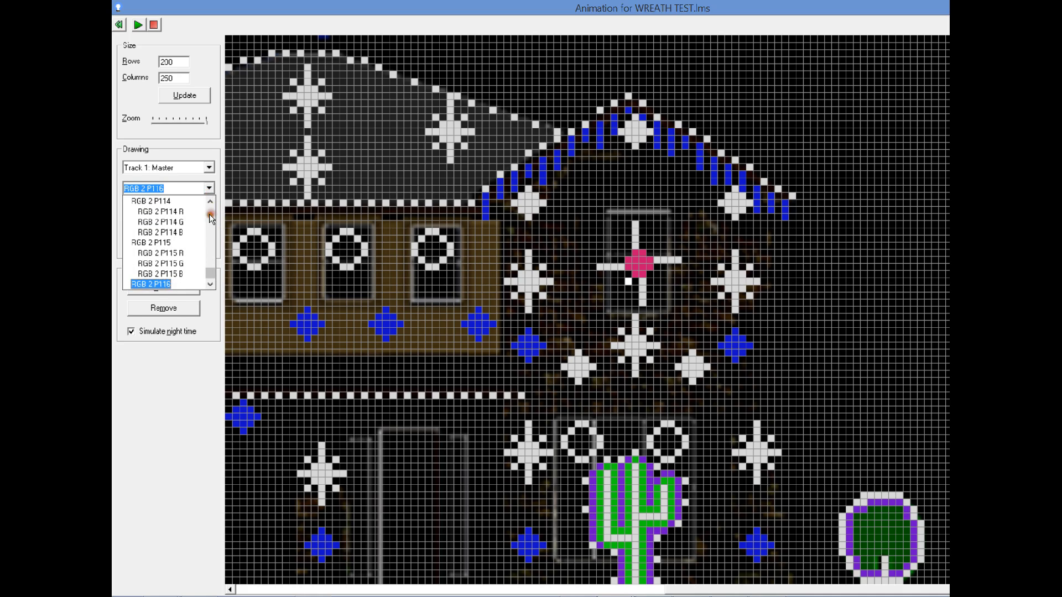
click(157, 244)
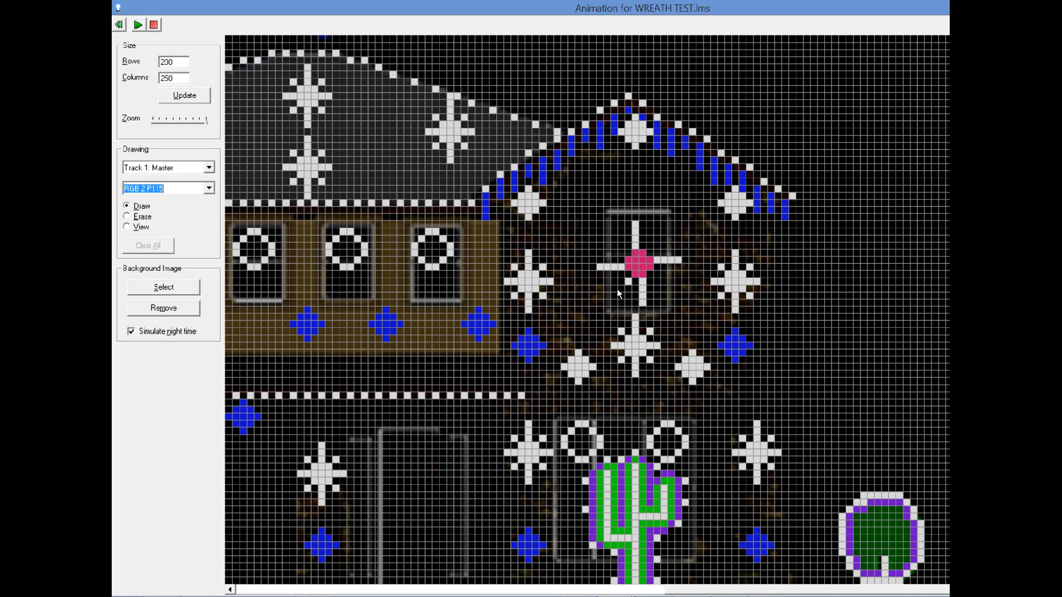
click(620, 287)
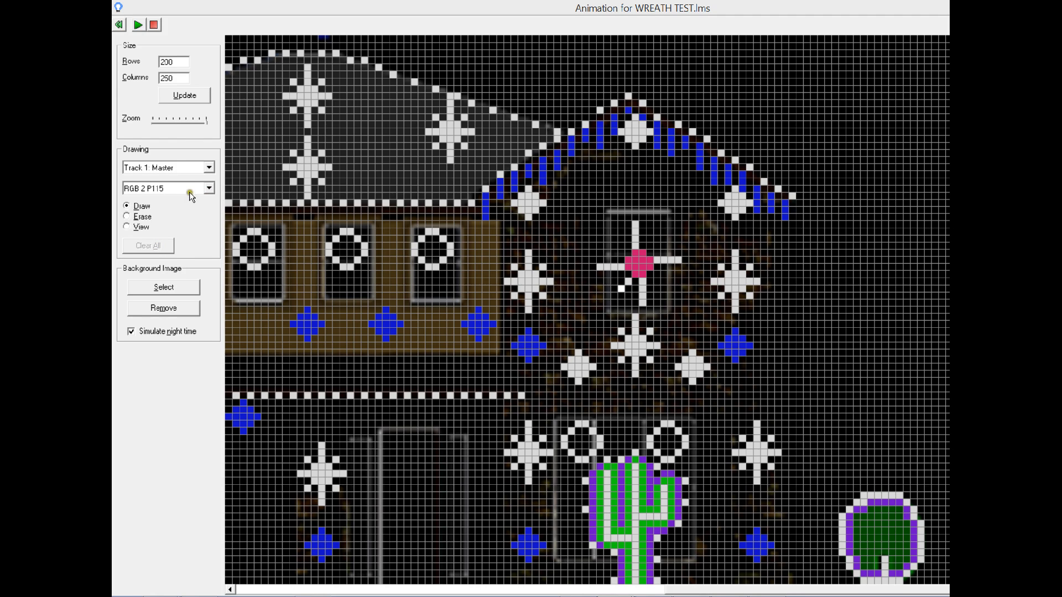
Select channel RGB 2 P114 and draw its cell diagonally below and left of the P115 cell.
click(208, 188)
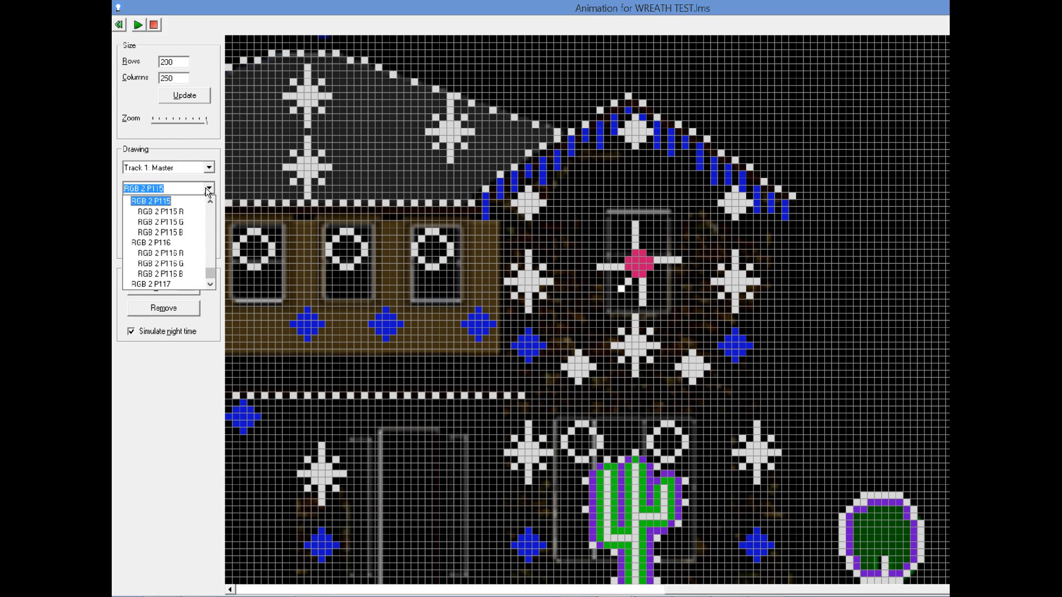
click(209, 201)
click(209, 200)
click(209, 200)
click(209, 200)
click(209, 200)
click(182, 213)
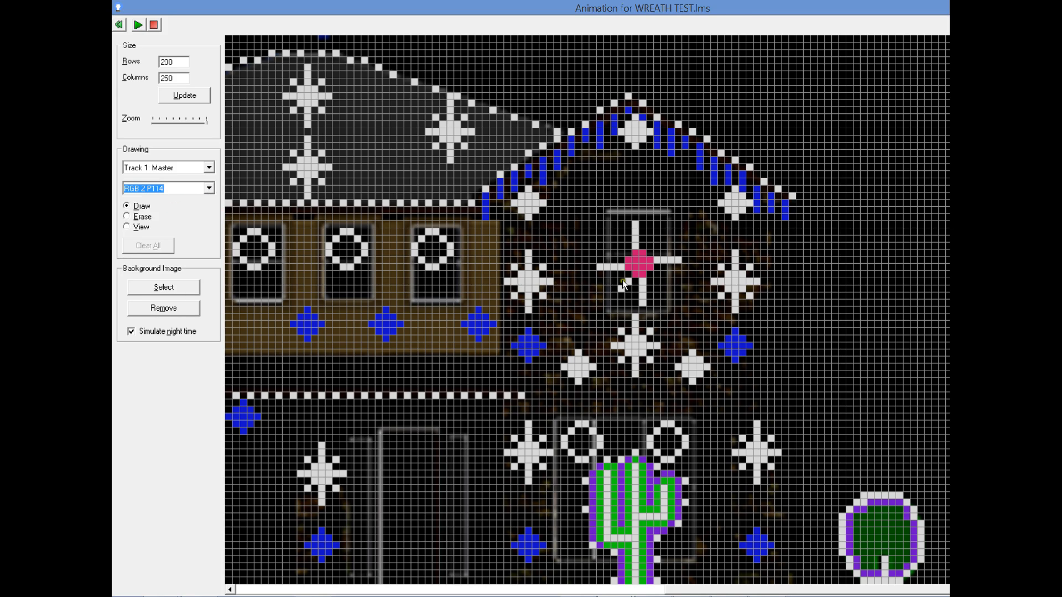
click(613, 293)
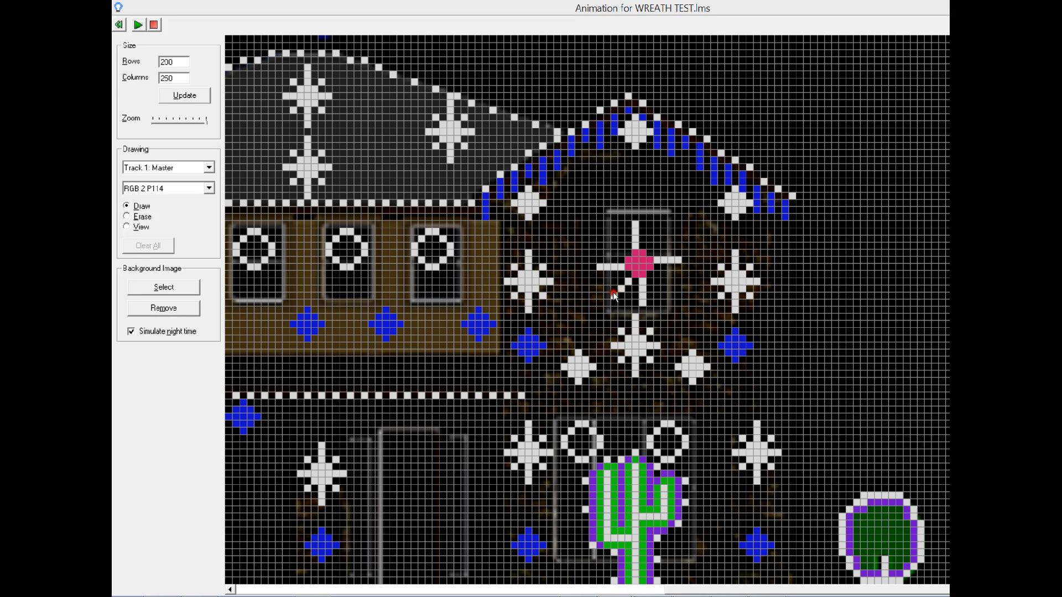
Select channel RGB 2 P113 and draw its cell diagonally below and left of the P114 cell, completing the lower-left arm.
click(208, 189)
click(209, 215)
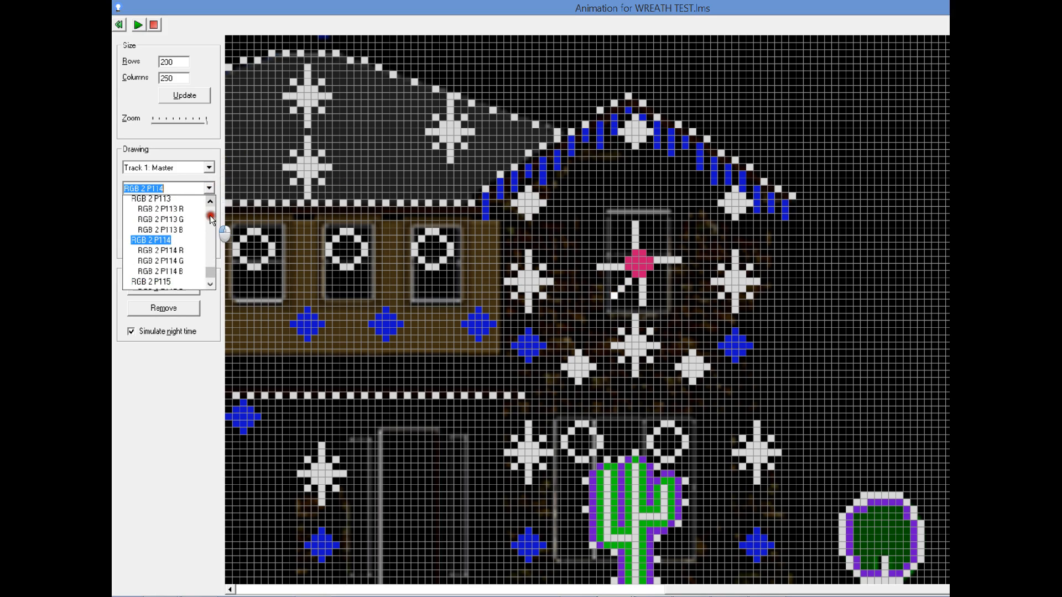
click(169, 245)
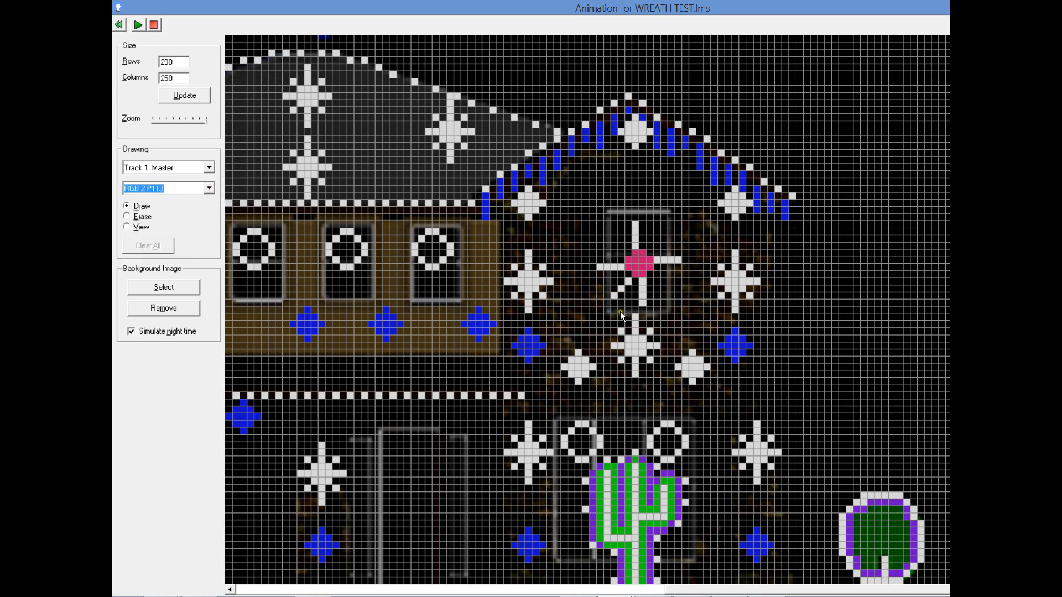
click(606, 301)
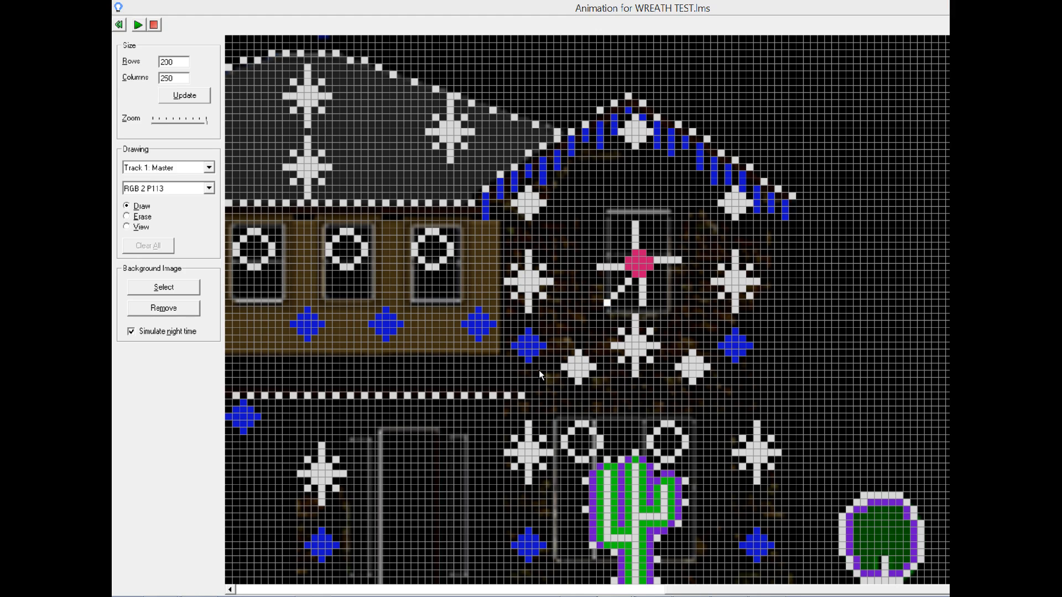
Consult the Wreath Map in Excel, return to the animation, and draw one RGB 2 P84 cell diagonally above and left of the pink blob.
key(alt+Tab)
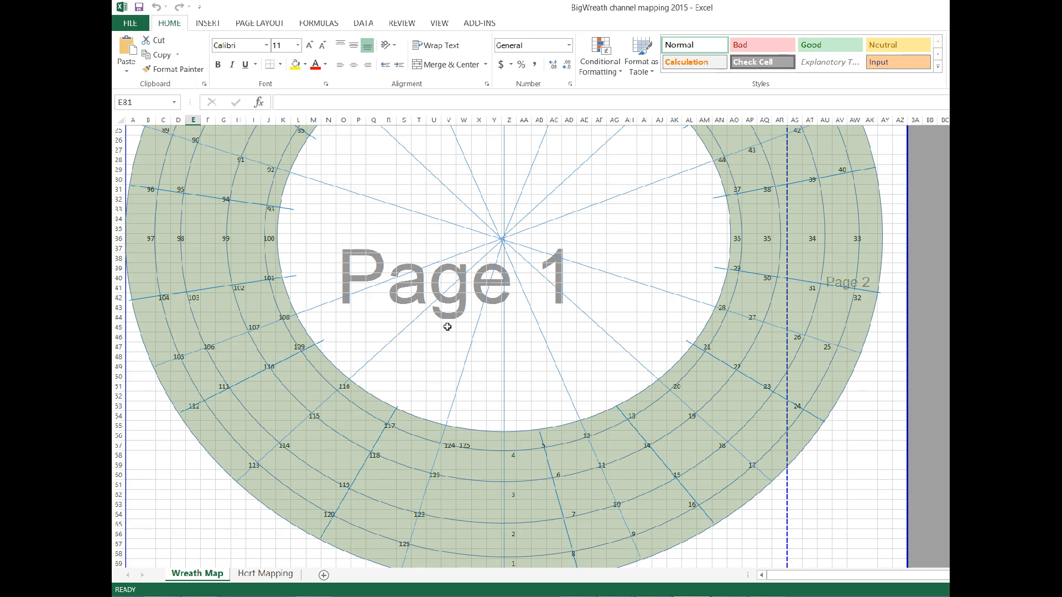
scroll(448, 327, up, 6)
key(alt+Tab)
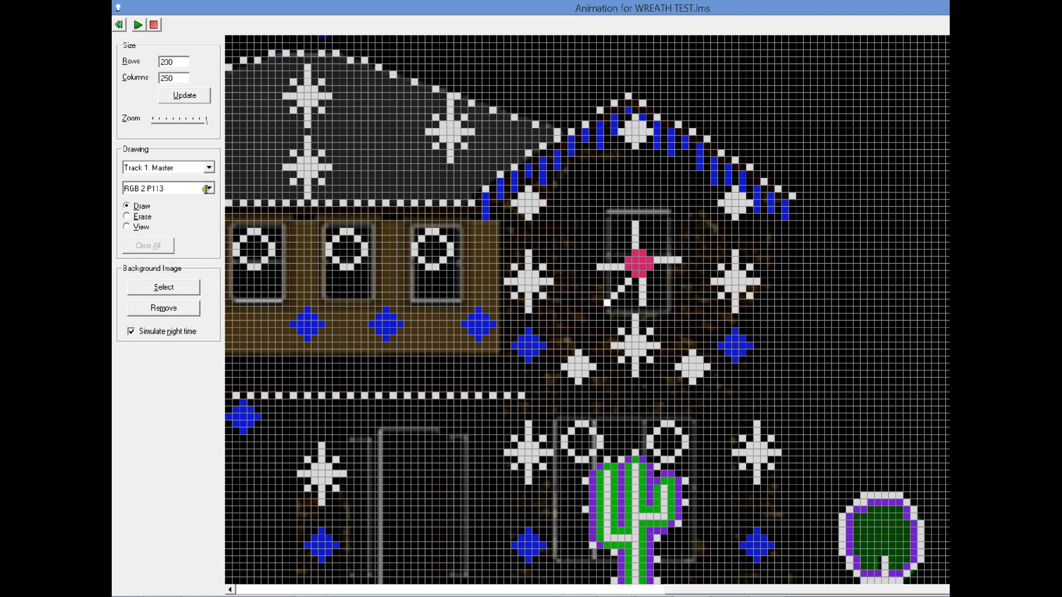
click(208, 188)
click(211, 211)
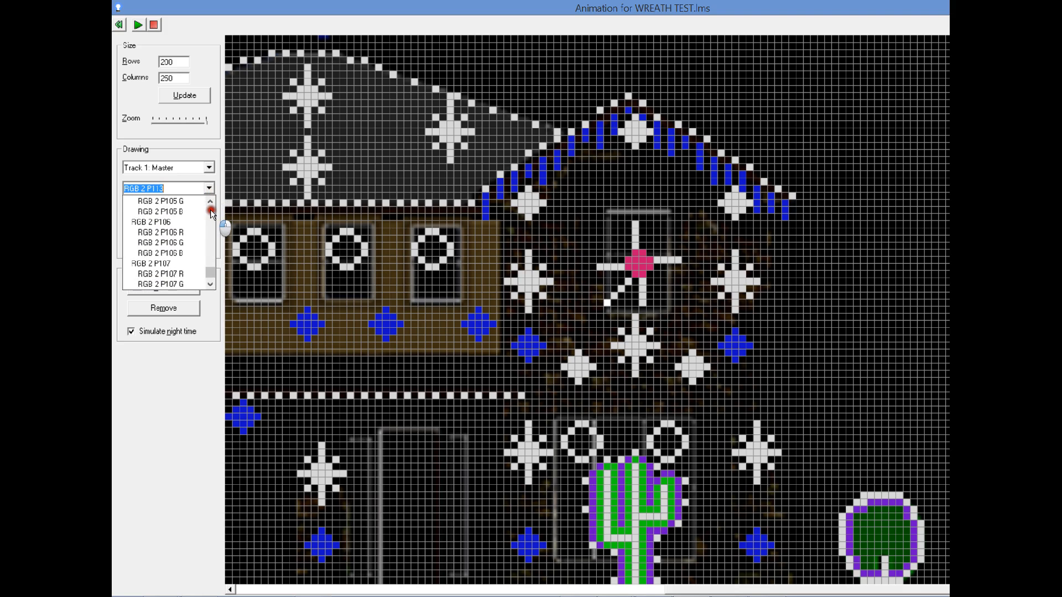
drag(211, 211, 210, 211)
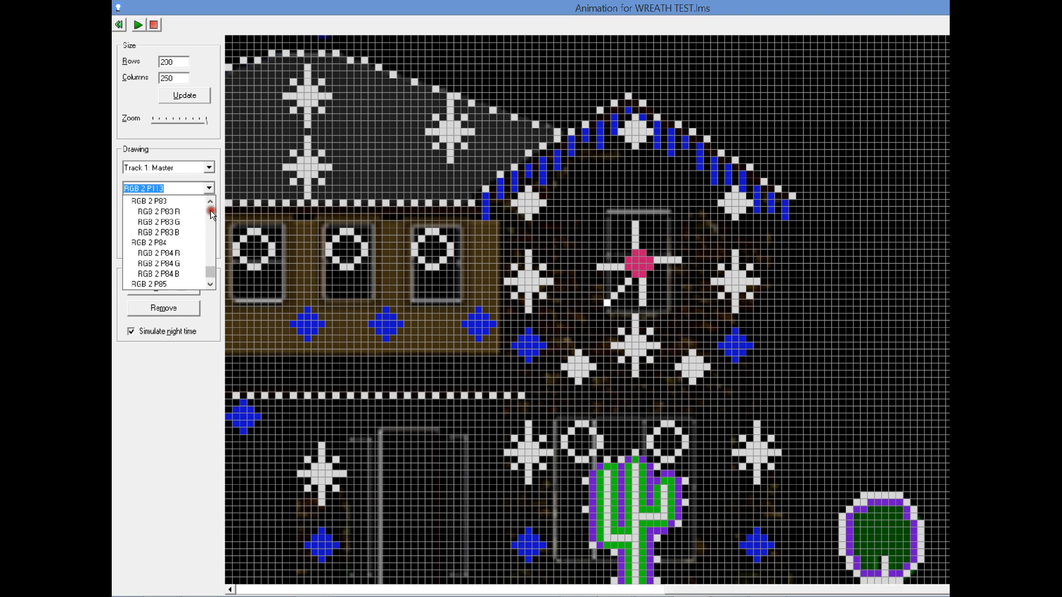
click(151, 243)
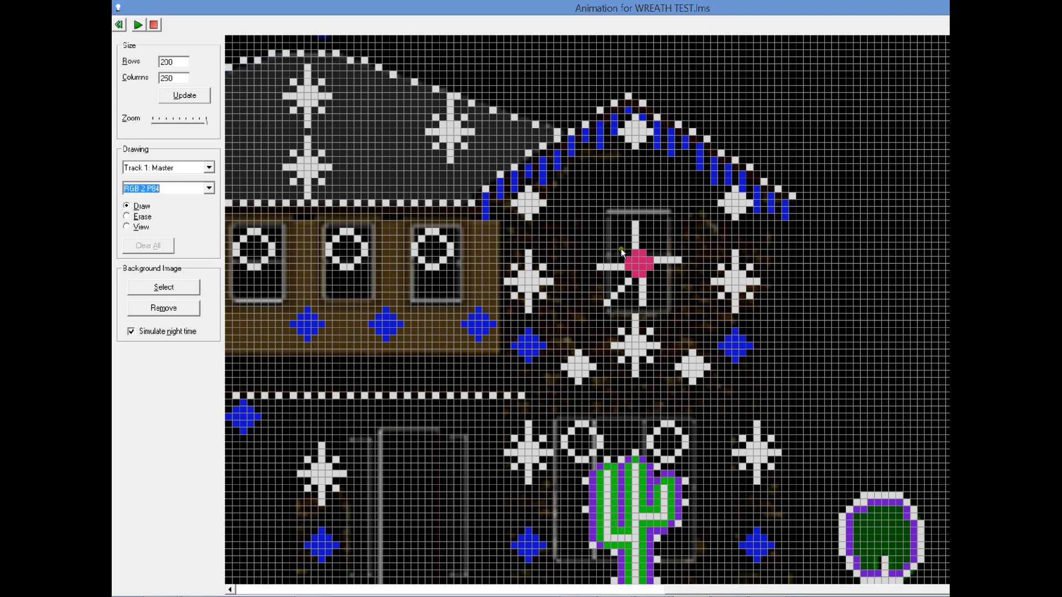
click(621, 248)
Select channel RGB 2 P83 and draw its cell beside the P84 cell, farther from the blob.
click(208, 188)
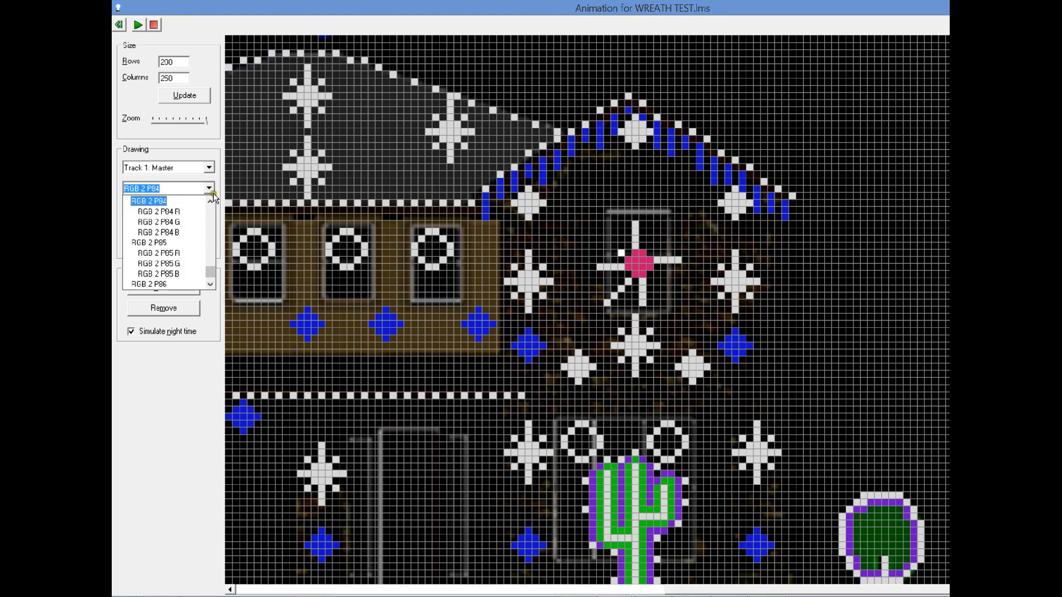
drag(211, 201, 211, 201)
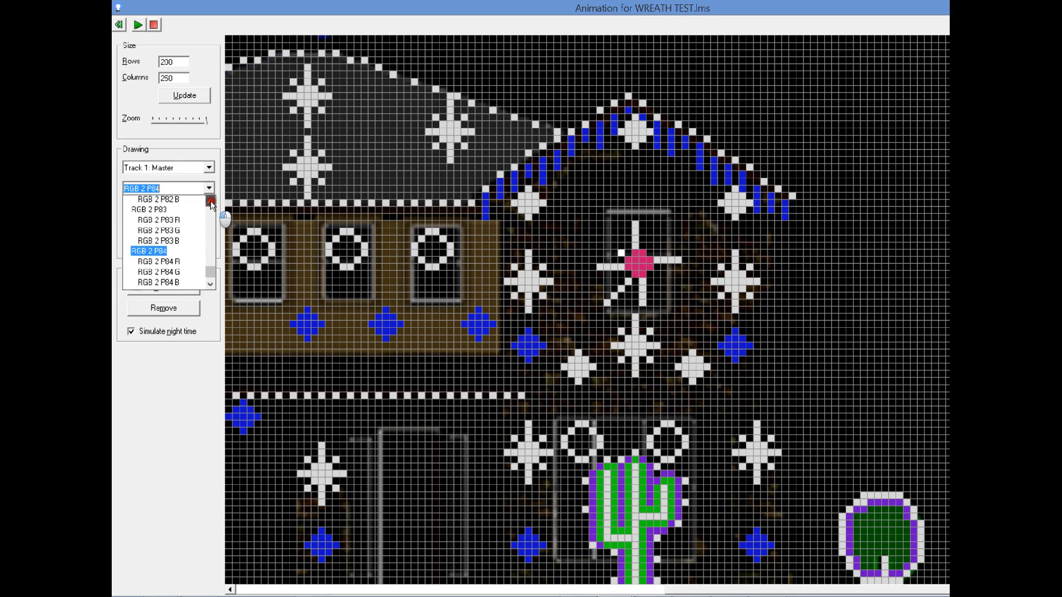
click(167, 220)
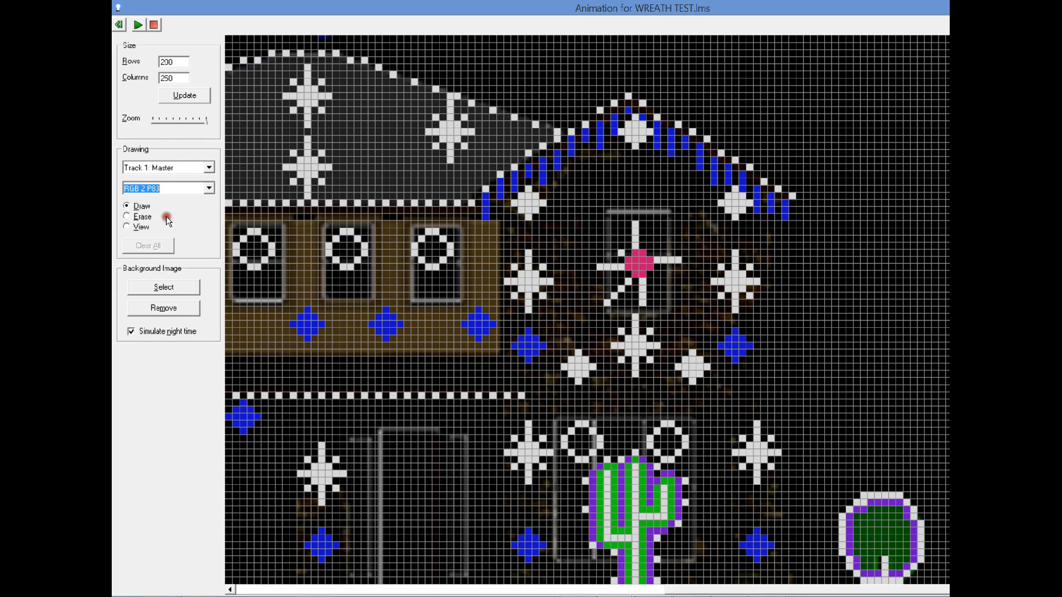
click(616, 242)
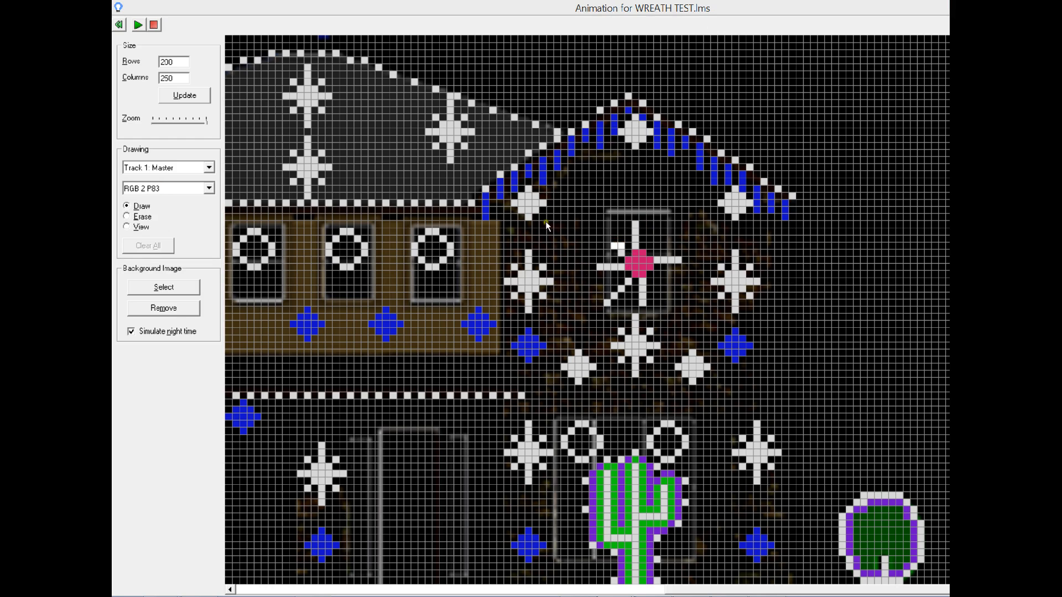
Select channel RGB 2 P82 and draw its cell diagonally above and left of the P83 cell.
click(209, 188)
click(218, 208)
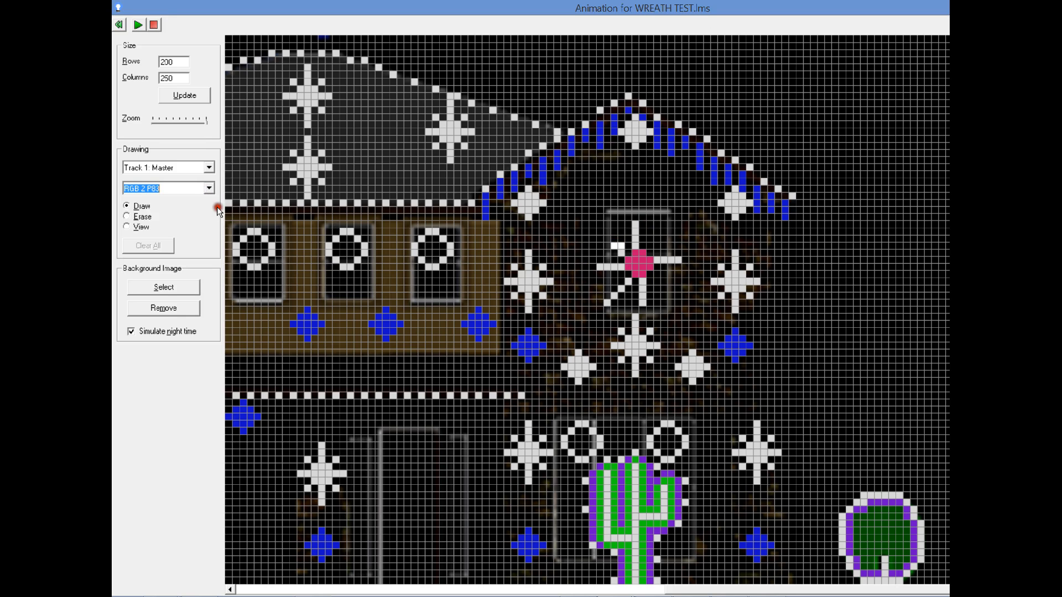
click(208, 189)
click(209, 199)
click(208, 199)
click(209, 200)
click(209, 199)
click(209, 199)
click(159, 213)
click(605, 237)
Select channel RGB 2 P81 and draw its cell diagonally above and left of the P82 cell, completing the upper-left arm.
click(208, 187)
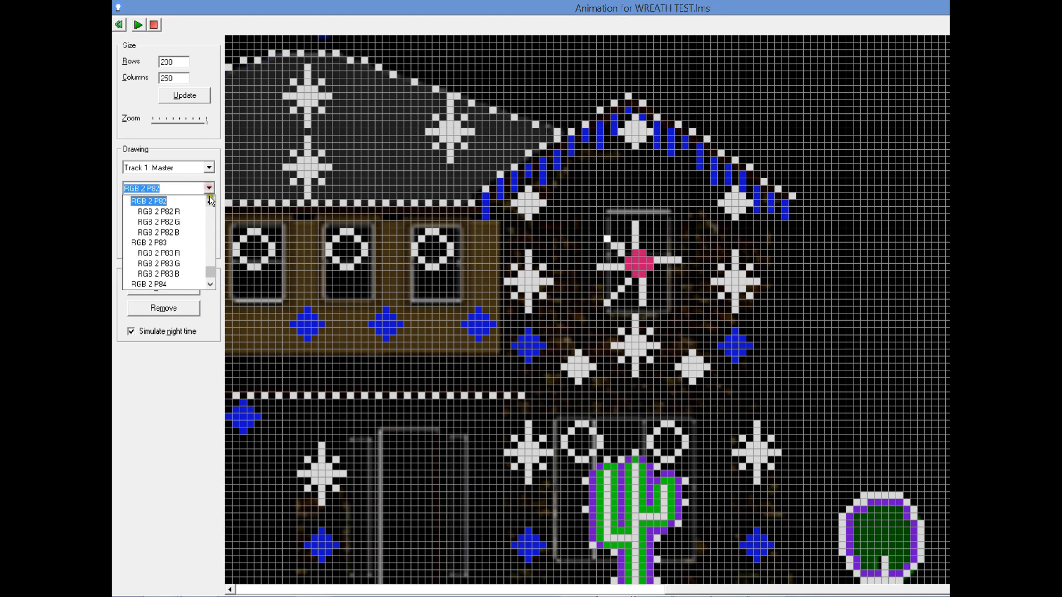
click(210, 200)
click(211, 200)
click(210, 201)
click(211, 200)
click(210, 200)
click(161, 211)
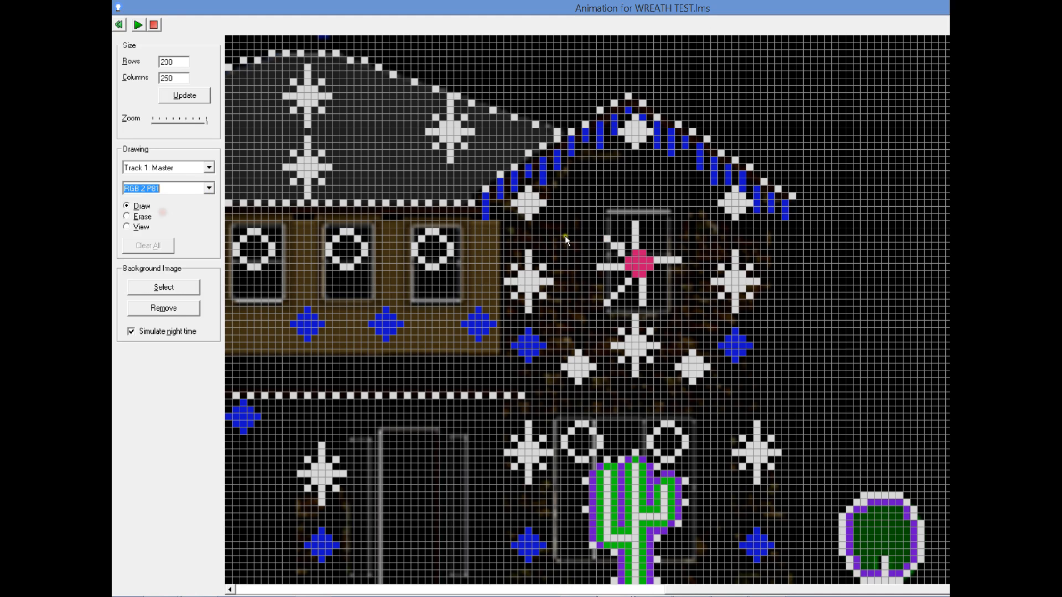
click(599, 231)
Erase the surplus cell beside the P83 and P84 cells in the upper-left arm, and return to drawing mode.
click(142, 217)
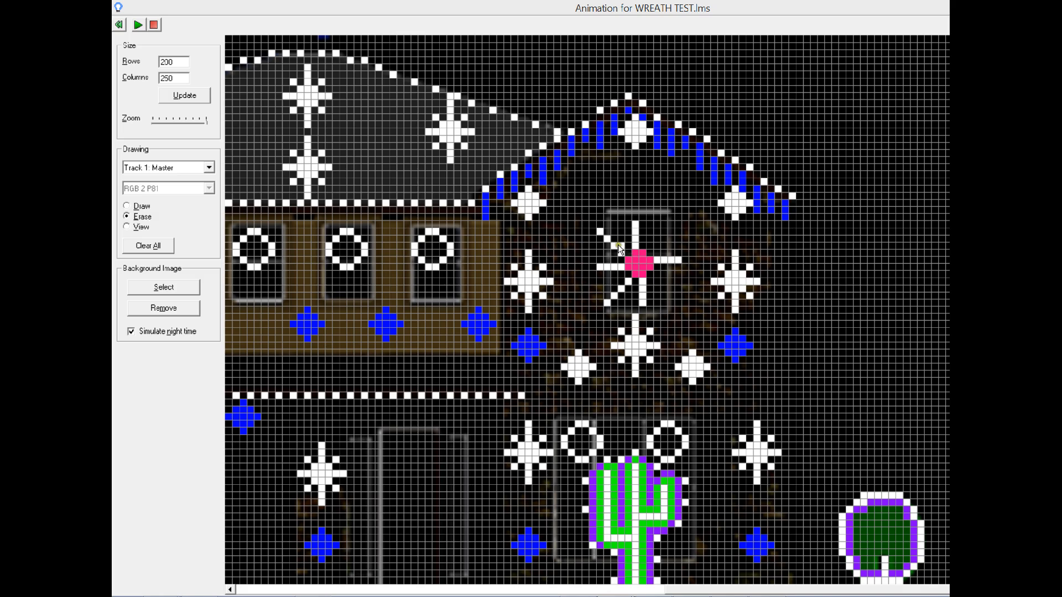
click(621, 245)
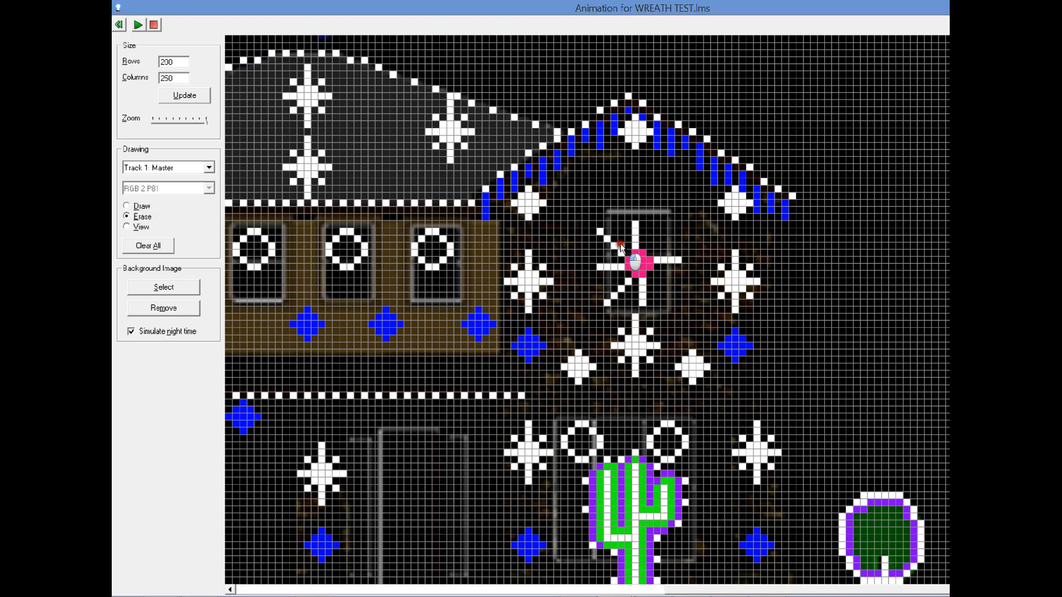
click(135, 205)
Consult the Wreath Map in Excel, return to the animation, and draw one RGB 2 P52 cell diagonally above and right of the pink blob.
key(alt+Tab)
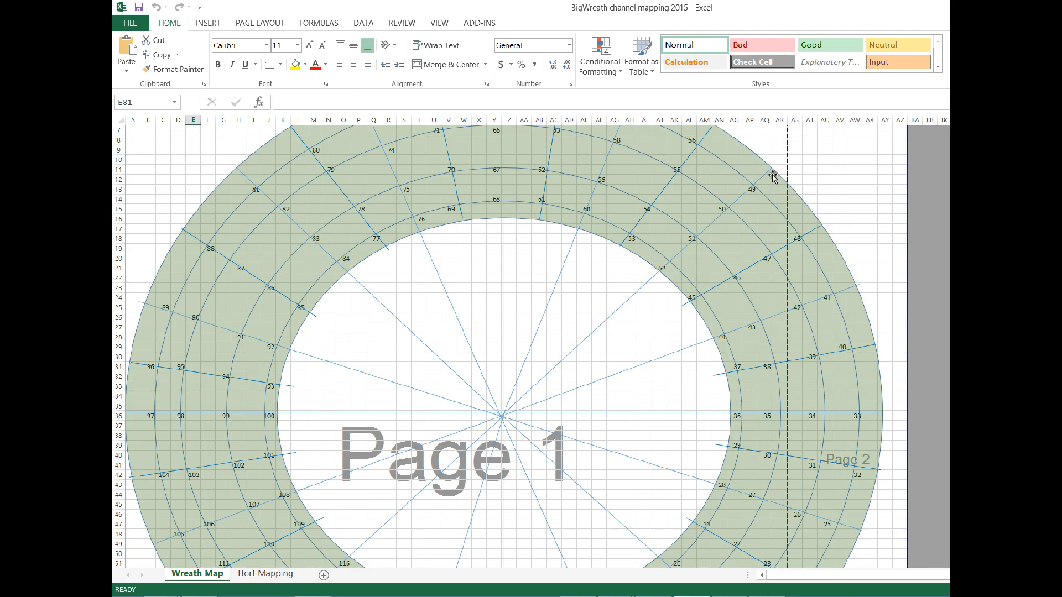
key(alt+Tab)
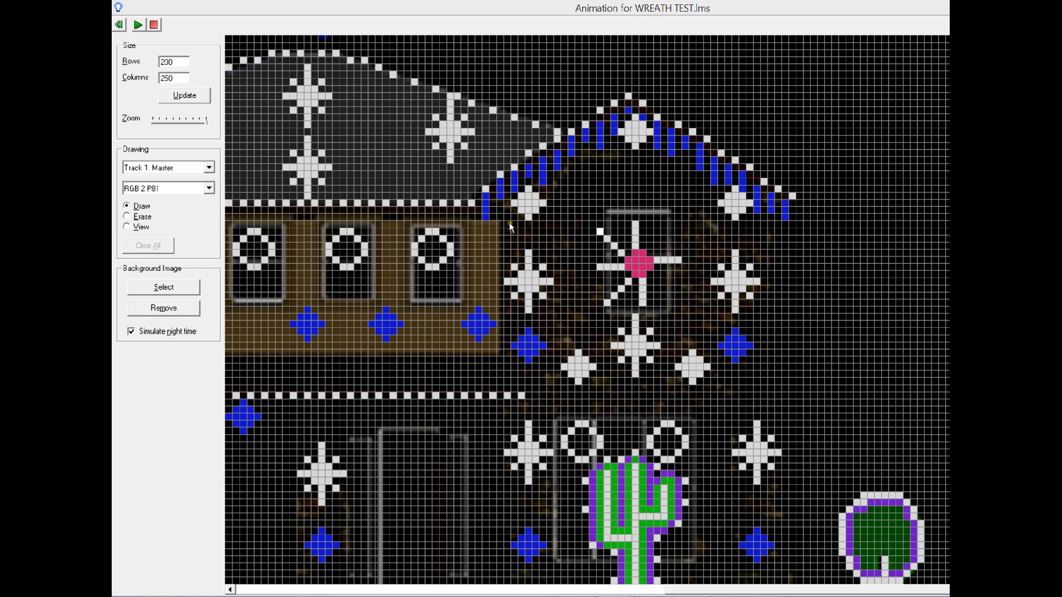
click(209, 188)
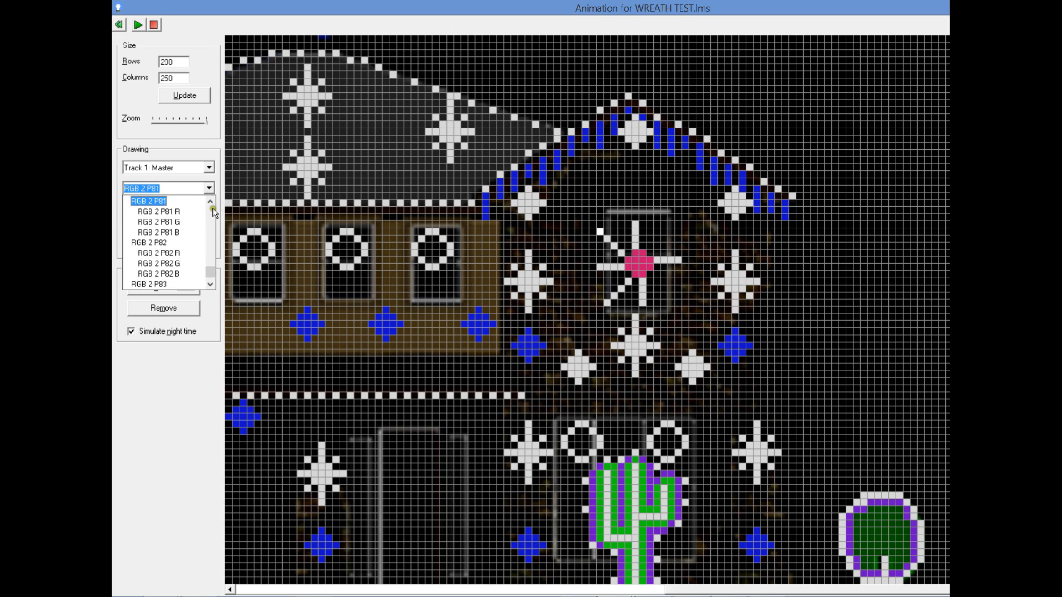
drag(209, 210, 212, 211)
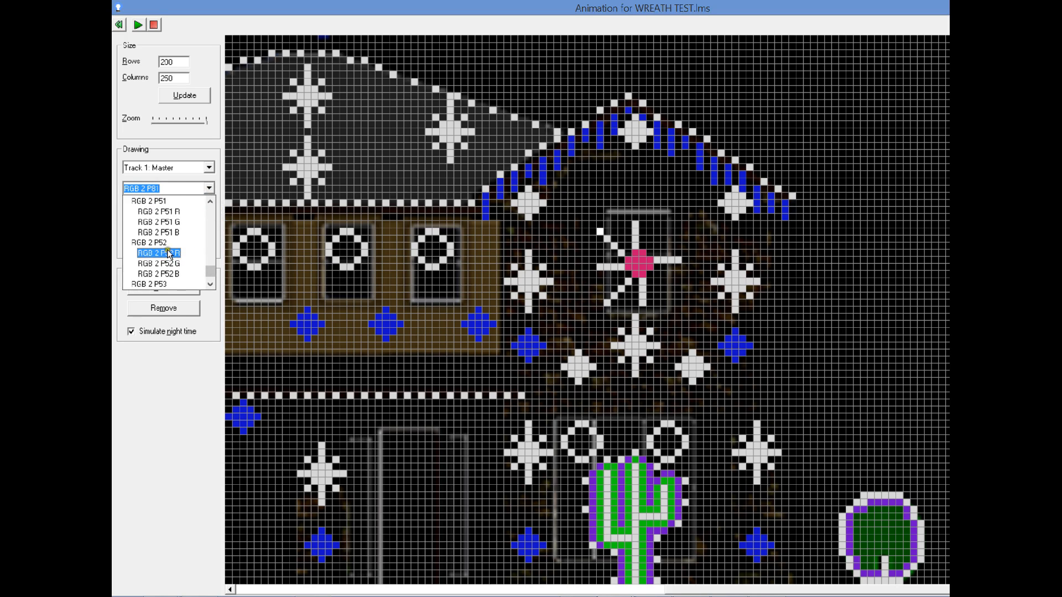
click(147, 242)
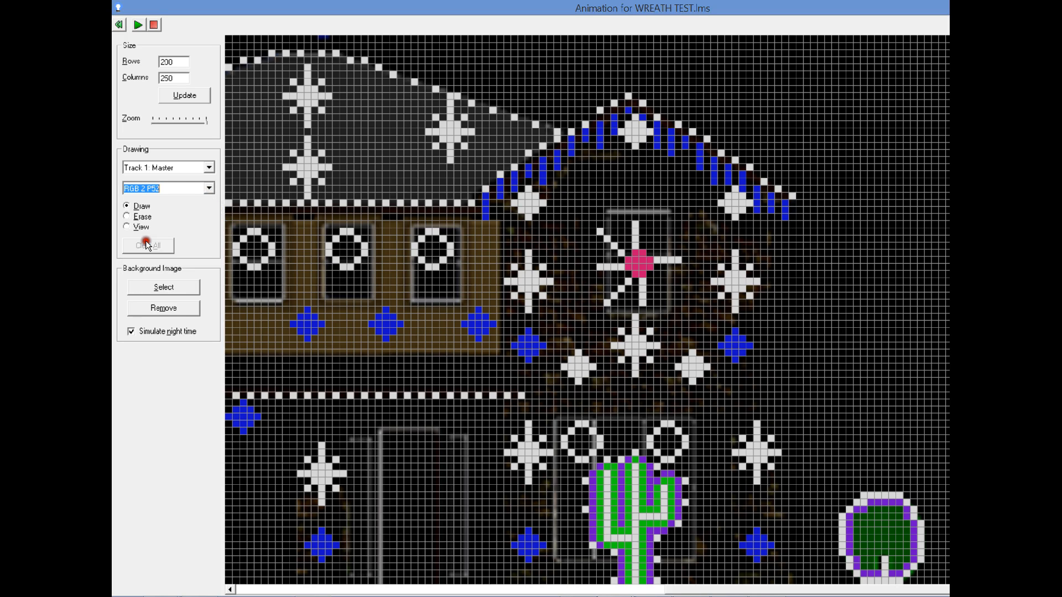
click(649, 246)
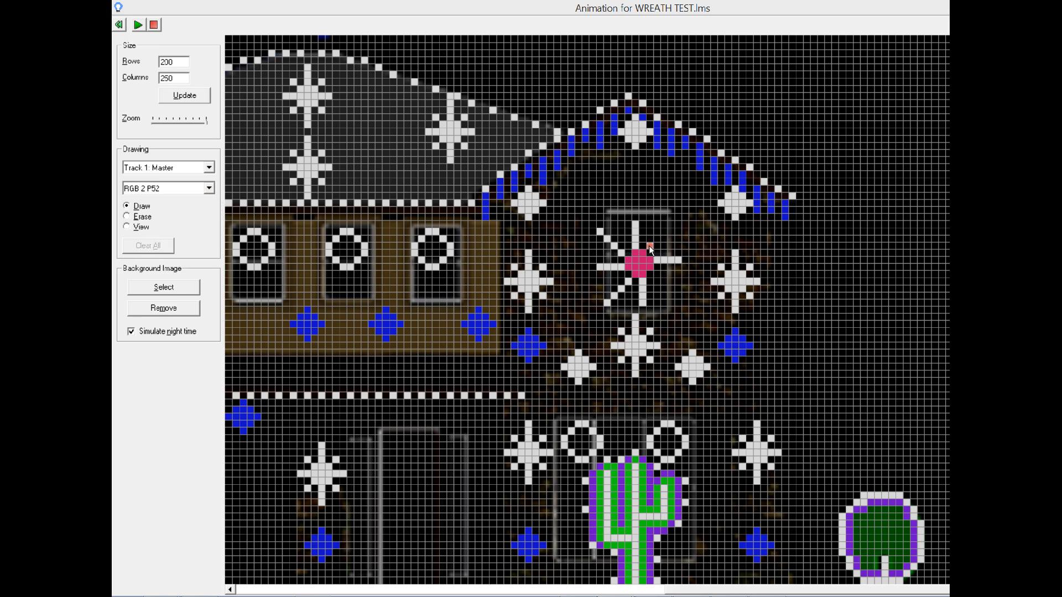
Select channel RGB 2 P51 and draw its cell diagonally above and right of the P52 cell.
click(207, 185)
click(208, 208)
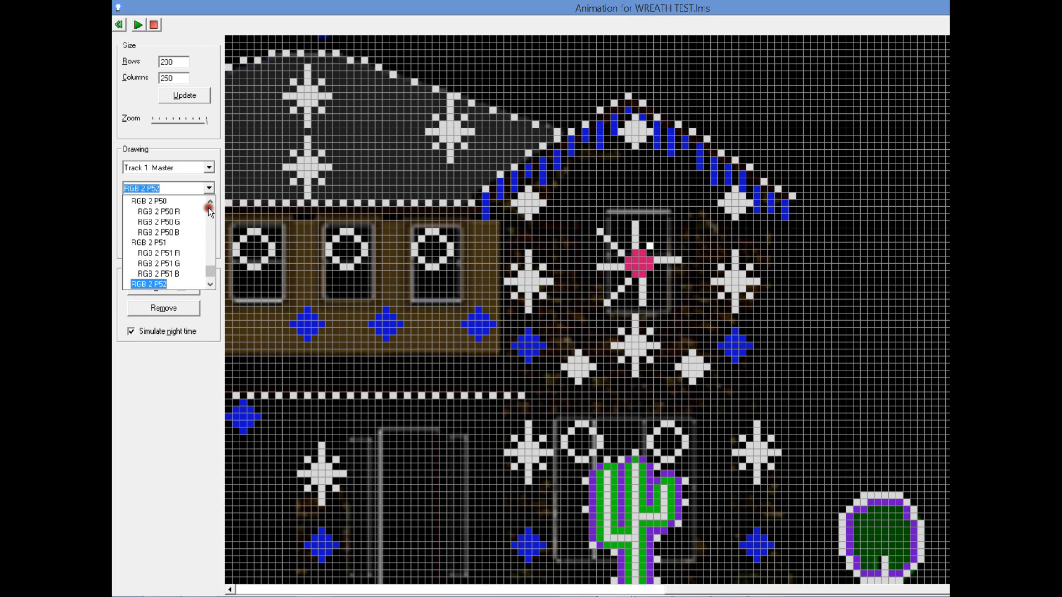
click(164, 243)
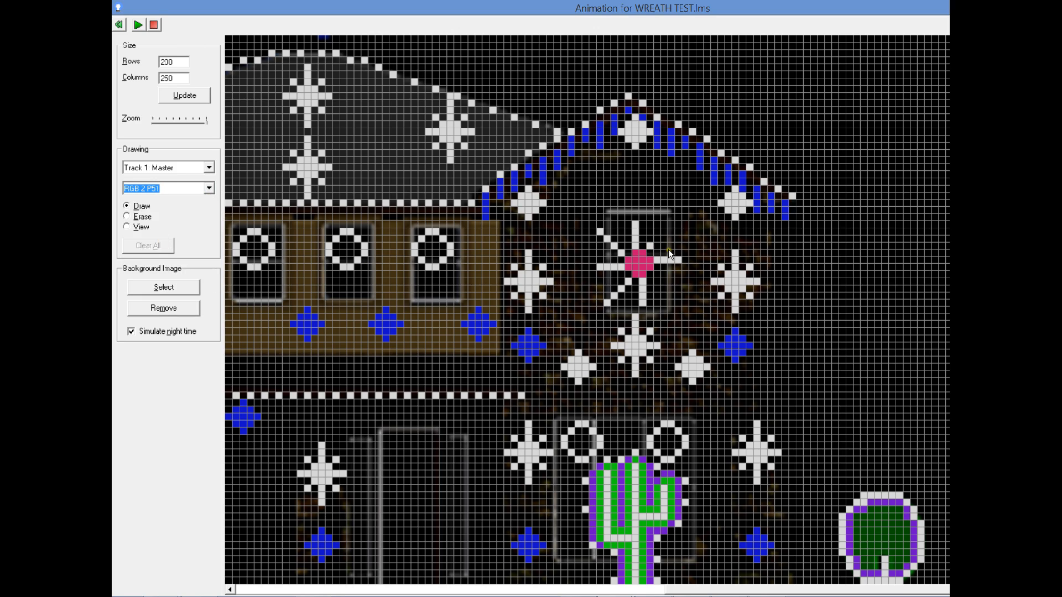
click(656, 238)
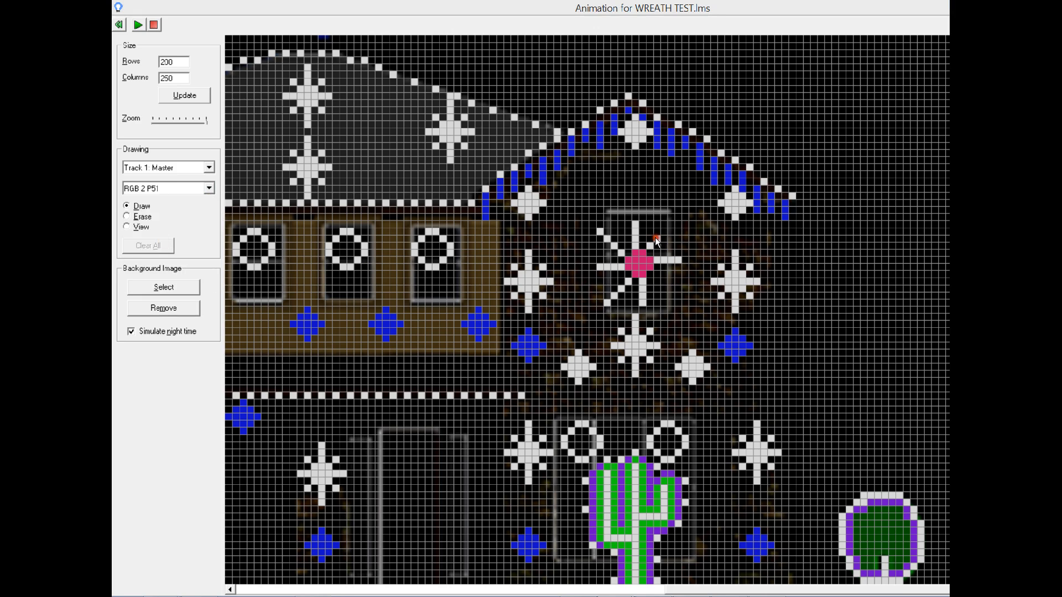
Select channel RGB 2 P50 and draw its cells diagonally above and right of the P51 cell.
click(209, 189)
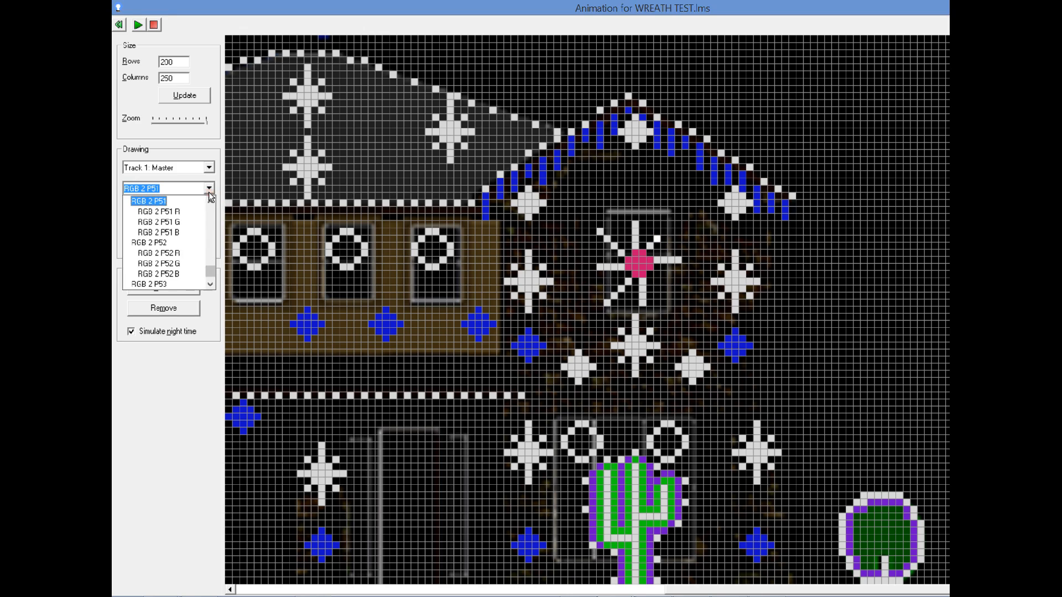
click(210, 200)
click(209, 201)
click(210, 200)
click(210, 201)
click(210, 201)
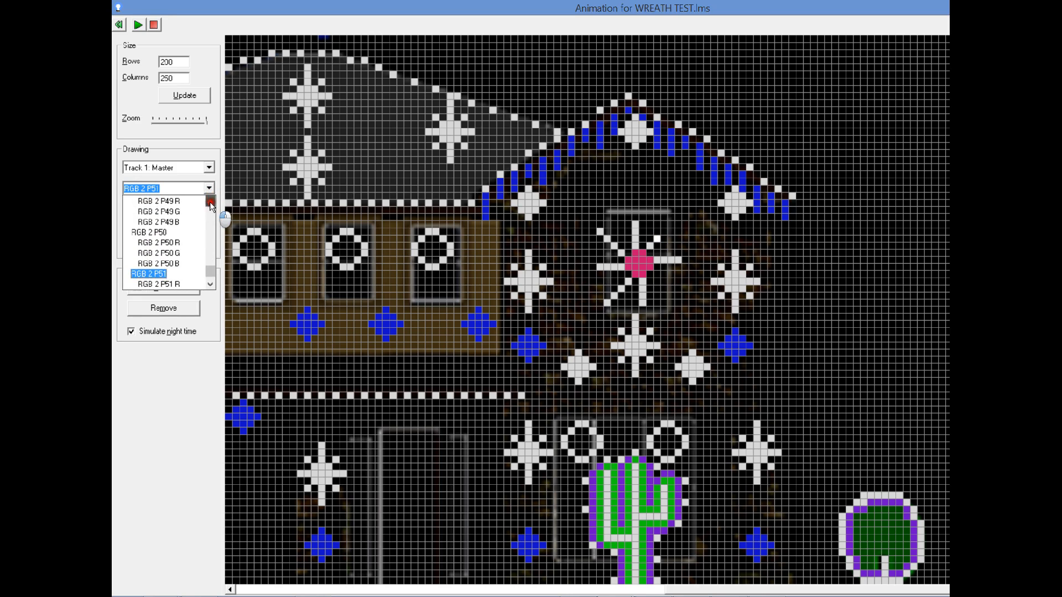
click(167, 233)
click(667, 232)
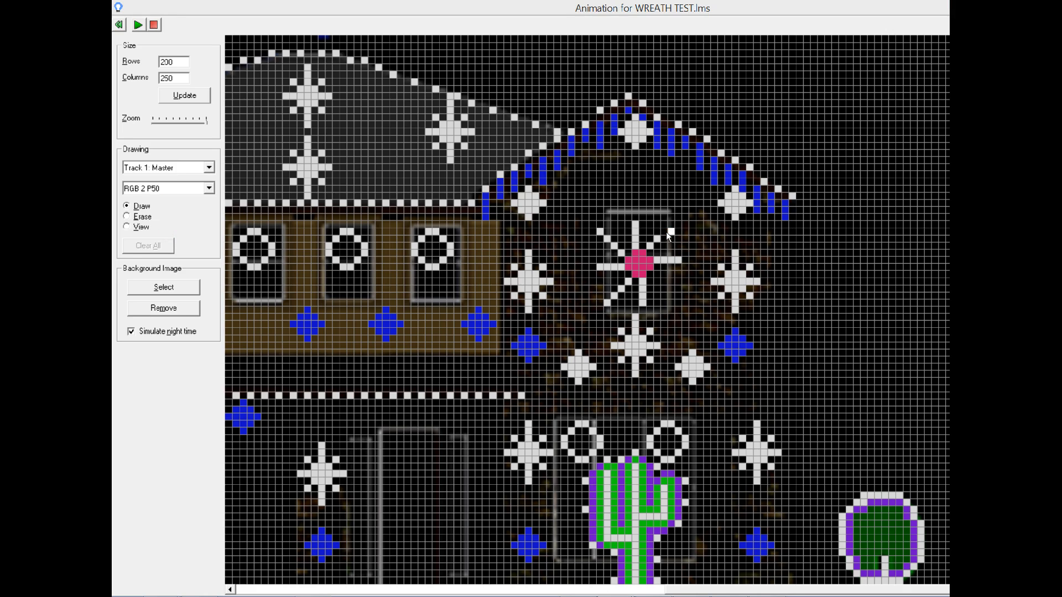
Draw an RGB 2 P49 cell at the outer end of the upper-right arm and erase the surplus P50 cell directly below it.
click(210, 189)
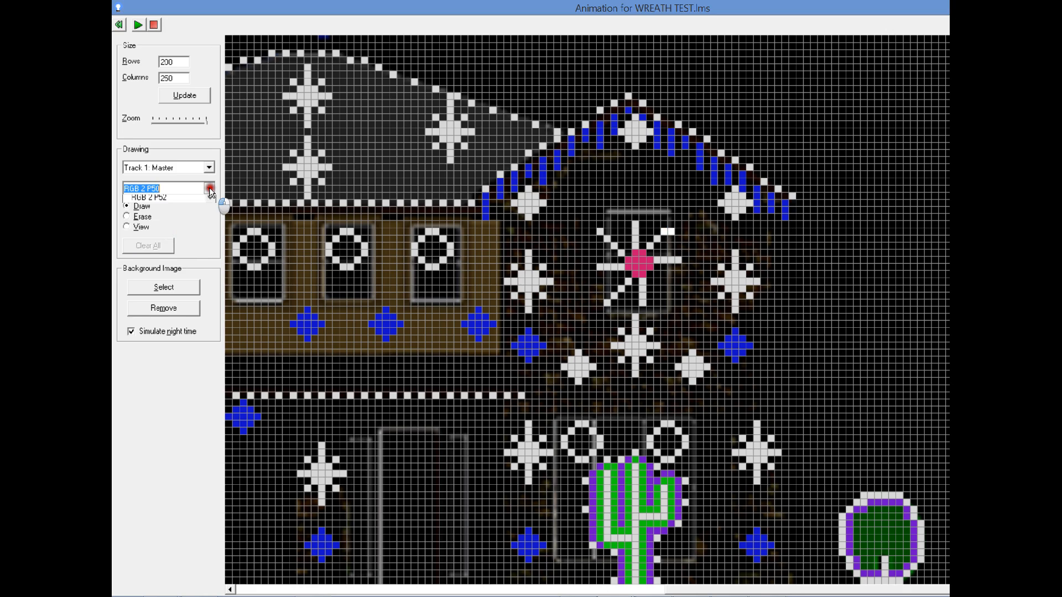
click(213, 198)
click(212, 198)
click(212, 198)
click(213, 198)
click(211, 198)
click(162, 223)
click(669, 225)
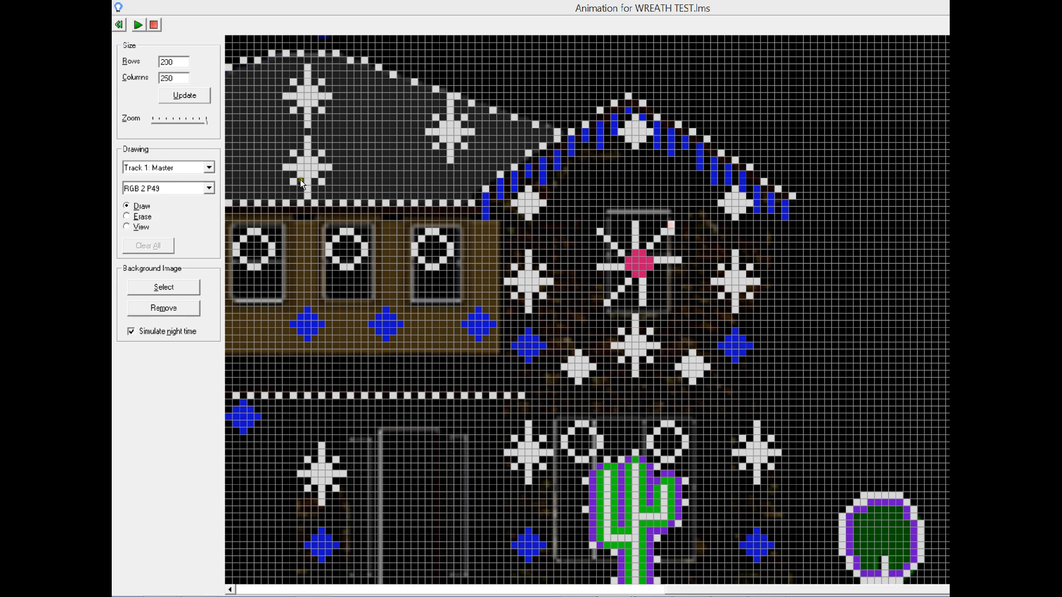
click(147, 217)
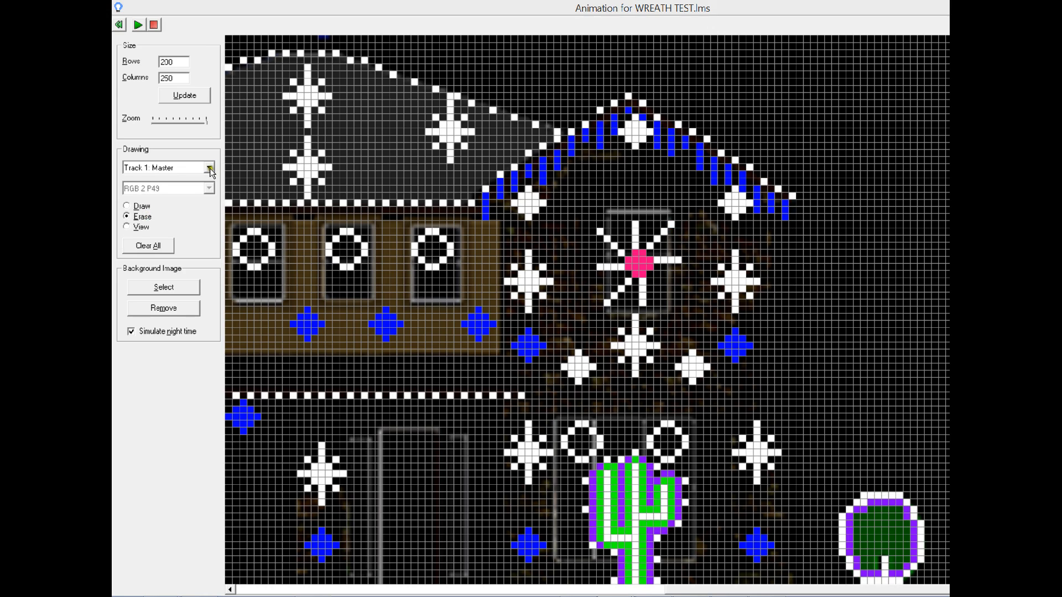
click(128, 206)
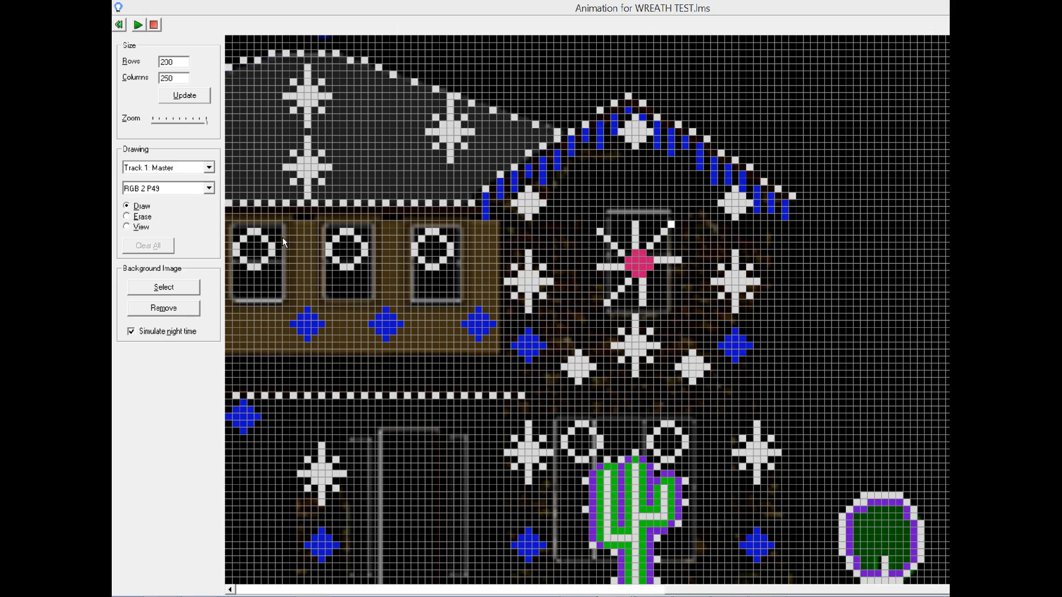
Consult the lower half of the Excel Wreath Map, return to the animation, and draw one RGB 2 P12 cell diagonally below and right of the blob.
key(alt+Tab)
key(alt+Tab)
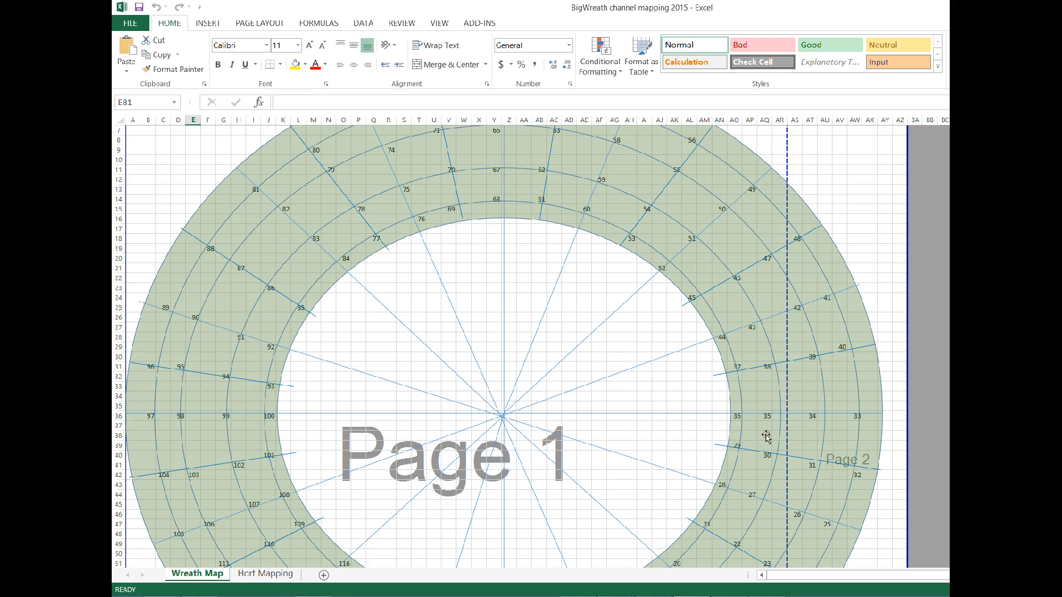
scroll(694, 439, down, 3)
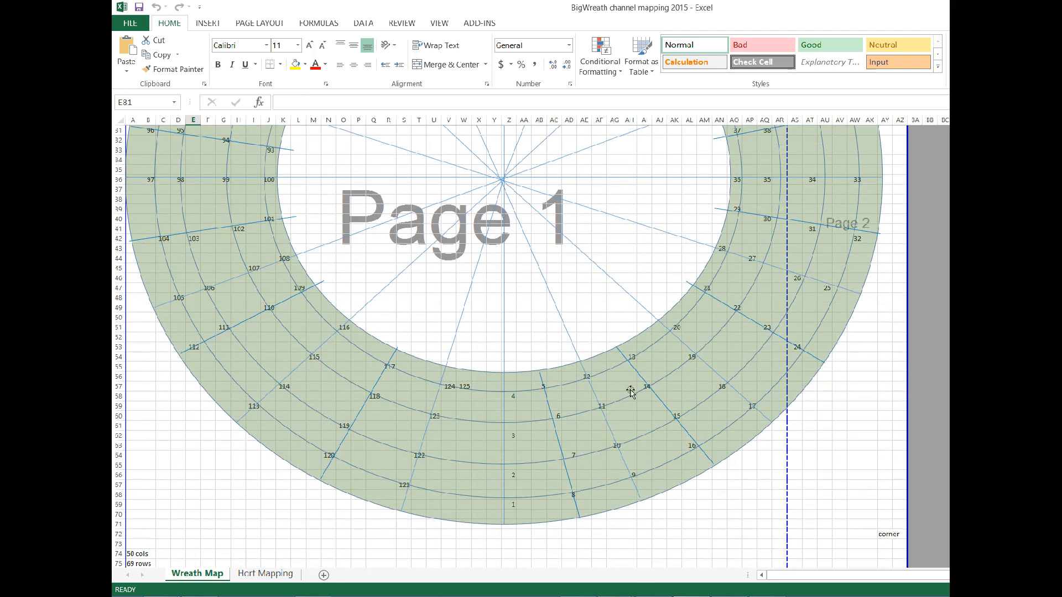
key(alt+Tab)
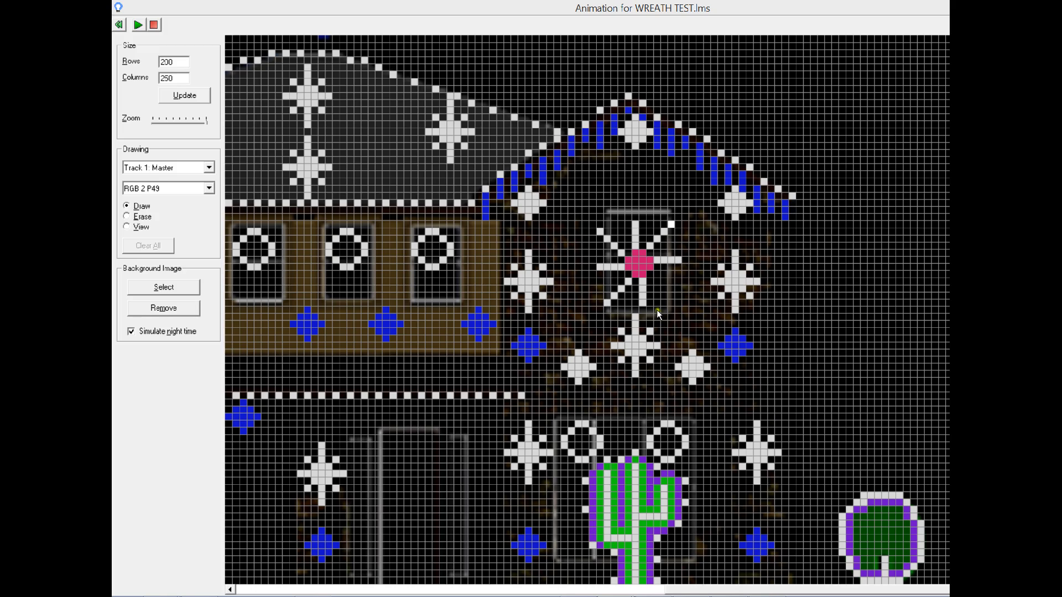
click(209, 188)
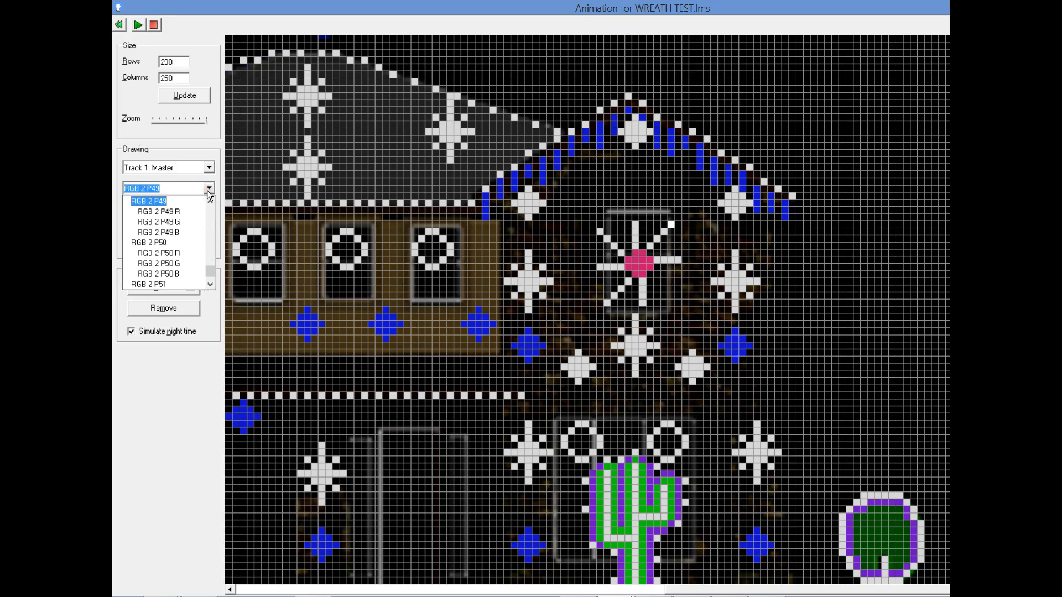
scroll(211, 219, up, 20)
scroll(211, 219, up, 6)
scroll(212, 219, up, 14)
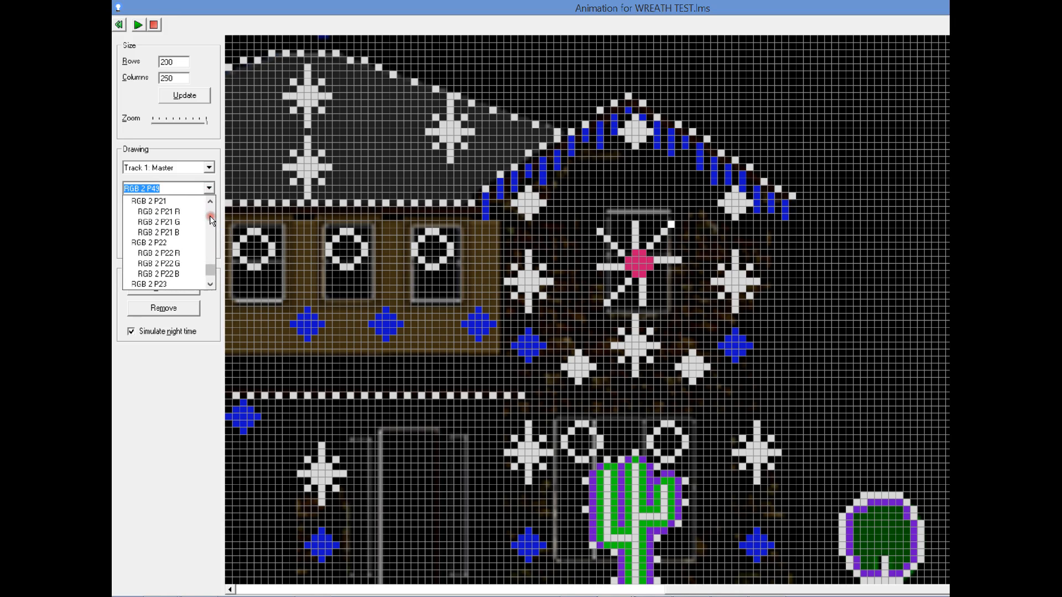
scroll(211, 219, up, 2)
click(154, 244)
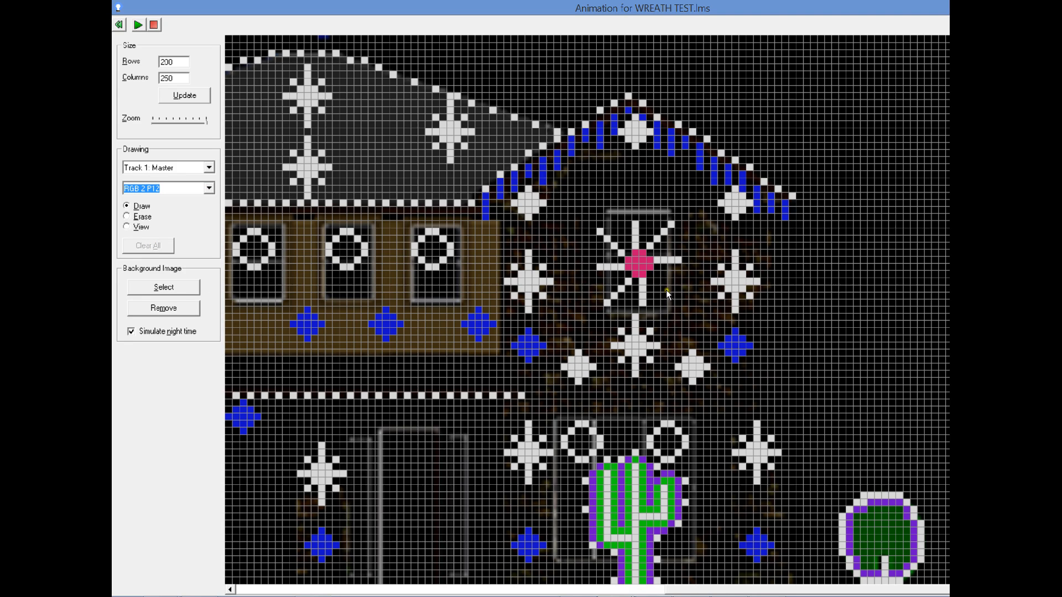
click(656, 274)
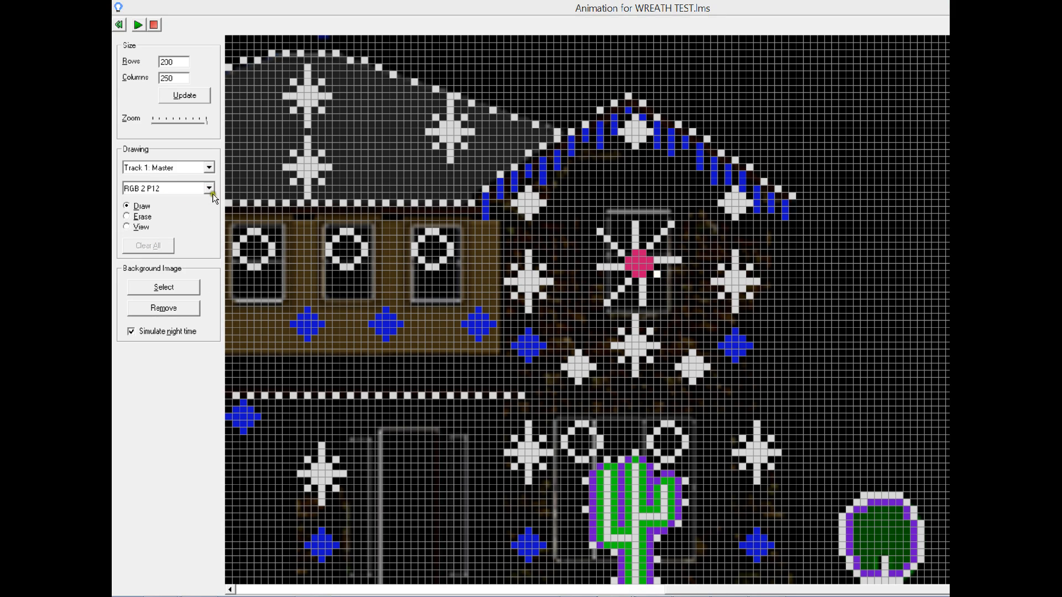
Select channel RGB 2 P11 and draw its cell diagonally below and right of the P12 cell.
click(208, 187)
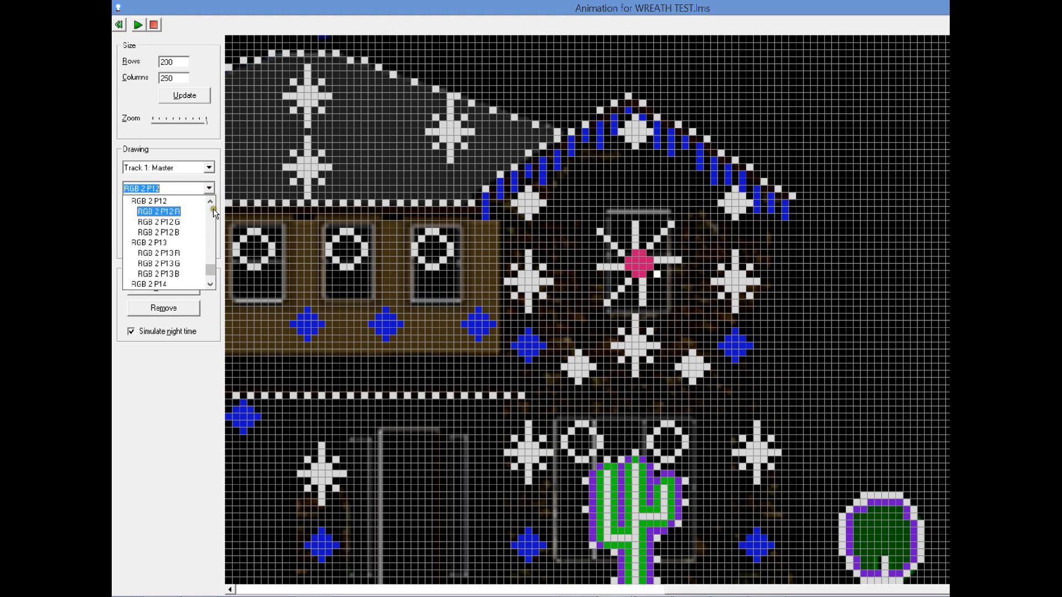
click(210, 211)
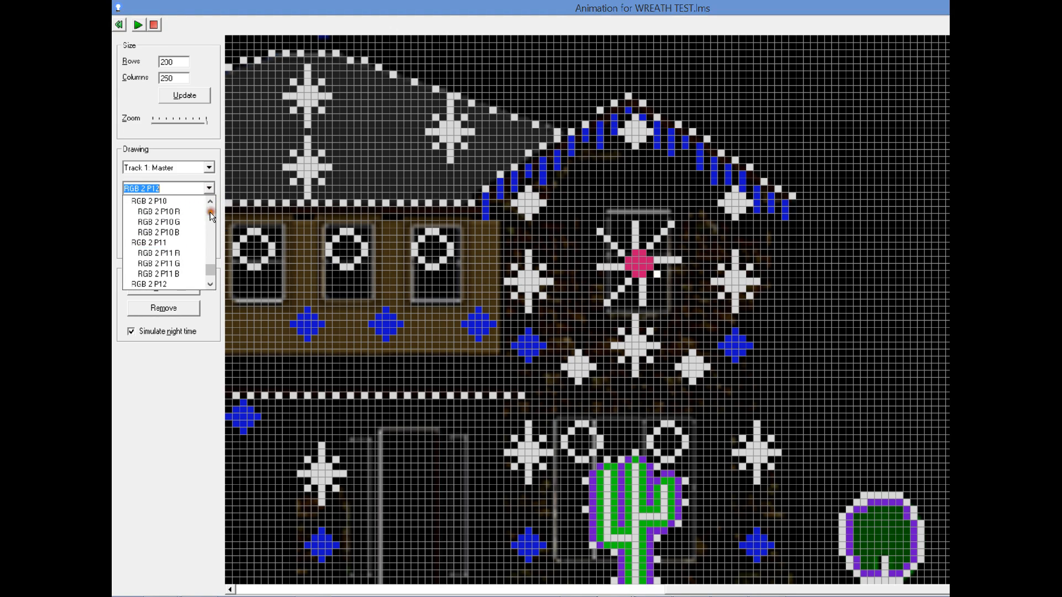
click(150, 243)
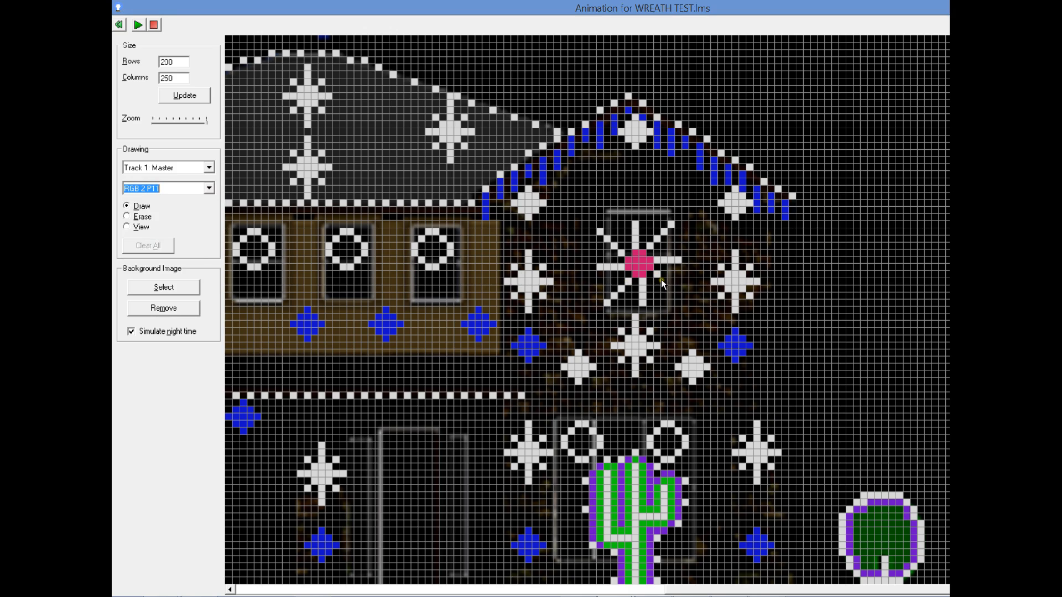
Select channel RGB 2 P10 and draw its cell diagonally below and right of the P11 cell.
click(209, 188)
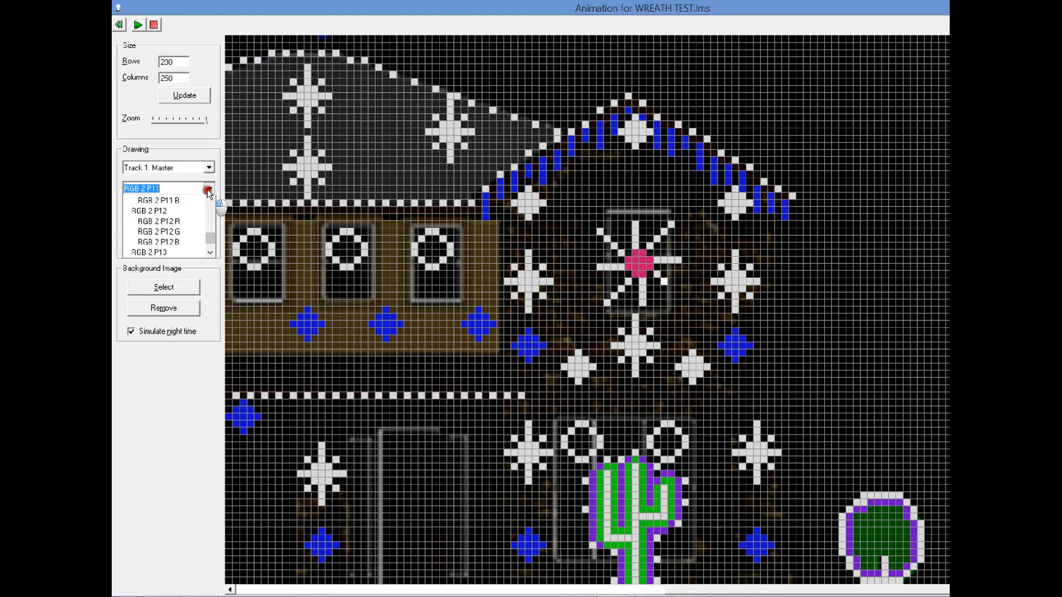
click(211, 204)
click(209, 204)
click(210, 204)
click(210, 204)
click(210, 204)
click(210, 204)
click(172, 232)
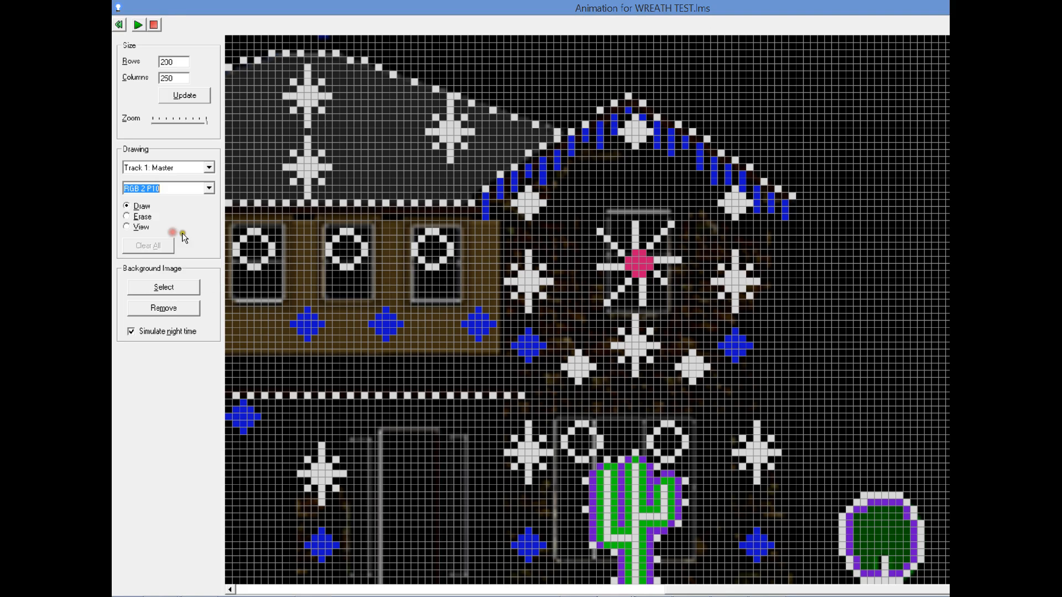
click(670, 285)
Select channel RGB 2 P09 and draw its cell diagonally below and right of the P10 cell, completing the lower-right arm.
click(209, 189)
click(209, 200)
click(209, 200)
click(209, 201)
click(209, 200)
click(209, 200)
click(209, 200)
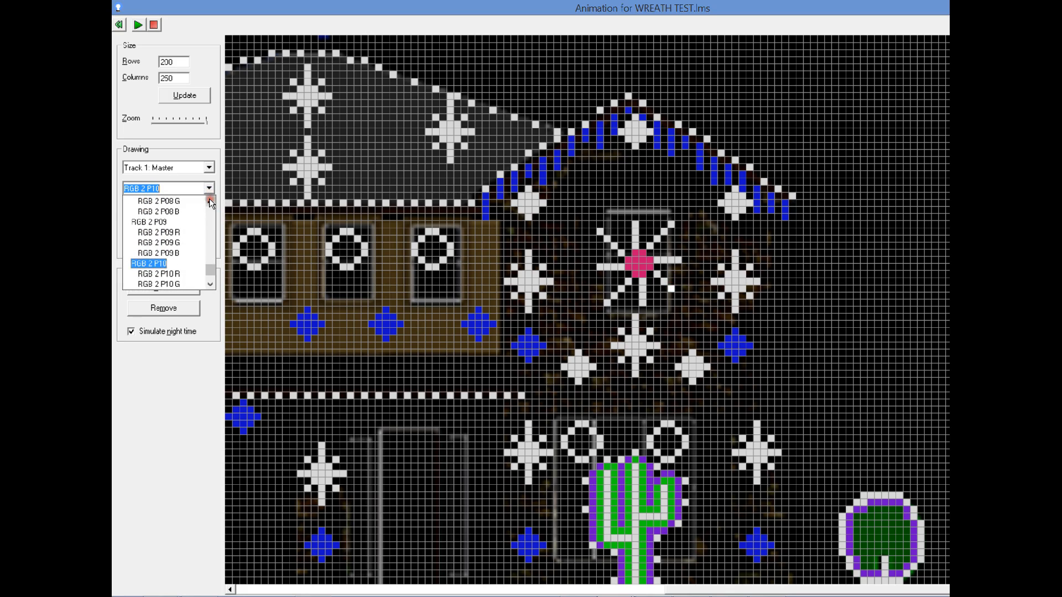
click(166, 221)
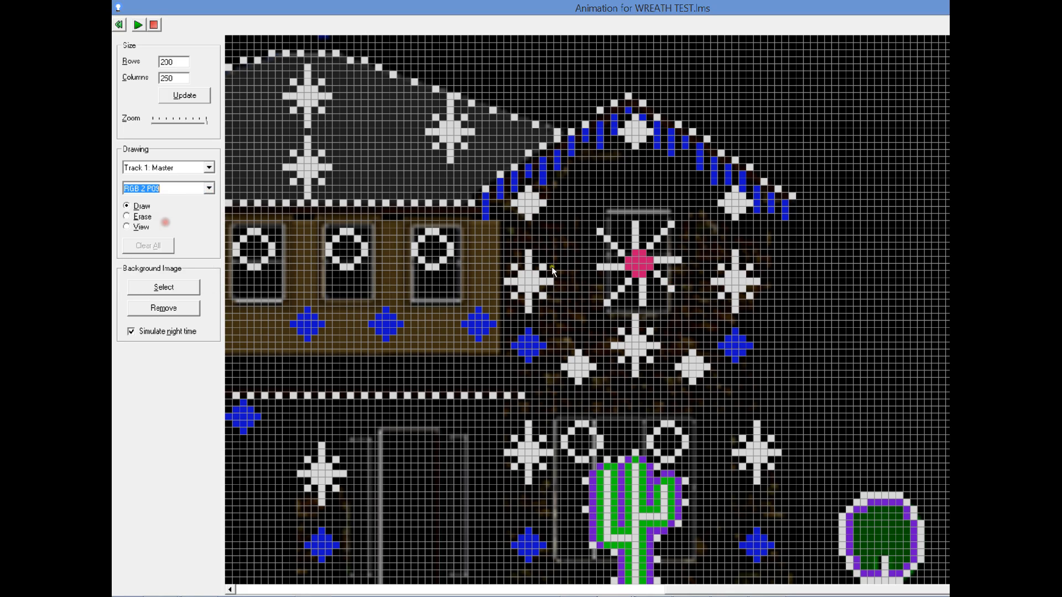
click(675, 296)
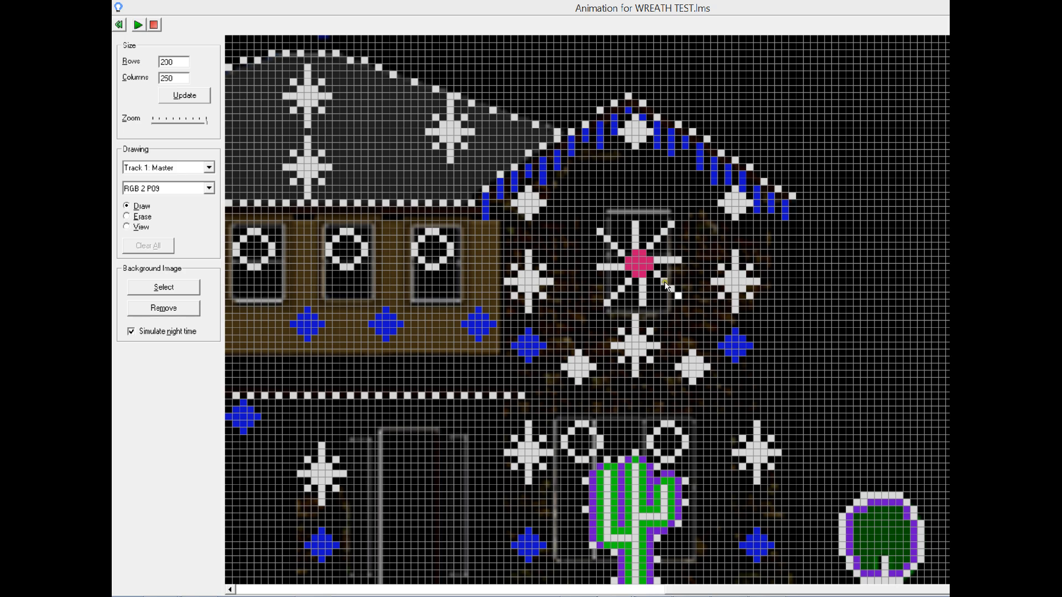
Compare the lower half of the Excel Wreath Map with the animation grid, and undo the accidental move of the wreath drawing.
key(alt+Tab)
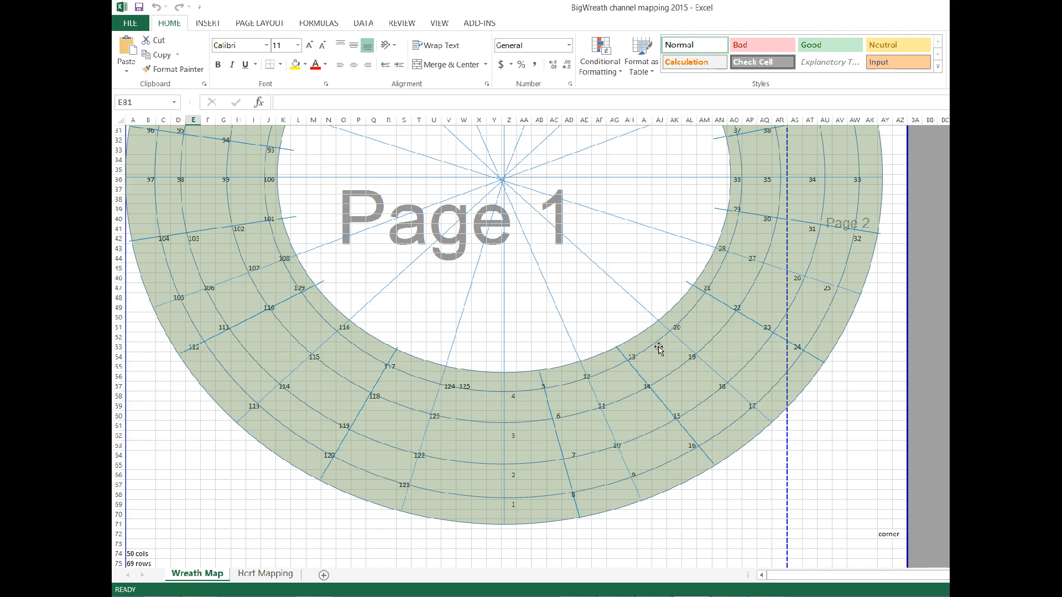
scroll(591, 364, down, 1)
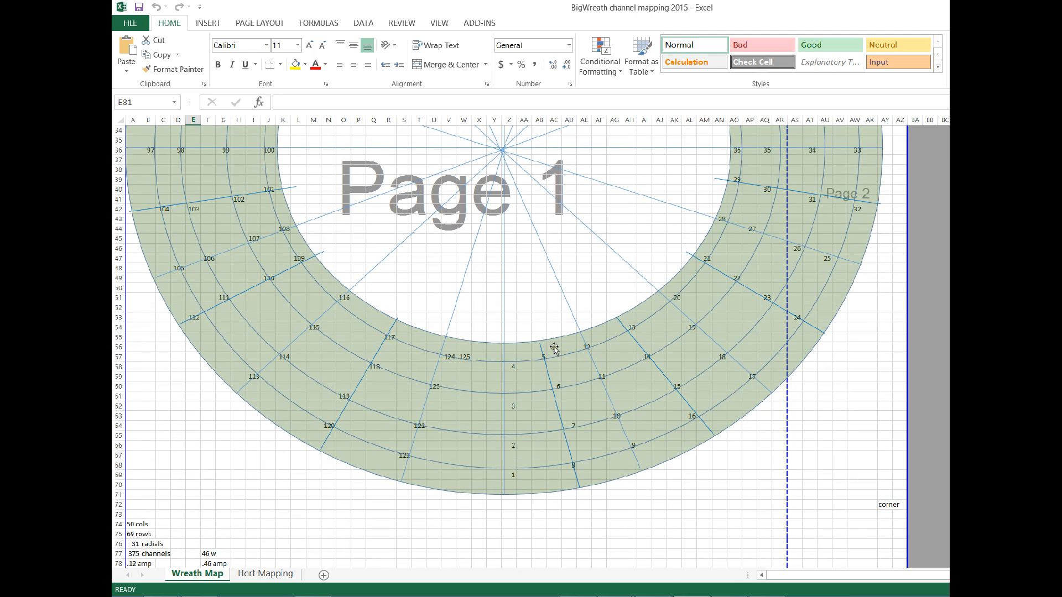
key(alt+Tab)
key(alt+Tab)
key(alt+Tab)
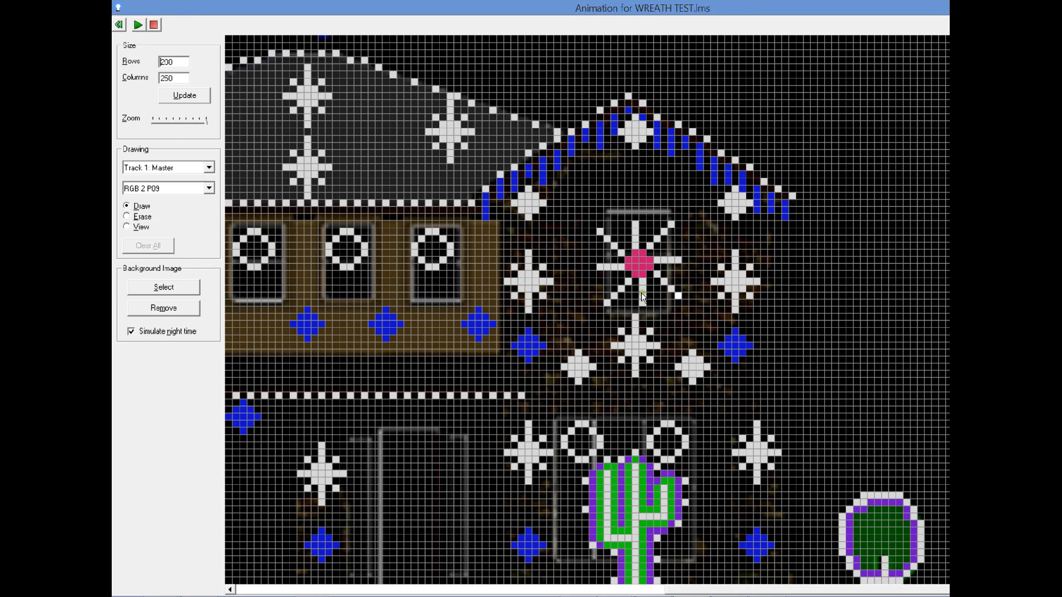
key(alt+Tab)
scroll(630, 265, up, 2)
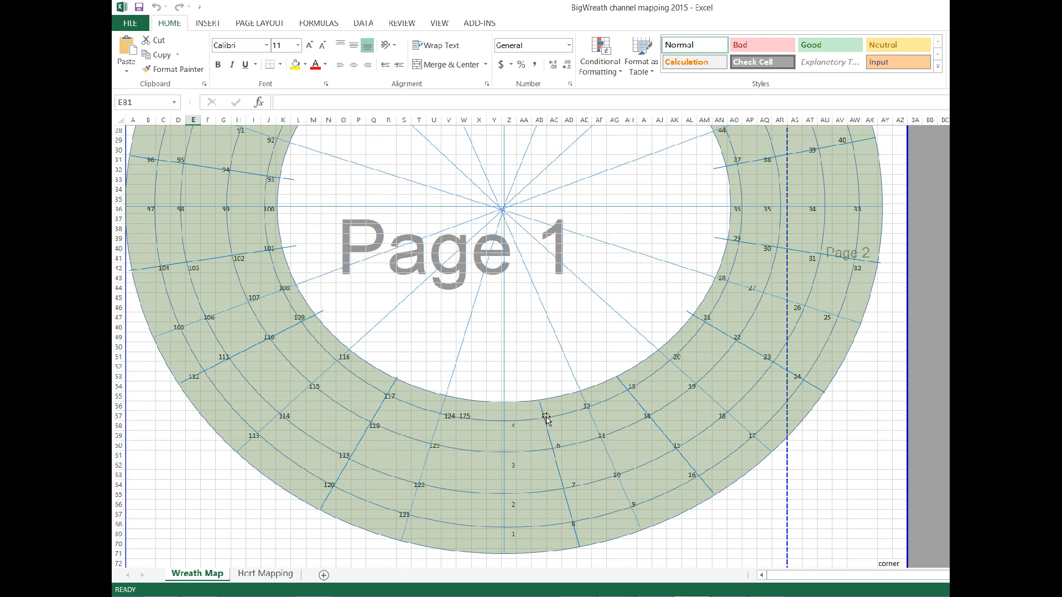
drag(545, 417, 581, 517)
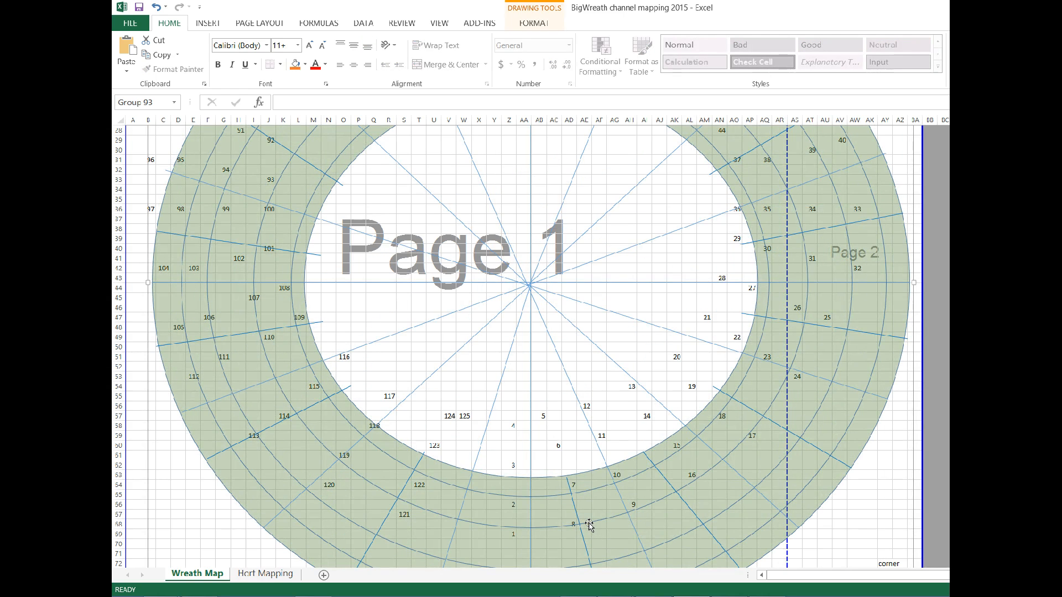
key(ctrl+z)
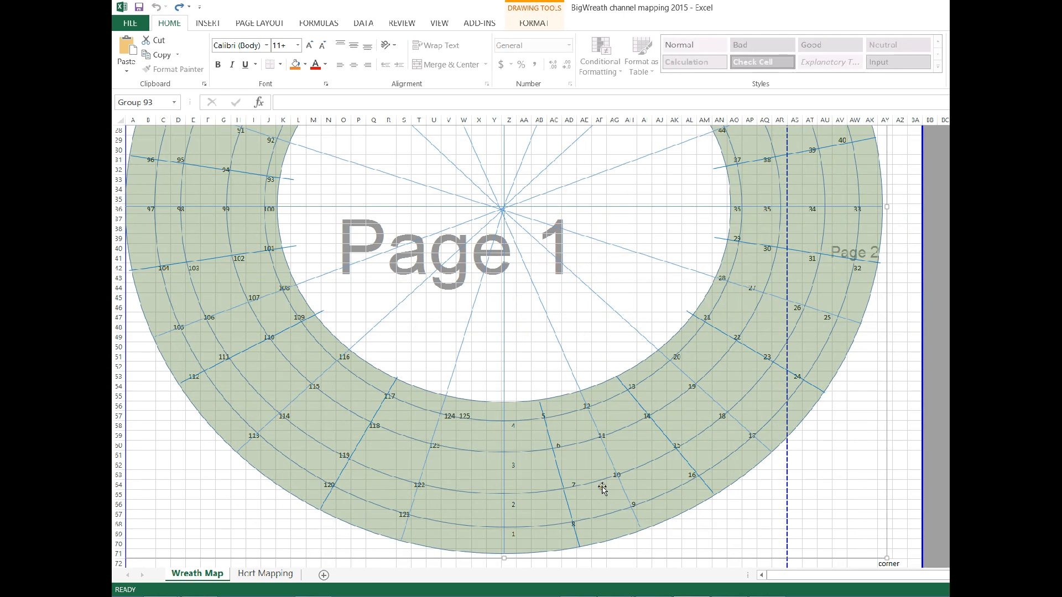
Return to the animation, select channel RGB 2 P05, and draw its cell just below the blob along the right side of the lower vertical arm.
key(alt+Tab)
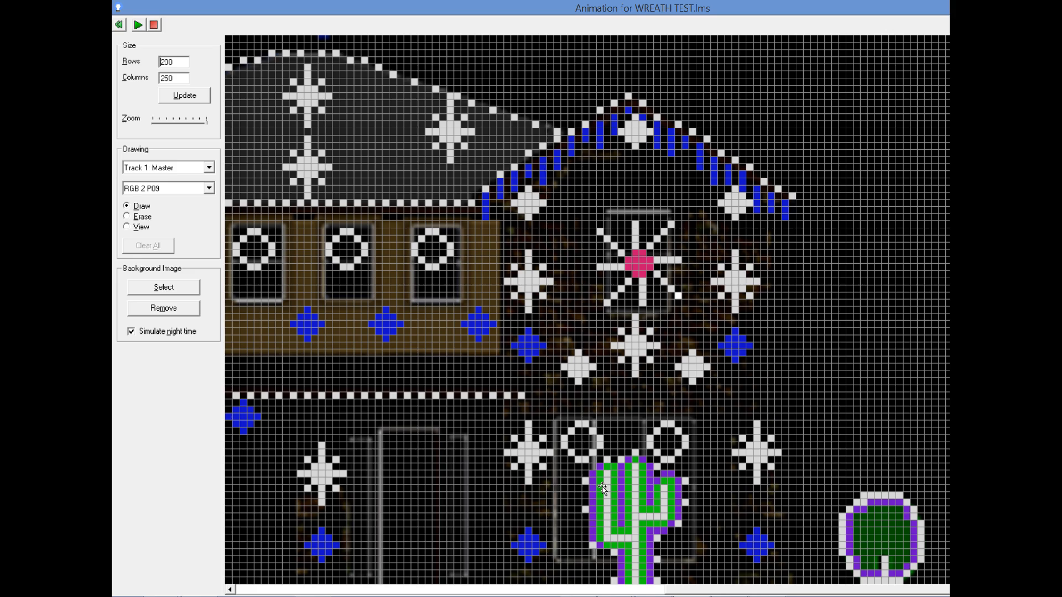
click(209, 188)
click(211, 200)
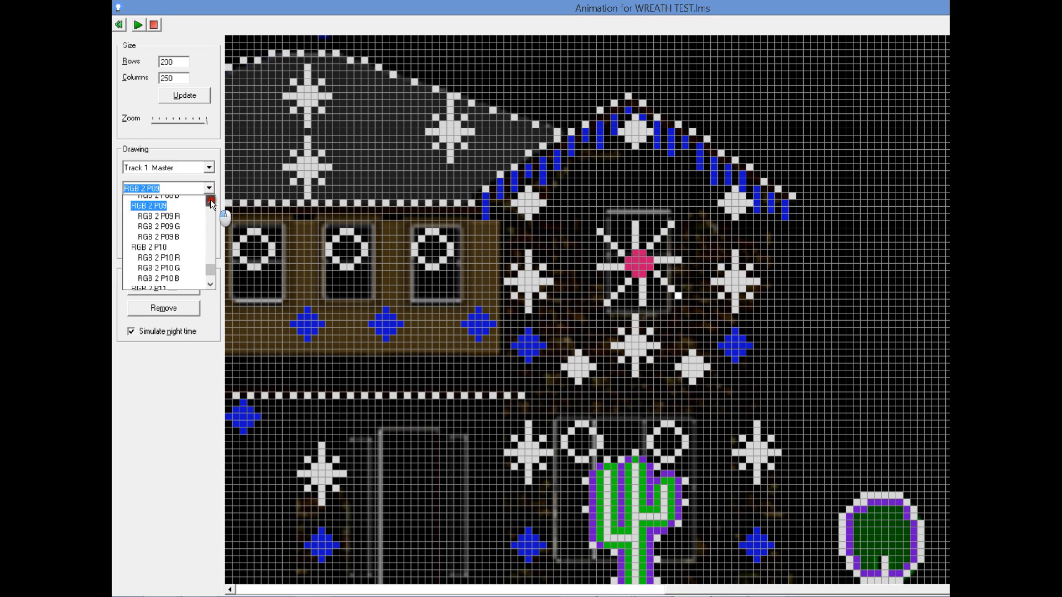
click(211, 201)
click(210, 201)
click(210, 201)
click(210, 201)
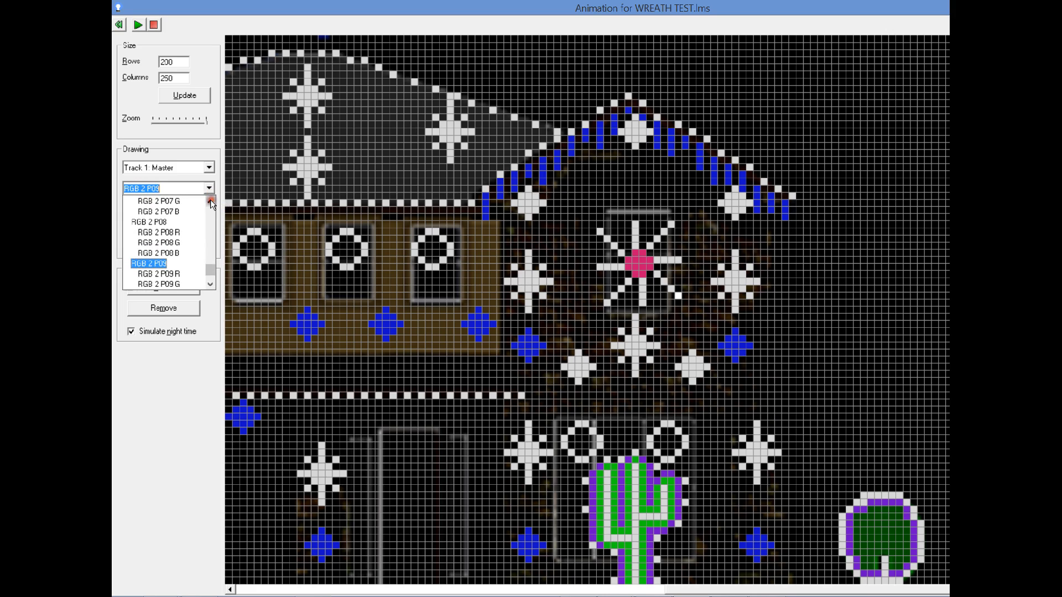
click(212, 217)
click(212, 216)
click(212, 217)
click(208, 277)
click(208, 277)
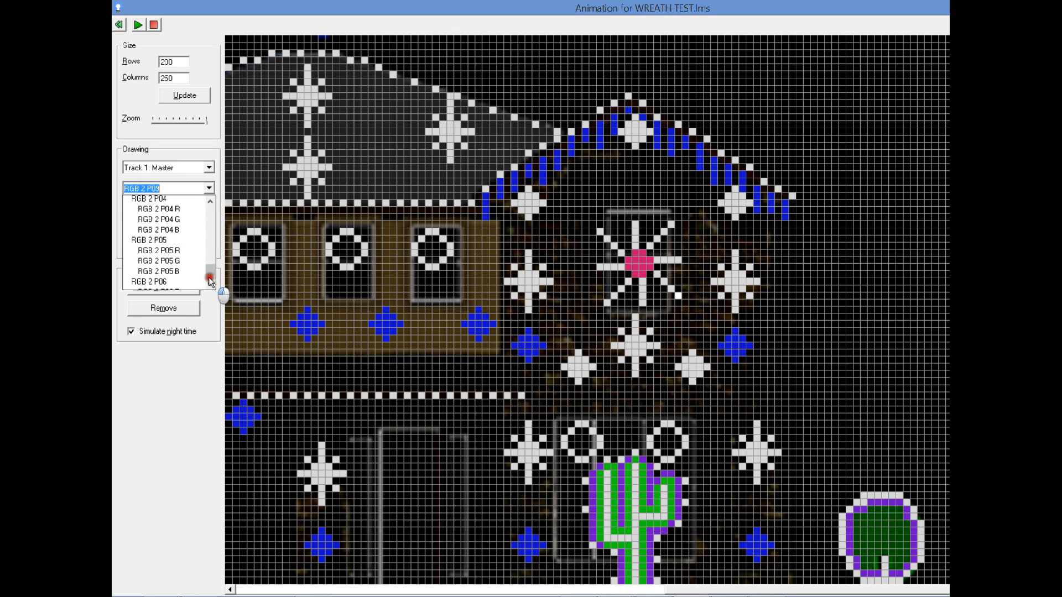
click(209, 201)
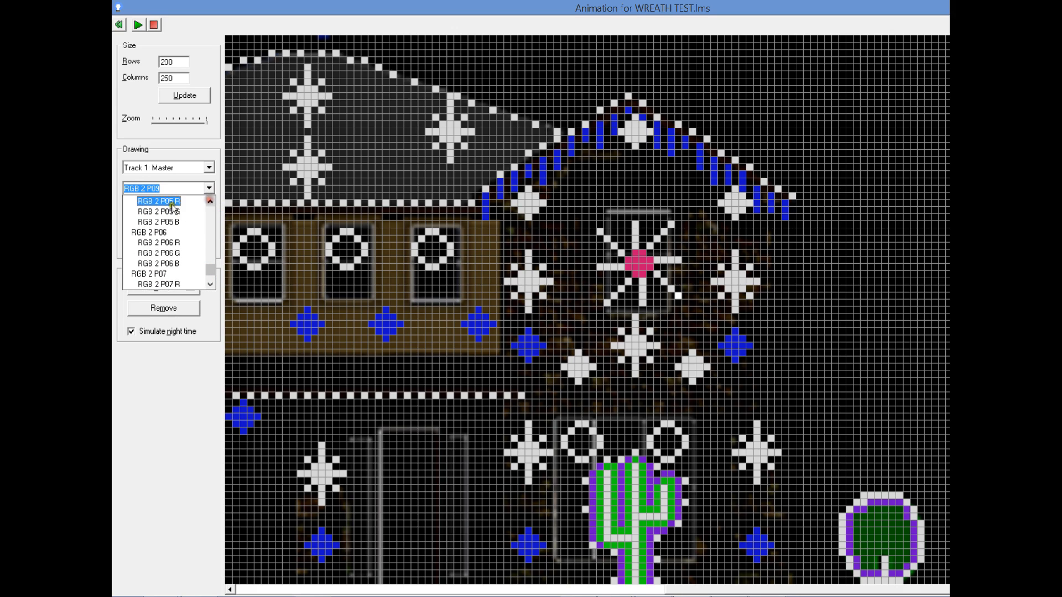
click(210, 203)
click(152, 200)
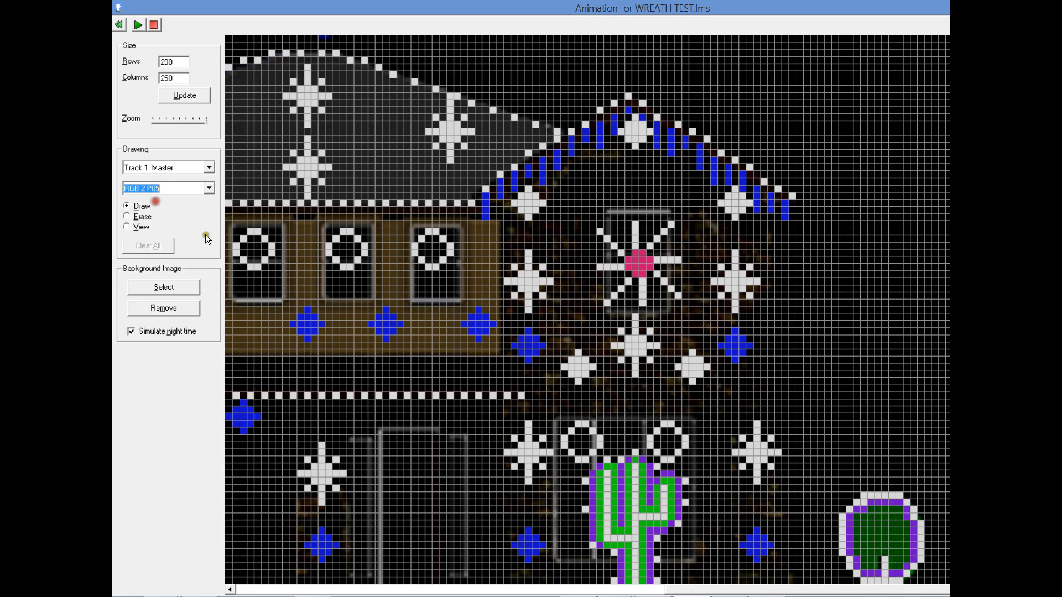
click(648, 281)
Select channel RGB 2 P06 and draw its cell directly below the P05 cell beside the lower vertical arm.
click(209, 188)
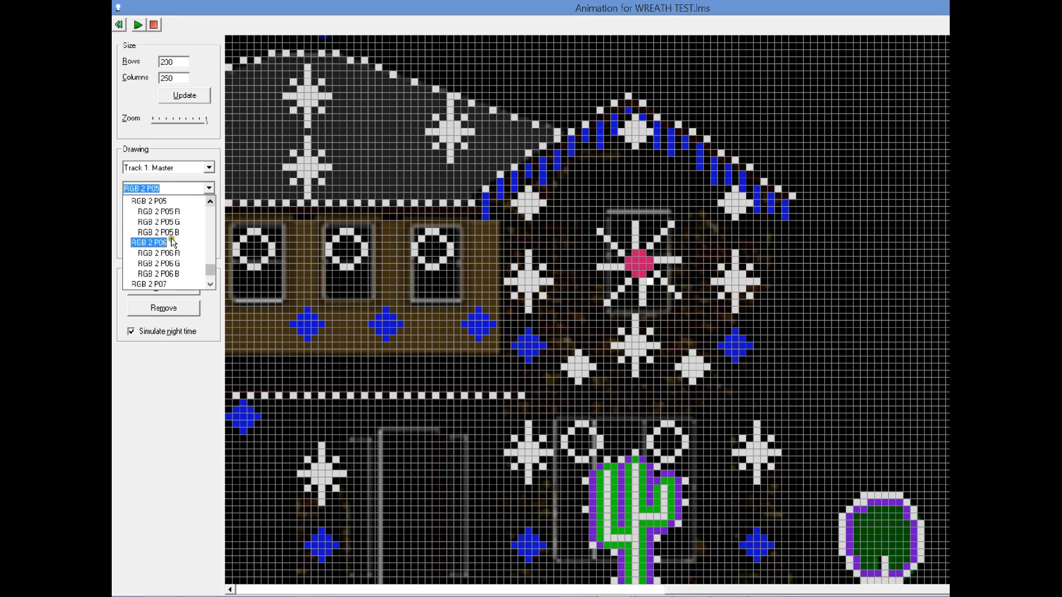
click(149, 242)
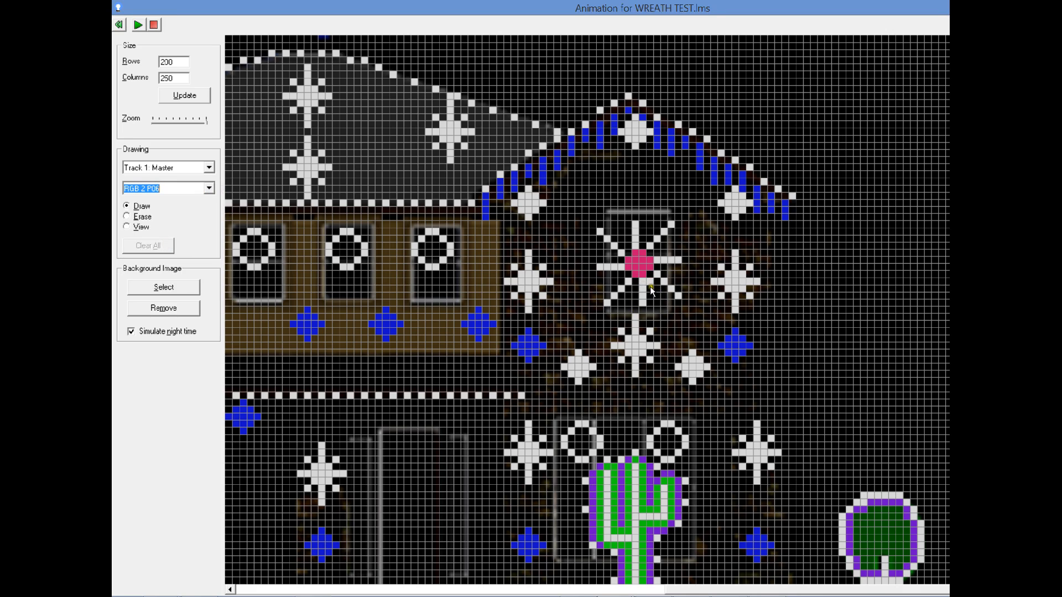
click(649, 287)
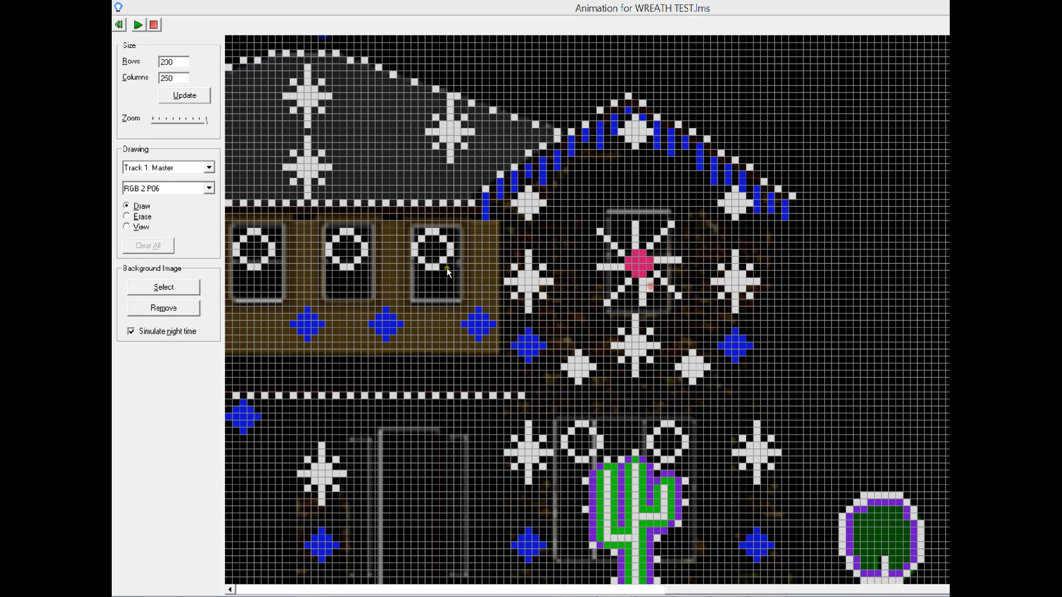
Select channel RGB 2 P07 and draw its cell directly below the P06 cell beside the lower vertical arm.
click(208, 188)
click(168, 239)
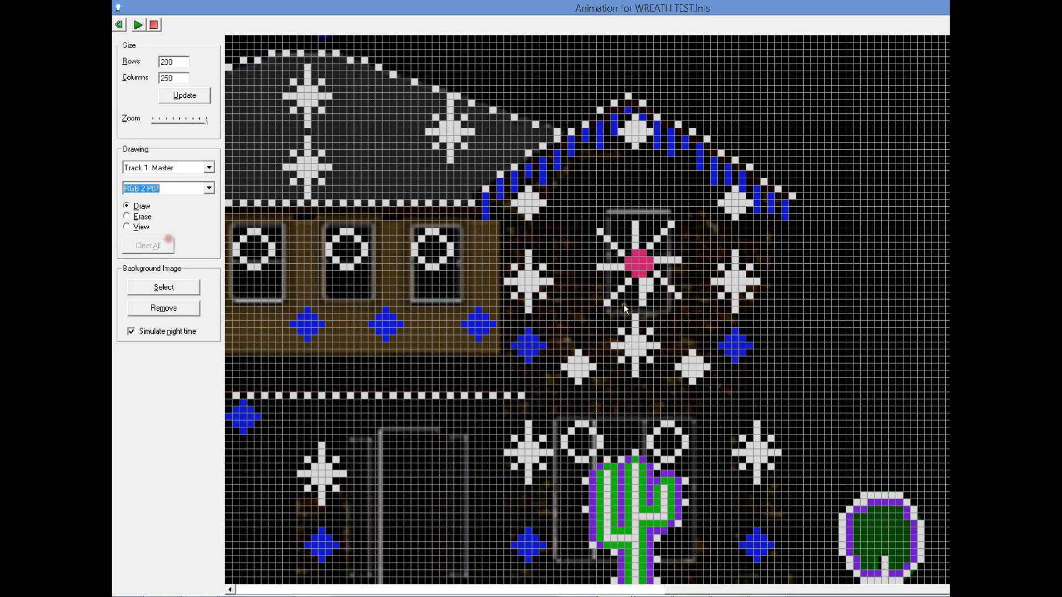
click(652, 293)
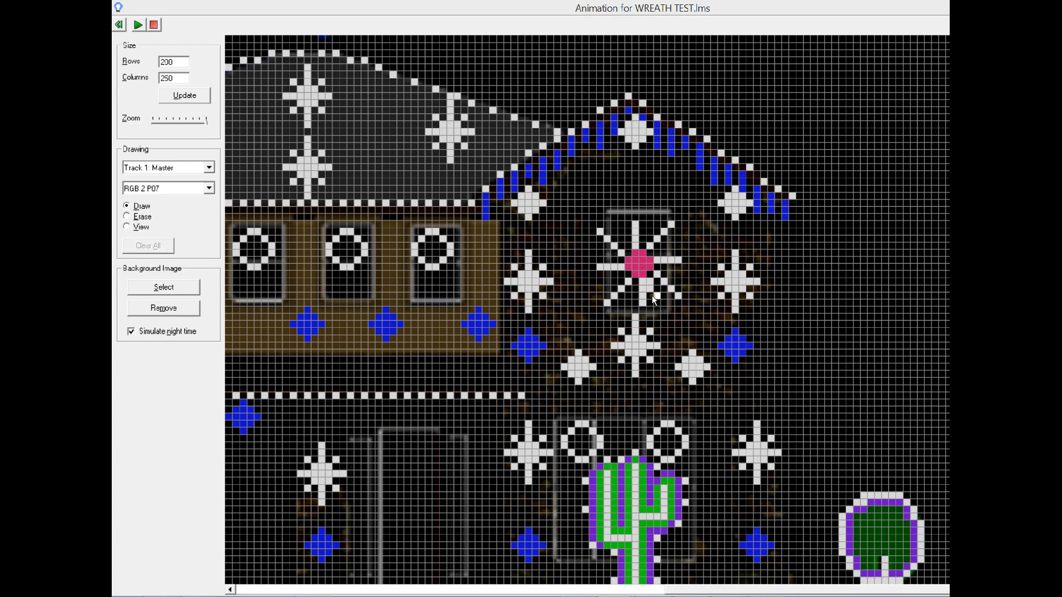
click(649, 295)
Select channel RGB 2 P08 and draw its cell directly below the P07 cell, at the end of the lower vertical arm.
click(202, 187)
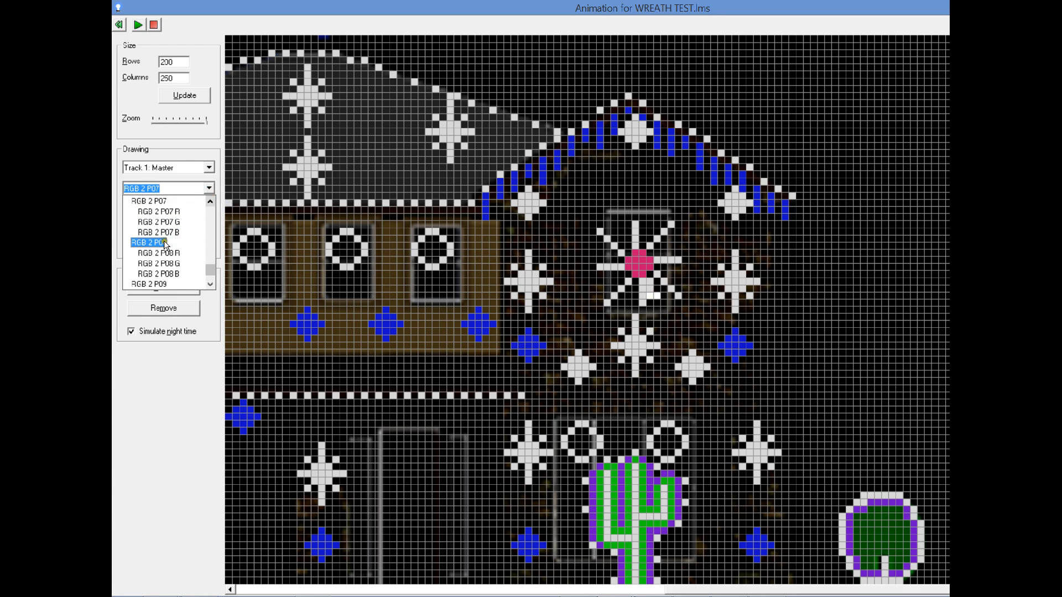
click(164, 240)
click(648, 301)
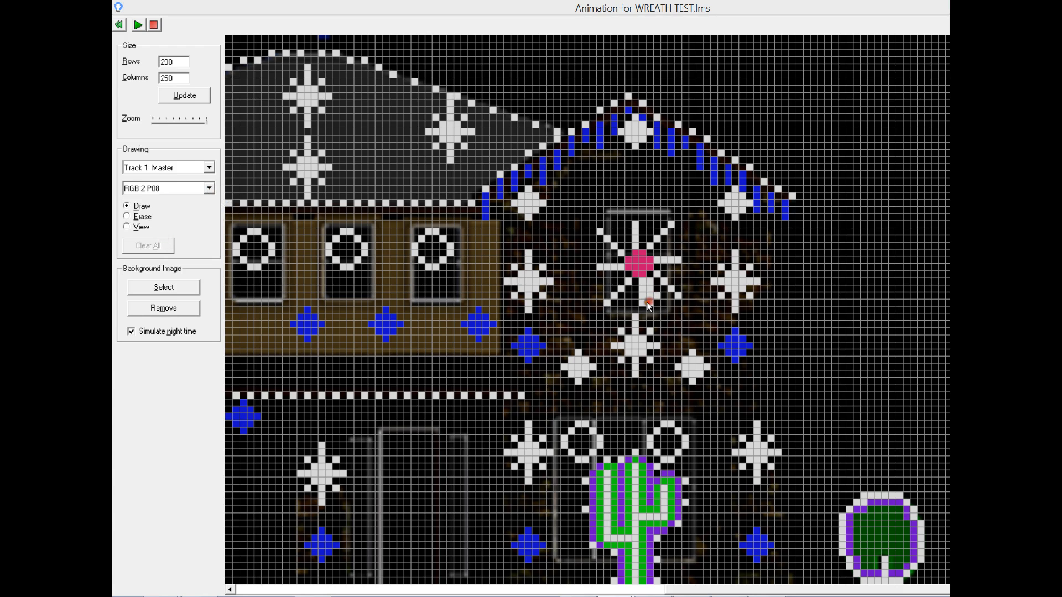
Erase the extra RGB 2 P07 cell beside the lower vertical arm and consult the Excel Wreath Map for pixels 9 to 12.
click(141, 217)
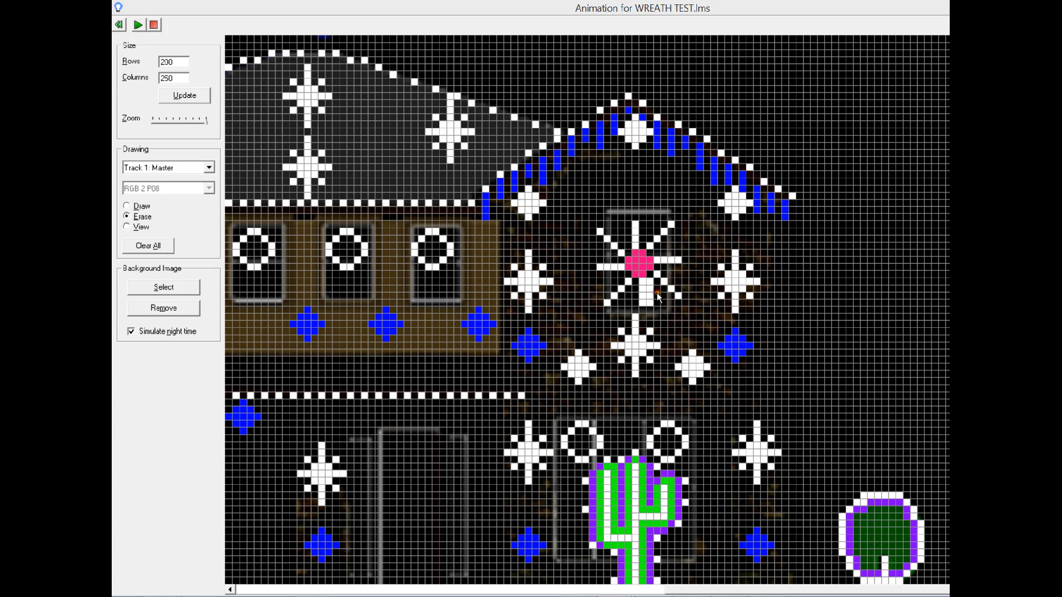
key(alt+Tab)
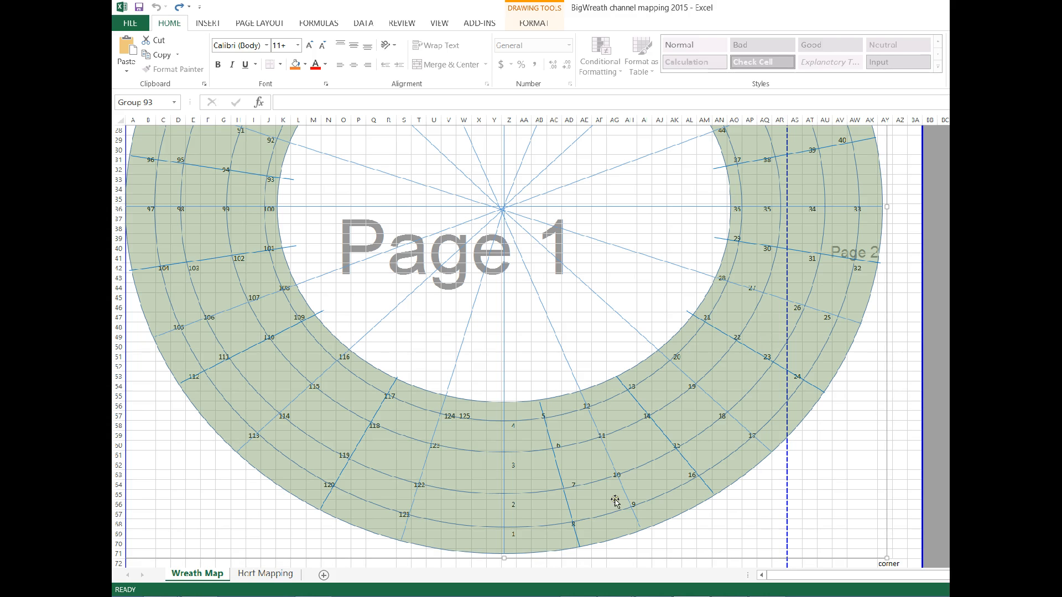
key(alt+Tab)
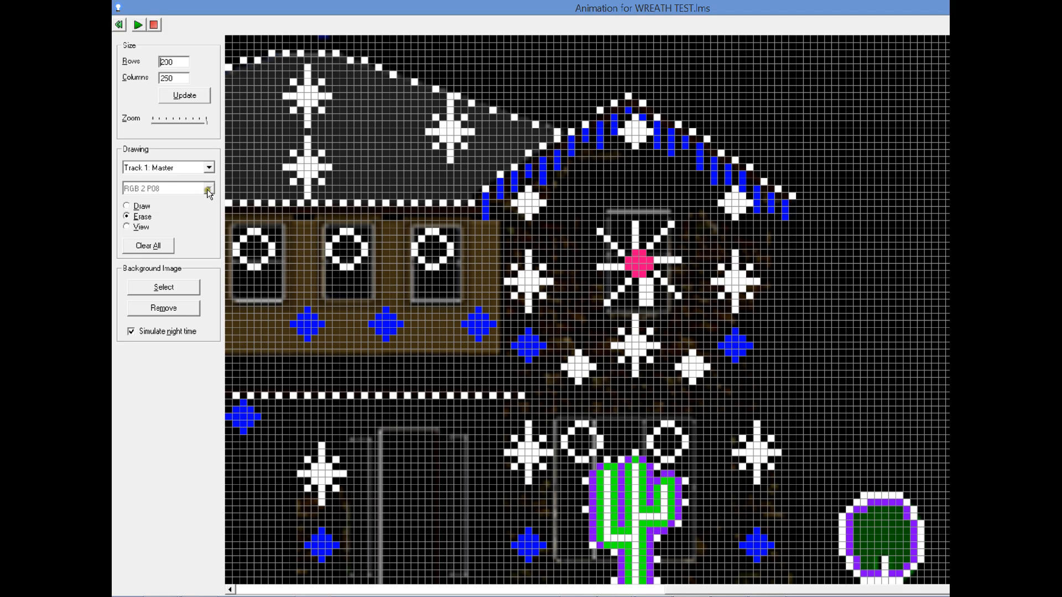
Return to draw mode, select channel RGB 2 P12, and draw a cell just left of the existing P12 cell below the blob.
click(139, 206)
click(209, 188)
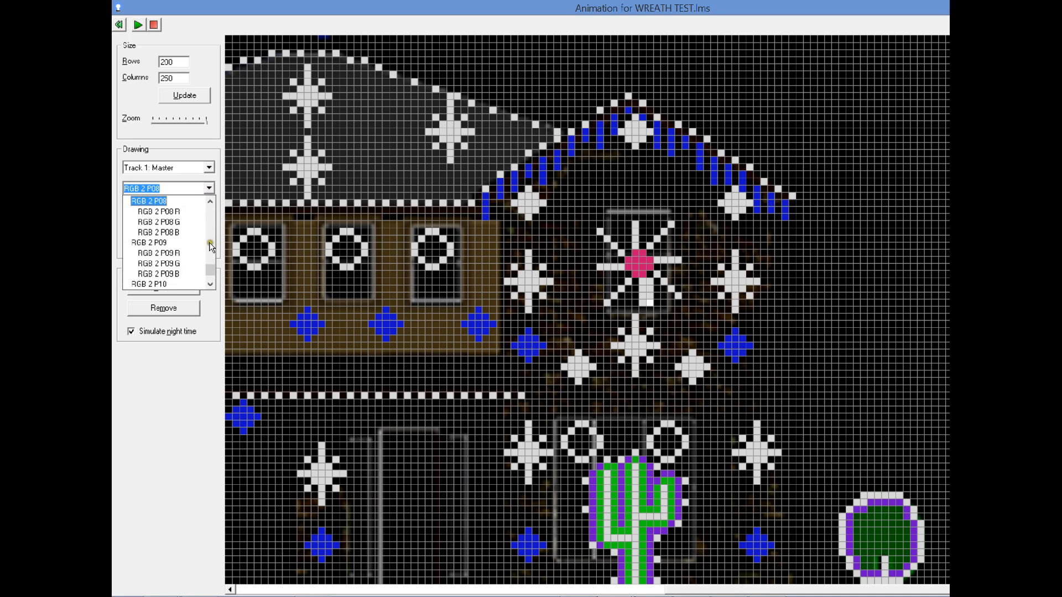
click(211, 282)
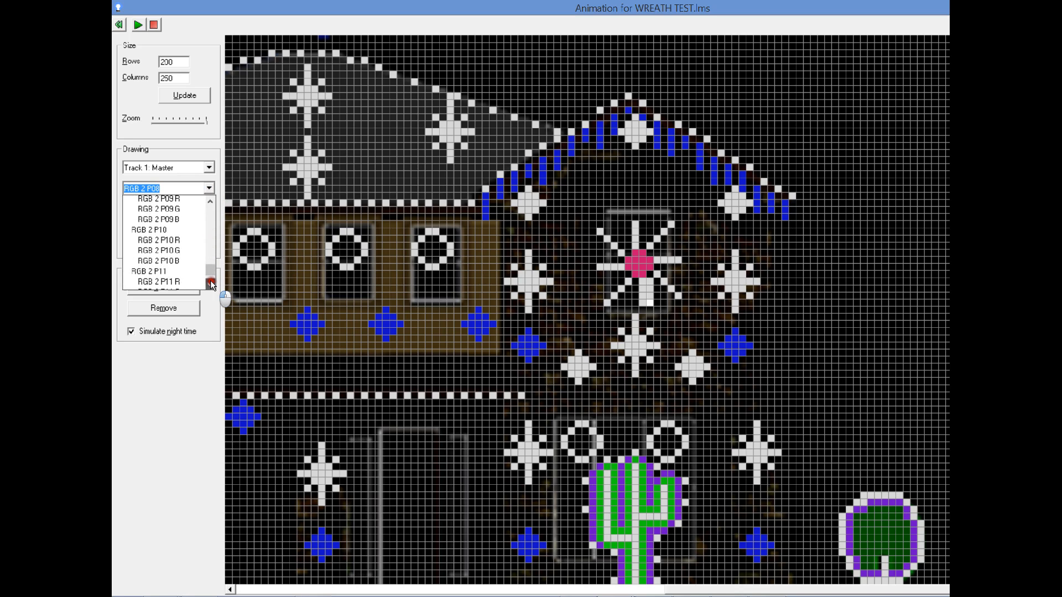
click(210, 281)
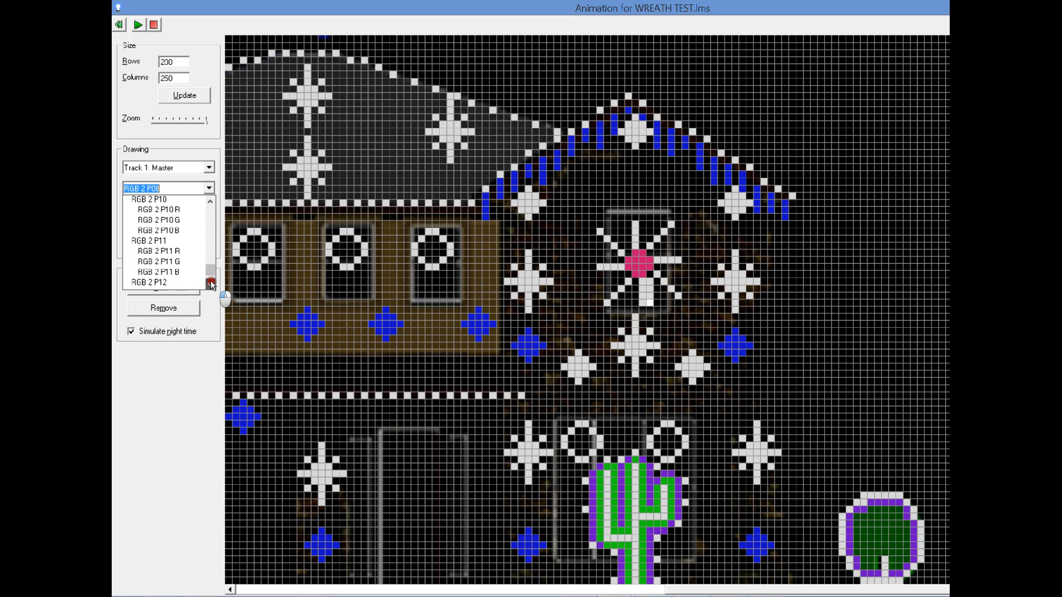
click(181, 278)
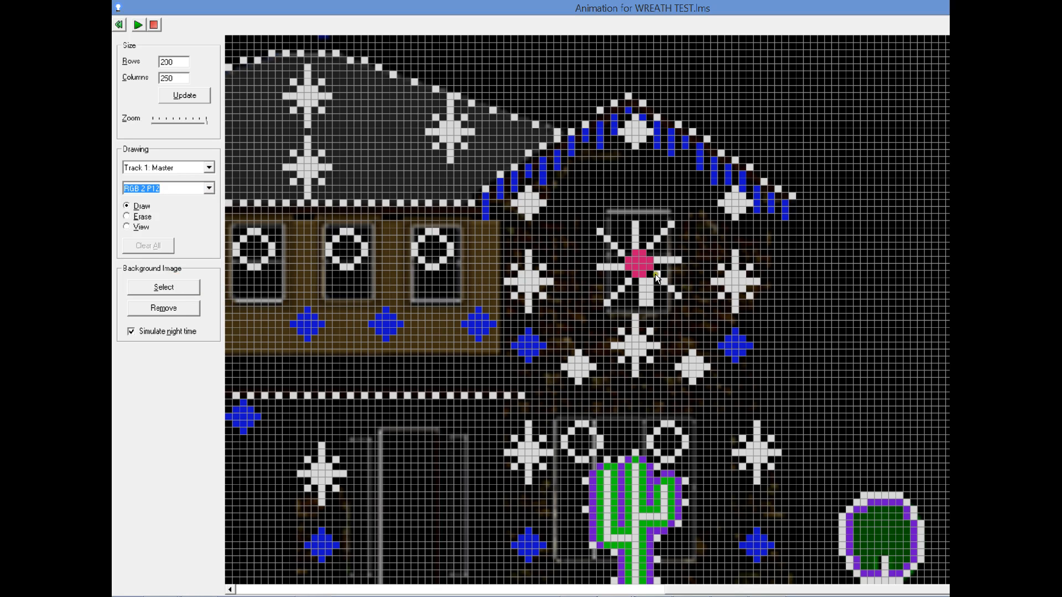
click(653, 319)
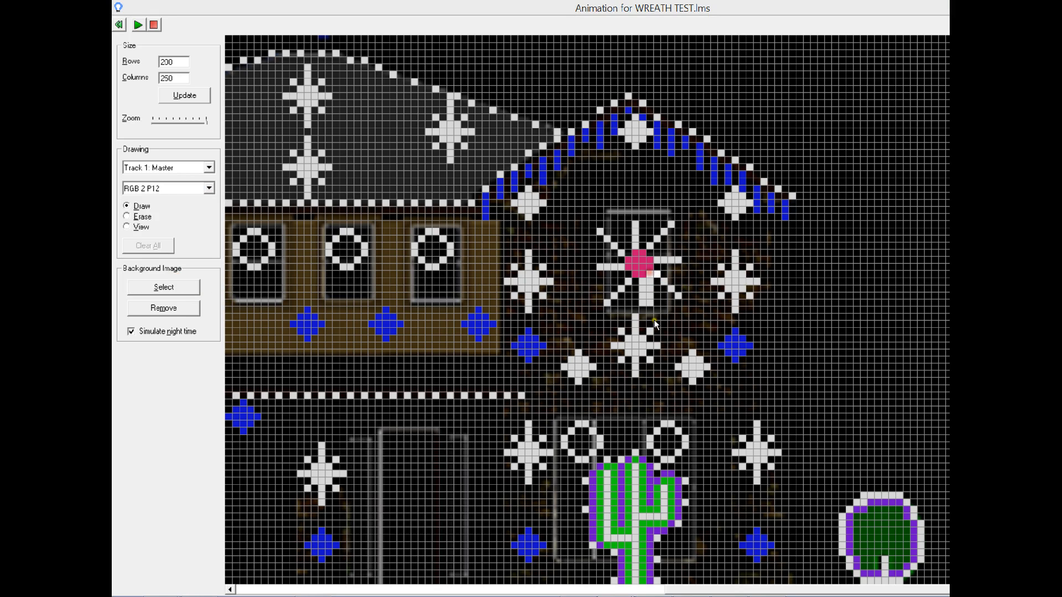
Select channel RGB 2 P11 and draw a second cell immediately left of the existing P11 cell on the lower-right arm.
click(209, 190)
click(209, 221)
click(168, 241)
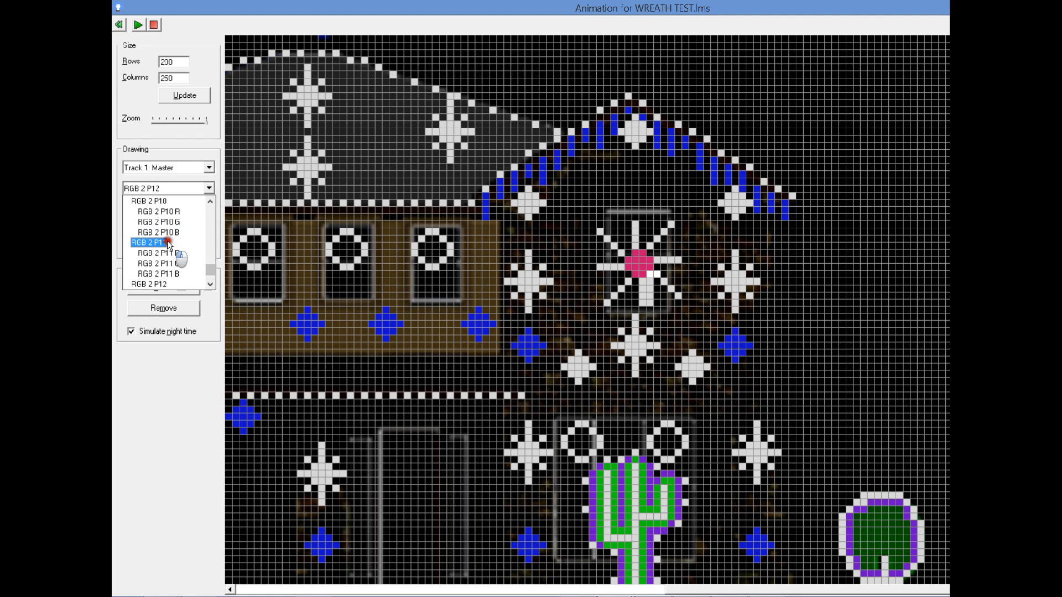
click(657, 280)
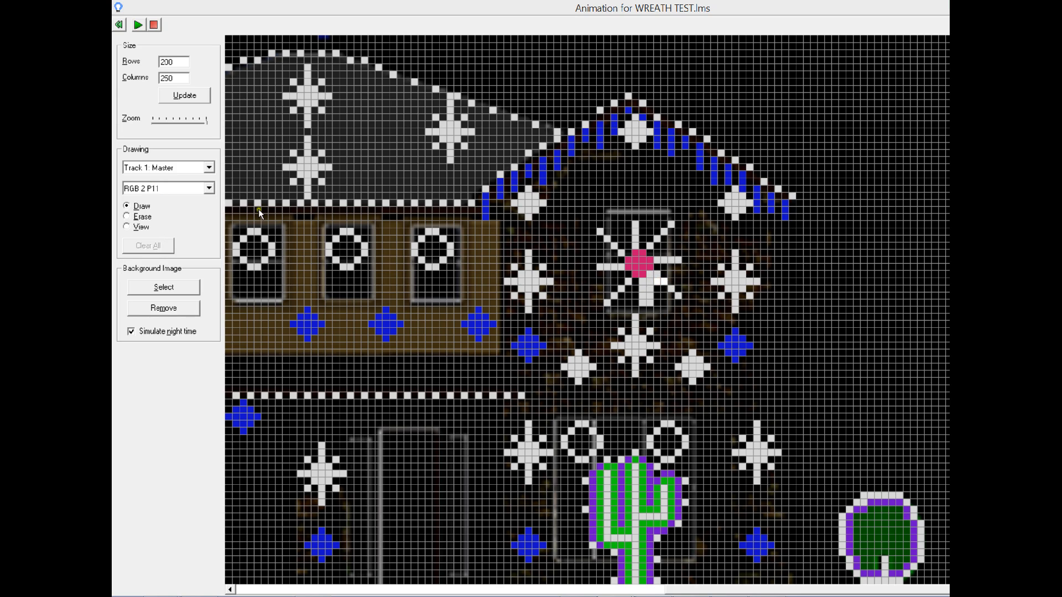
Select channel RGB 2 P10 and draw a second cell immediately left of the existing P10 cell on the lower-right arm.
click(207, 188)
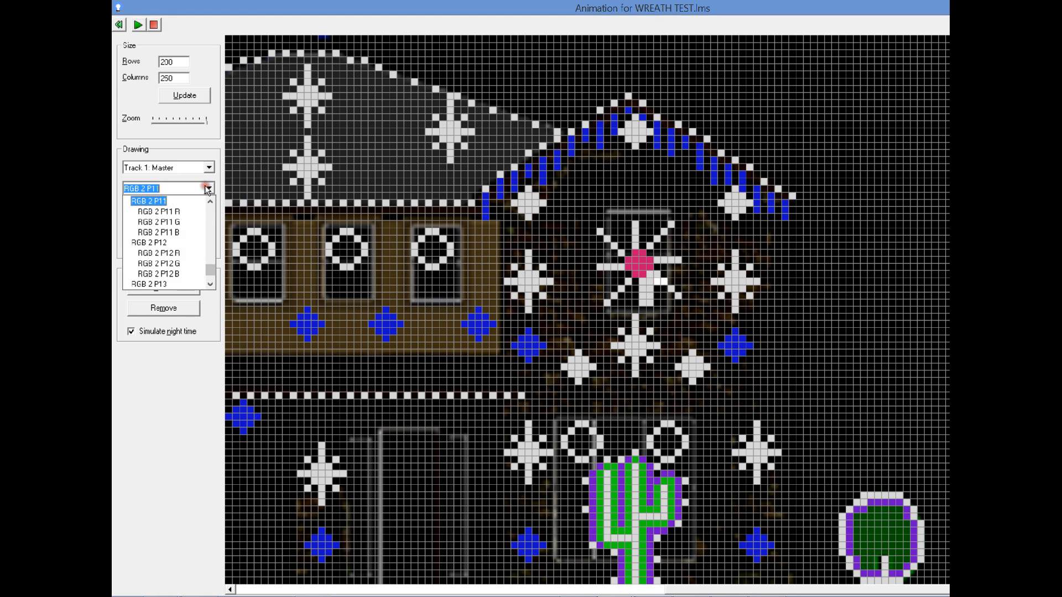
click(210, 208)
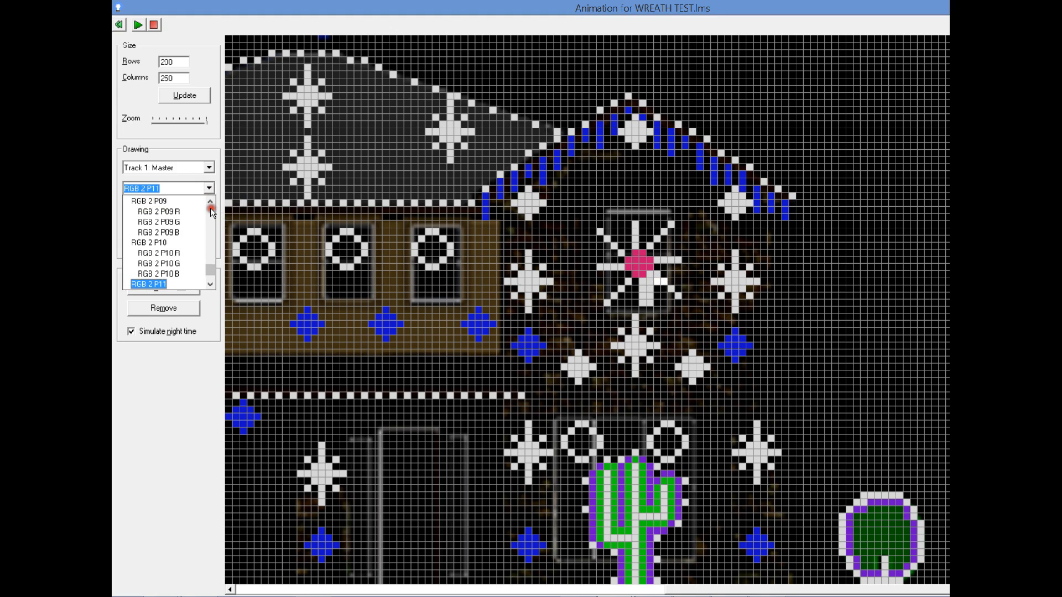
click(184, 242)
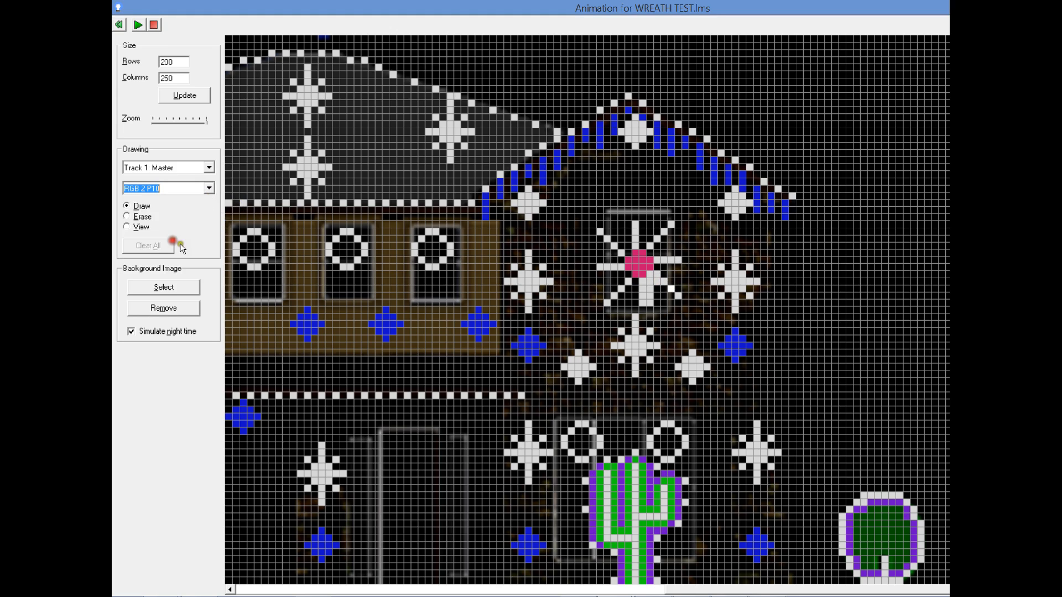
click(665, 288)
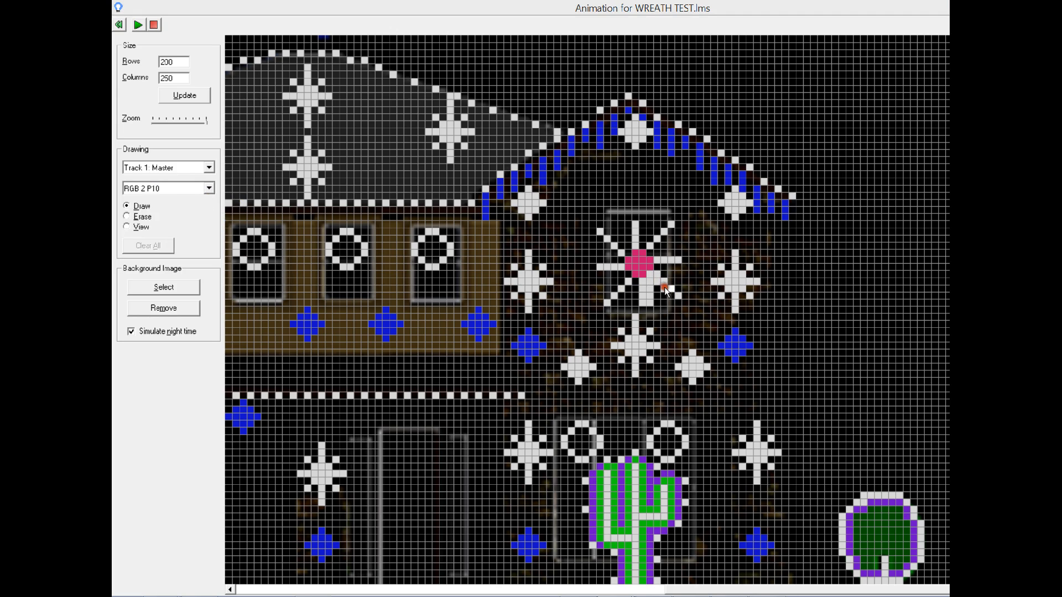
Select channel RGB 2 P09 and draw a second cell immediately left of the existing P09 cell at the lower-right arm's end.
click(209, 188)
click(210, 199)
click(210, 200)
click(210, 200)
click(210, 199)
click(210, 199)
click(154, 221)
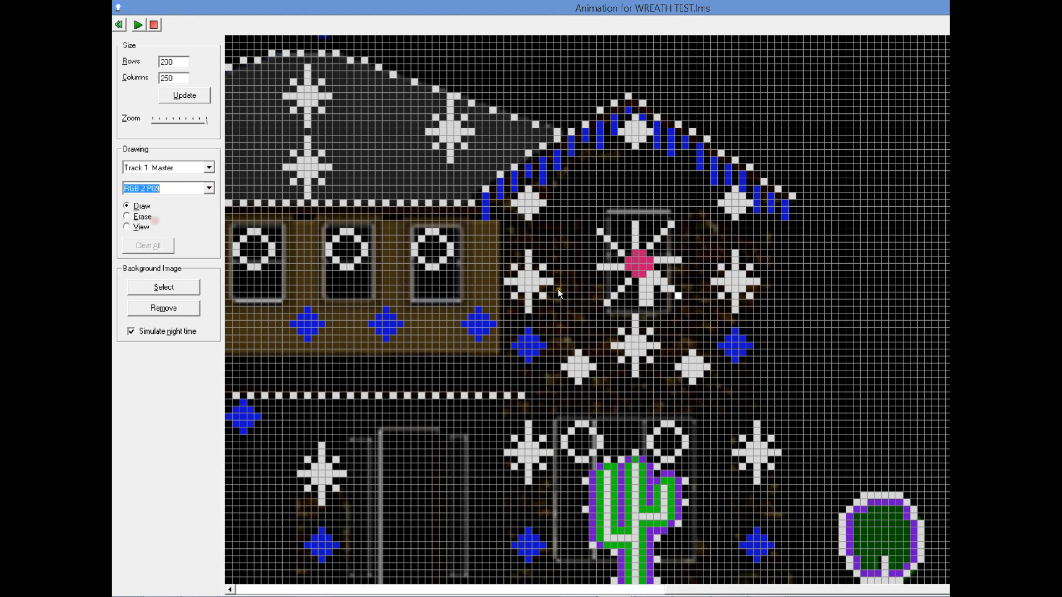
click(671, 295)
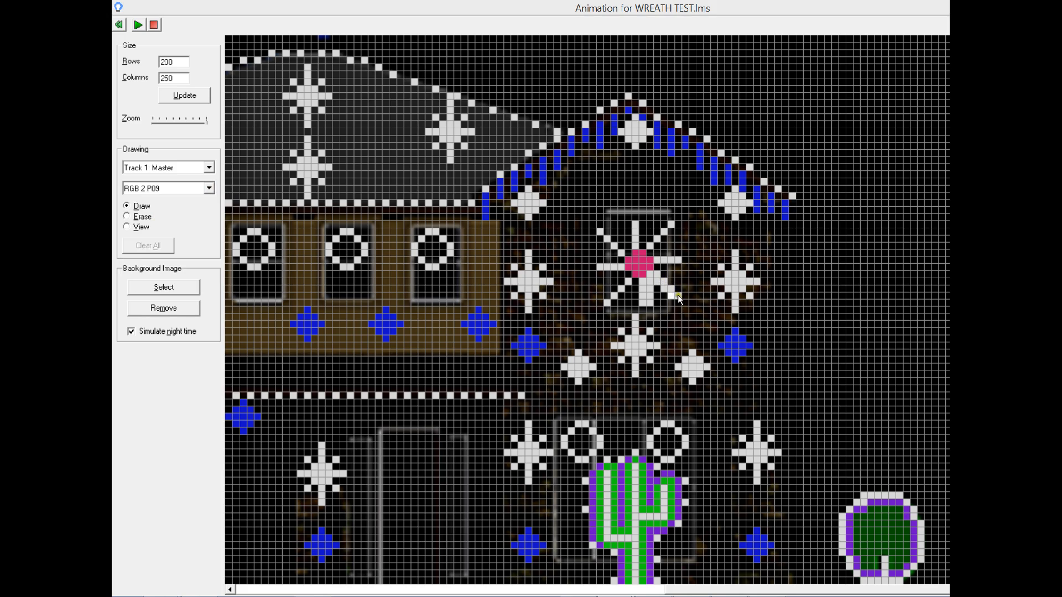
Check the Excel wreath map, return to the animation, select channel RGB 2 P20 and draw a cell at the lower-right arm's inner end beside the blob.
key(alt+Tab)
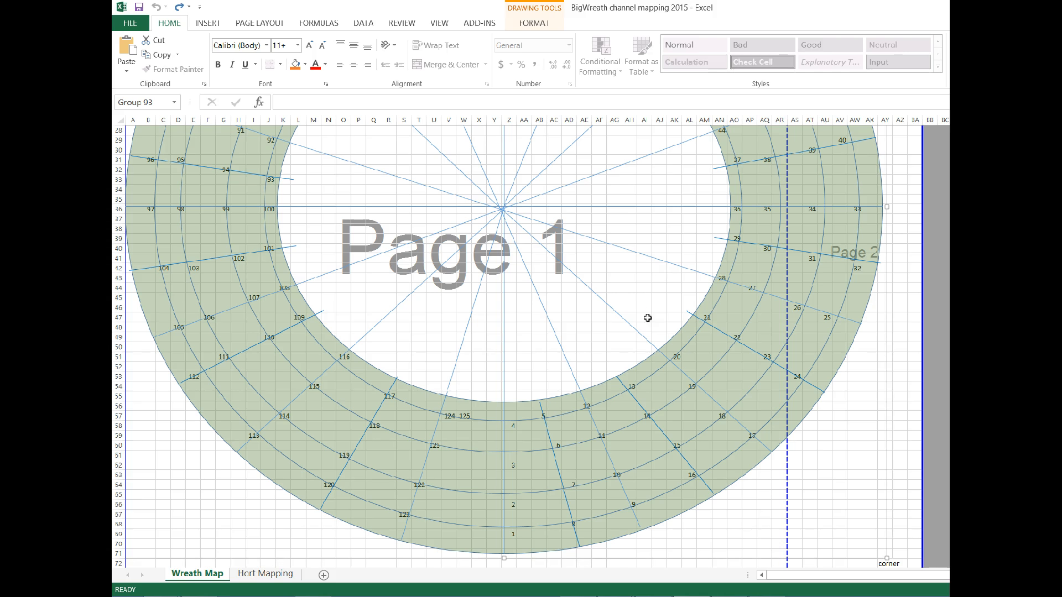
key(alt+Tab)
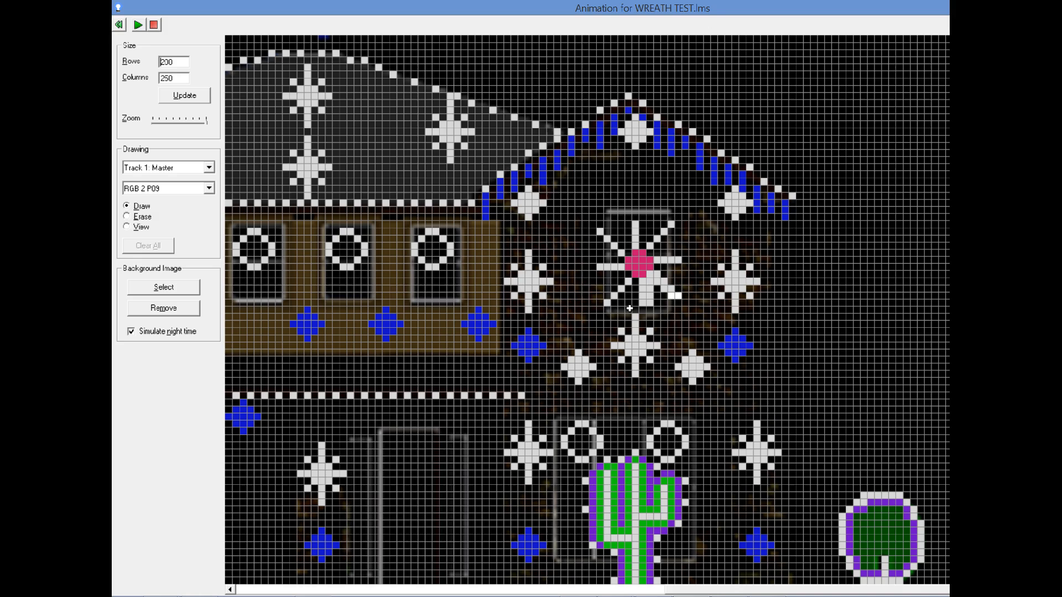
click(209, 188)
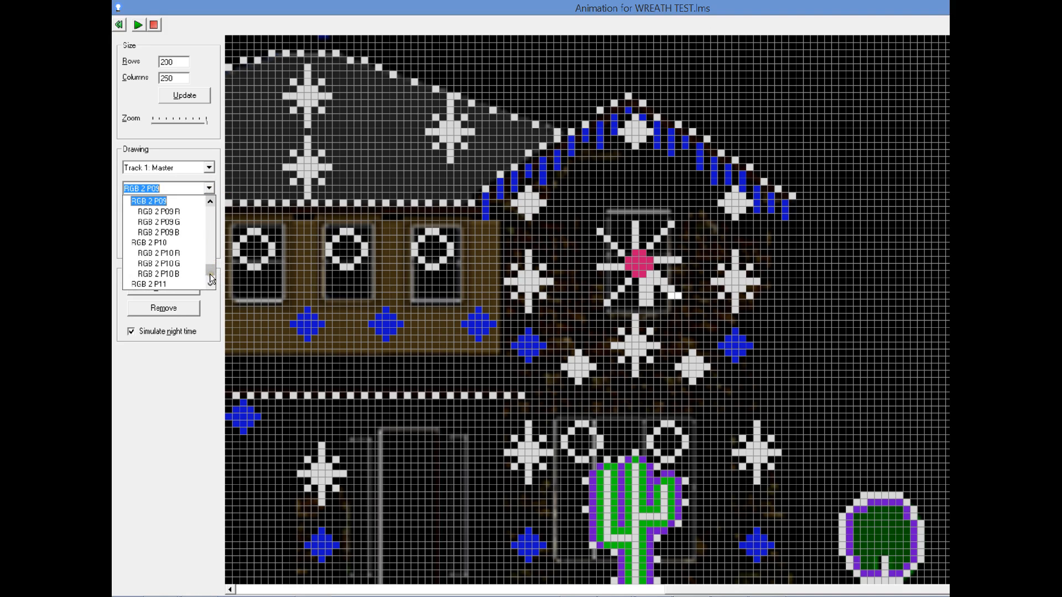
scroll(209, 278, down, 1)
scroll(209, 278, down, 6)
scroll(209, 276, down, 7)
click(171, 231)
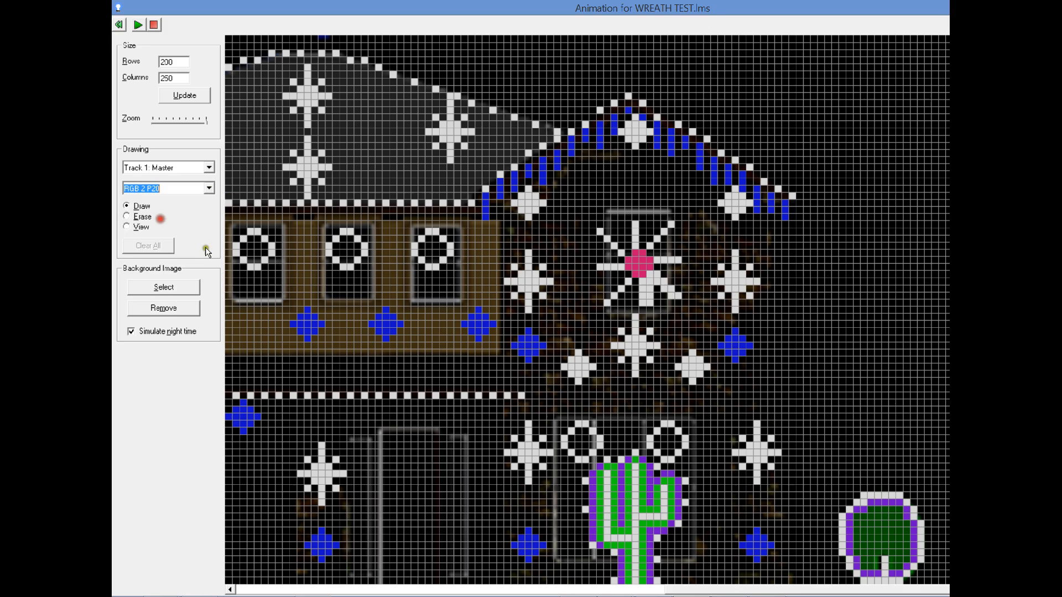
click(658, 273)
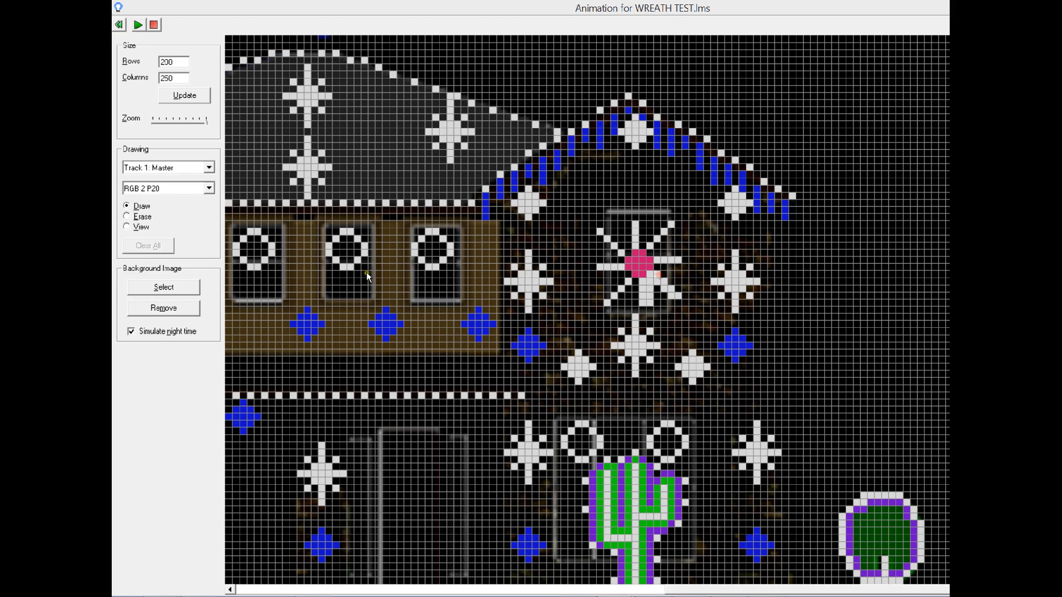
Select channel RGB 2 P19 and draw a cell diagonally outward from the new P20 cell on the lower-right arm.
click(205, 188)
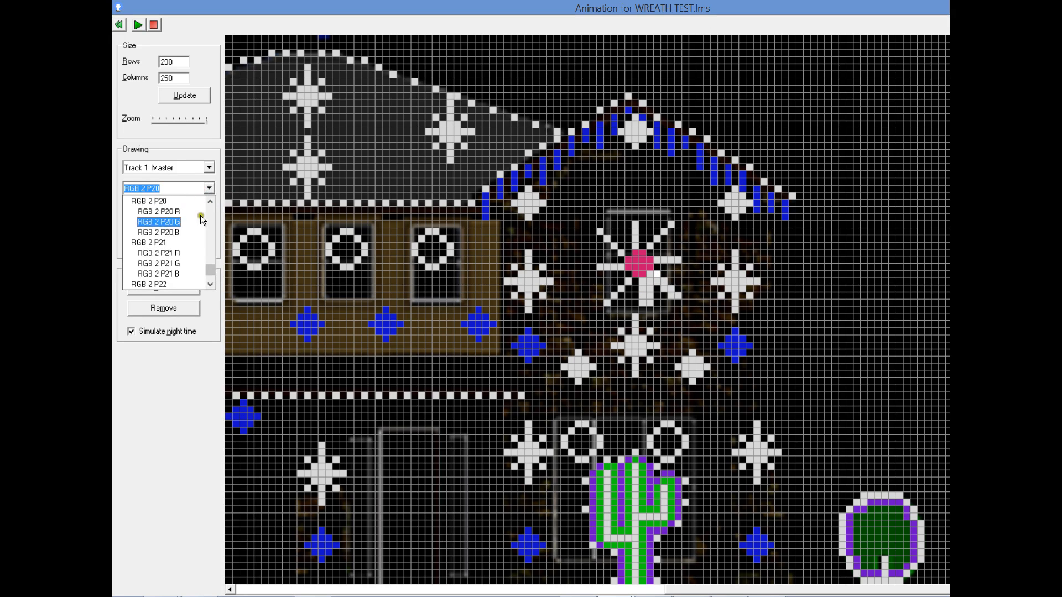
click(213, 204)
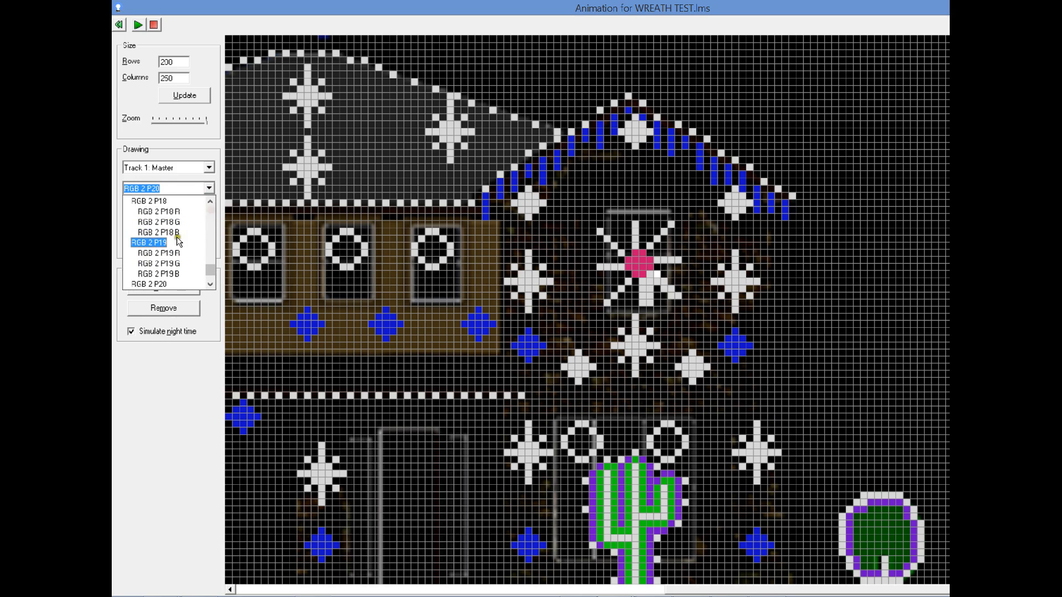
click(166, 244)
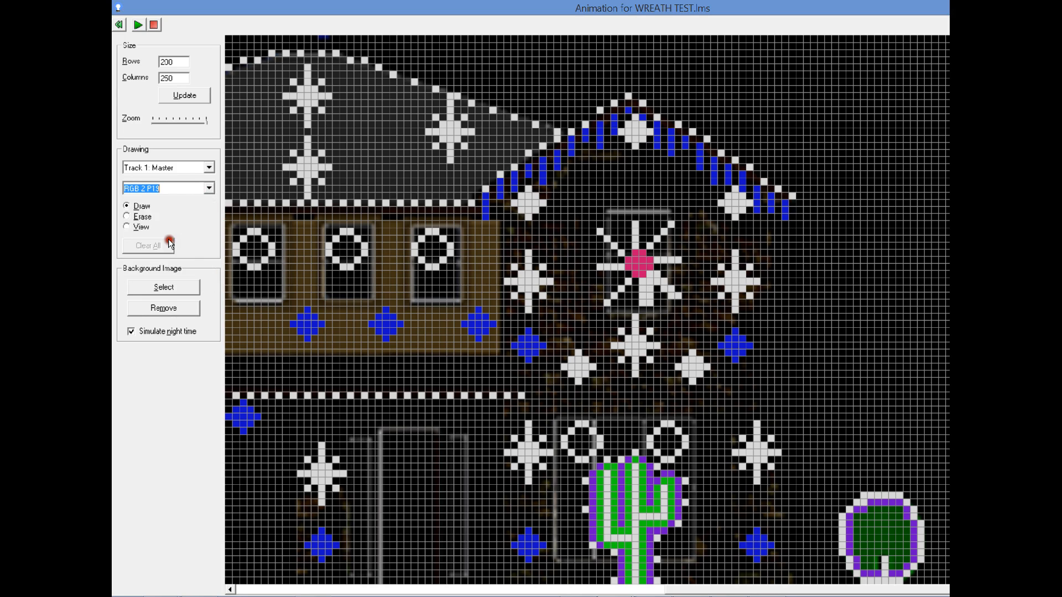
click(664, 280)
Select channel RGB 2 P18 and draw a cell diagonally outward from the new P19 cell on the lower-right arm.
click(210, 189)
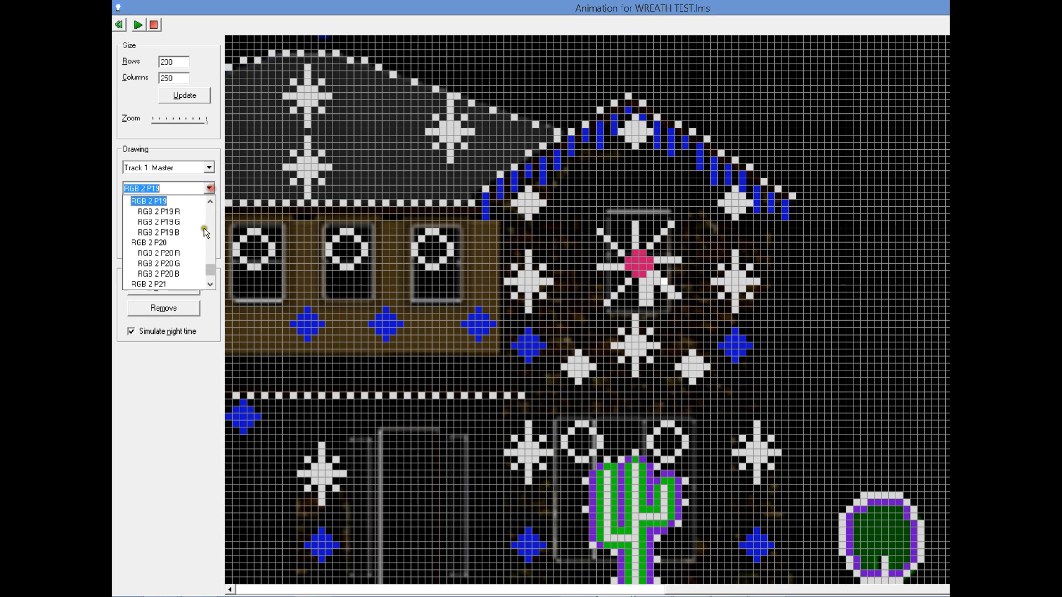
click(210, 214)
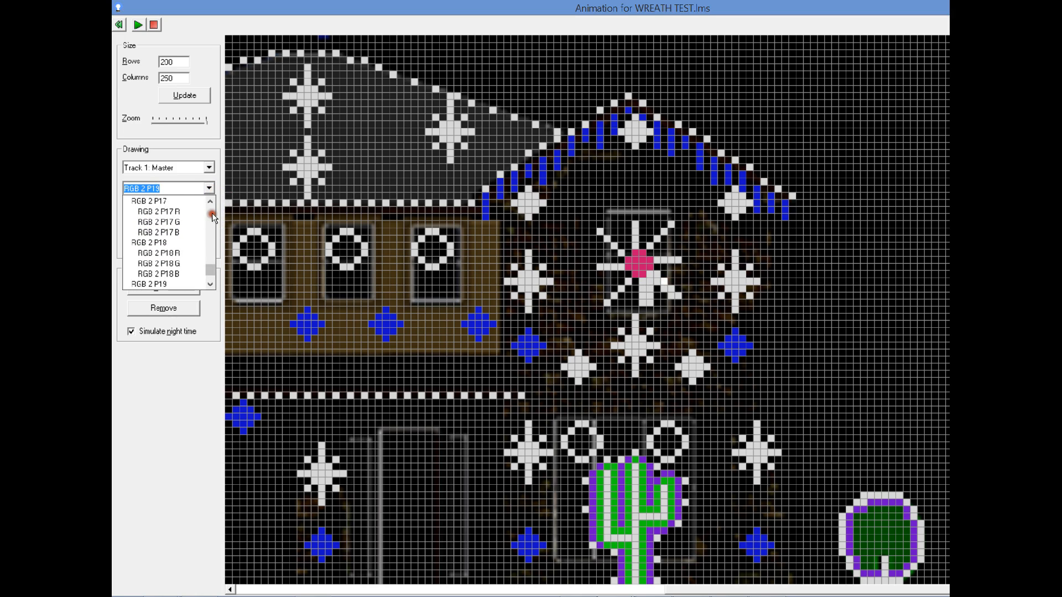
click(160, 243)
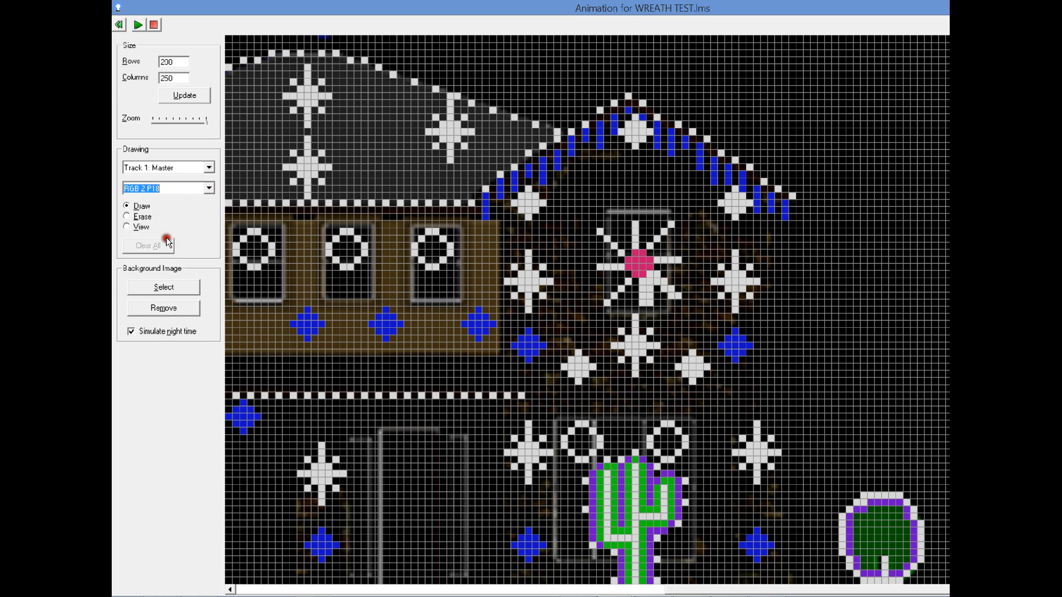
click(669, 287)
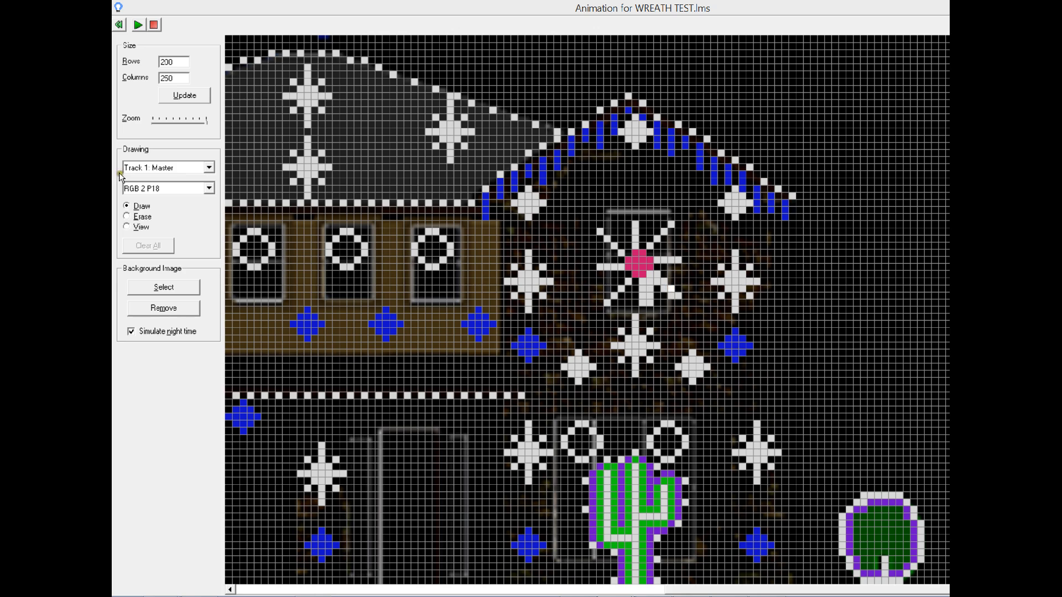
Select channel RGB 2 P17 and draw a cell at the outer end of the lower-right arm.
click(209, 188)
click(211, 209)
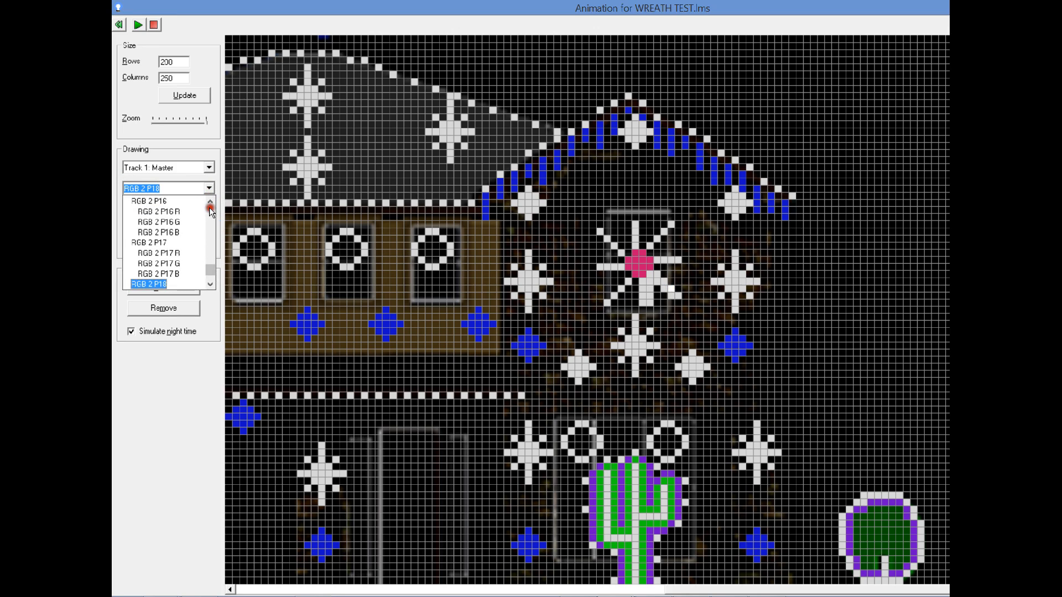
click(172, 242)
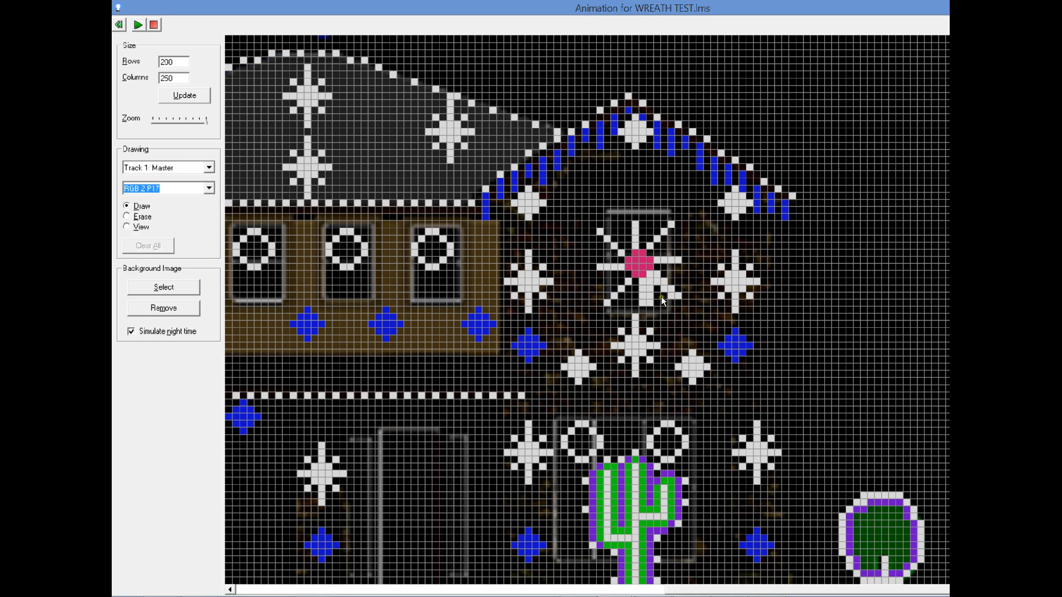
click(678, 295)
Consult the Excel wreath map, return to the animation, select channel RGB 2 P28 and draw a cell immediately right of the blob below the horizontal arm.
key(alt+Tab)
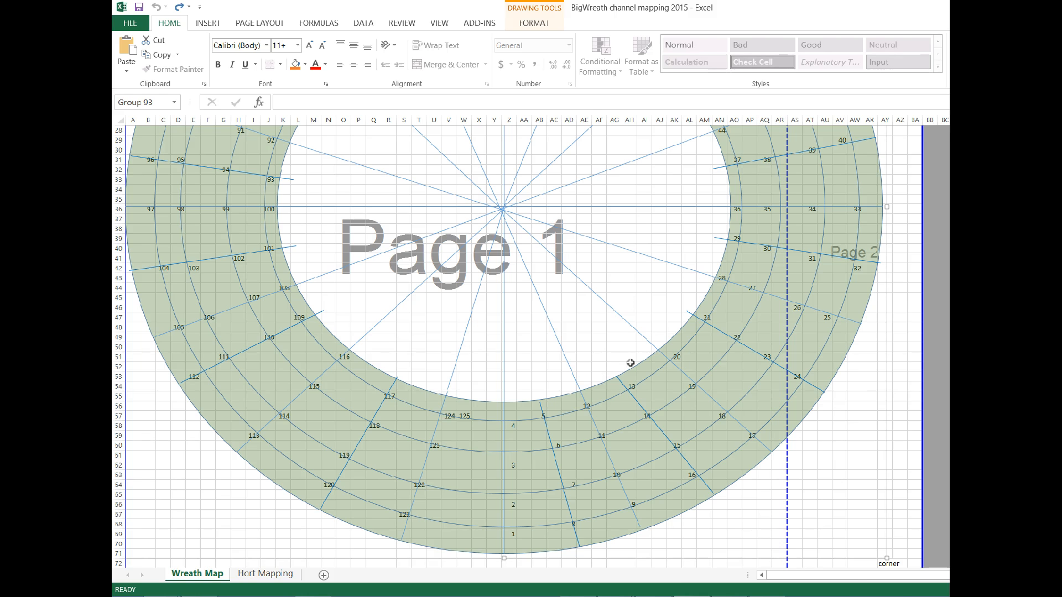
scroll(813, 493, up, 1)
key(alt+Tab)
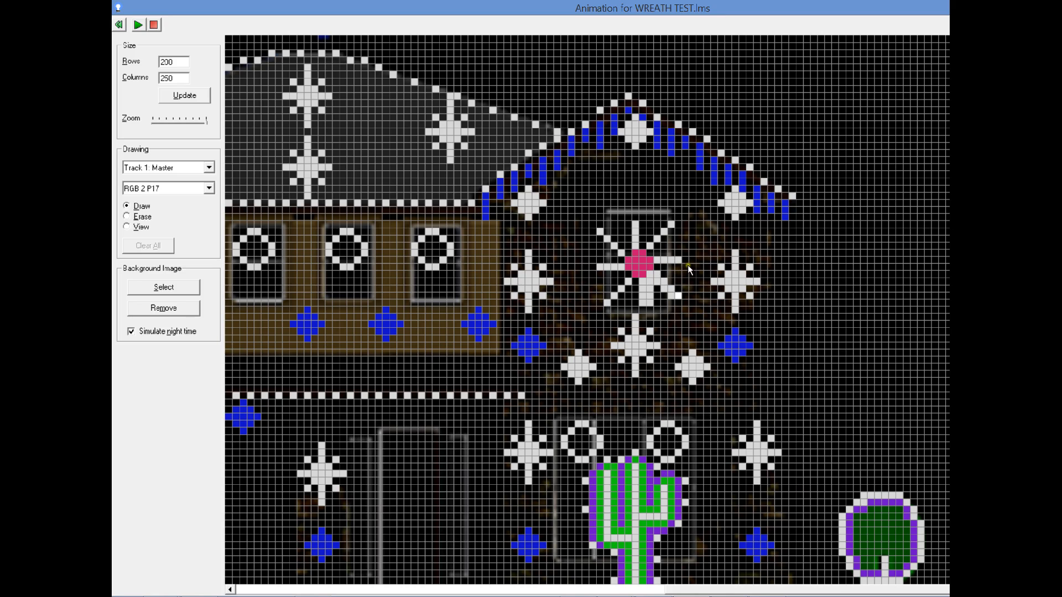
key(alt+Tab)
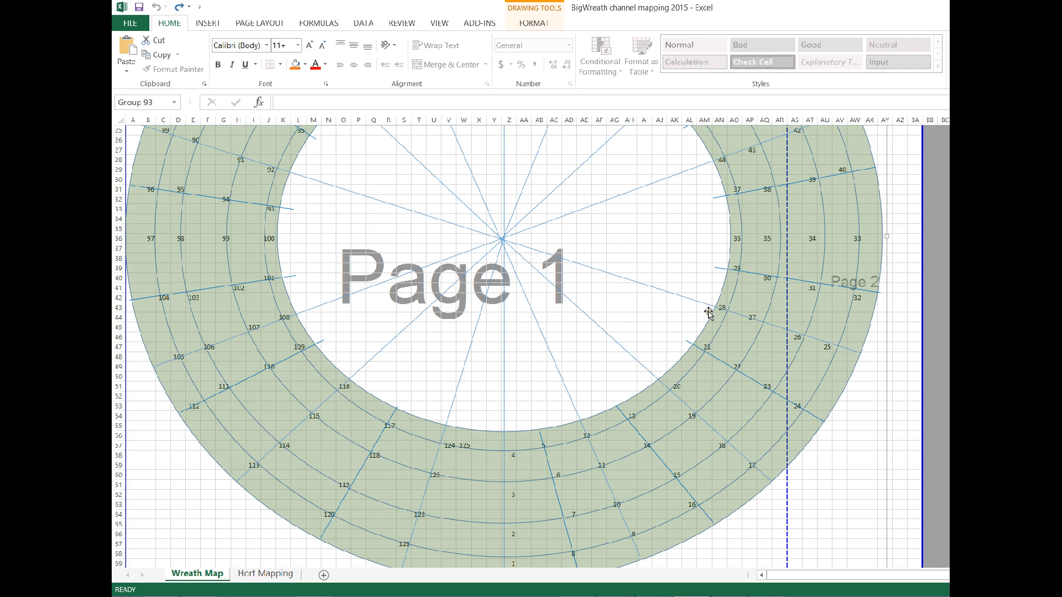
key(alt+Tab)
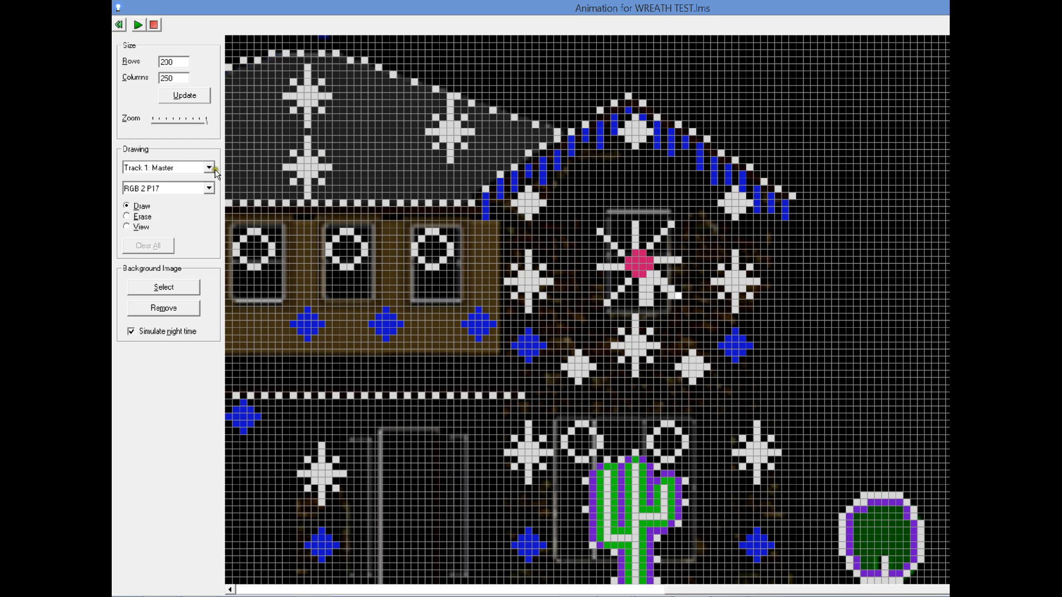
click(209, 188)
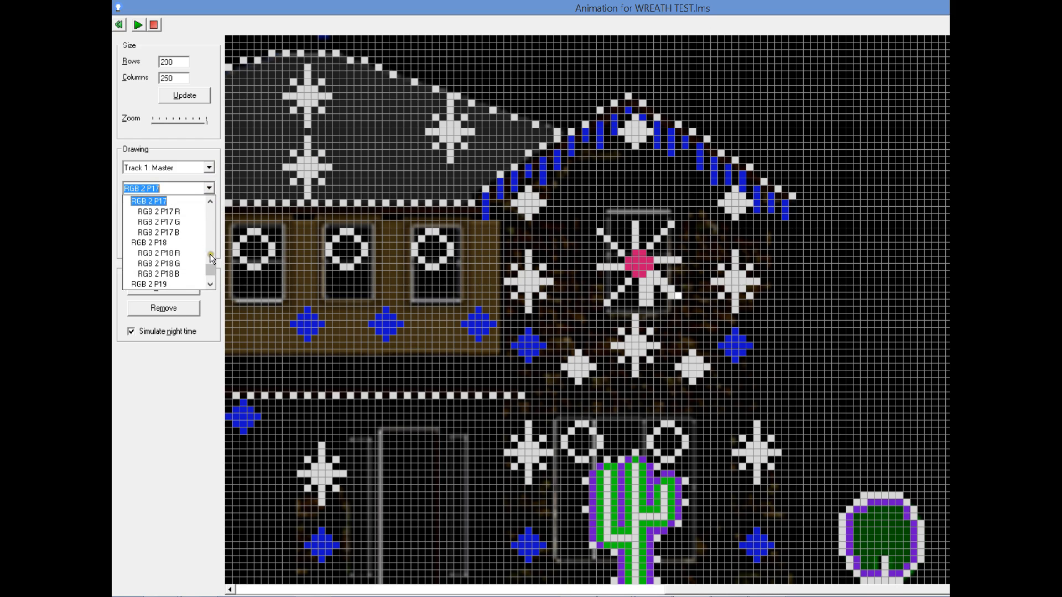
click(210, 284)
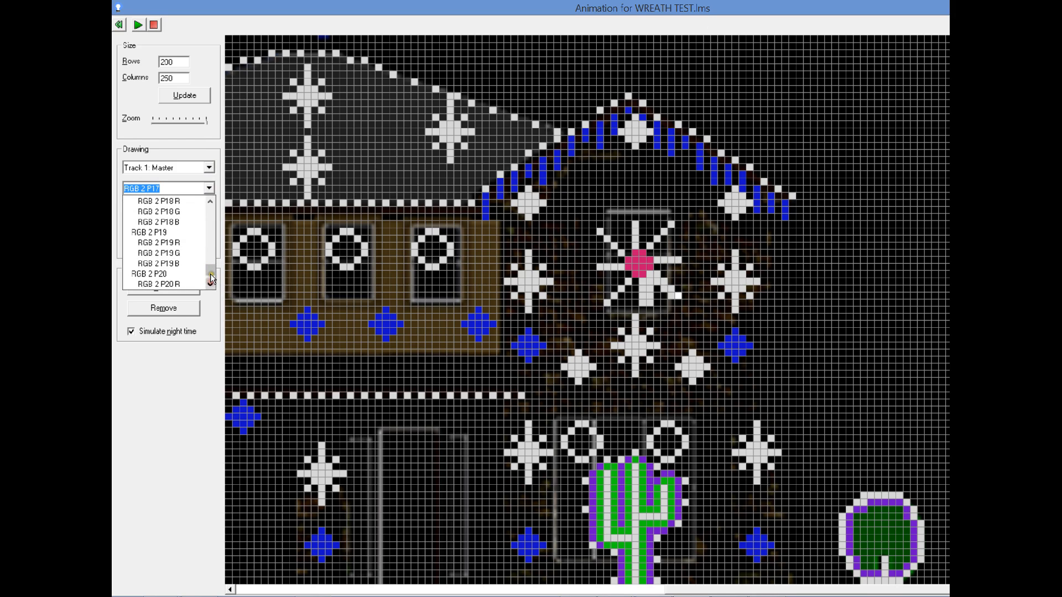
click(209, 276)
click(209, 276)
click(209, 276)
click(209, 276)
click(160, 274)
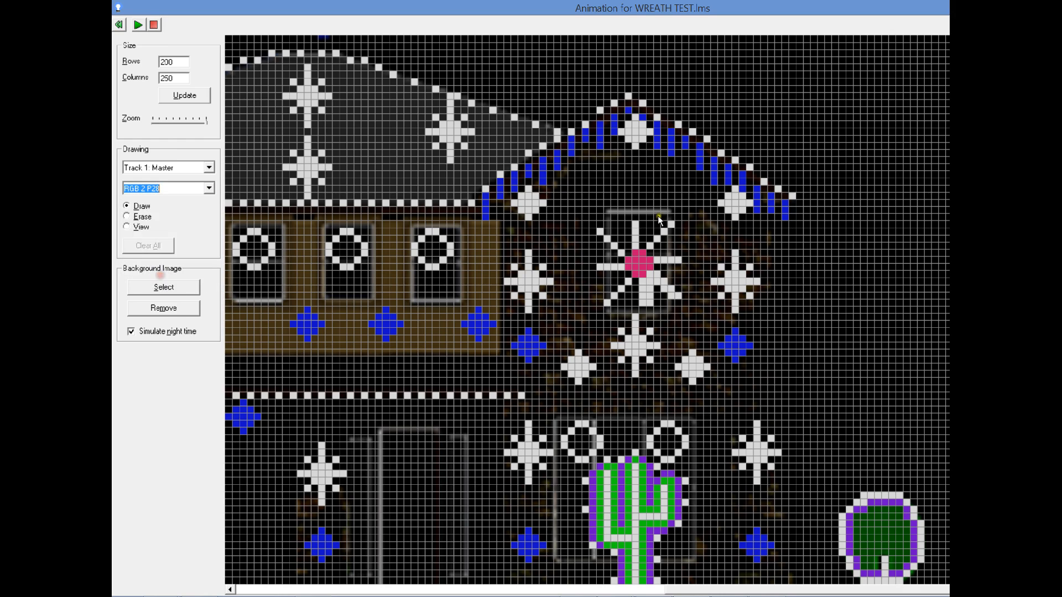
Select channel RGB 2 P27 and draw a cell immediately right of the P28 cell below the right horizontal arm.
click(210, 189)
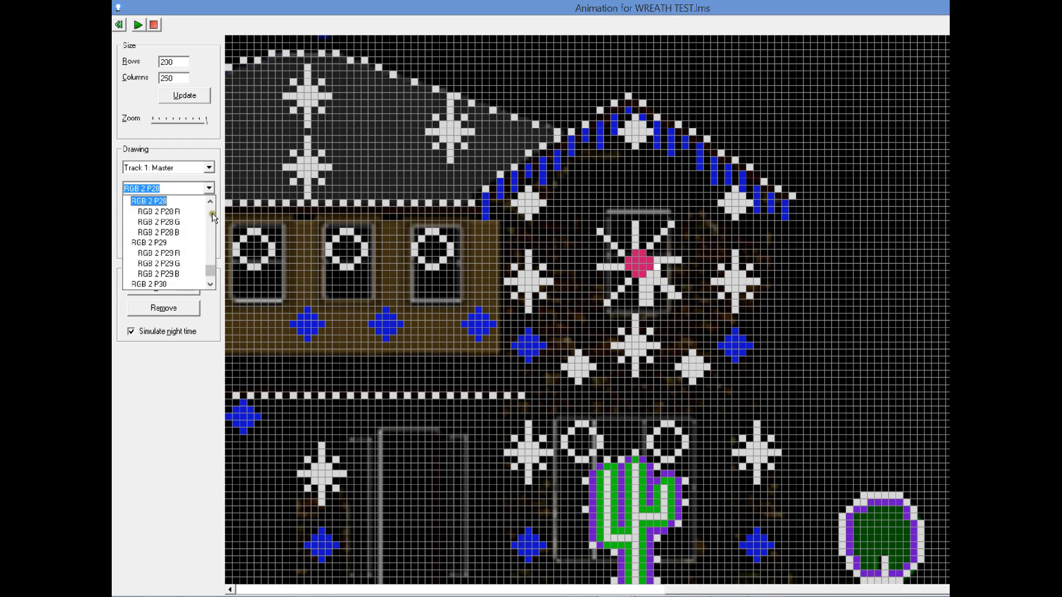
click(209, 202)
click(209, 202)
click(209, 202)
click(209, 202)
click(209, 202)
click(209, 202)
click(209, 201)
click(155, 232)
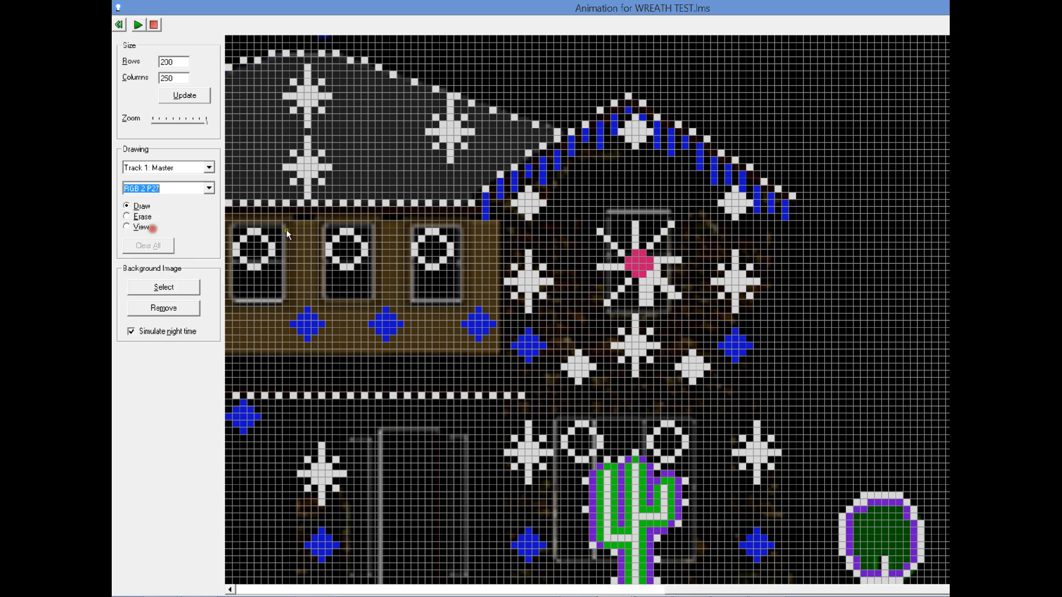
click(663, 264)
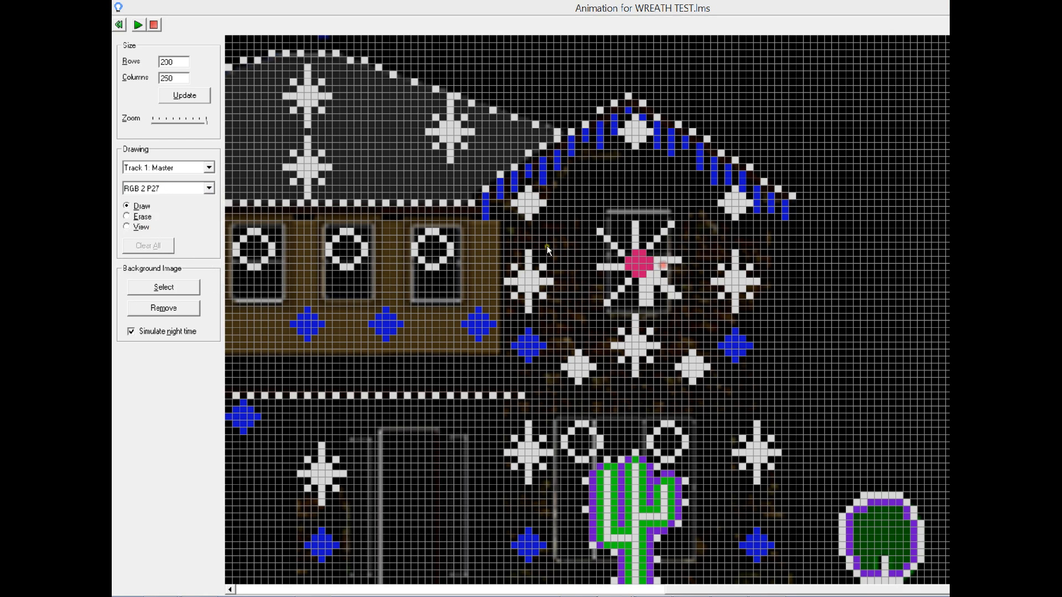
Select channel RGB 2 P26 and draw a cell further outward from the P27 cell below the right horizontal arm.
click(208, 189)
click(211, 203)
click(210, 204)
click(210, 204)
click(210, 204)
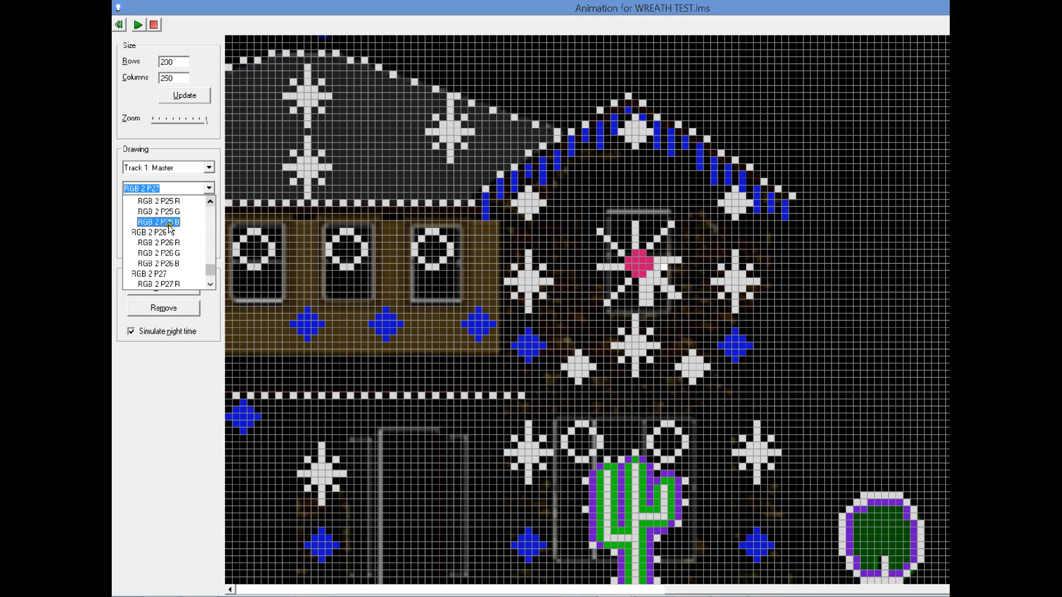
click(152, 232)
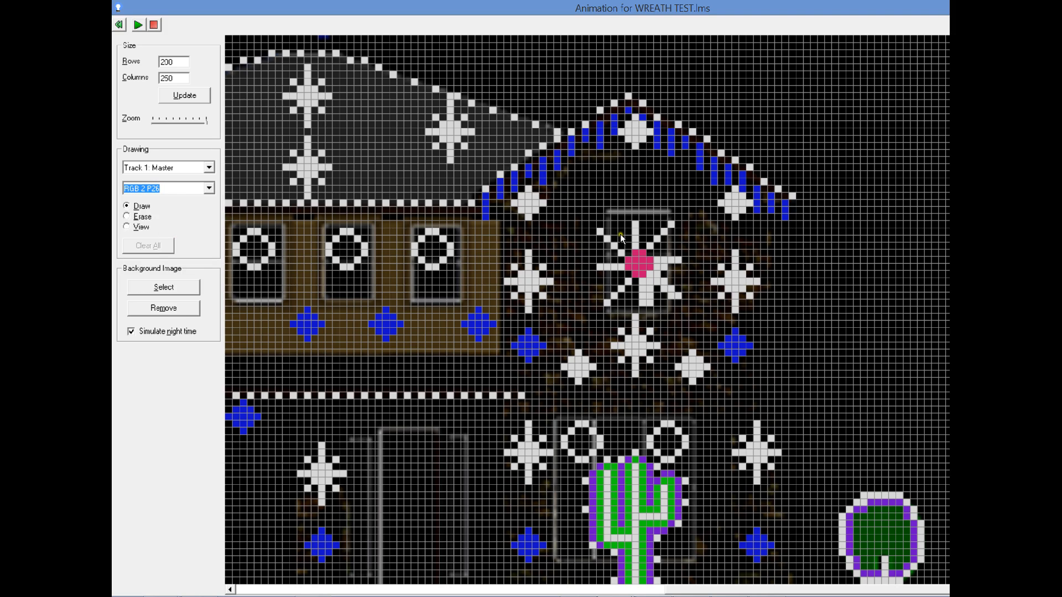
click(672, 265)
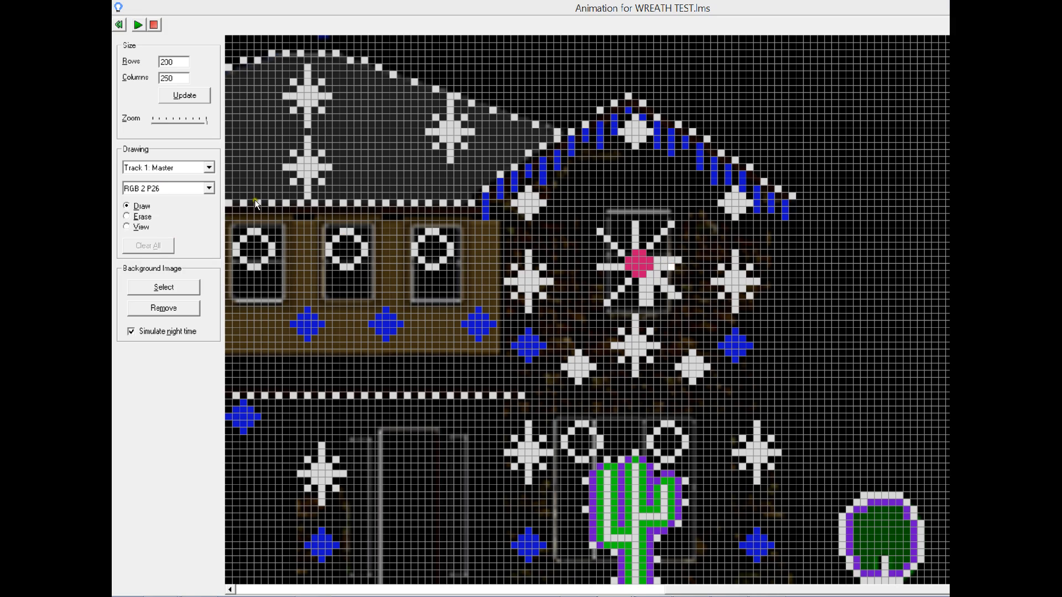
Select channel RGB 2 P25 and draw a cell at the outer end of the row below the right horizontal arm.
click(211, 188)
click(210, 201)
click(210, 201)
click(210, 202)
click(212, 202)
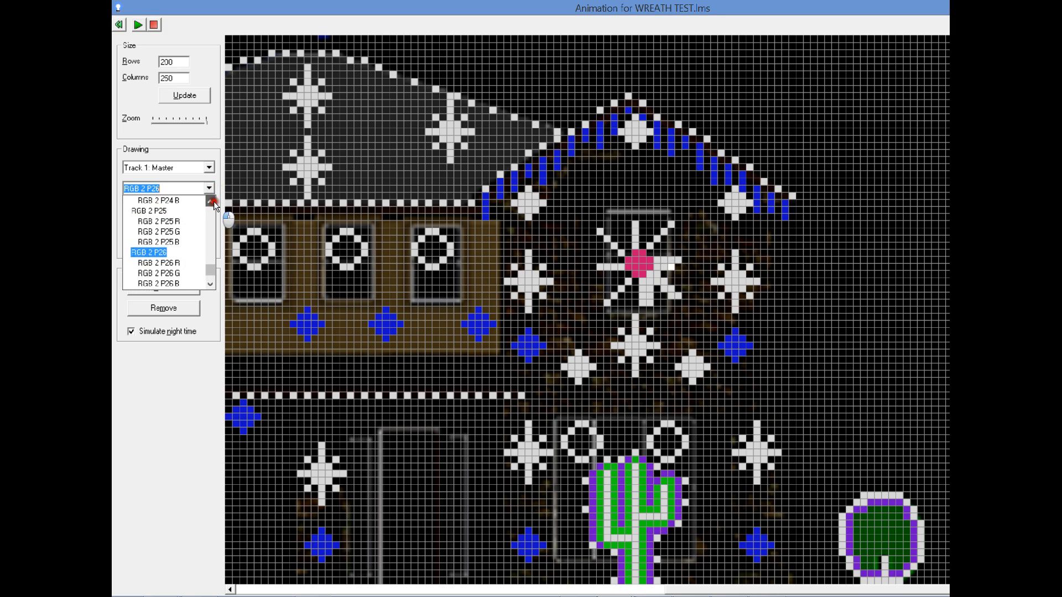
click(160, 209)
click(677, 266)
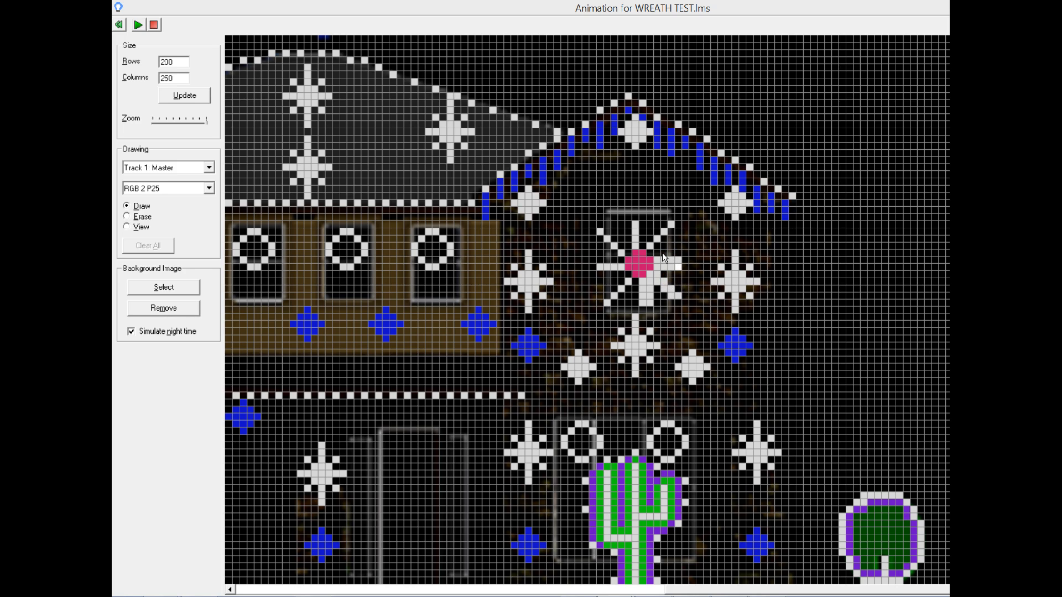
Check the right side of the Excel wreath map, and draw the RGB 2 P37 cell beside the blob above the right horizontal arm.
key(Caps_Lock)
key(Caps_Lock)
key(alt+Tab)
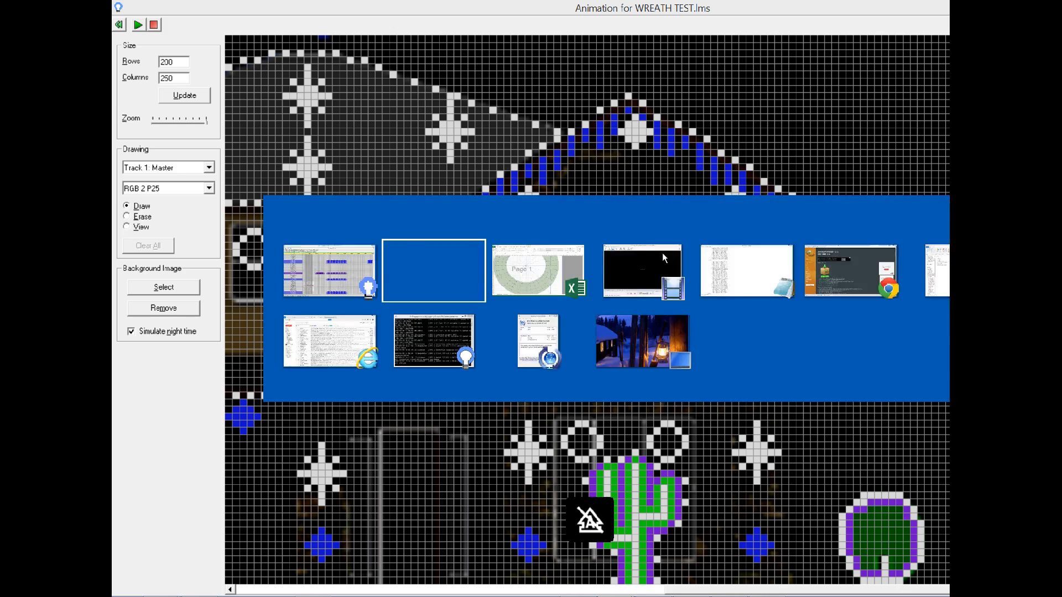
key(alt+Tab)
key(alt+Tab)
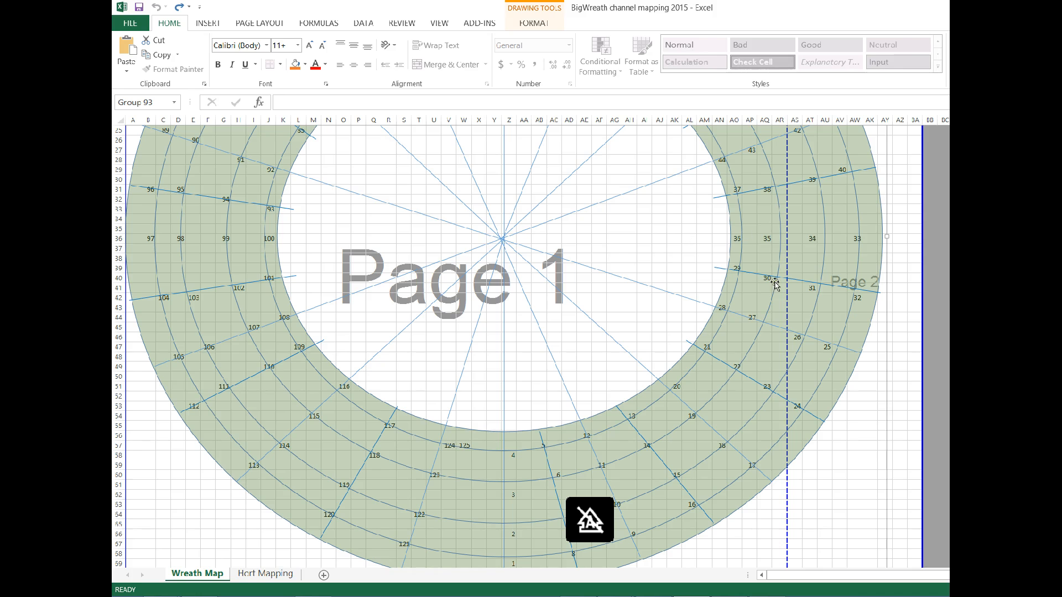
scroll(787, 272, up, 5)
scroll(826, 281, up, 1)
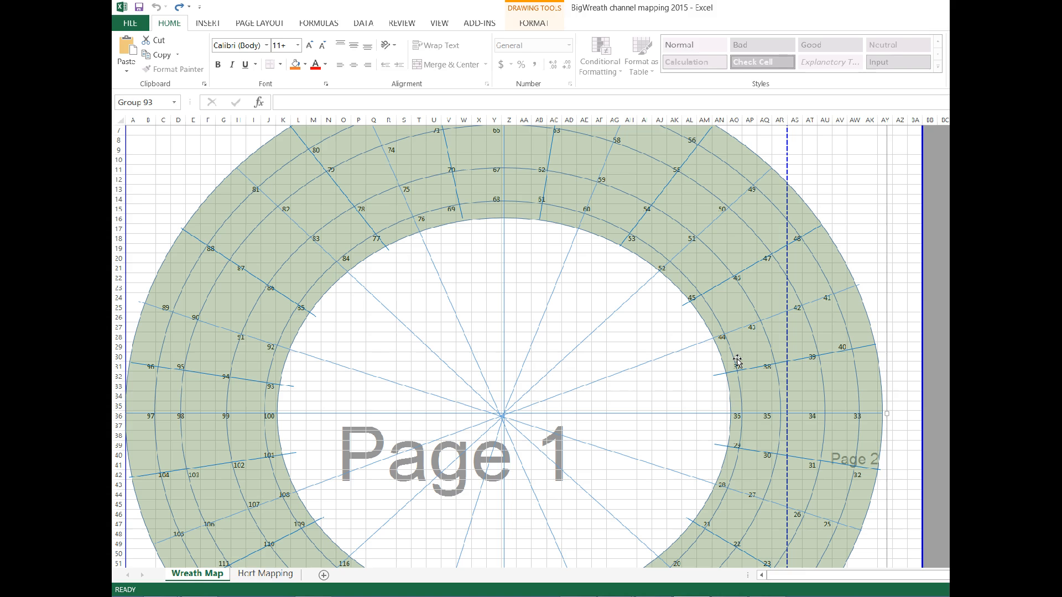
key(alt+Tab)
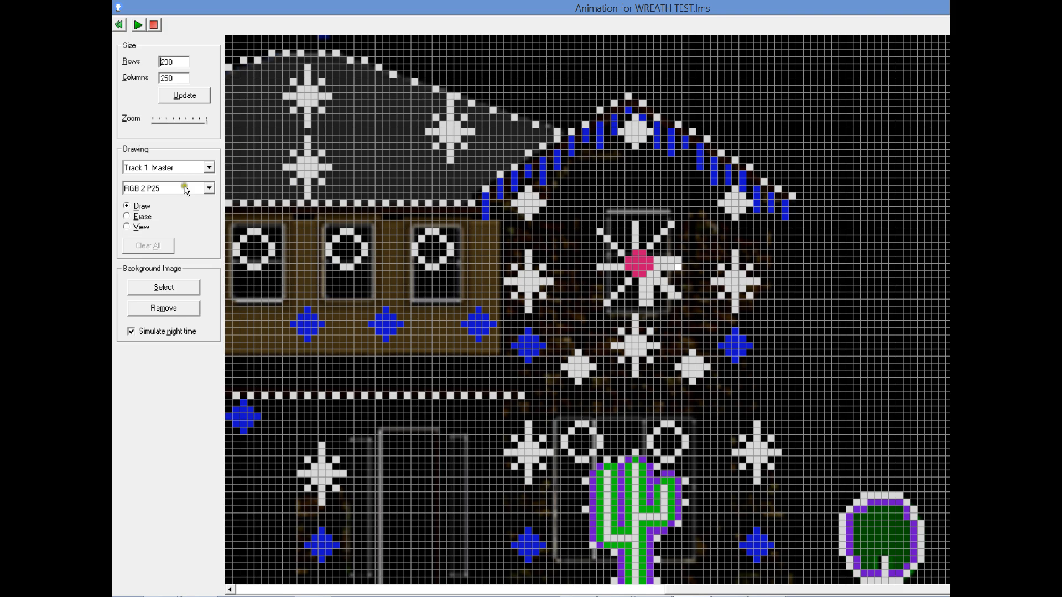
click(208, 188)
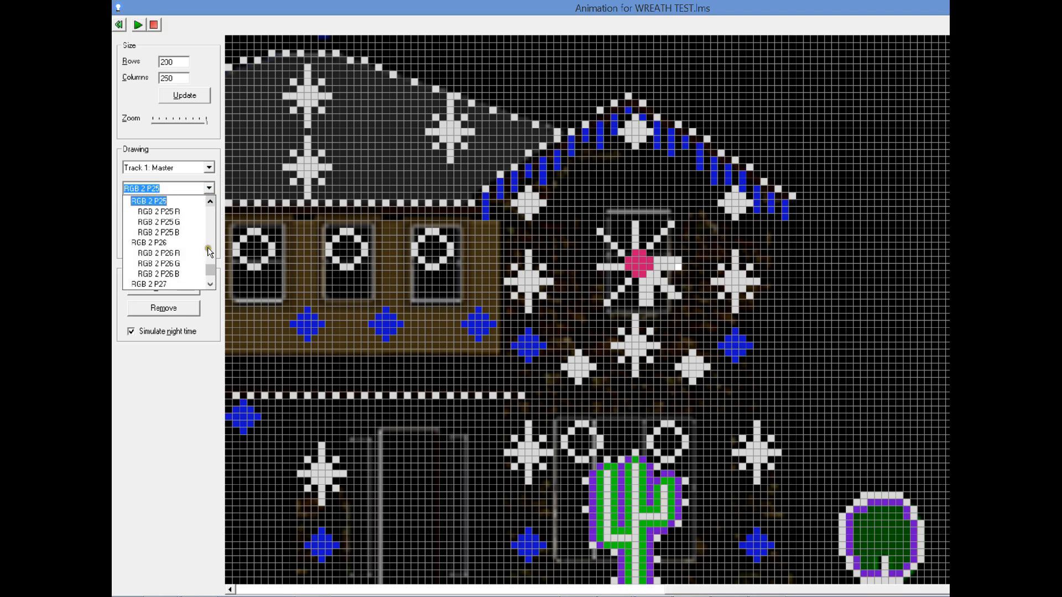
scroll(206, 275, down, 8)
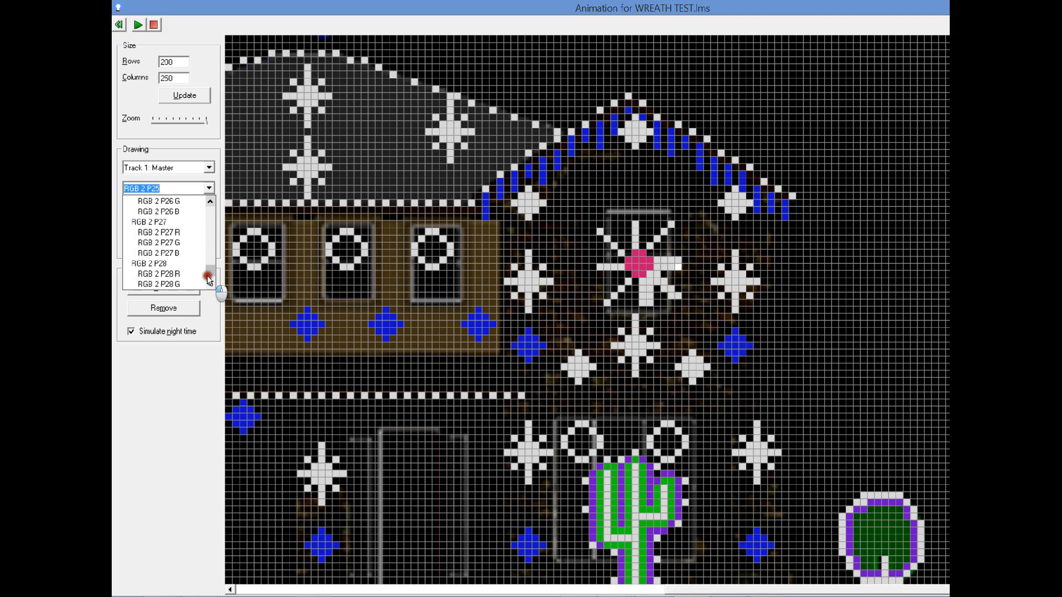
scroll(207, 277, down, 6)
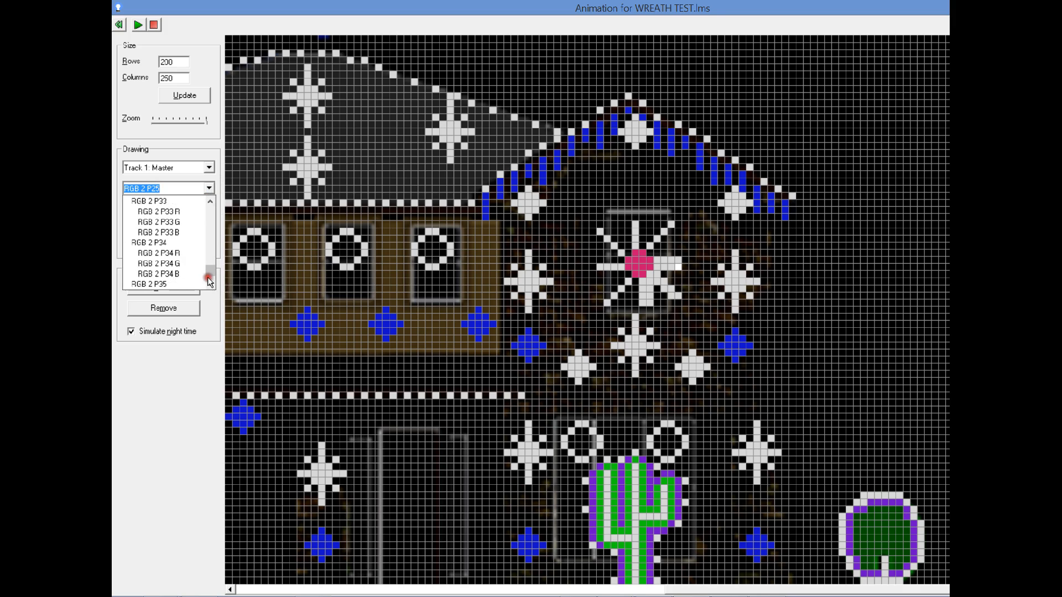
click(158, 274)
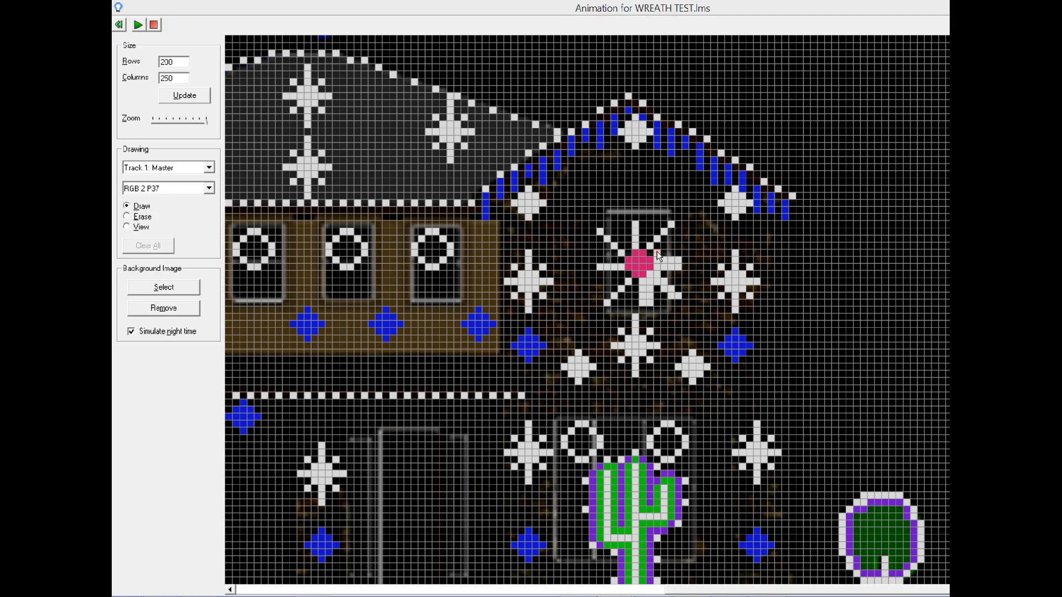
Recheck the Excel wreath map, and draw the RGB 2 P38 cell just outward of the P37 cell above the right horizontal arm.
key(alt+Tab)
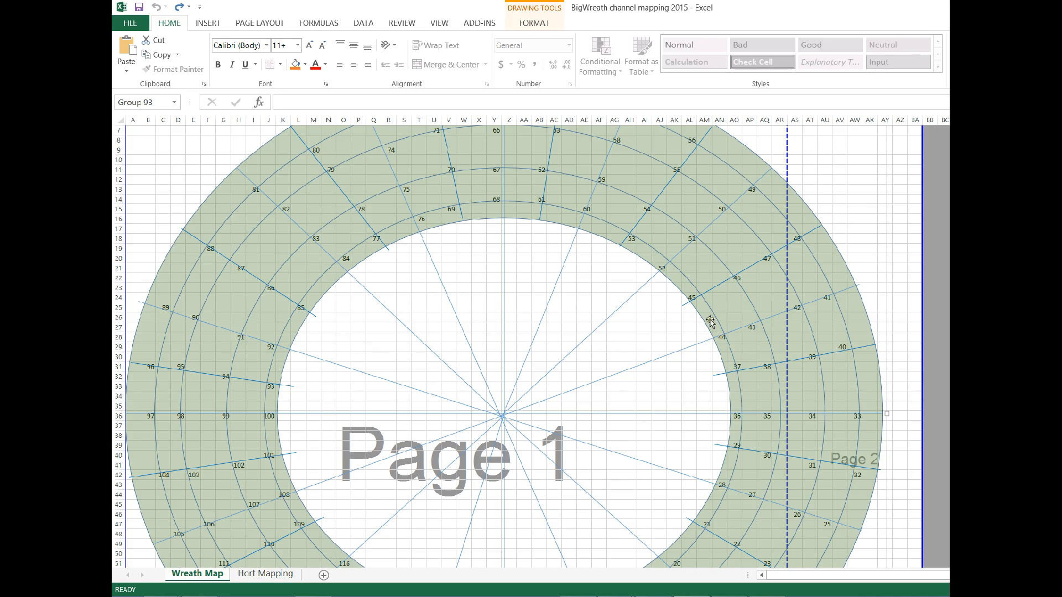
key(alt+Tab)
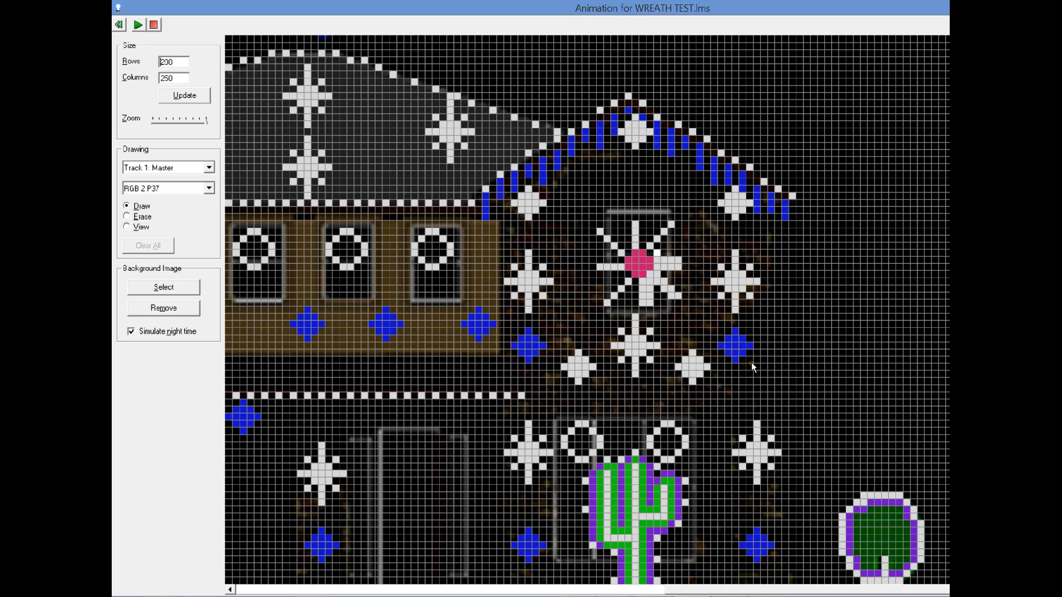
click(209, 188)
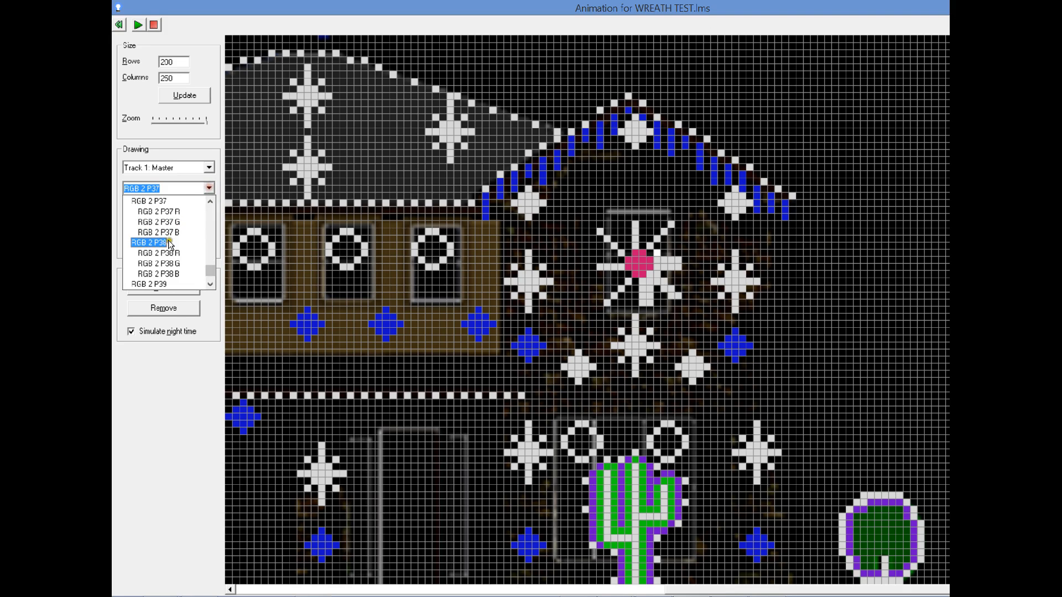
click(176, 248)
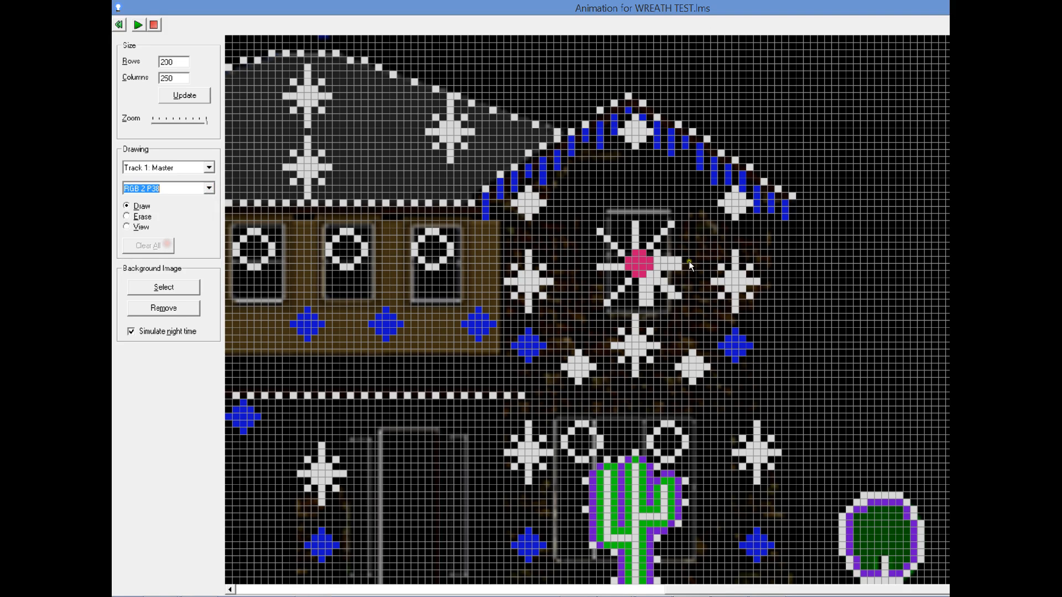
click(663, 250)
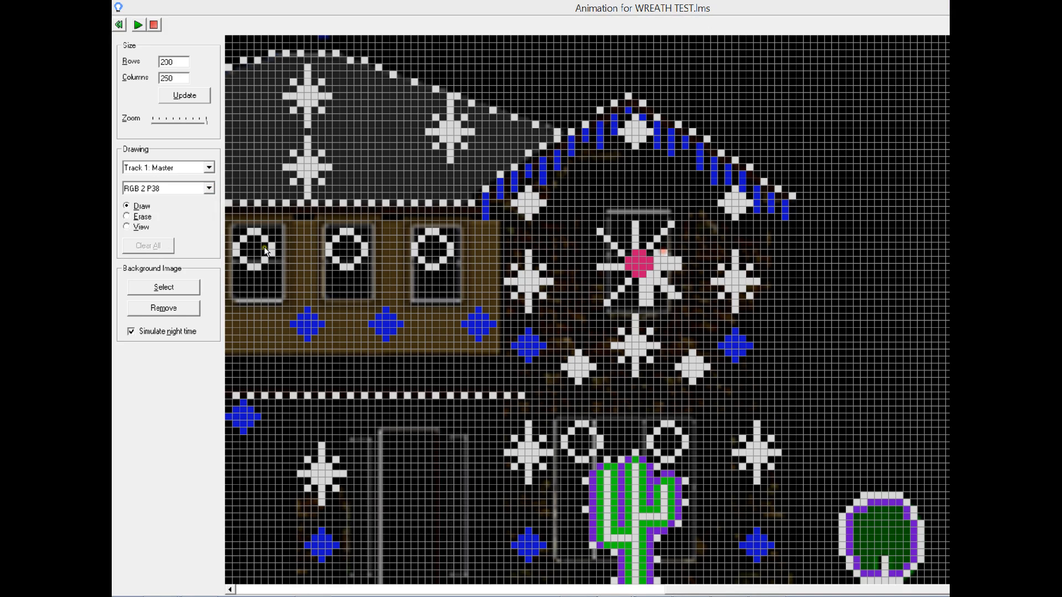
Select channel RGB 2 P39 and draw a cell further outward from the P38 cell above the right horizontal arm.
click(206, 189)
click(186, 248)
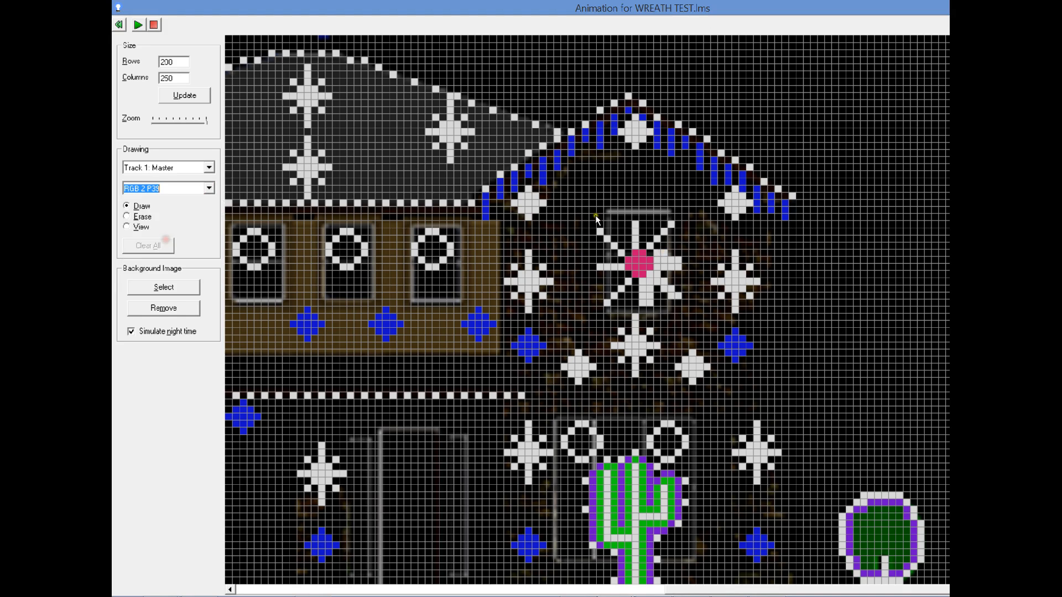
click(672, 252)
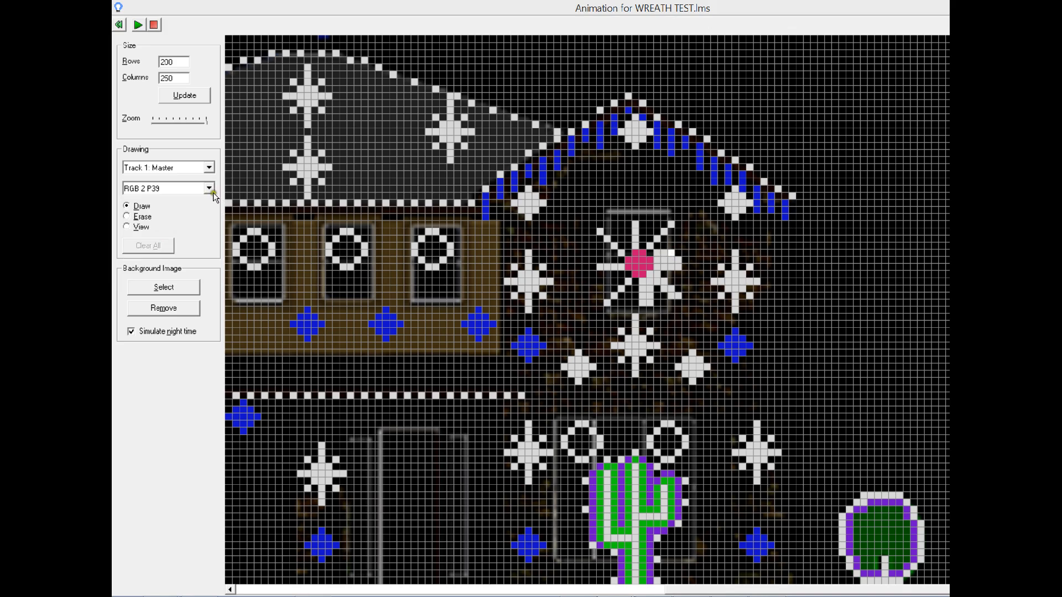
Select channel RGB 2 P40 and draw a cell at the outer end of the row above the right horizontal arm.
click(206, 188)
click(166, 242)
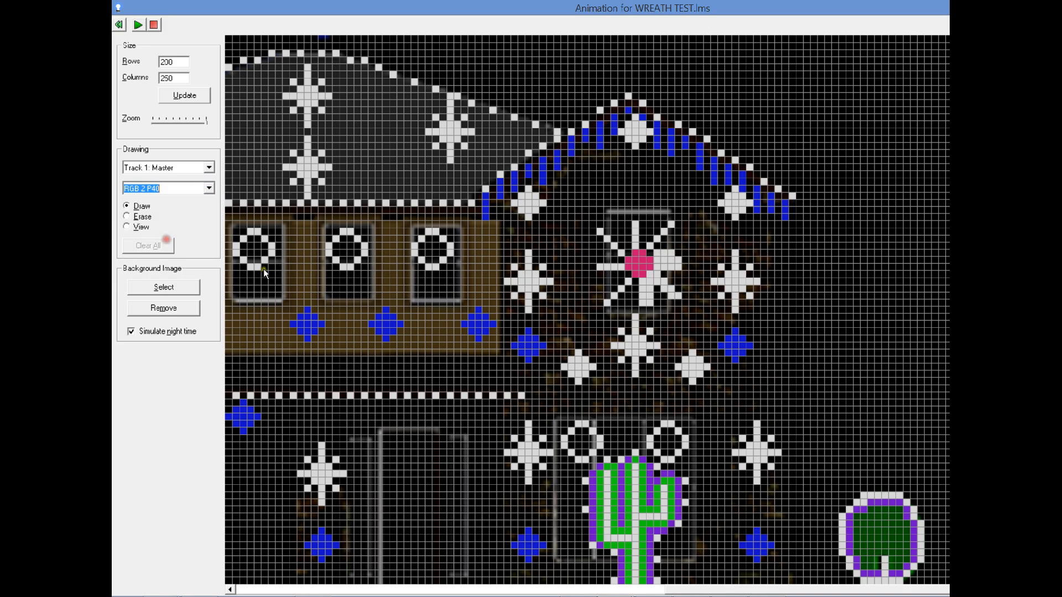
click(678, 254)
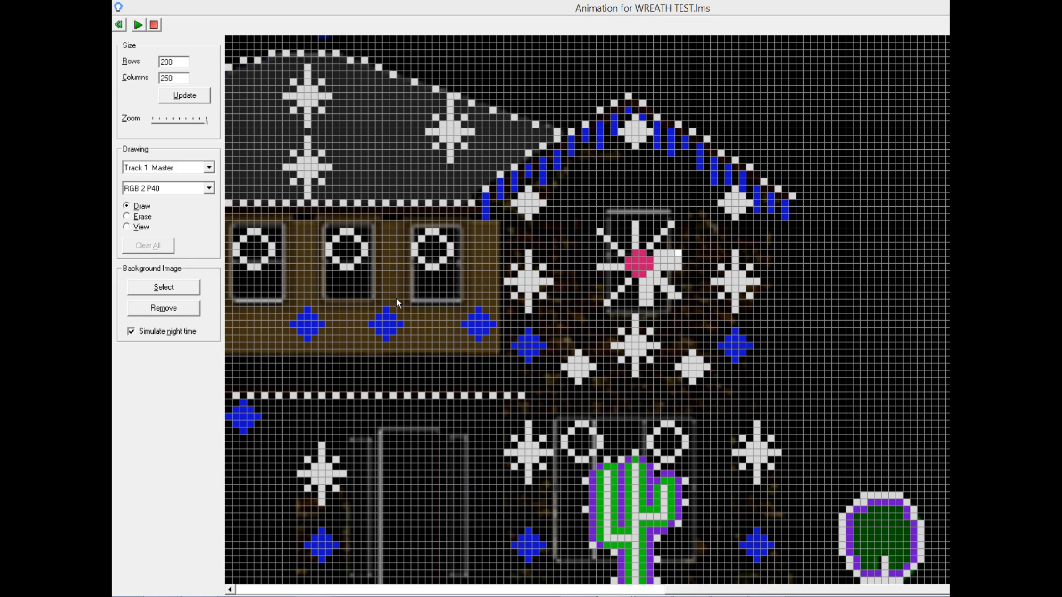
Consult the Excel wreath map, and draw the RGB 2 P44 cell at the blob's upper-right edge where the diagonal arm starts.
key(alt+Tab)
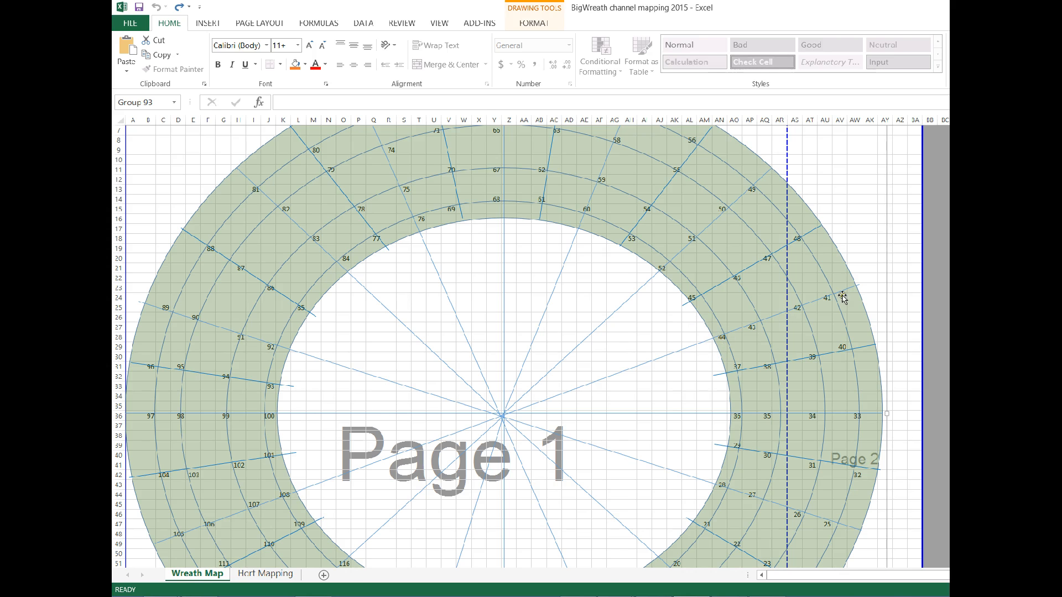
key(alt+Tab)
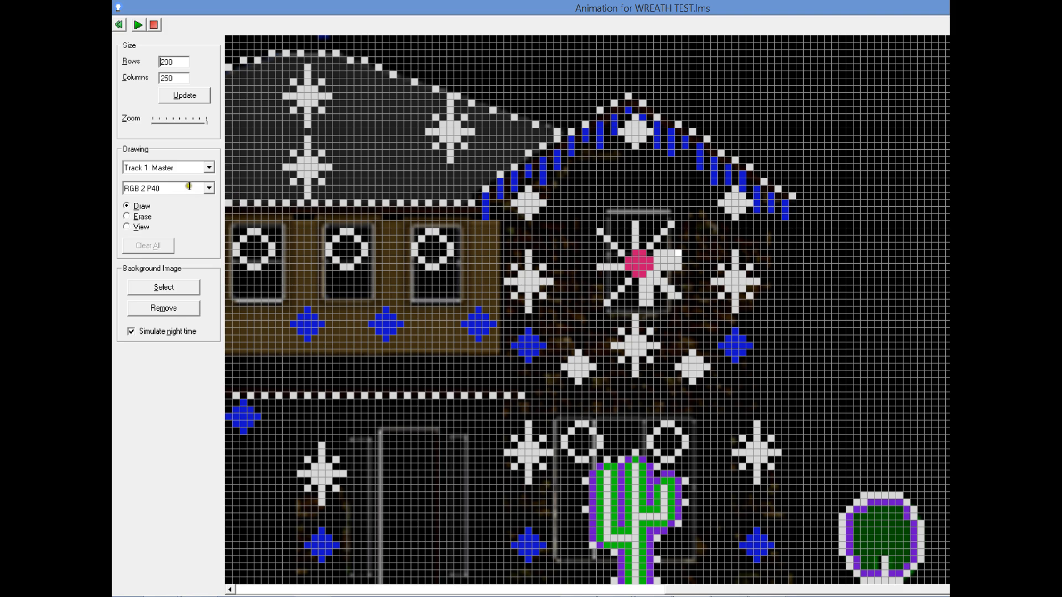
click(209, 188)
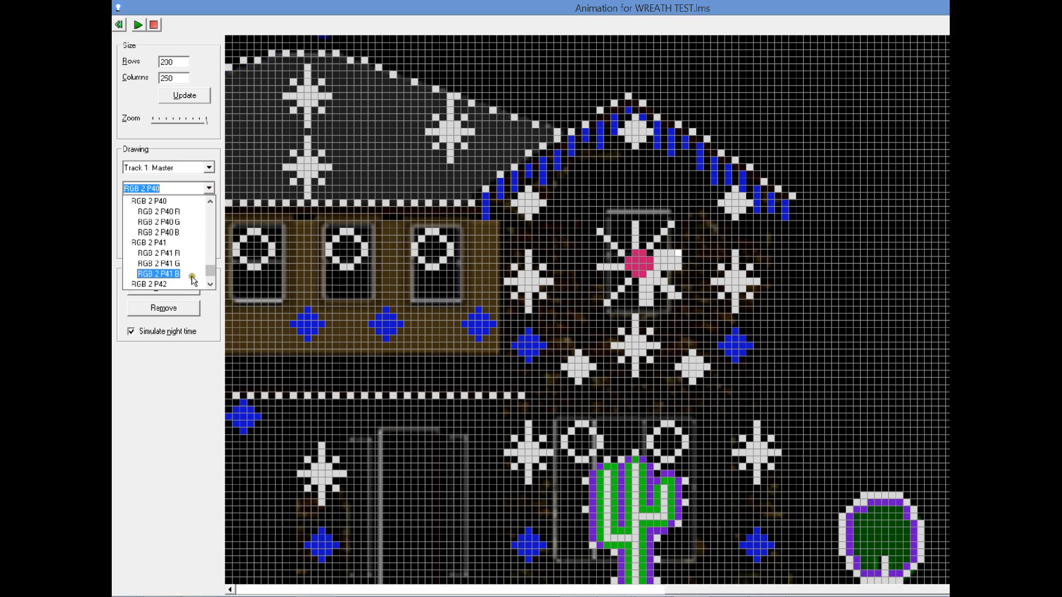
click(208, 277)
click(208, 277)
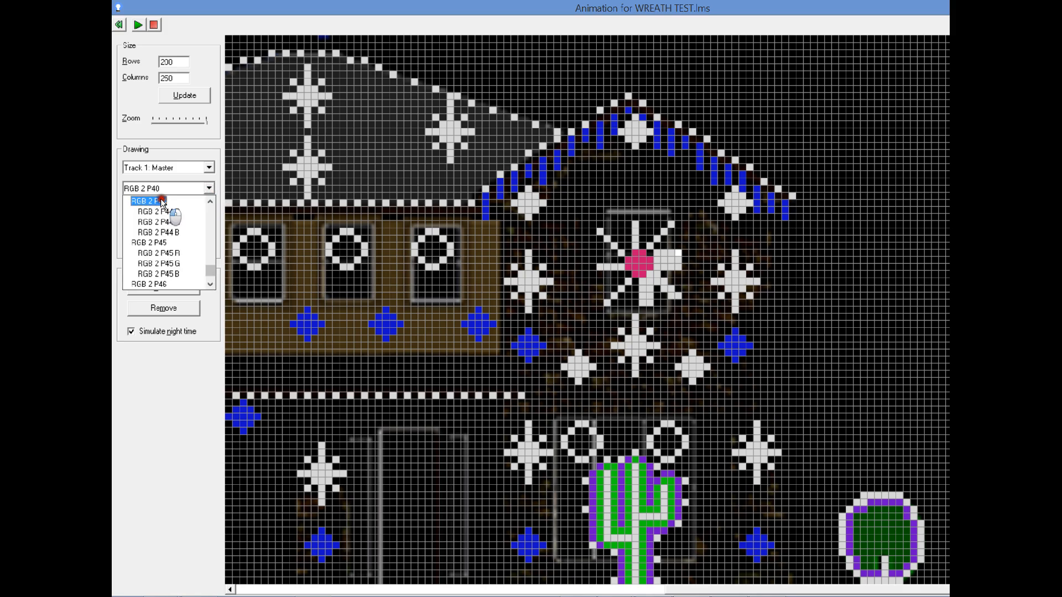
click(158, 201)
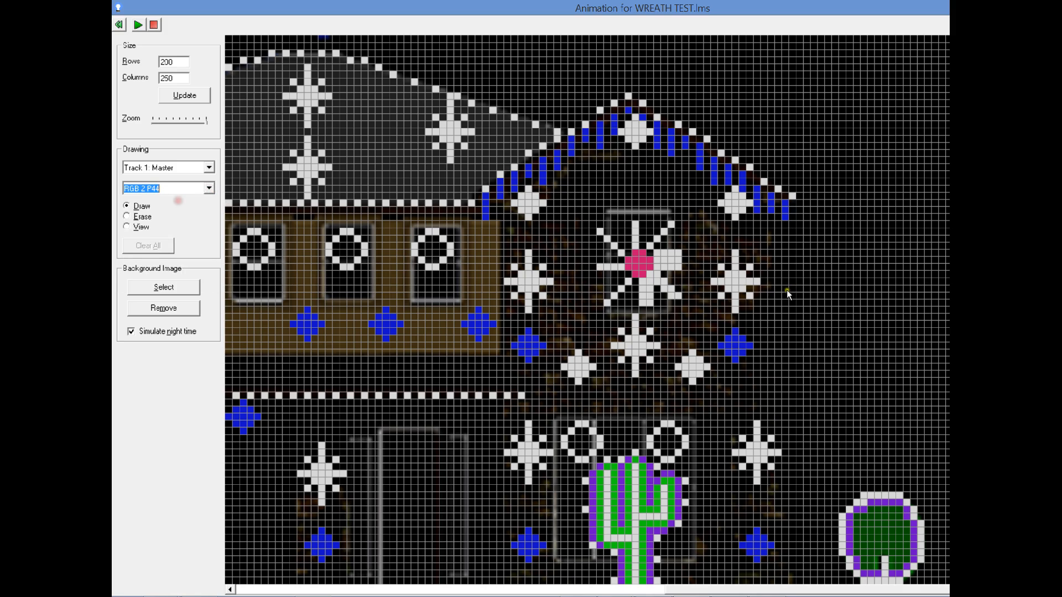
click(649, 250)
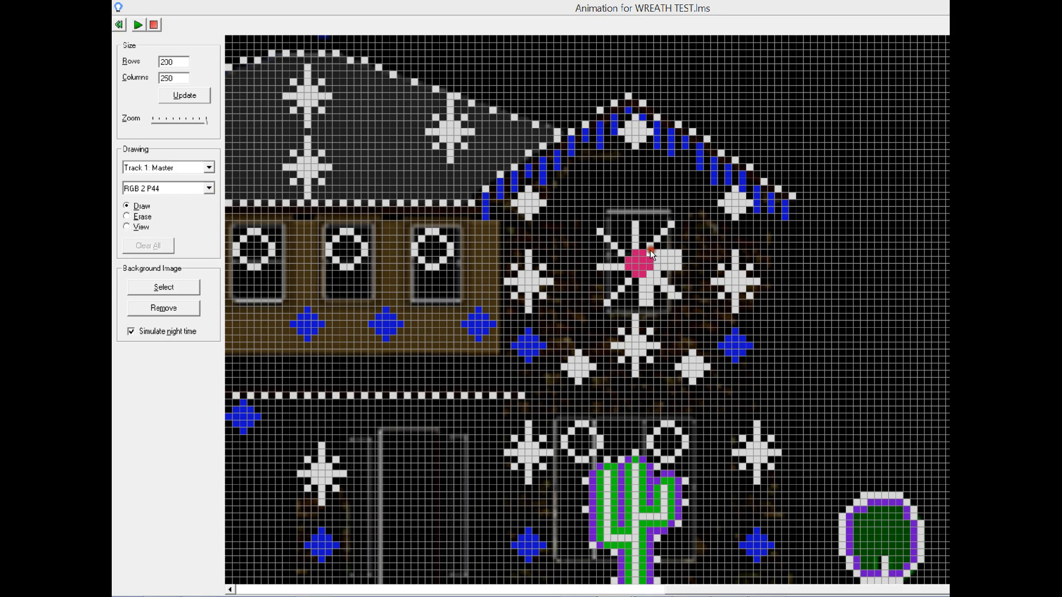
Select channel RGB 2 P43 and draw a cell just outward of the P44 cell along the upper-right diagonal arm.
click(210, 187)
click(211, 218)
click(166, 241)
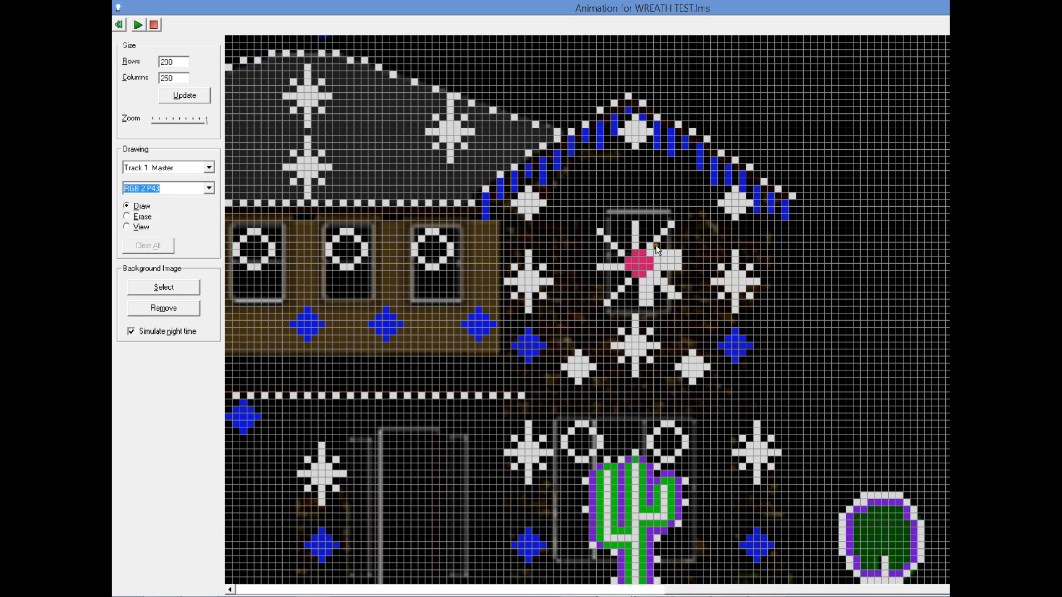
click(656, 246)
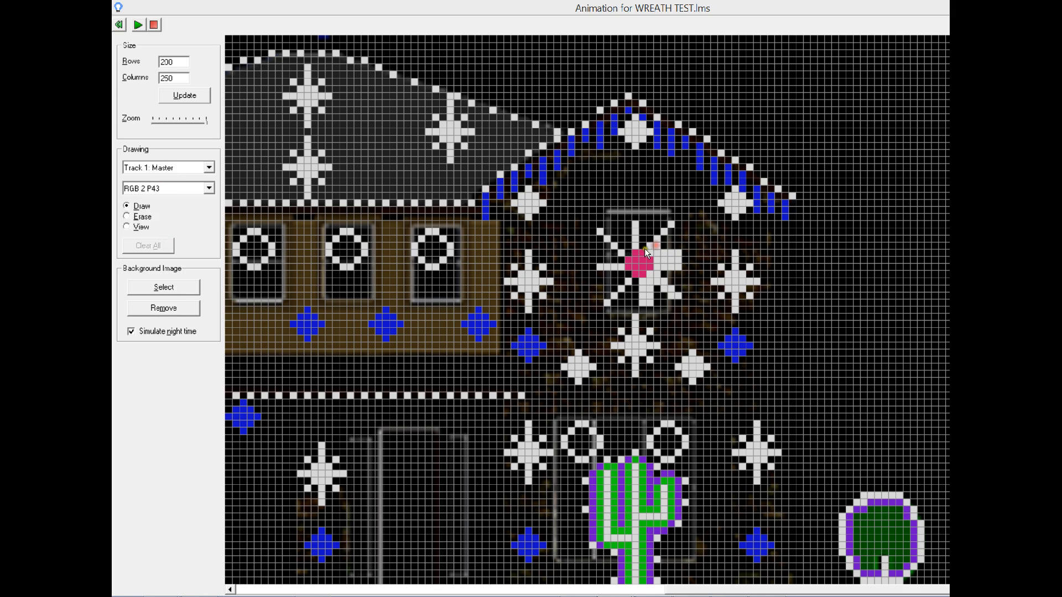
Select channel RGB 2 P42 and draw a cell further outward from the P43 cell along the upper-right diagonal arm.
click(208, 186)
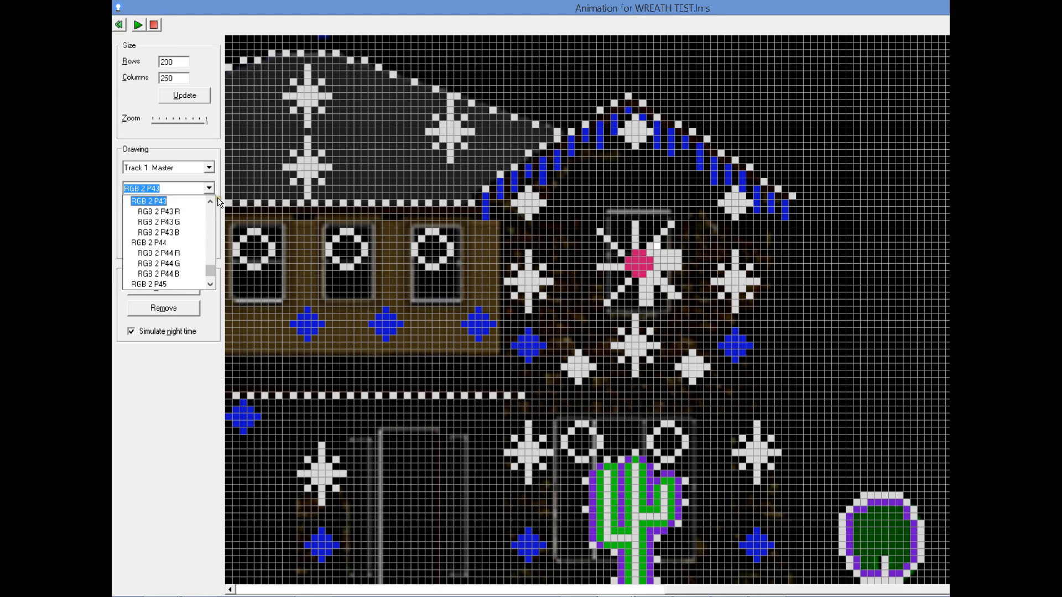
click(209, 200)
click(209, 200)
click(210, 200)
click(210, 201)
click(209, 200)
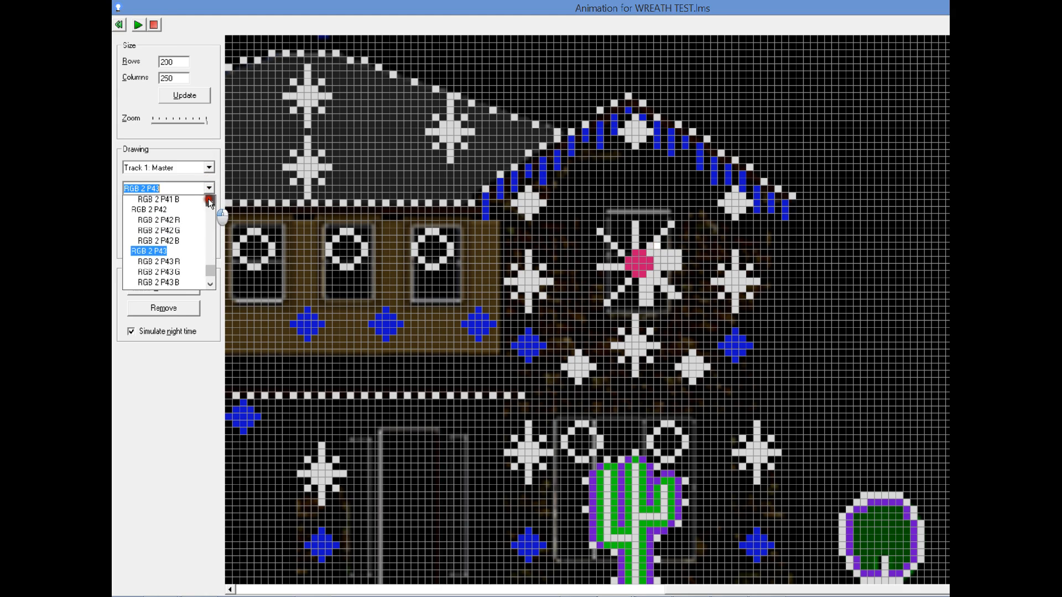
click(209, 200)
click(209, 200)
click(209, 200)
click(162, 242)
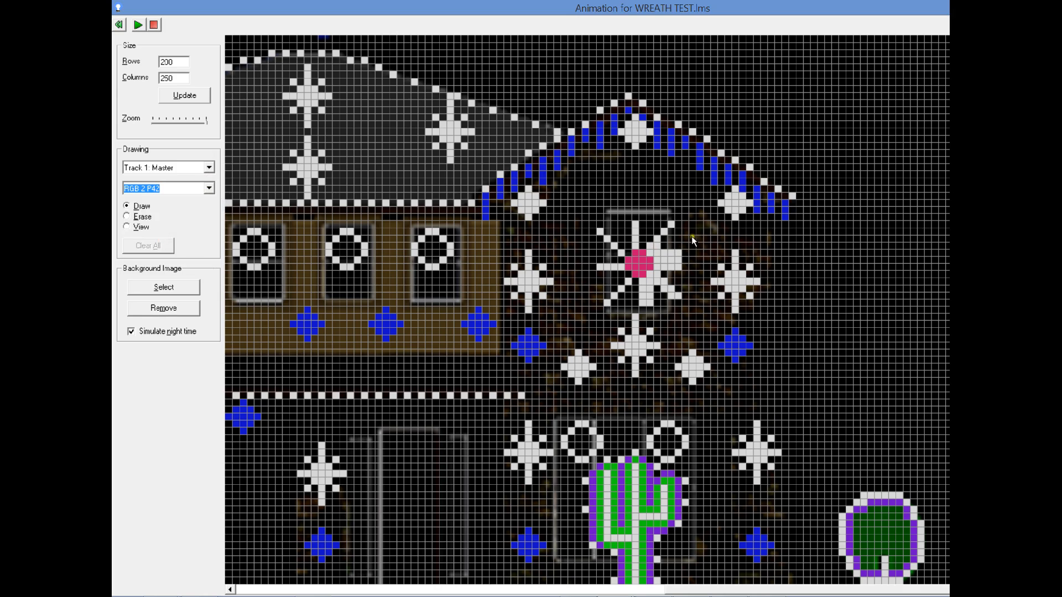
click(665, 238)
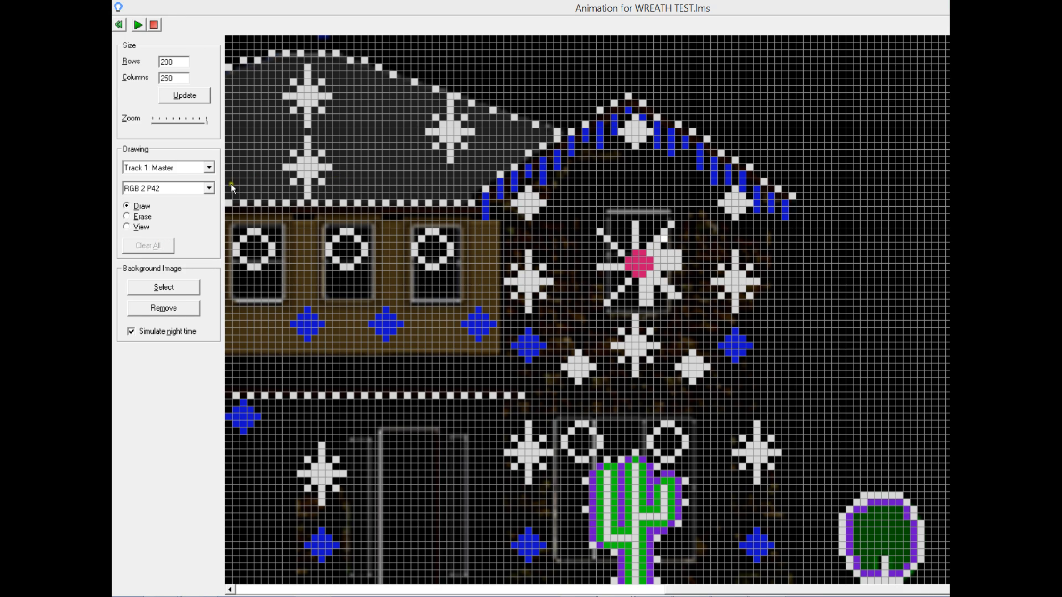
Select channel RGB 2 P41 and draw a cell at the outer end of the upper-right diagonal arm.
click(213, 187)
click(210, 213)
click(155, 246)
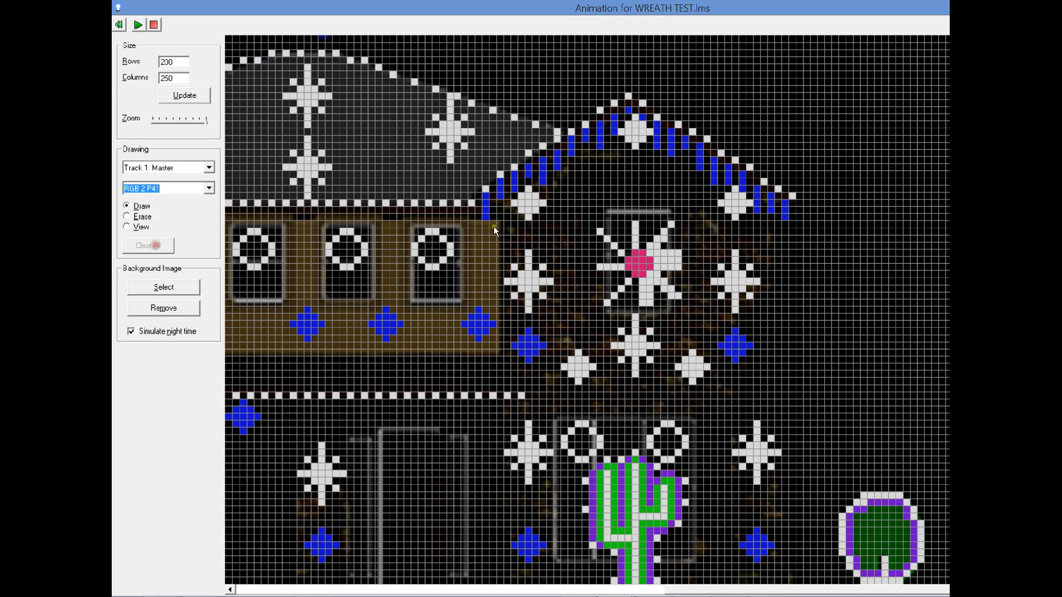
click(671, 228)
Consult the Excel wreath map, and draw the RGB 2 P60 cell just above the blob, on the right side of the upper vertical arm.
key(alt+Tab)
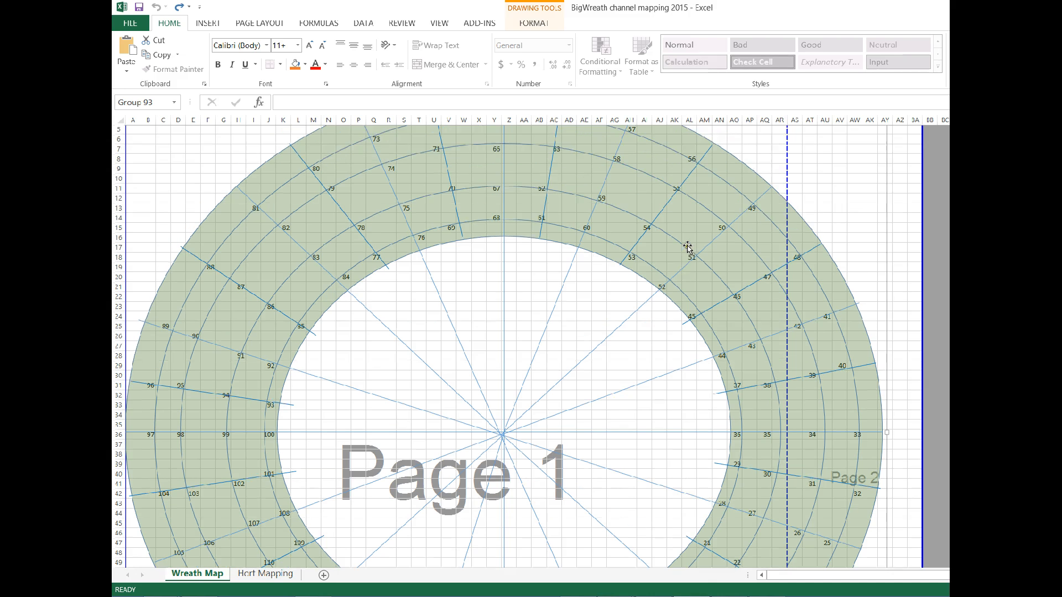
scroll(688, 247, up, 2)
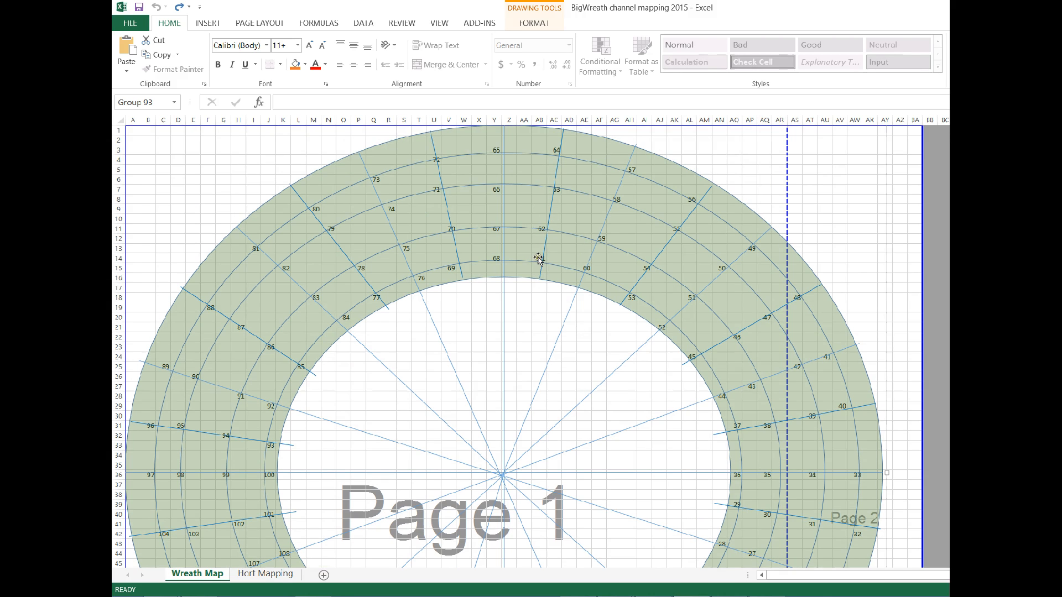
key(alt+Tab)
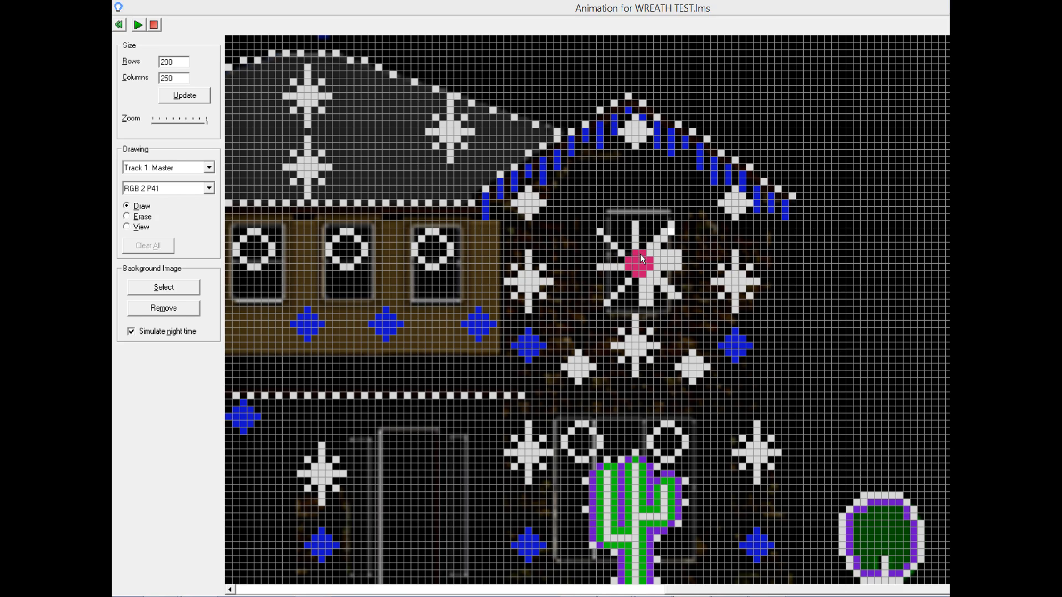
key(alt+Tab)
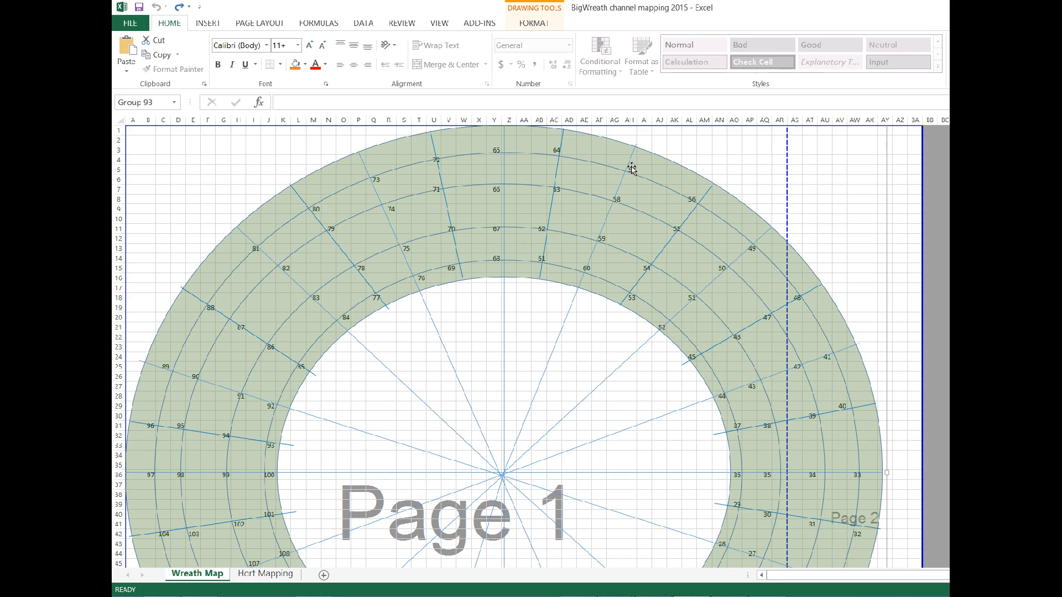
key(alt+Tab)
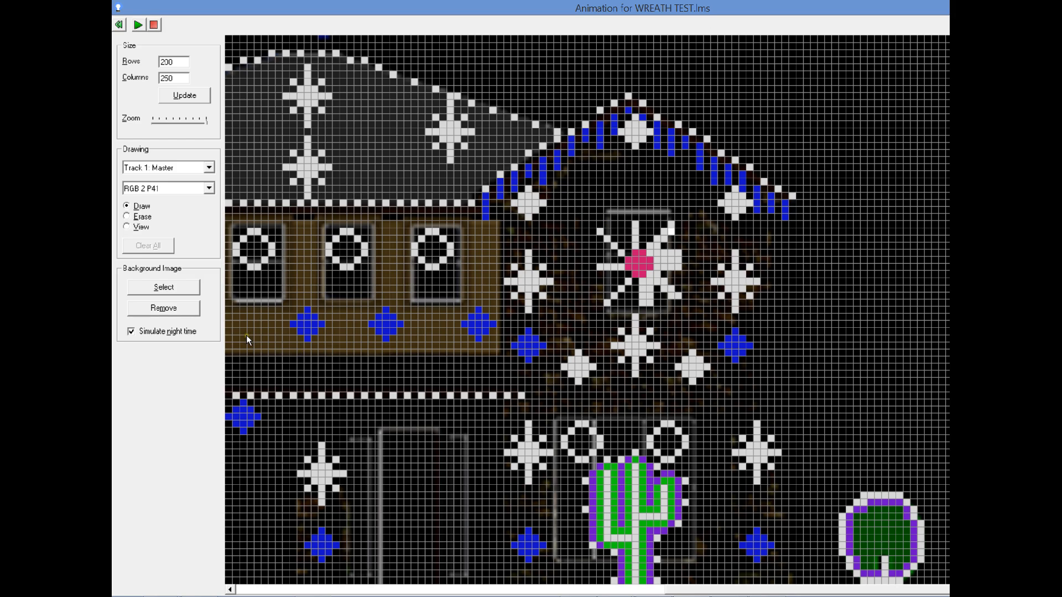
click(208, 189)
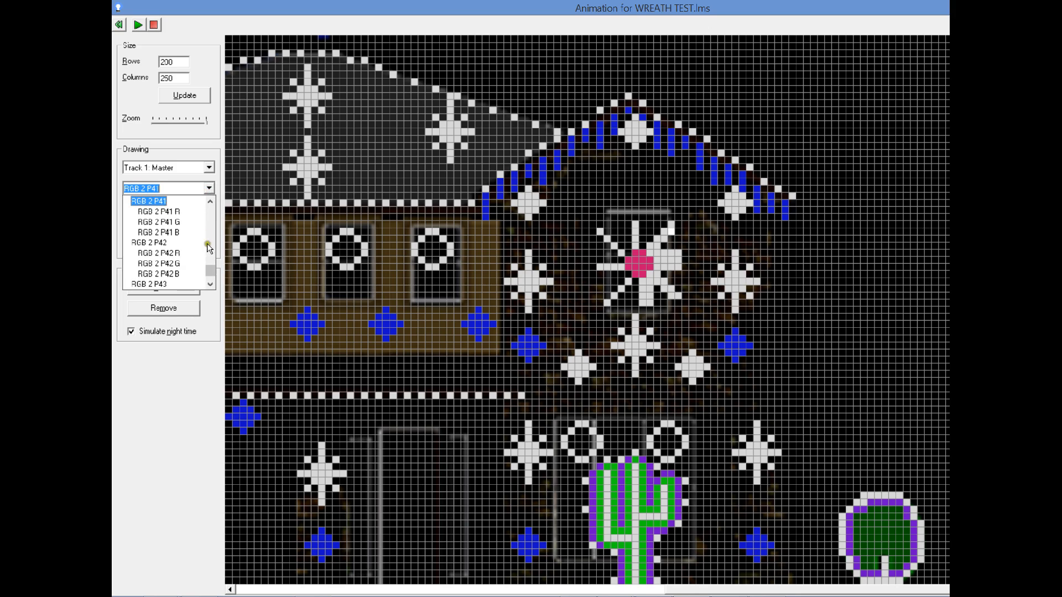
click(208, 277)
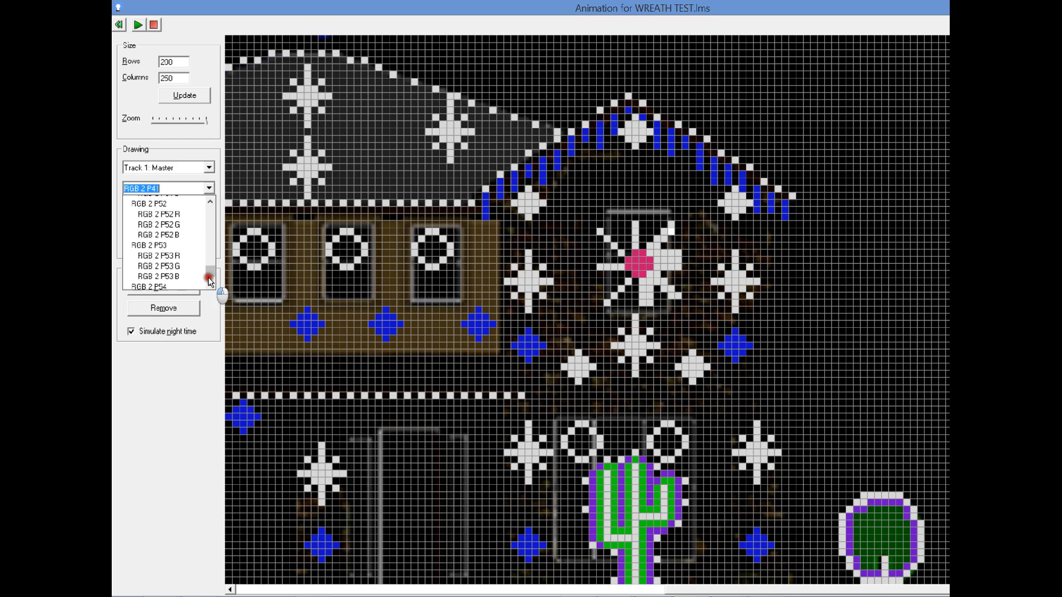
click(208, 277)
click(208, 277)
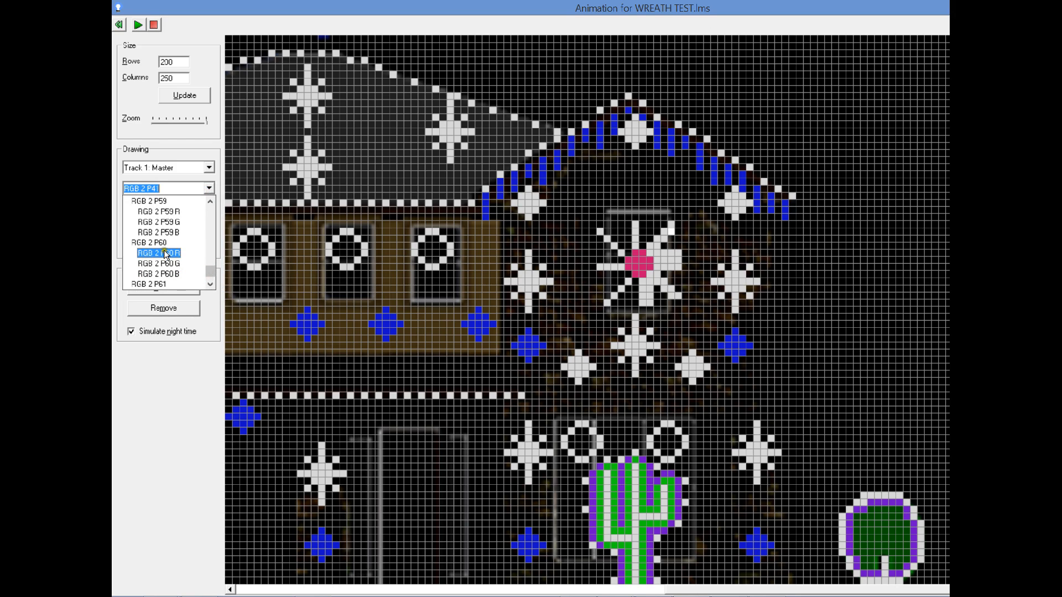
click(160, 248)
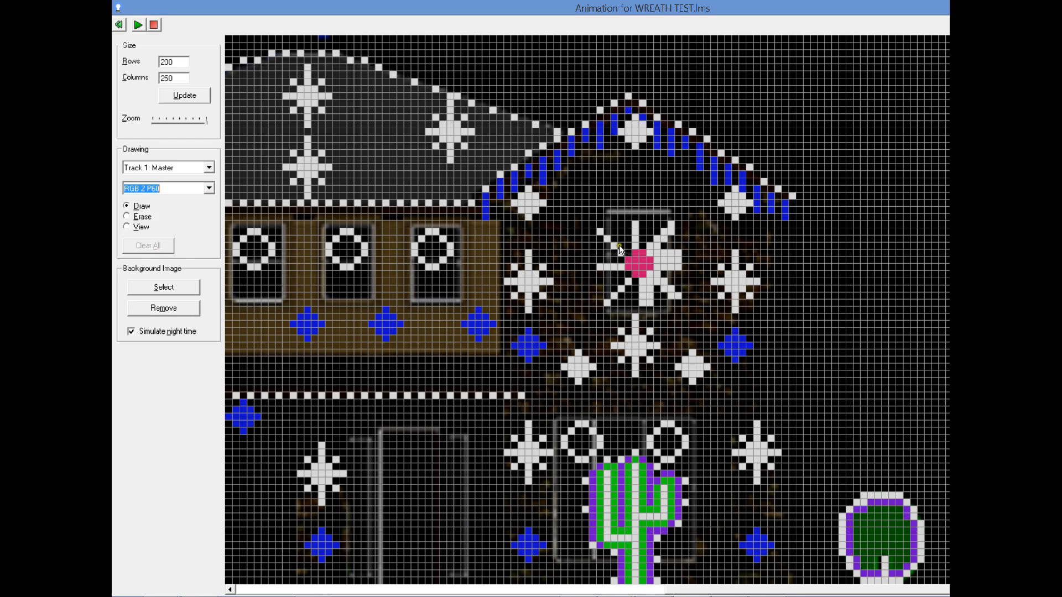
click(643, 246)
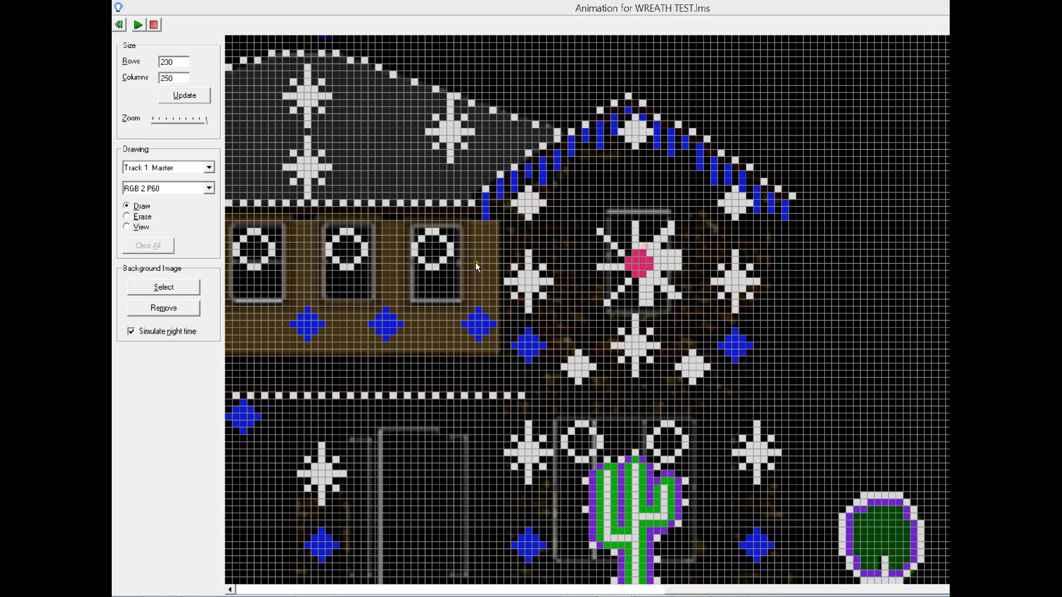
Select channel RGB 2 P59 and draw a cell just above the P60 cell on the upper vertical arm's right side.
click(208, 188)
click(210, 202)
click(210, 203)
click(210, 202)
click(210, 203)
click(210, 203)
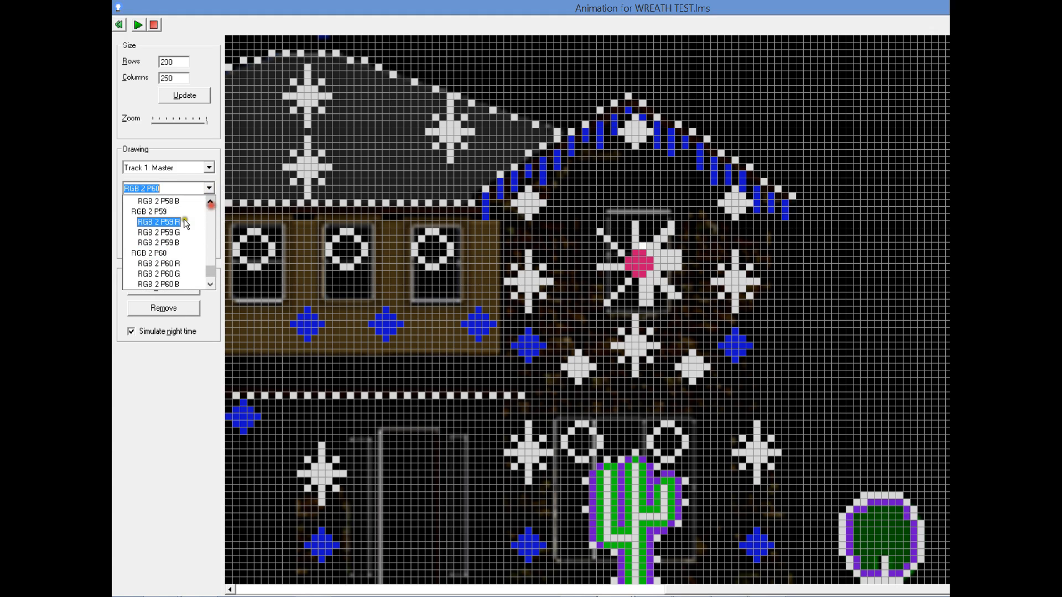
click(162, 212)
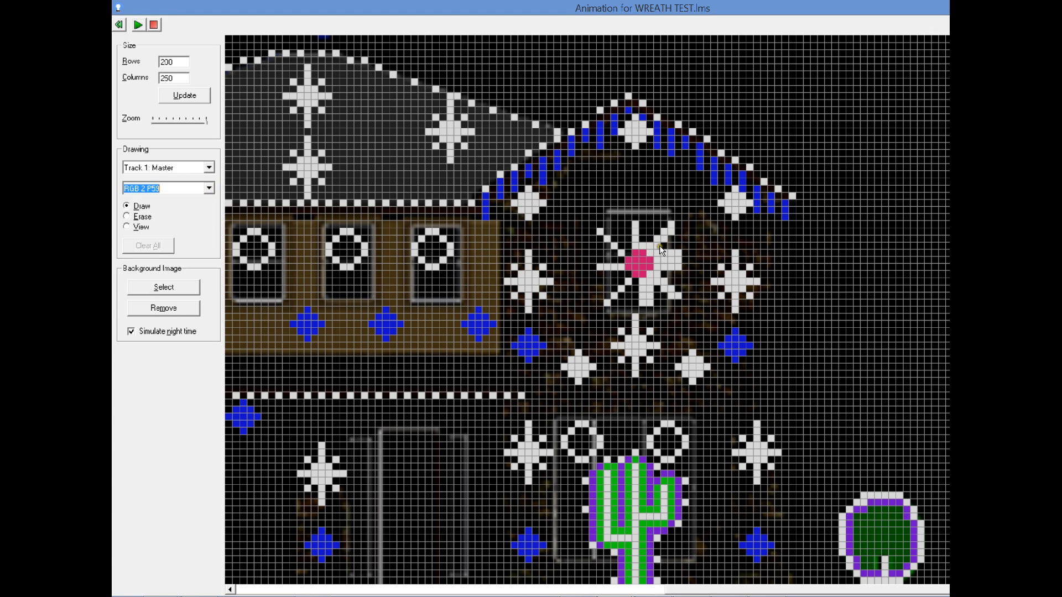
click(641, 238)
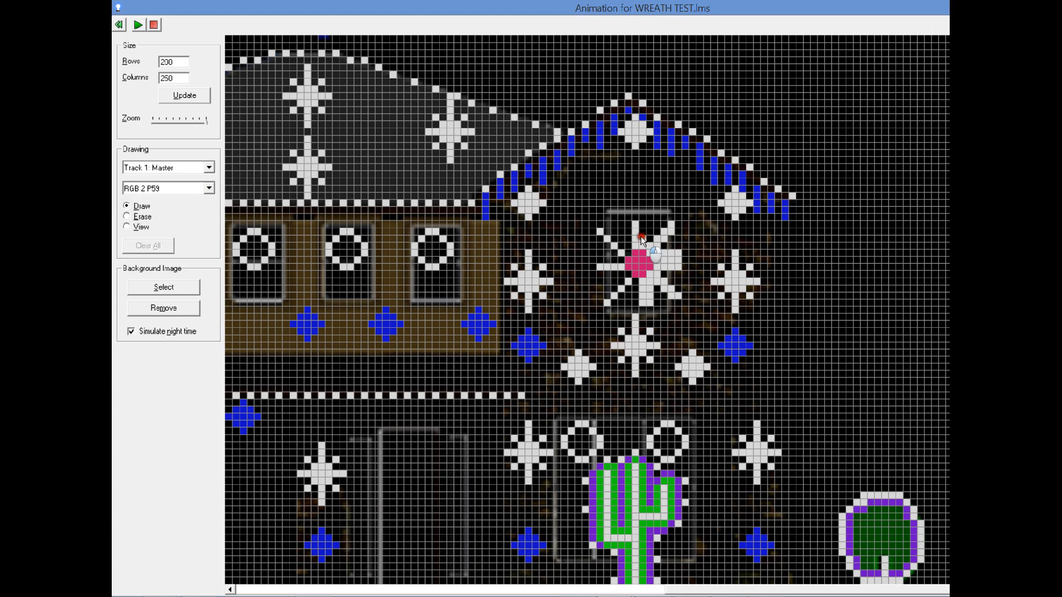
Select channel RGB 2 P58 and draw a cell above the P59 cell on the upper vertical arm's right side.
click(208, 188)
click(210, 213)
click(210, 212)
click(161, 242)
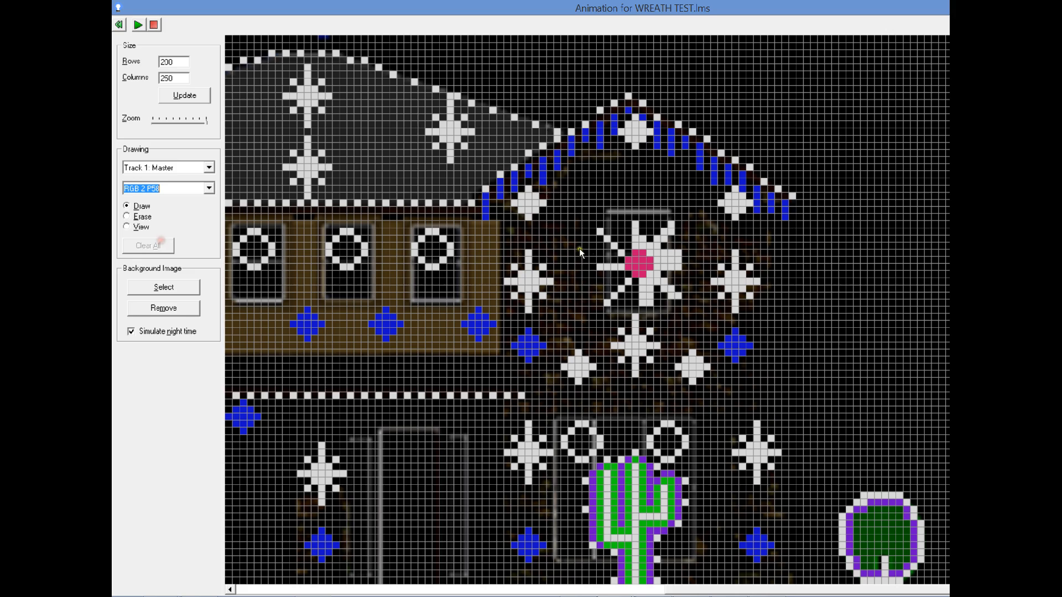
click(641, 232)
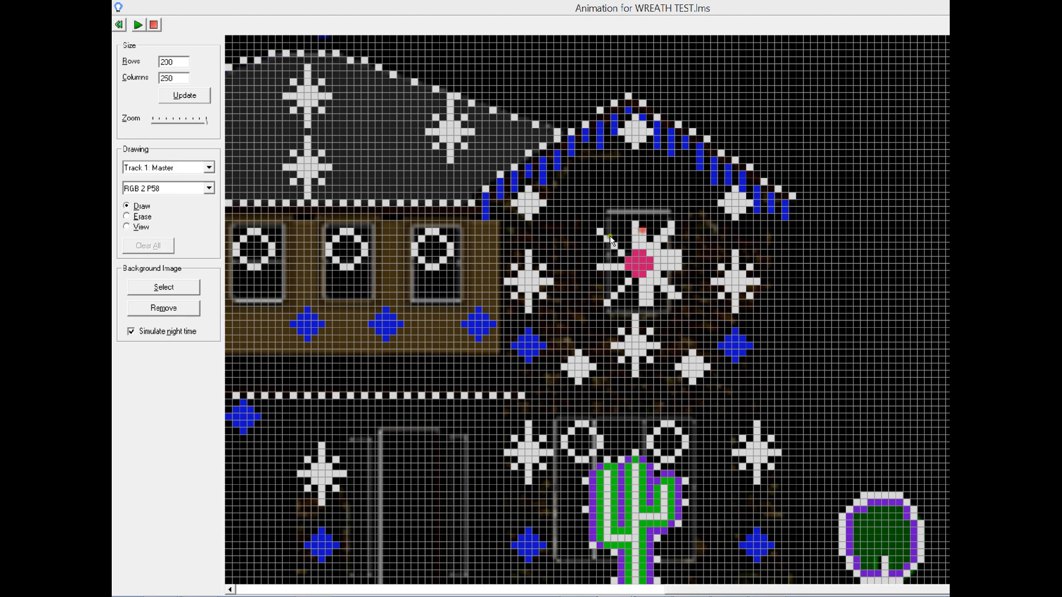
Select channel RGB 2 P57 and draw a cell at the outer end of the upper vertical arm's right side.
click(209, 189)
click(210, 213)
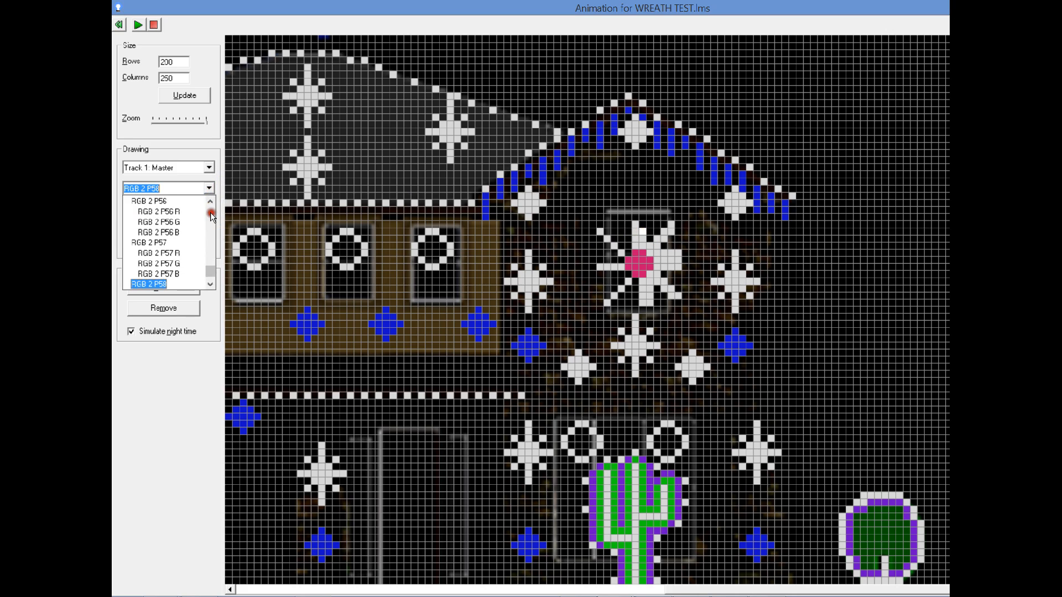
click(148, 237)
click(645, 222)
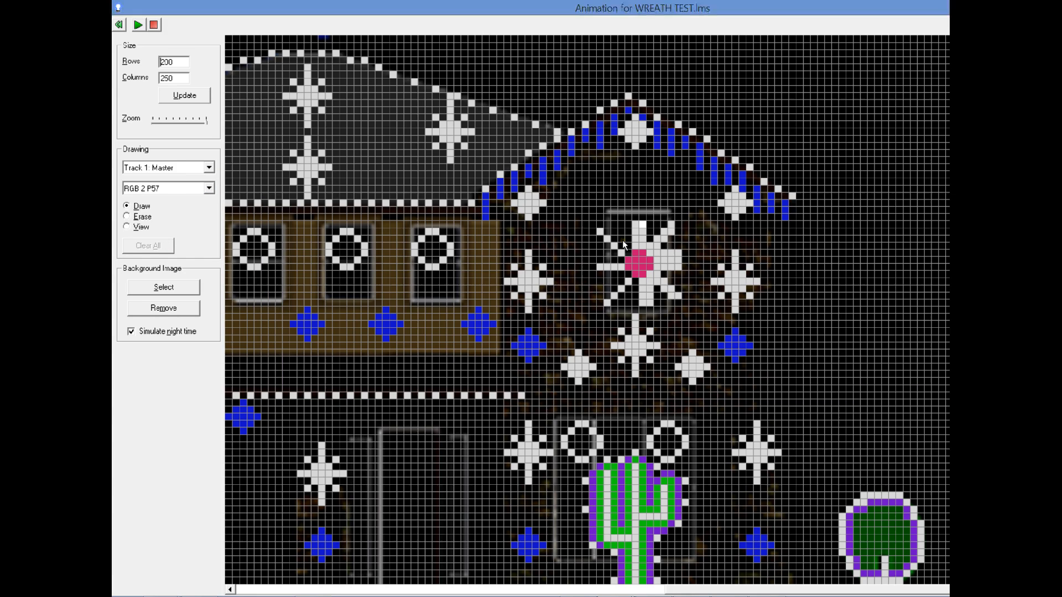
Consult the Excel wreath map for the next column of pixels, and select channel RGB 2 P69 for drawing in the animation.
key(alt+Tab)
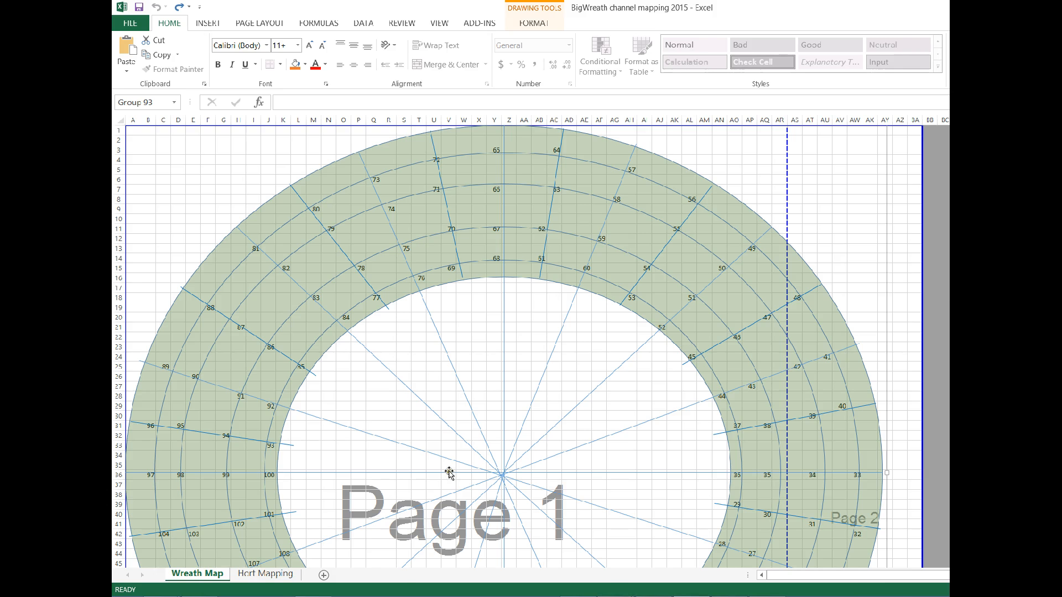
key(alt+Tab)
key(alt+Tab)
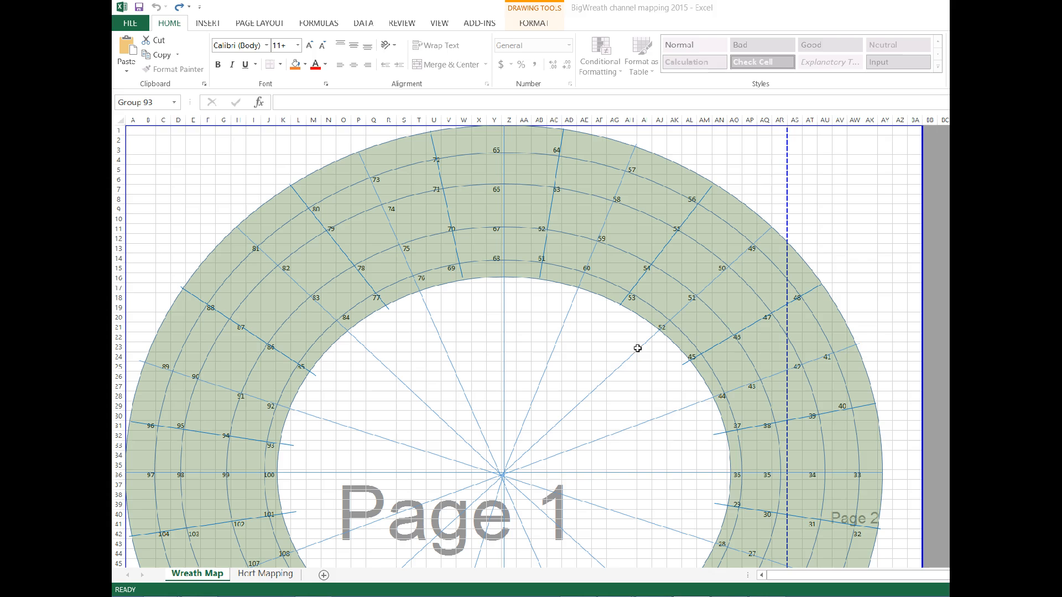
scroll(433, 419, down, 1)
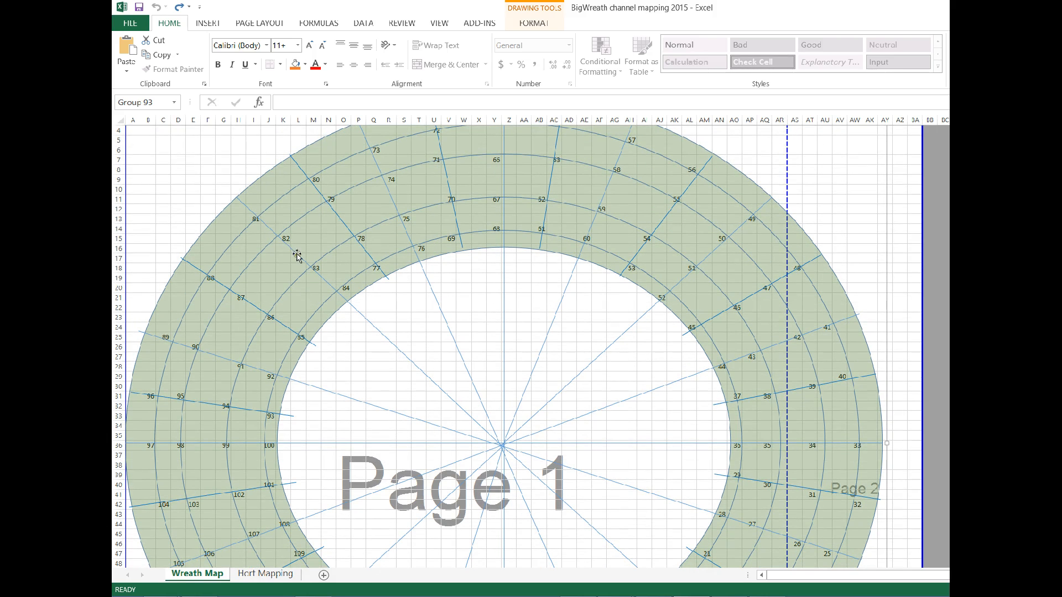
scroll(253, 208, up, 1)
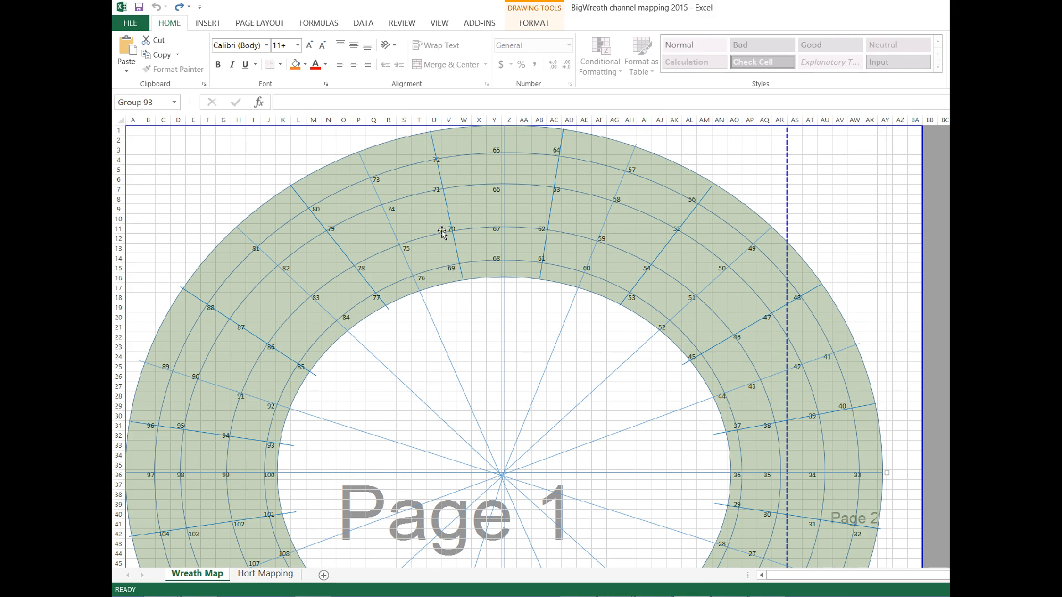
key(alt+Tab)
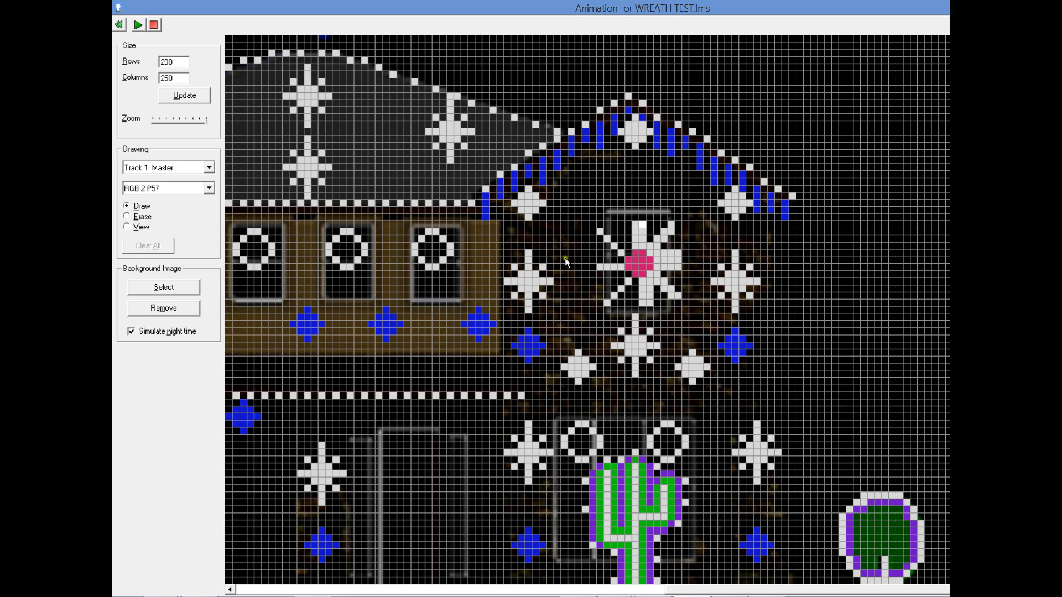
click(208, 188)
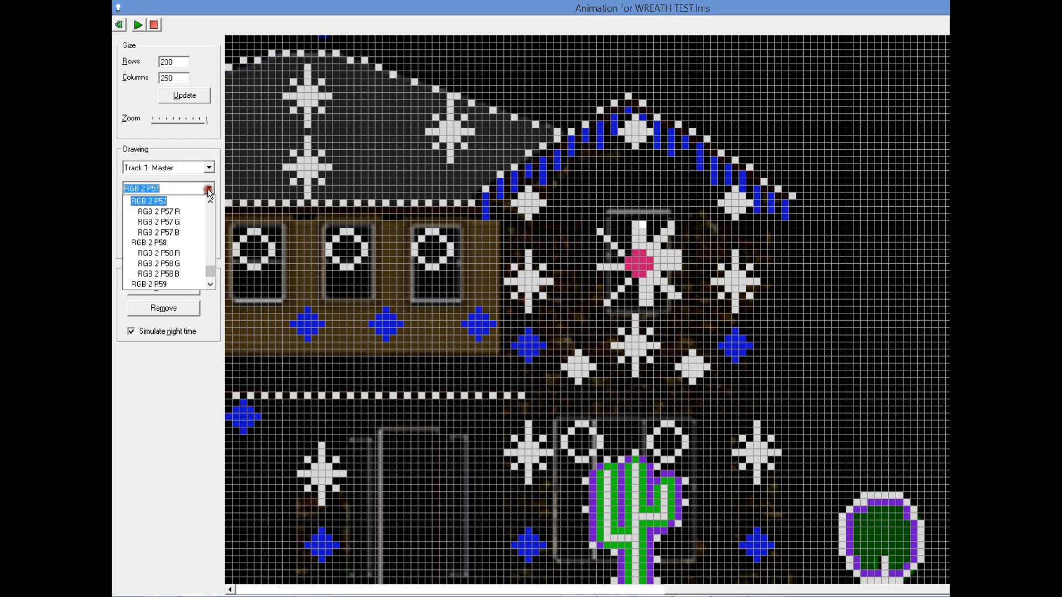
click(208, 281)
click(208, 280)
click(209, 276)
click(209, 277)
click(209, 277)
click(209, 276)
click(209, 276)
click(209, 277)
click(181, 263)
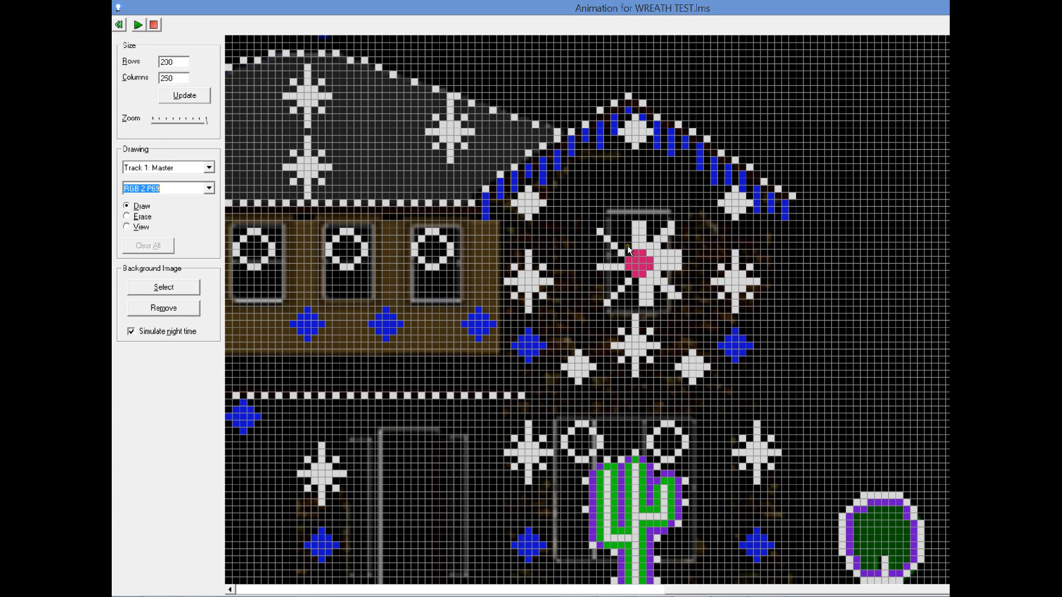
Check the Excel wreath map, and draw the RGB 2 P70 cell on the left side of the upper vertical arm.
key(alt+Tab)
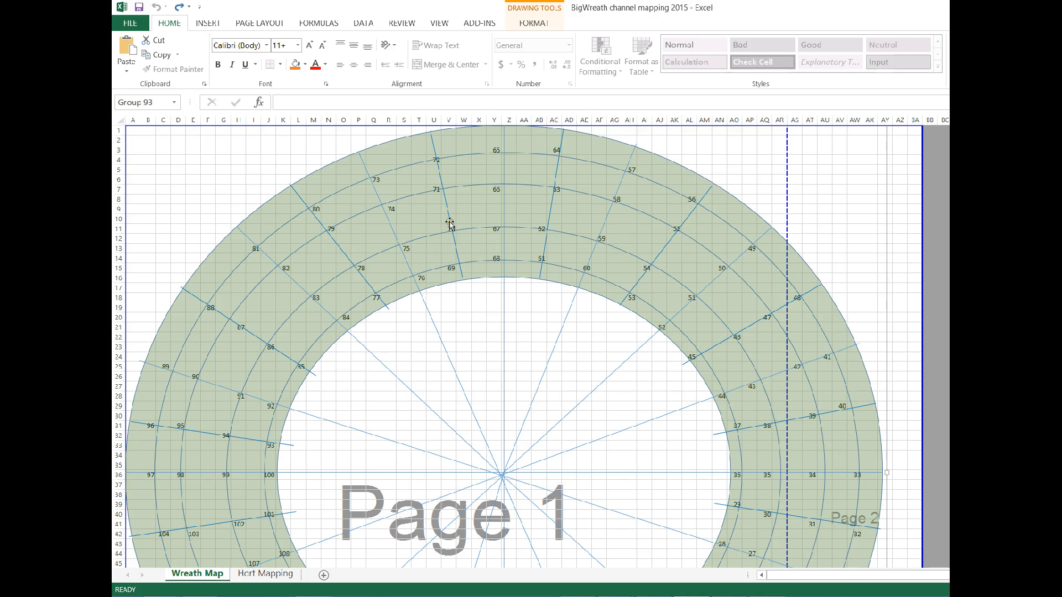
key(alt+Tab)
click(209, 188)
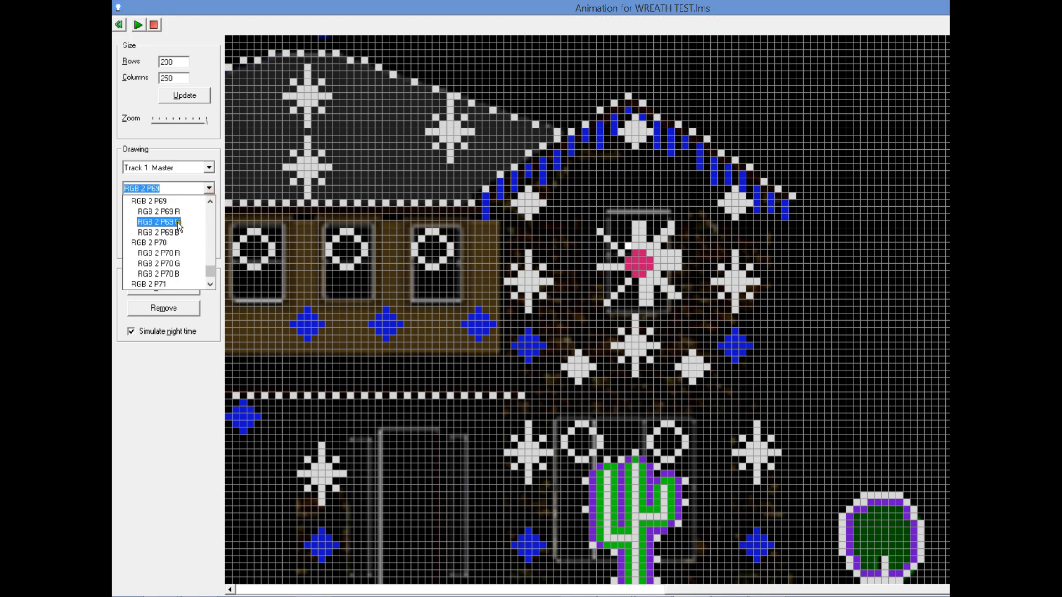
click(159, 243)
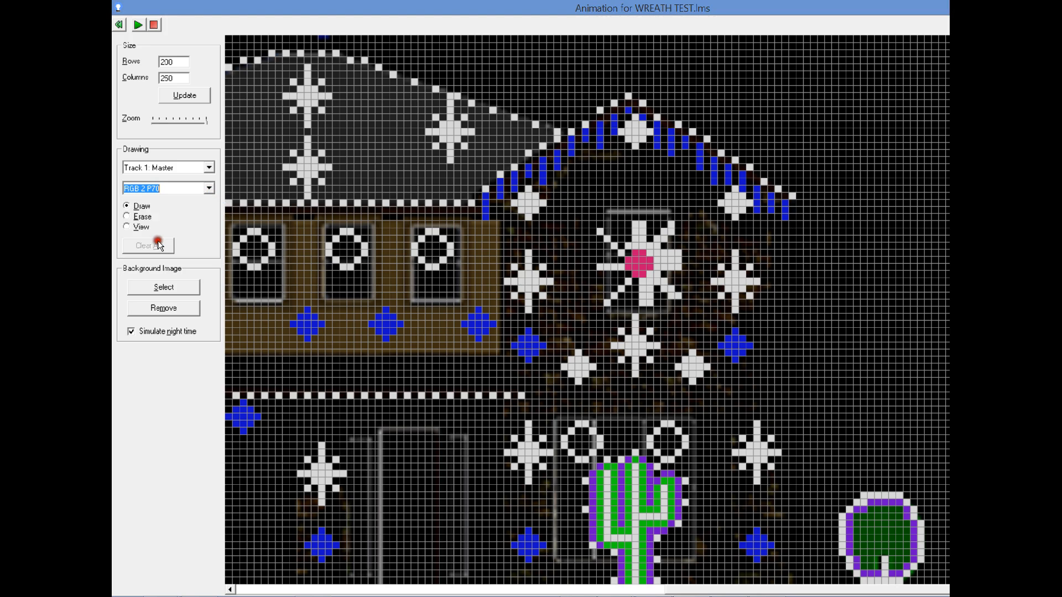
click(628, 237)
Select channel RGB 2 P71 and draw a cell above the P70 cell on the upper vertical arm's left side.
click(209, 189)
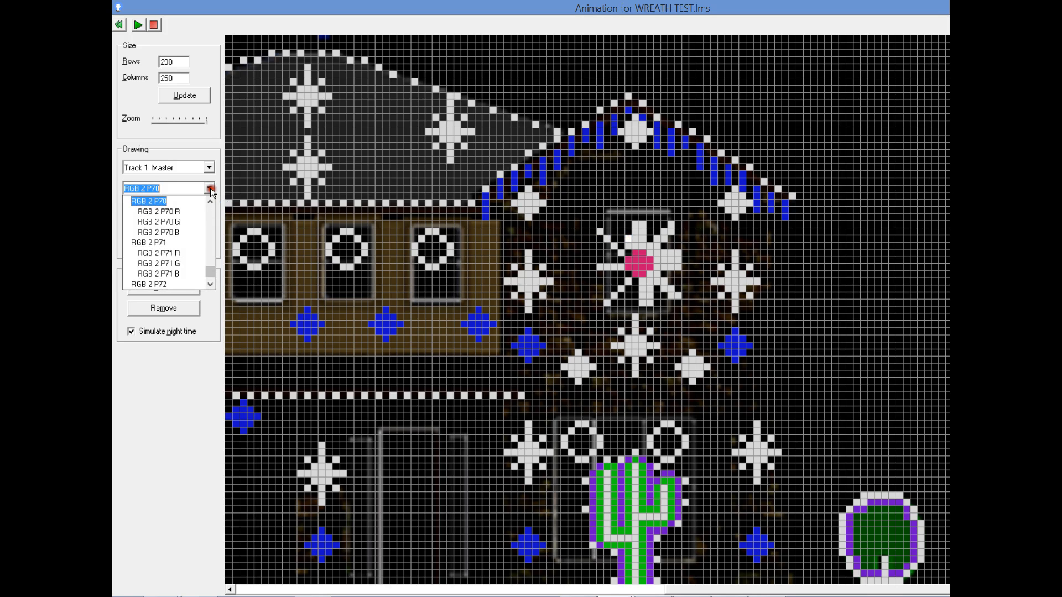
click(163, 242)
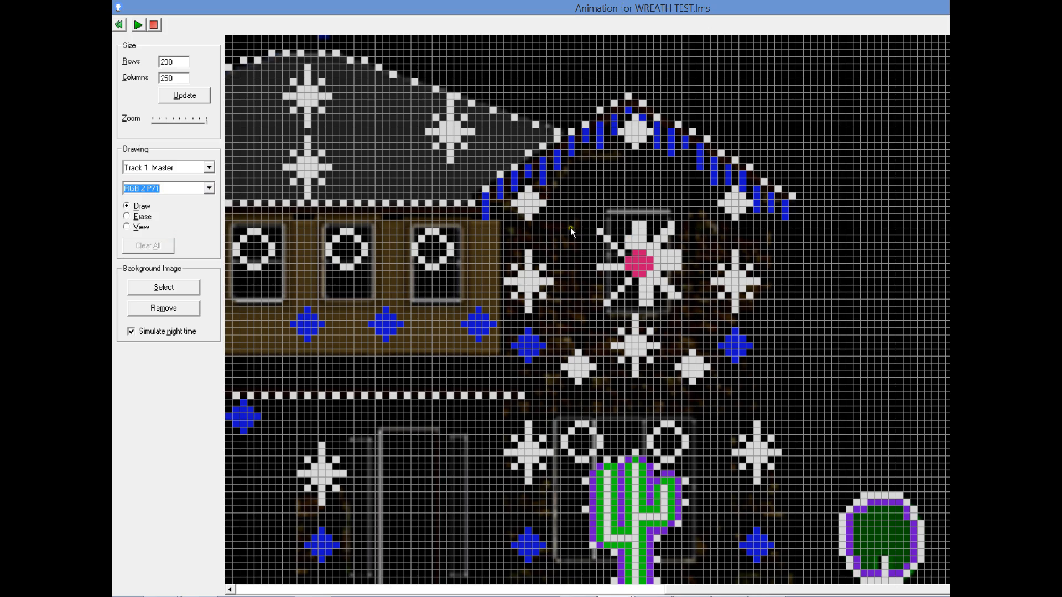
click(628, 229)
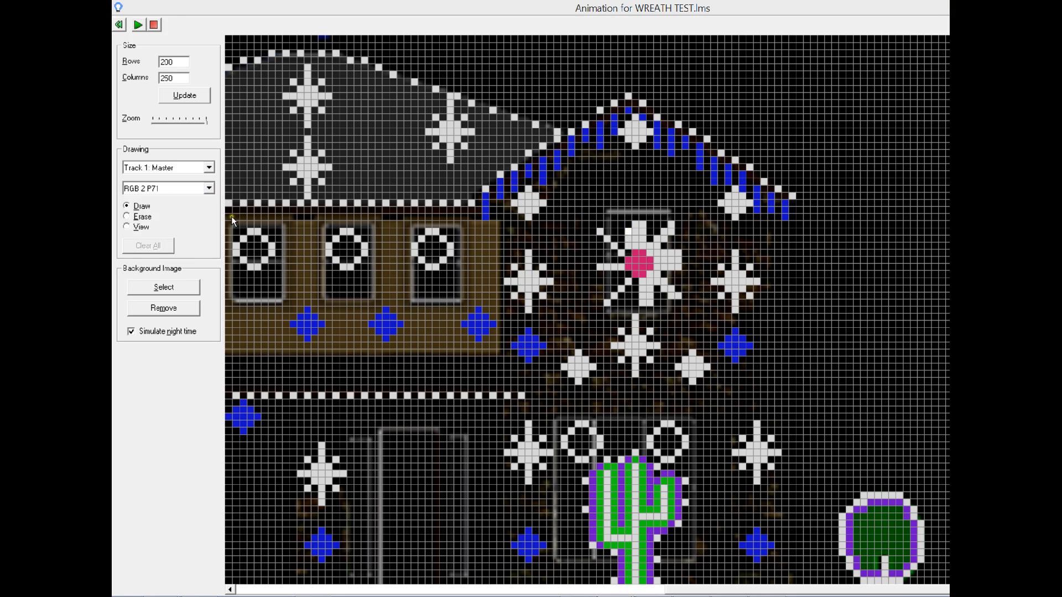
Select channel RGB 2 P72 and draw a cell at the outer end of the upper vertical arm's left side.
click(211, 189)
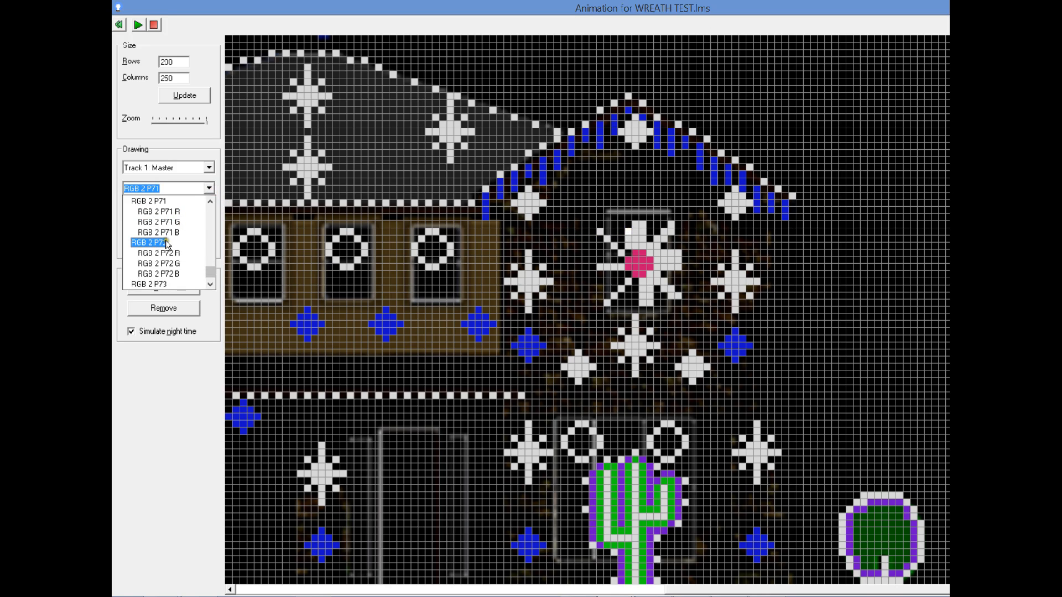
click(165, 240)
click(628, 223)
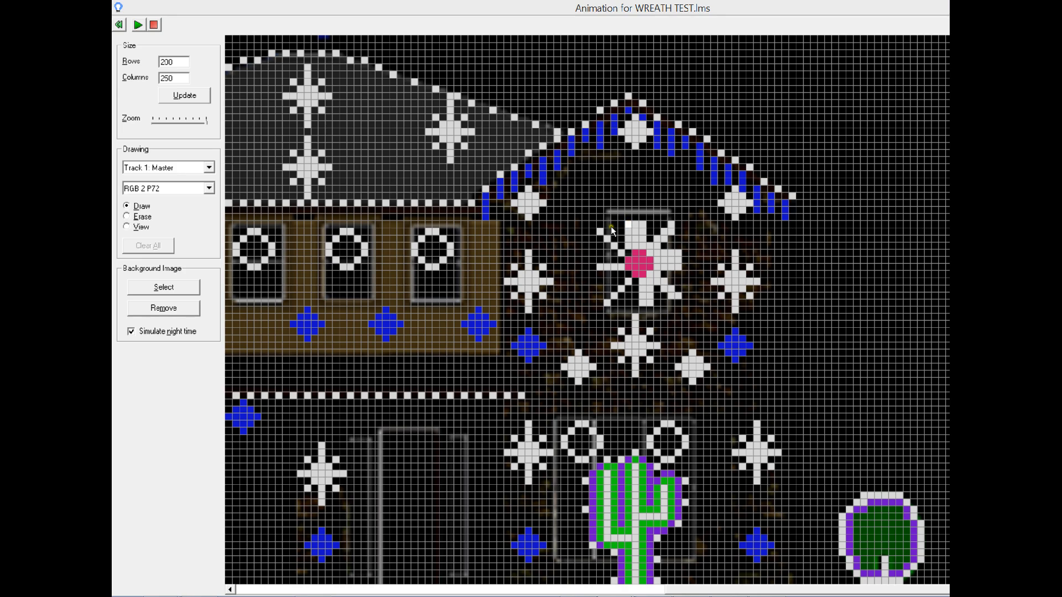
Consult the Excel wreath map, select channel RGB 2 P77 in the animation, and draw its cell at the inner end of the upper-left diagonal arm.
key(alt+Tab)
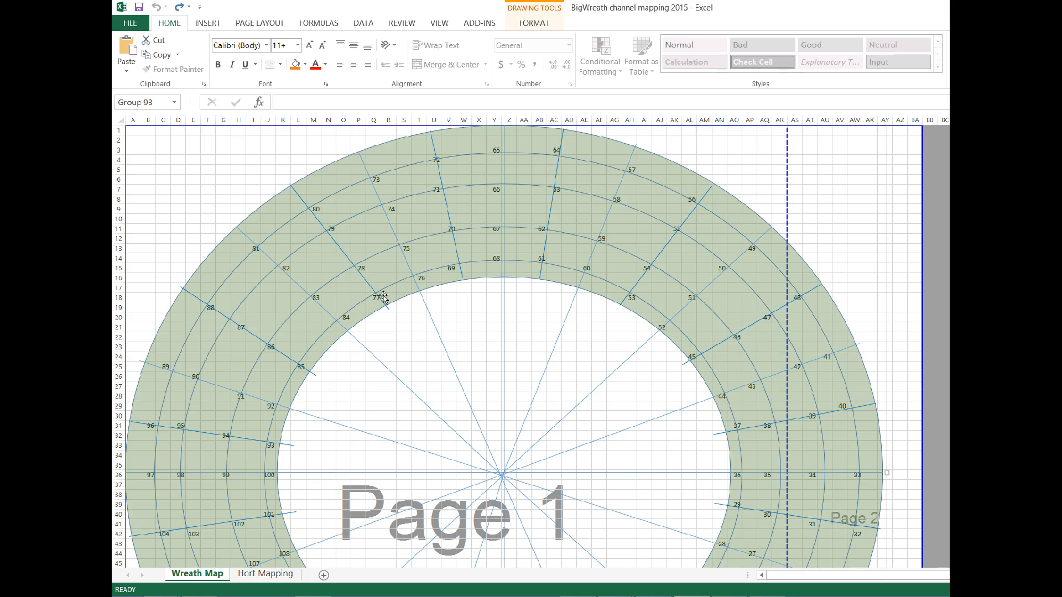
key(alt+Tab)
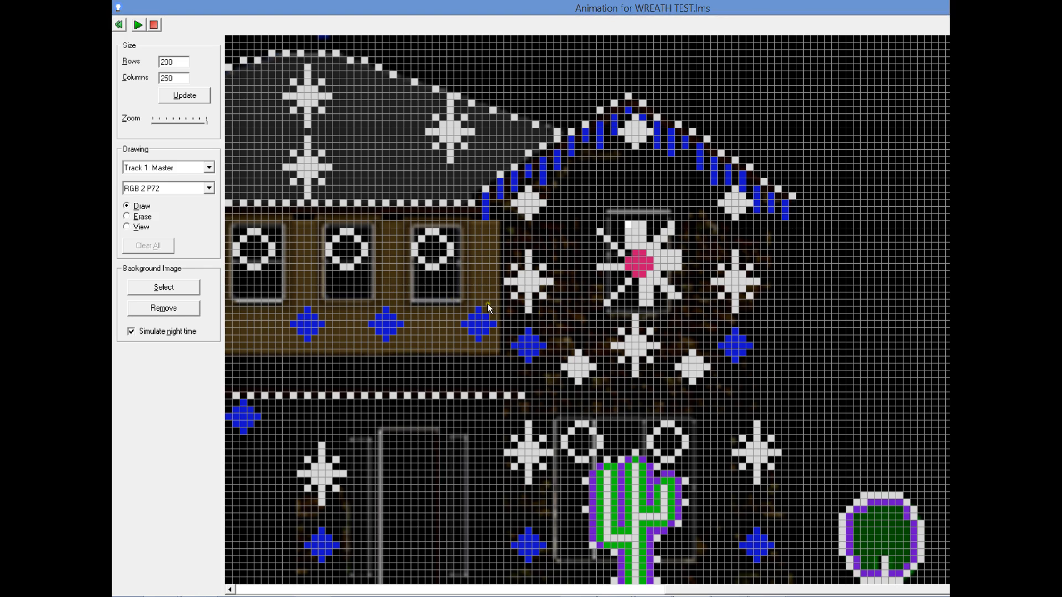
key(alt+Tab)
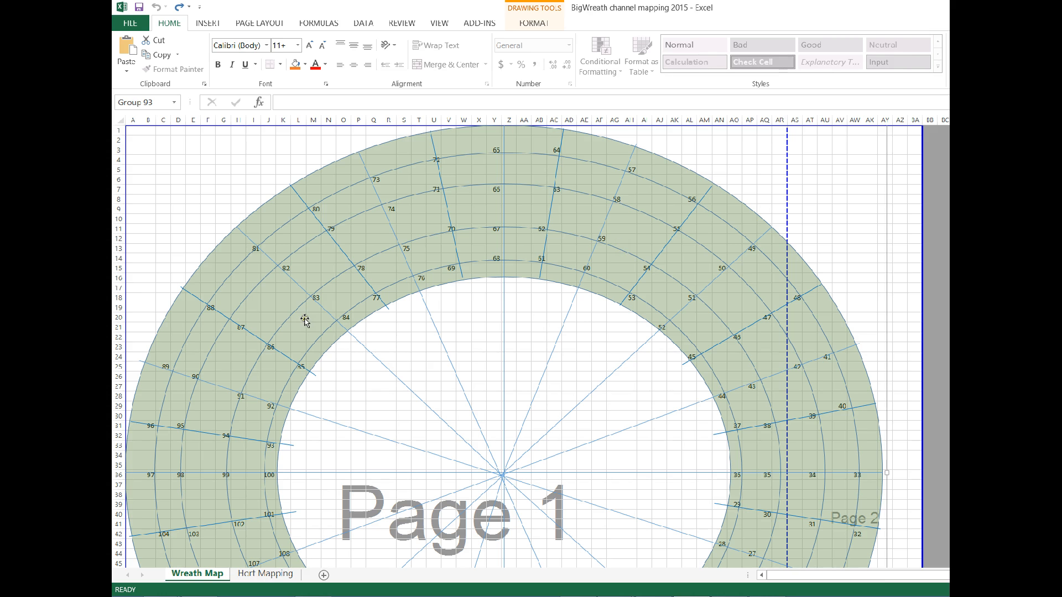
key(alt+Tab)
click(208, 187)
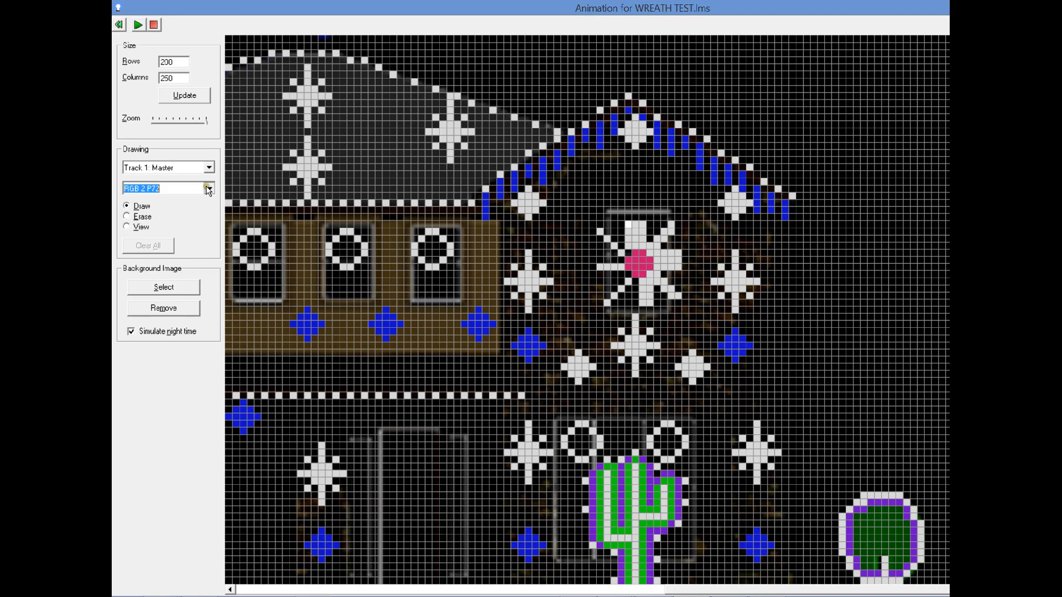
click(208, 283)
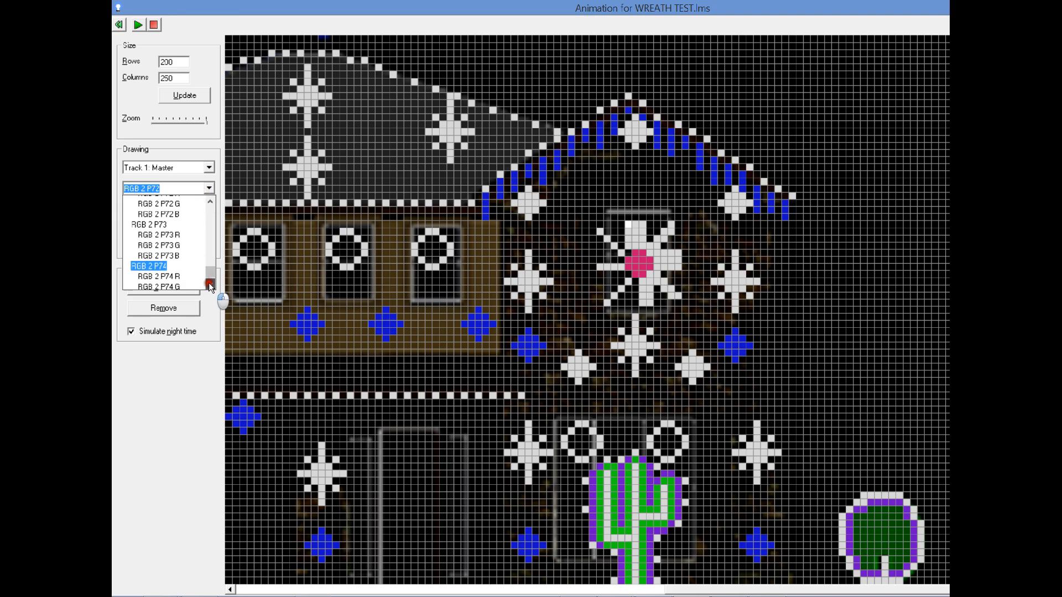
drag(208, 283, 209, 284)
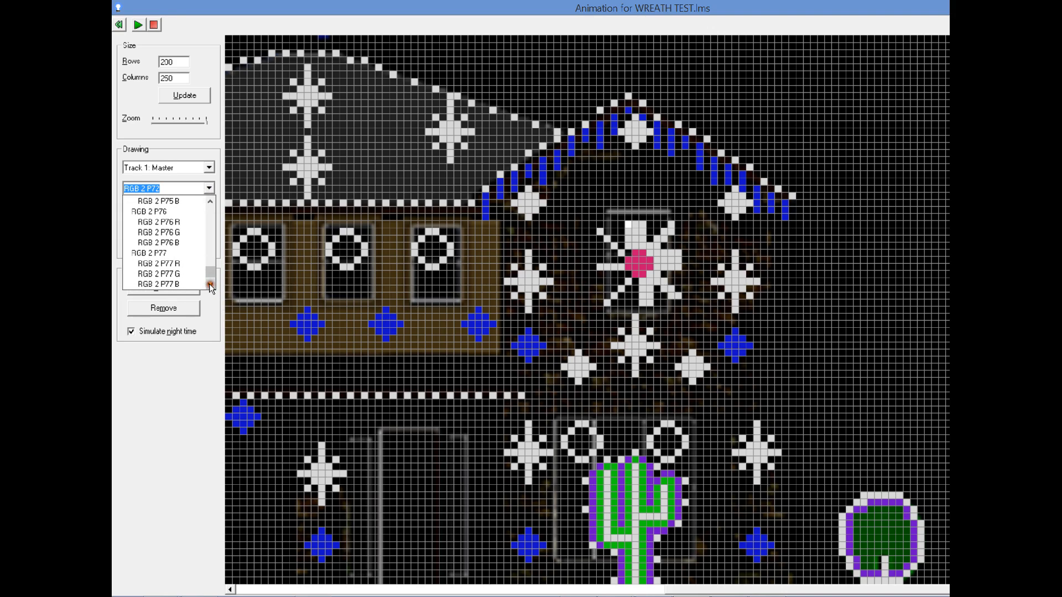
click(160, 255)
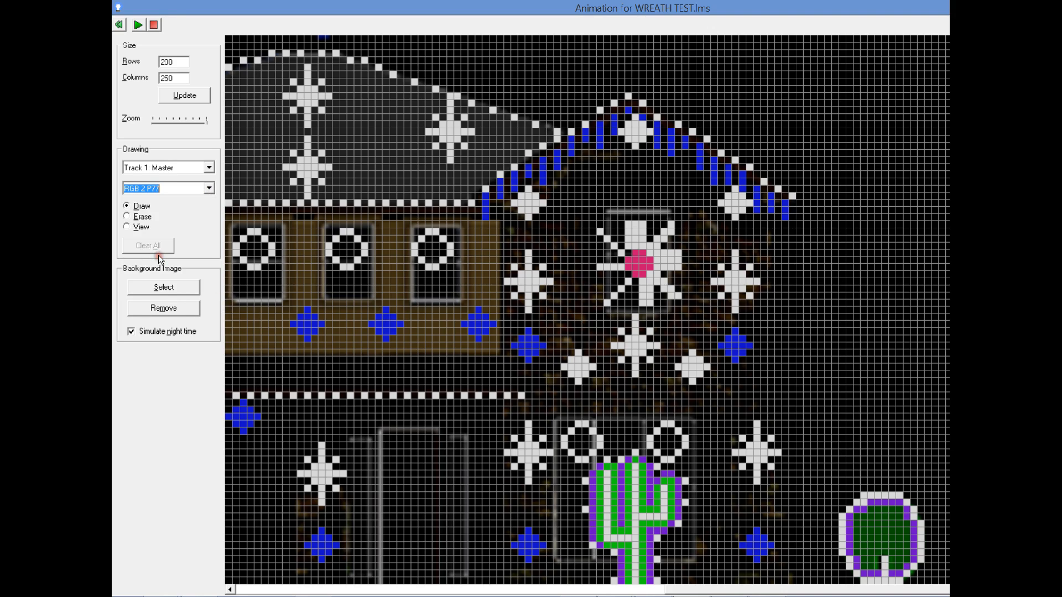
click(627, 252)
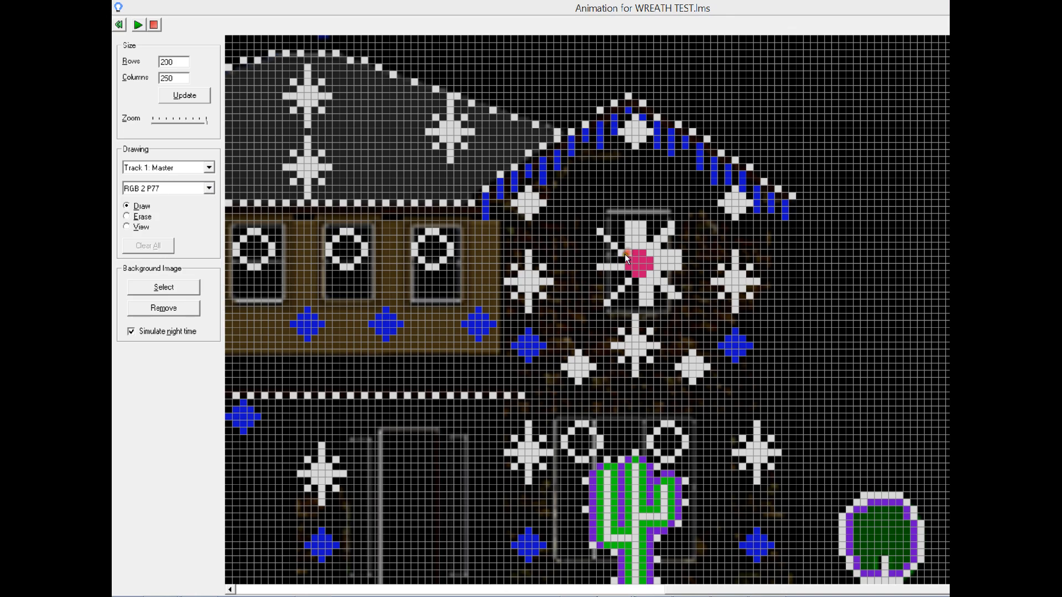
Draw the RGB 2 P78 and RGB 2 P79 cells diagonally outward from the P77 cell along the upper-left arm.
click(209, 189)
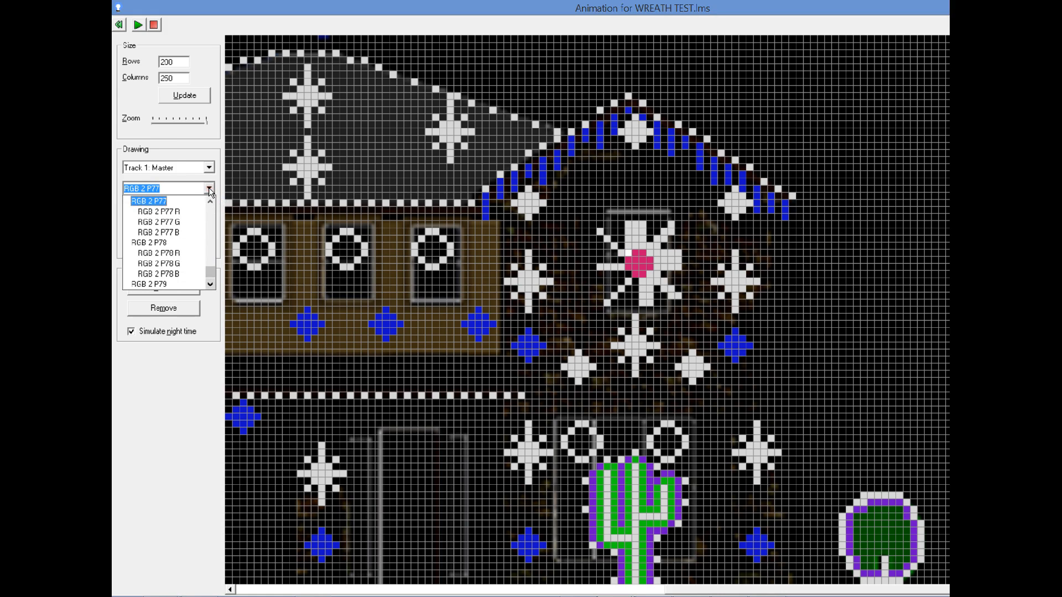
click(163, 244)
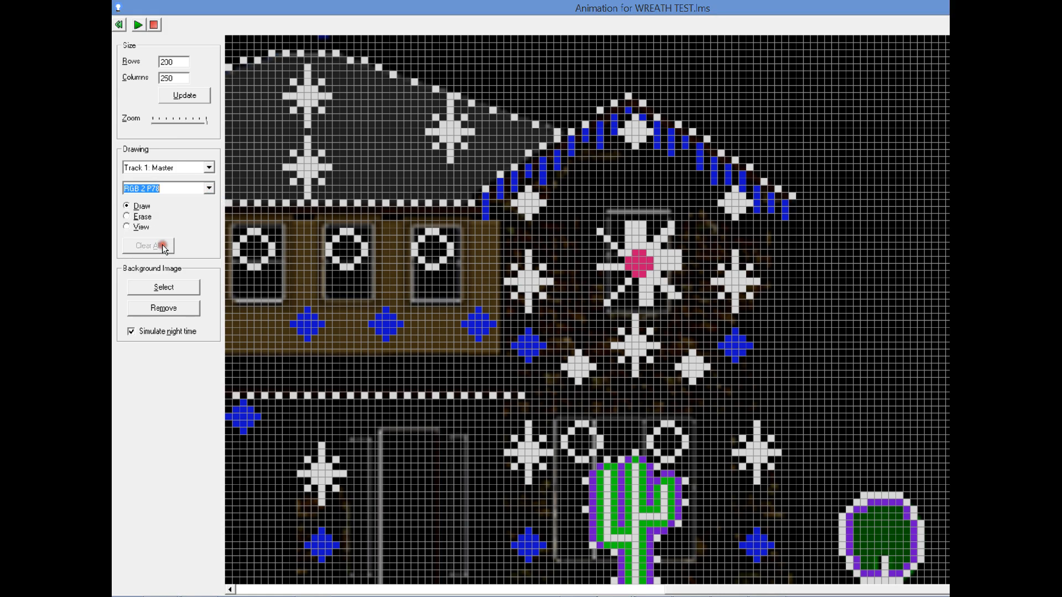
click(620, 245)
click(210, 190)
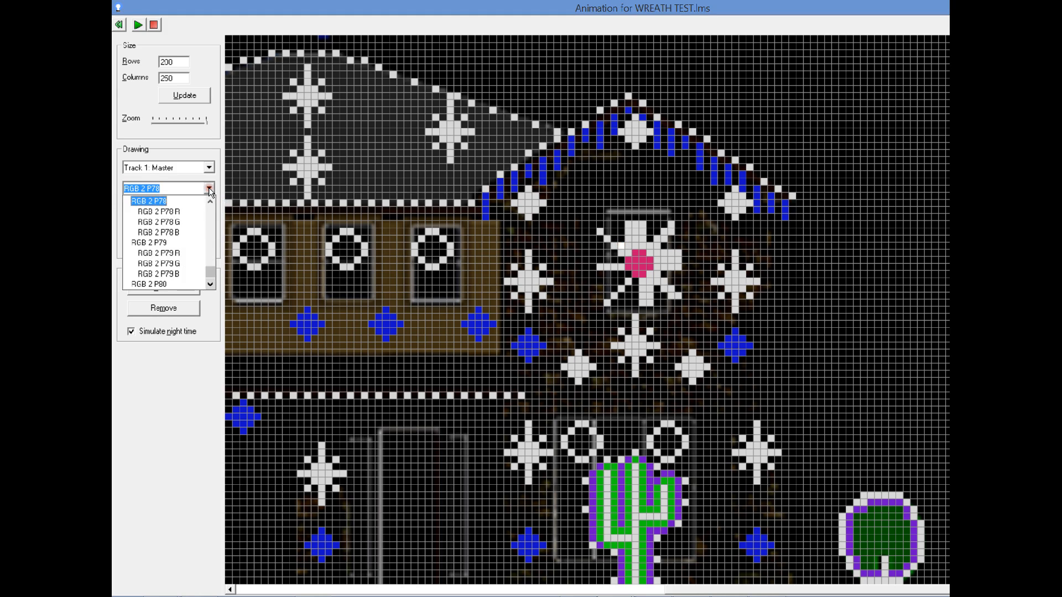
click(158, 244)
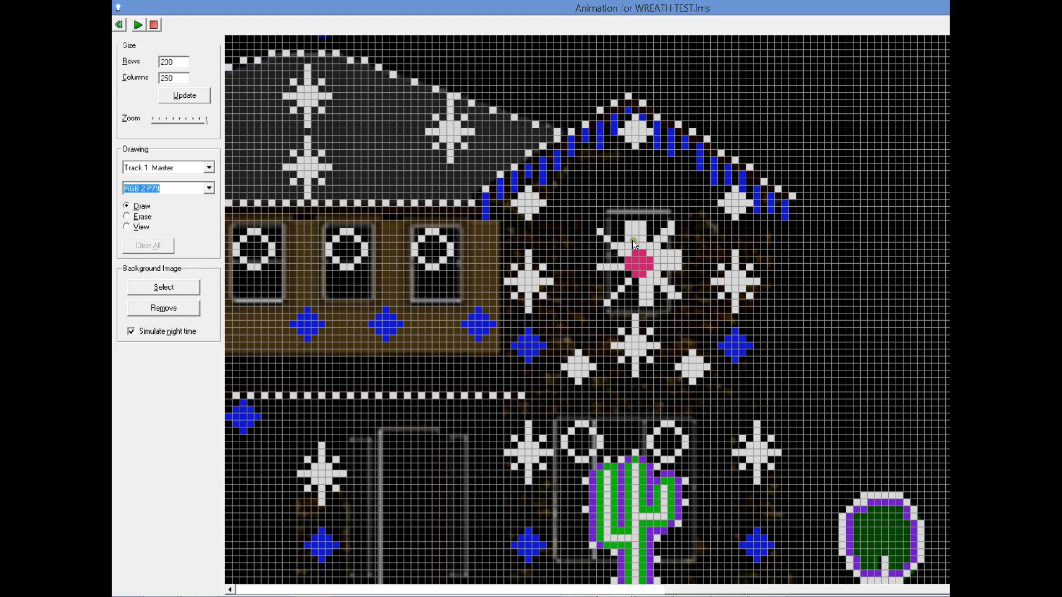
click(615, 236)
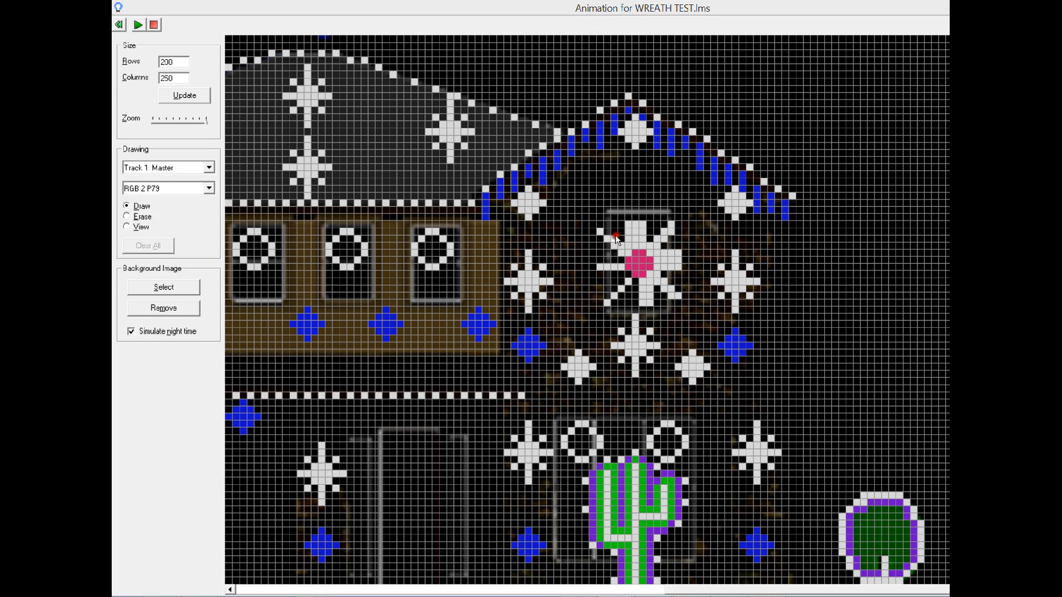
Select channel RGB 2 P80 and draw its cell at the outer end of the upper-left diagonal arm.
click(210, 188)
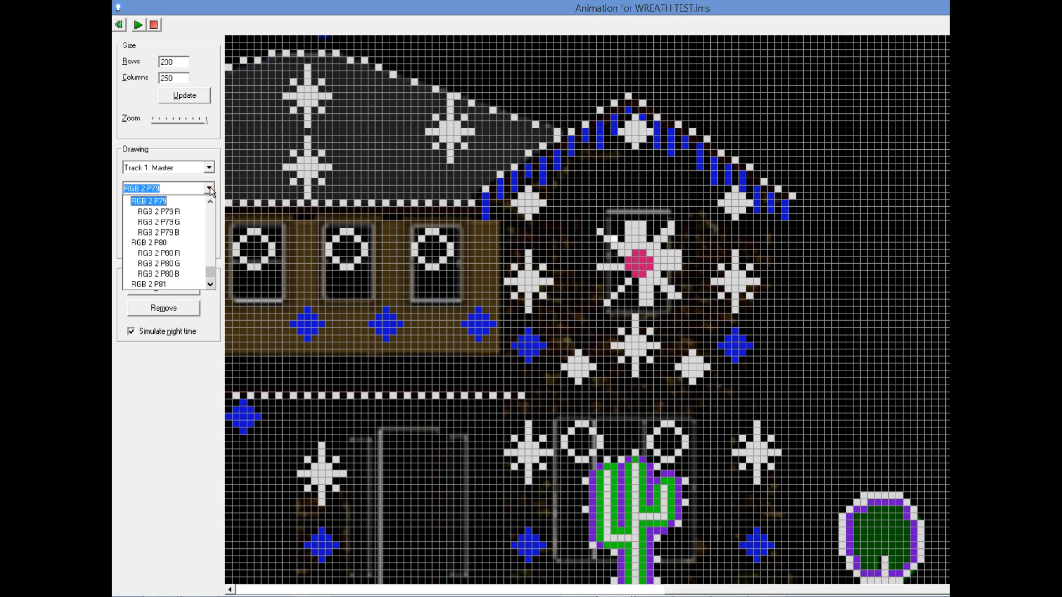
click(163, 237)
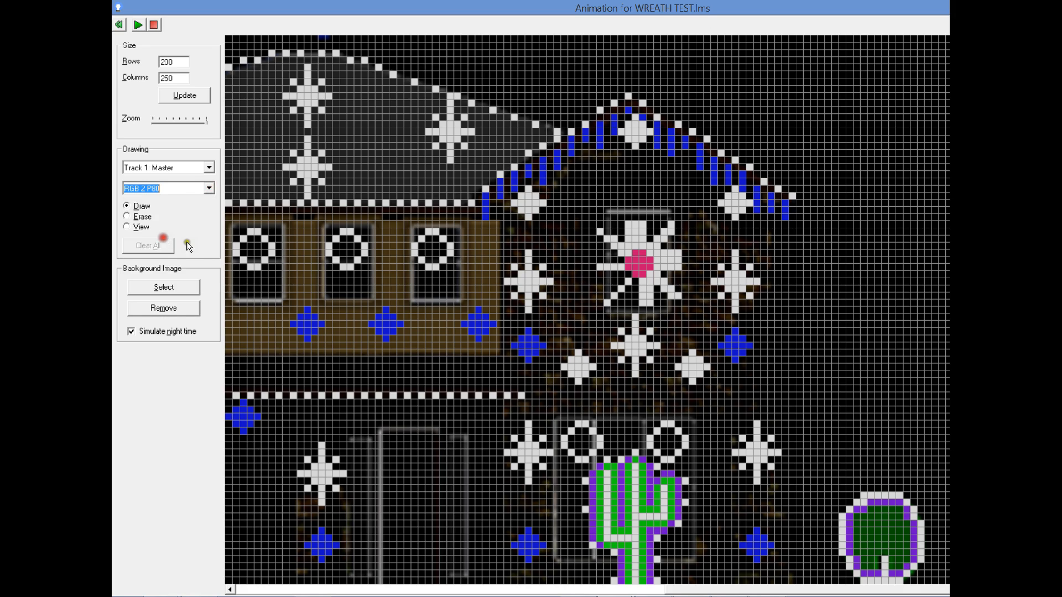
click(607, 230)
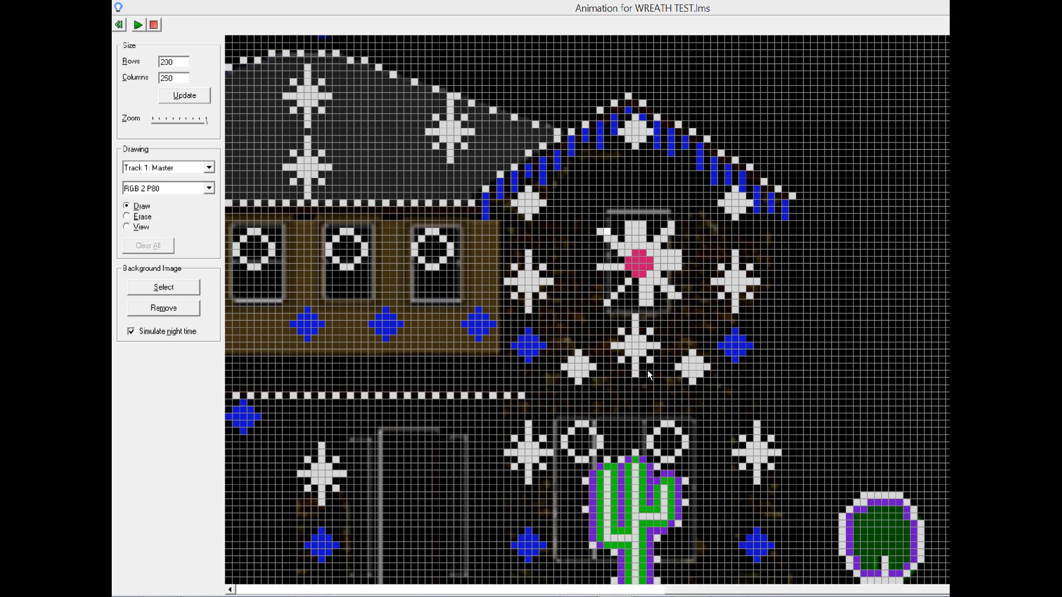
Compare the Excel wreath map with the animation to find the next column of pixels for the left horizontal arm.
key(alt+Tab)
key(alt+Tab)
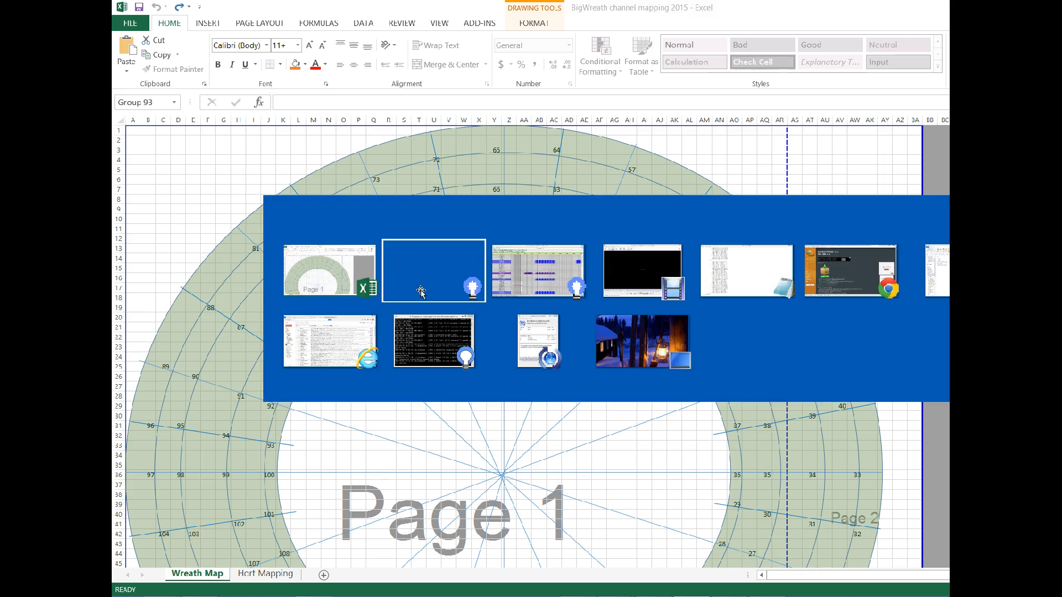
key(alt+Tab)
key(alt+Tab)
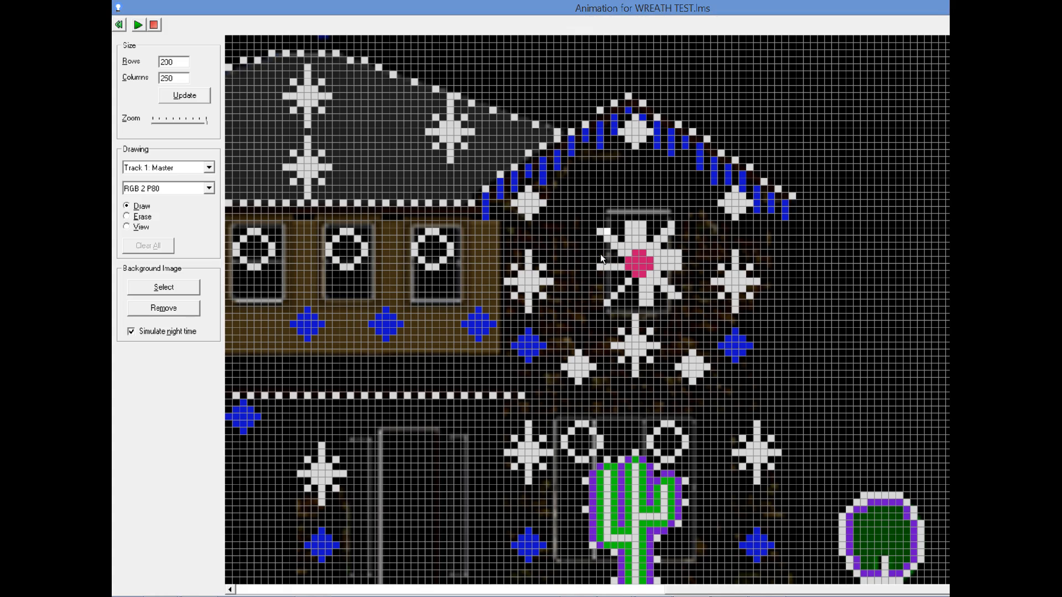
key(alt+Tab)
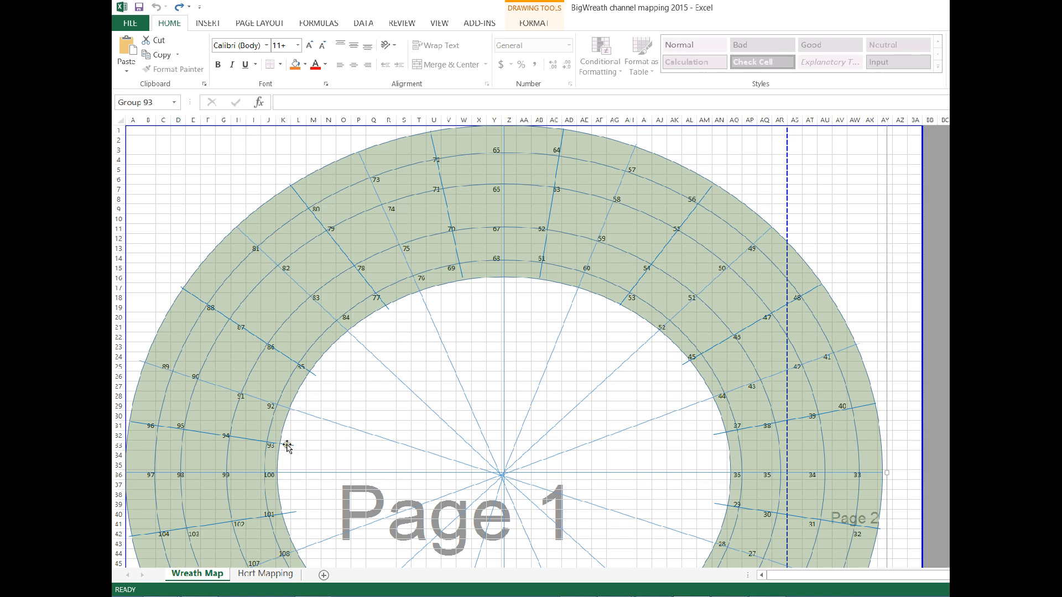
key(alt+Tab)
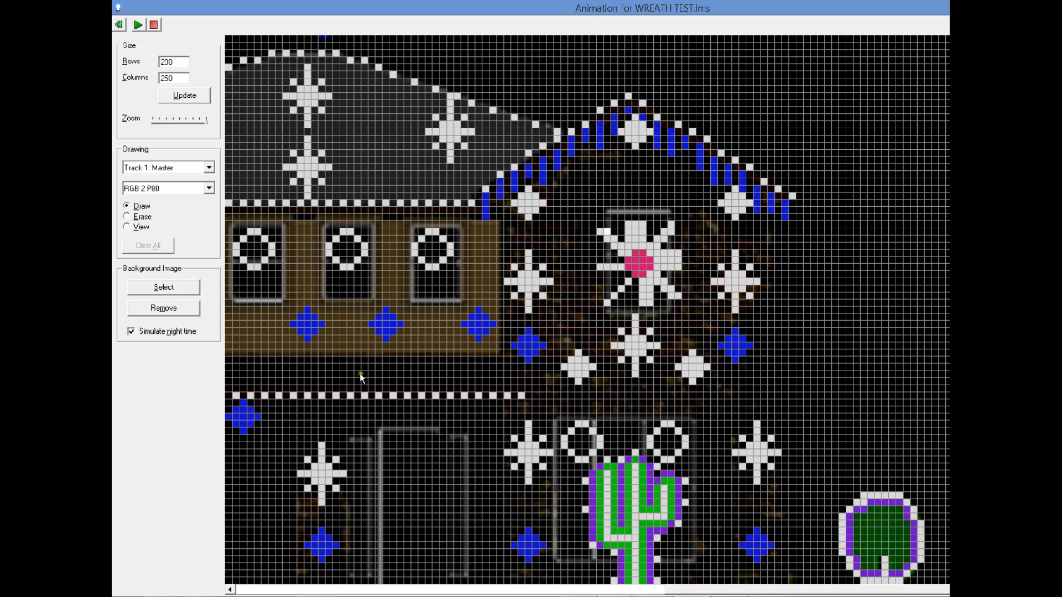
Select channel RGB 2 P92 and draw its cell beside the blob on the upper side of the left horizontal arm.
click(209, 186)
click(209, 281)
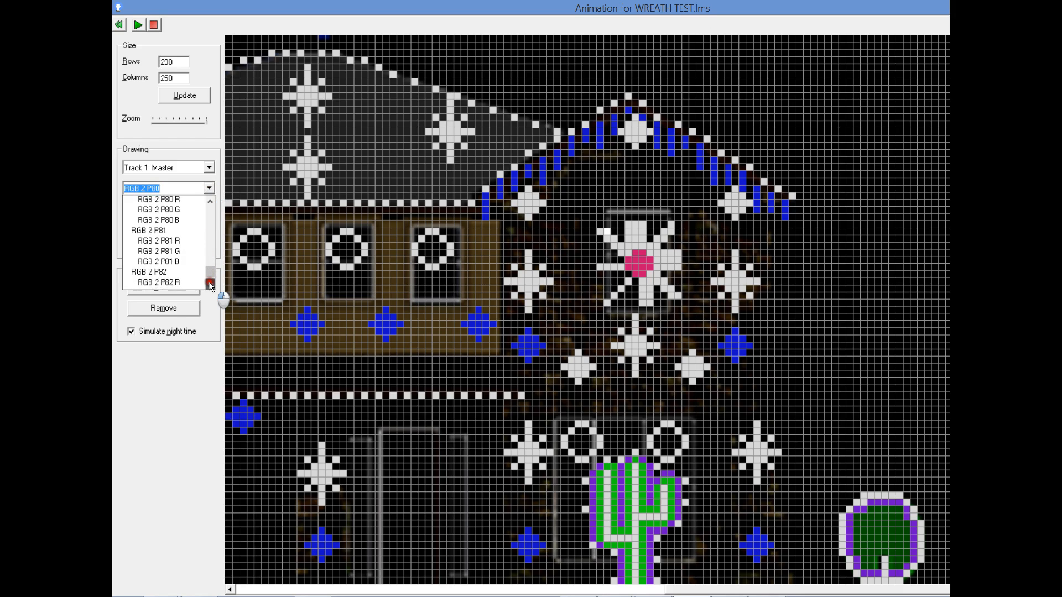
click(209, 282)
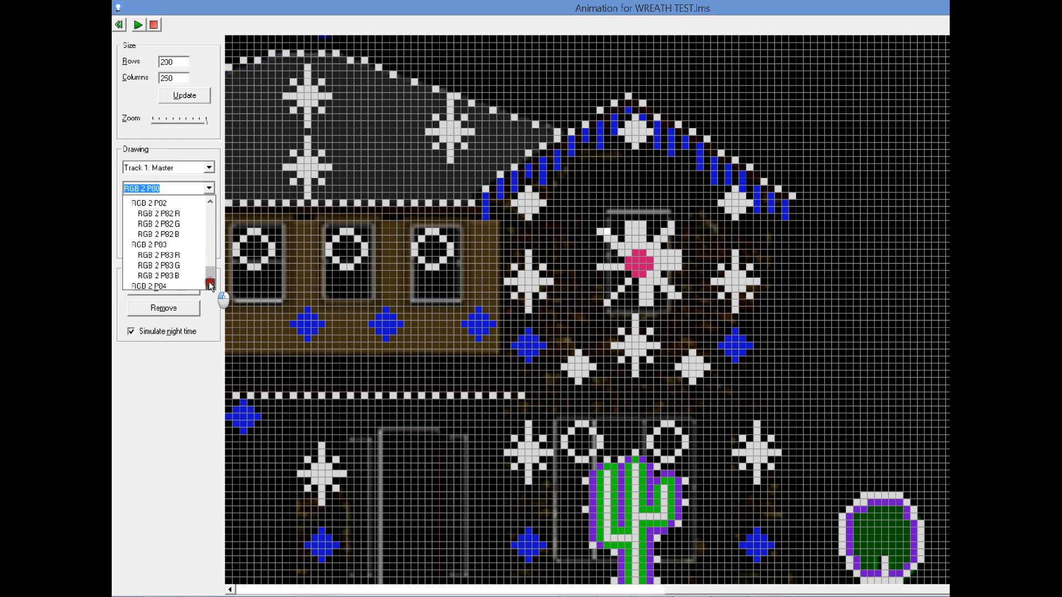
click(209, 282)
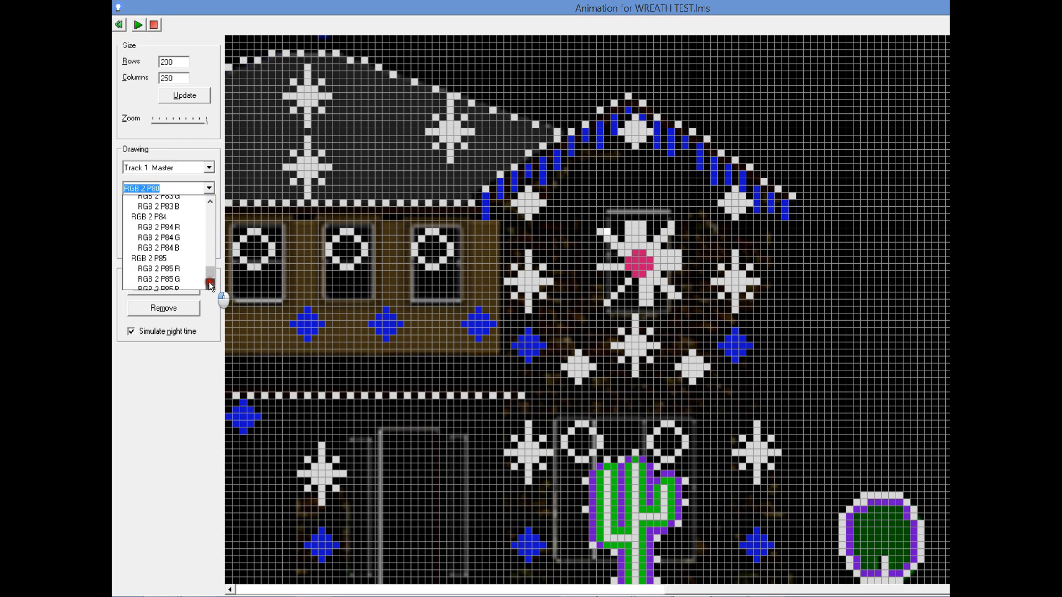
click(209, 282)
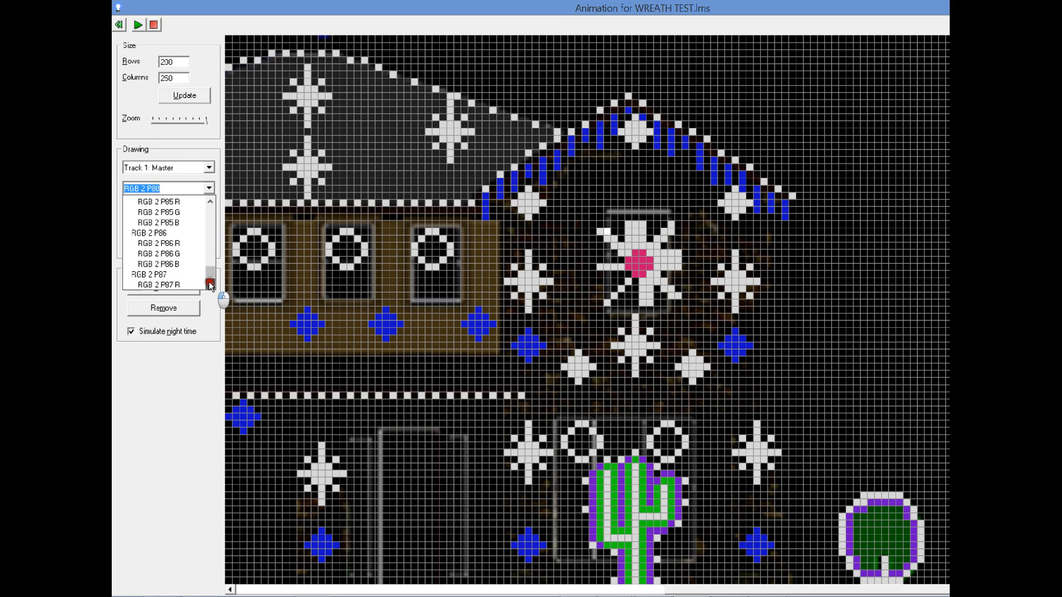
click(209, 282)
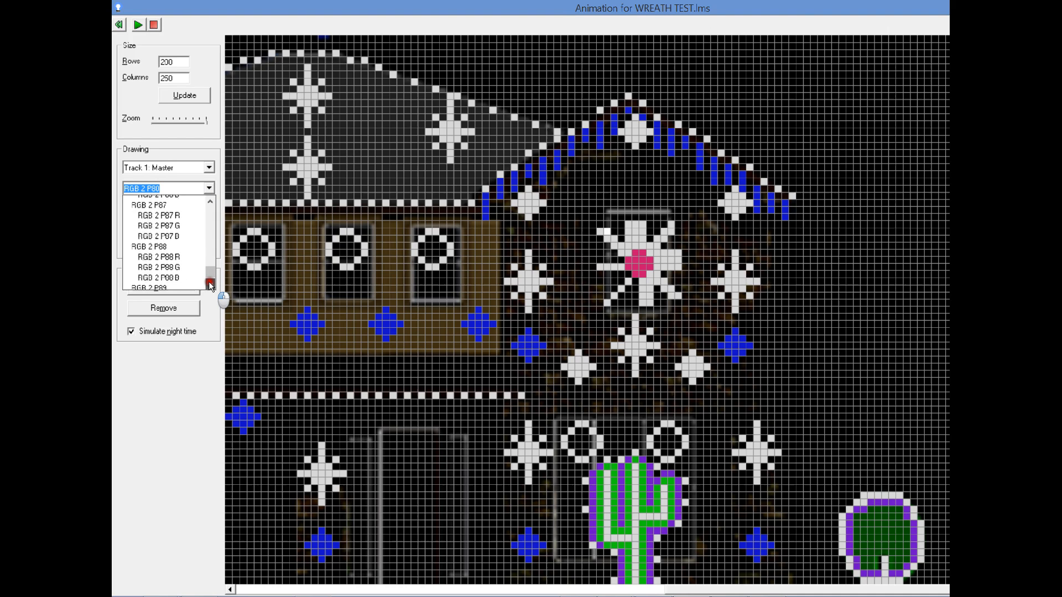
click(209, 282)
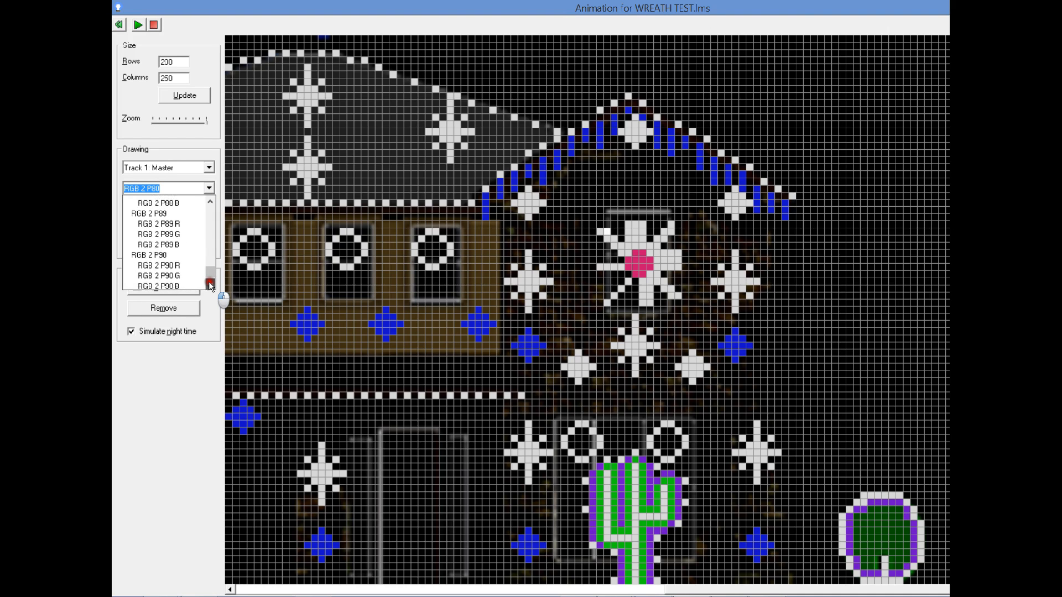
click(209, 282)
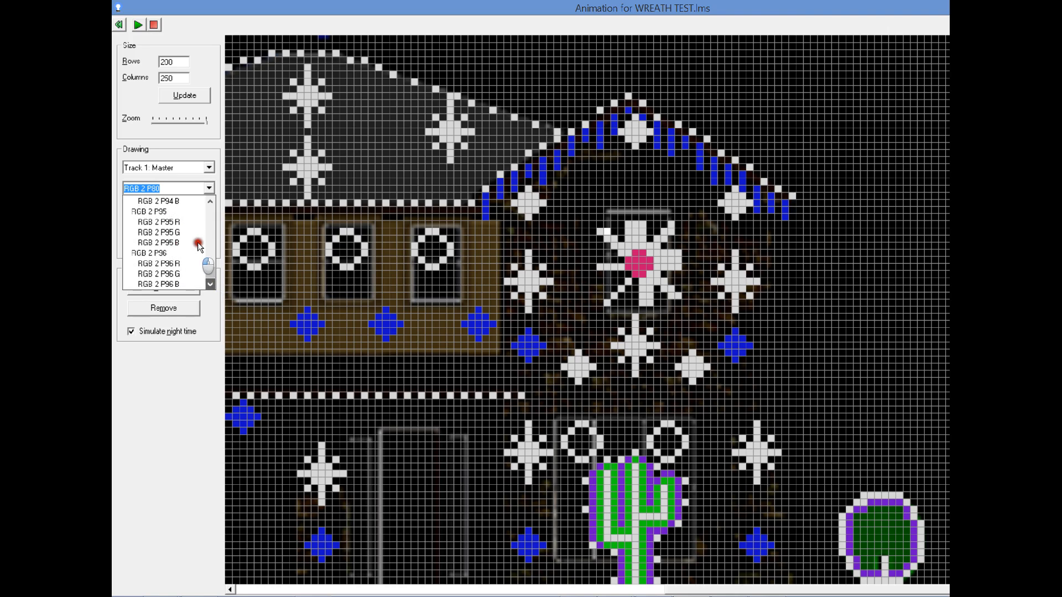
click(211, 208)
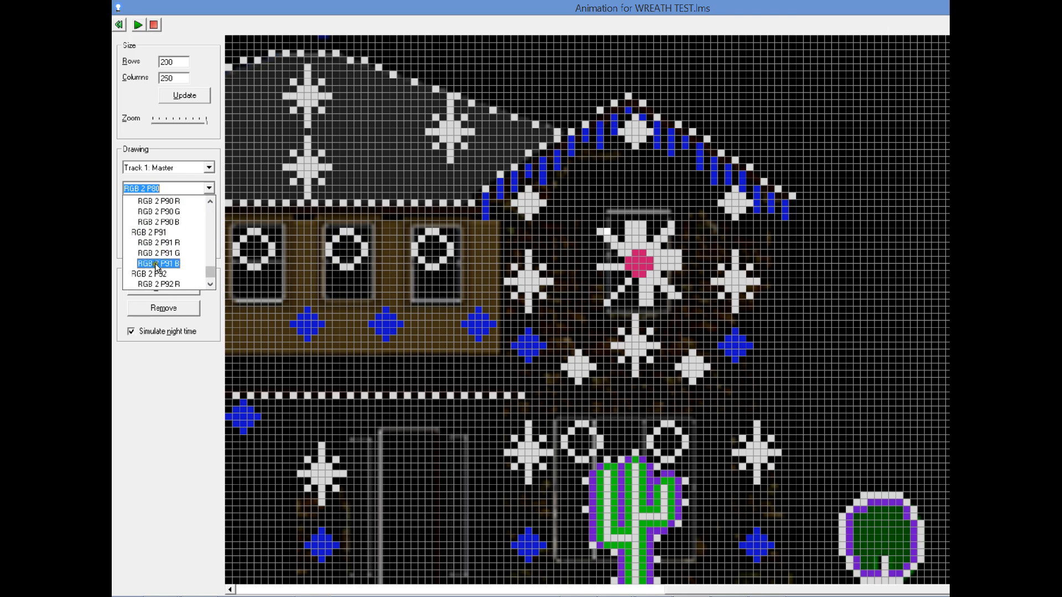
click(148, 272)
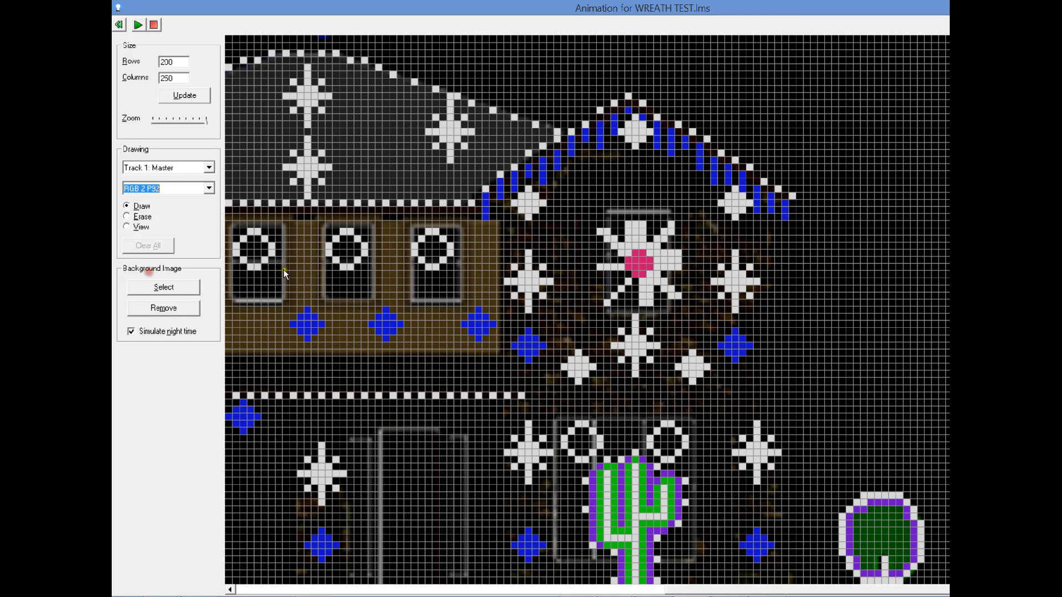
click(618, 260)
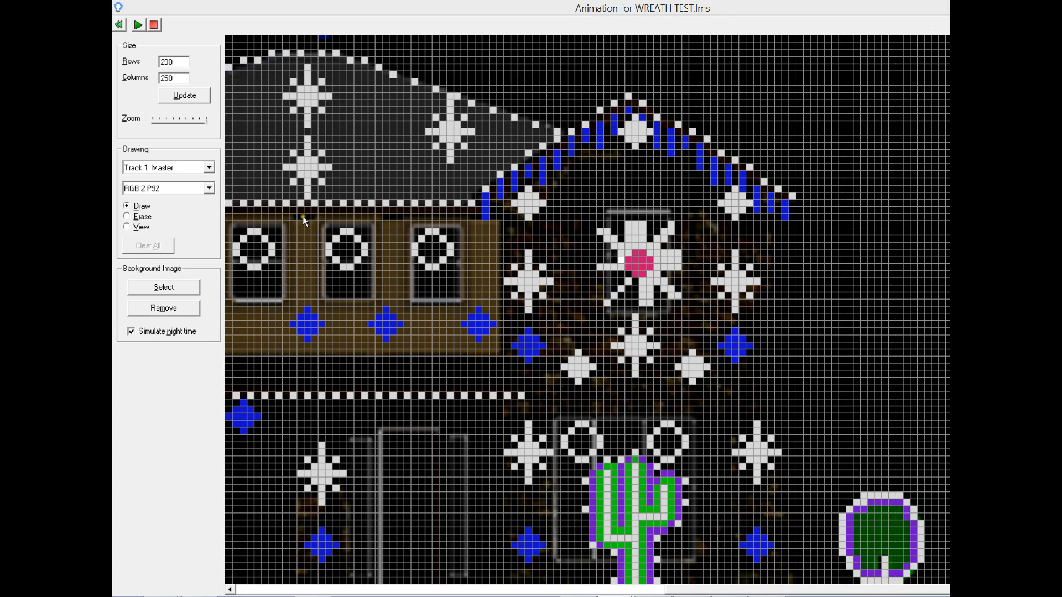
Check the Excel wreath map, select channel RGB 2 P91, and draw its cell directly outward from the P92 cell on the left arm.
key(alt+Tab)
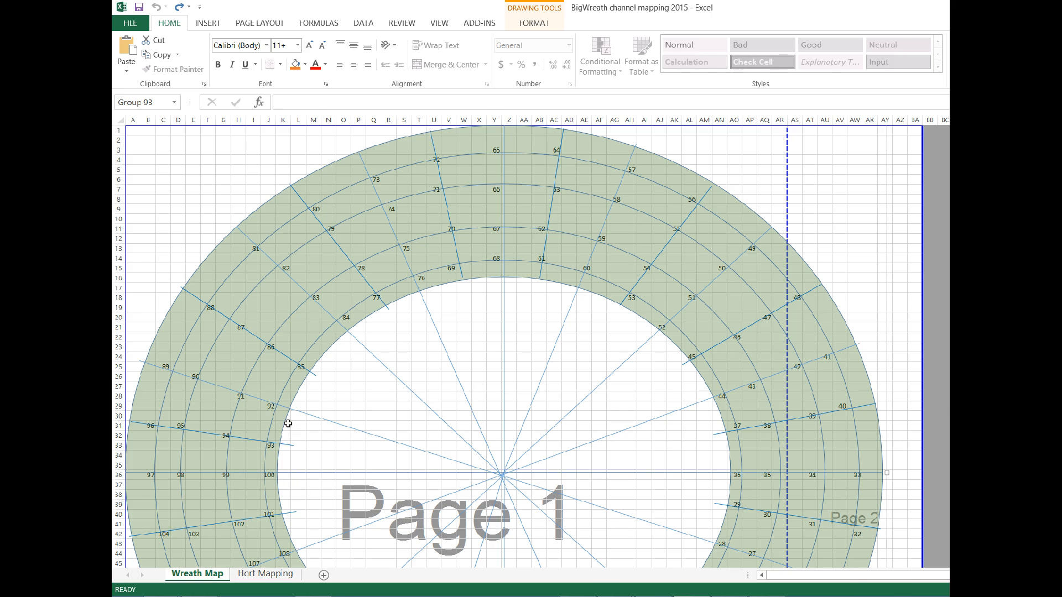
key(alt+Tab)
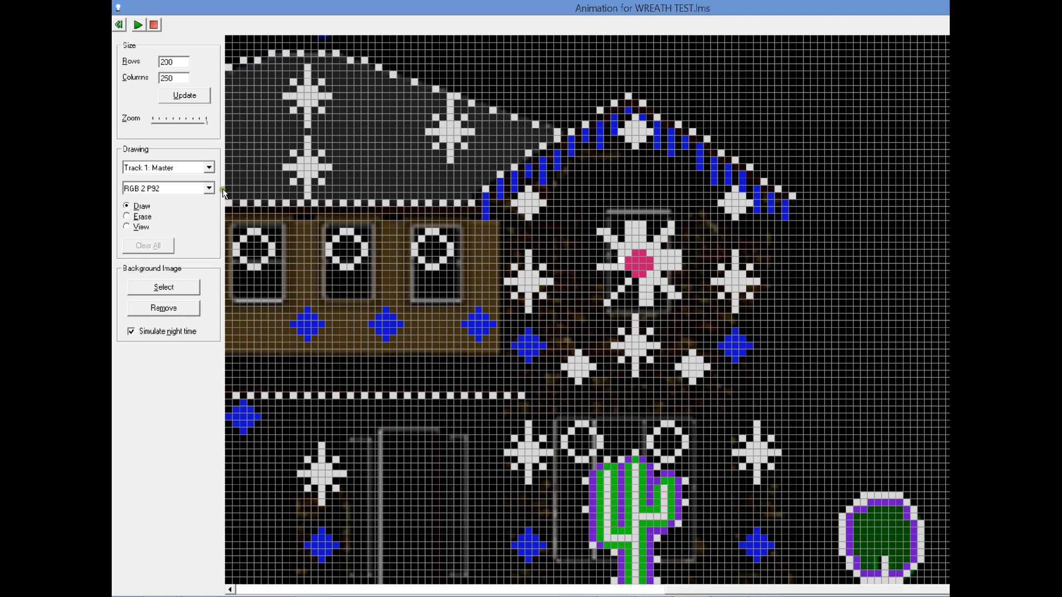
click(208, 188)
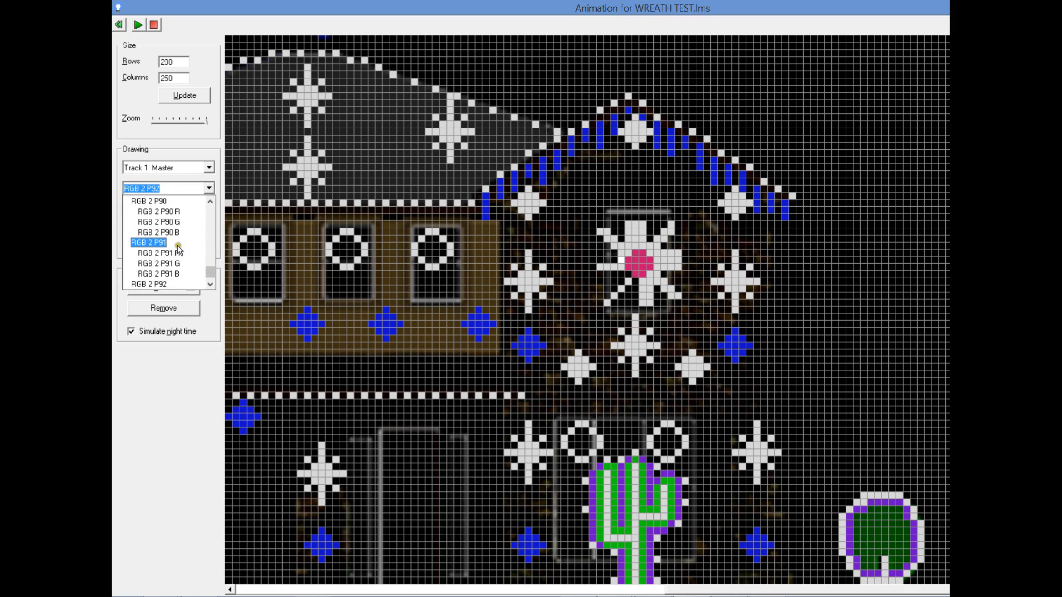
click(178, 243)
click(612, 260)
Select channel RGB 2 P90 and draw its cell directly outward from the P91 cell on the left arm.
click(209, 188)
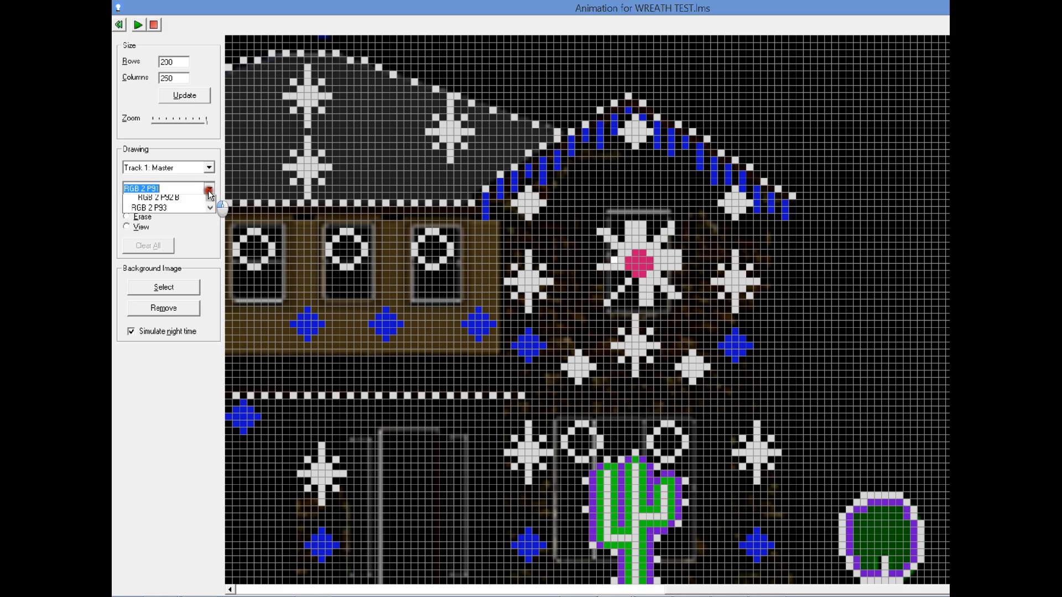
click(212, 218)
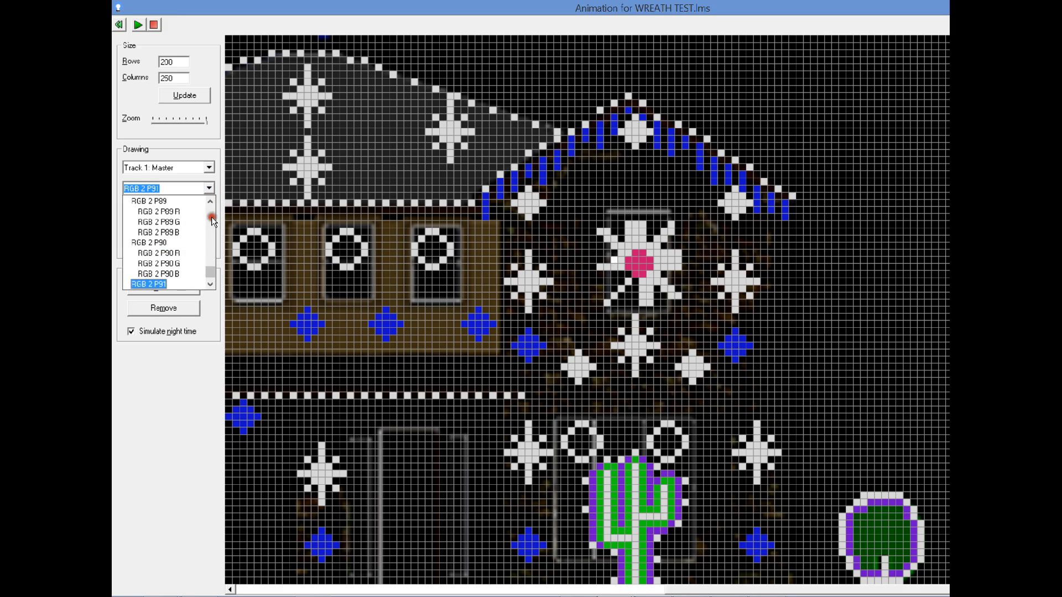
click(166, 244)
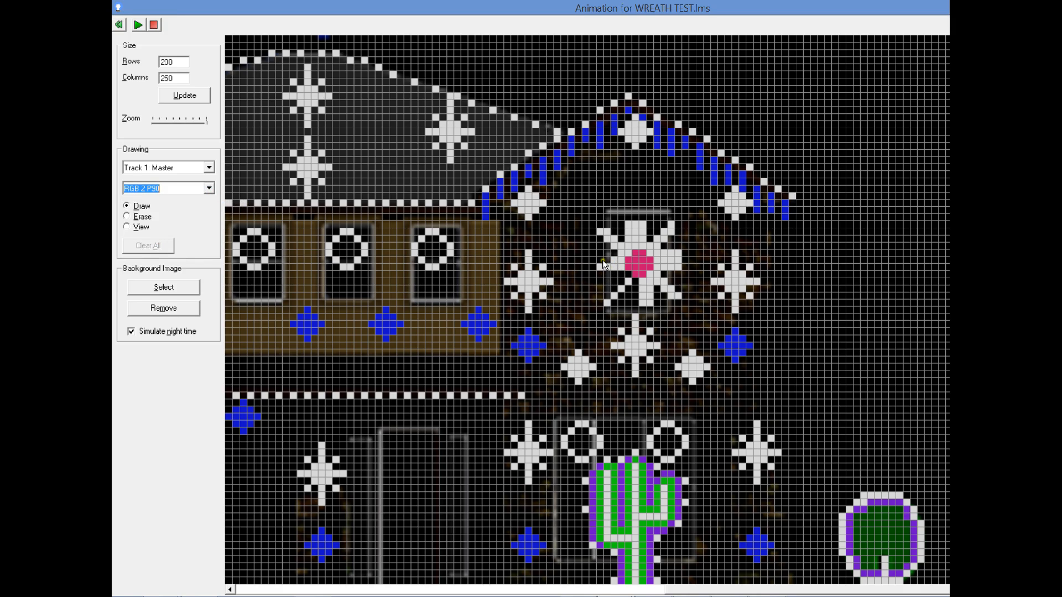
click(604, 260)
Select channel RGB 2 P89 and draw its cell at the outer end of the left arm's upper row.
click(208, 189)
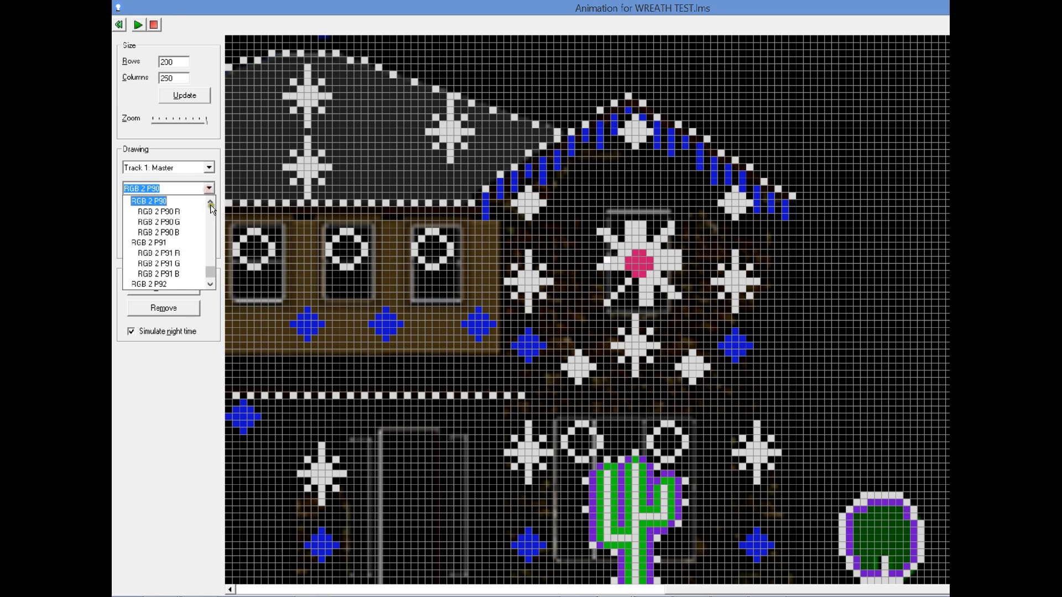
click(210, 205)
click(162, 242)
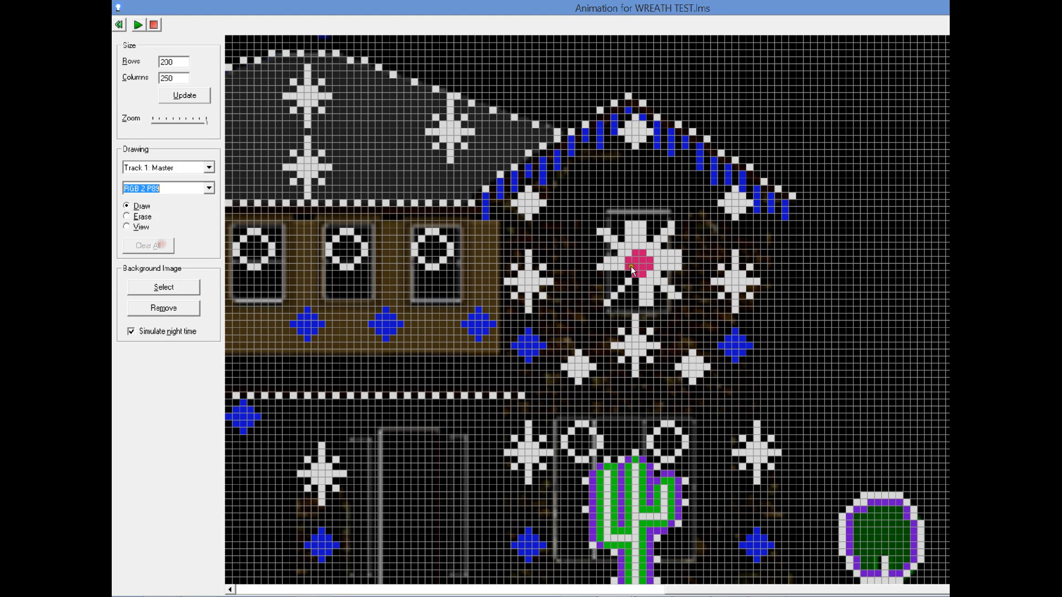
click(596, 258)
Check the Excel wreath map, select channel RGB 2 P101, and draw its cell beside the blob on the lower side of the left arm.
key(alt+Tab)
key(alt+Tab)
scroll(498, 334, down, 6)
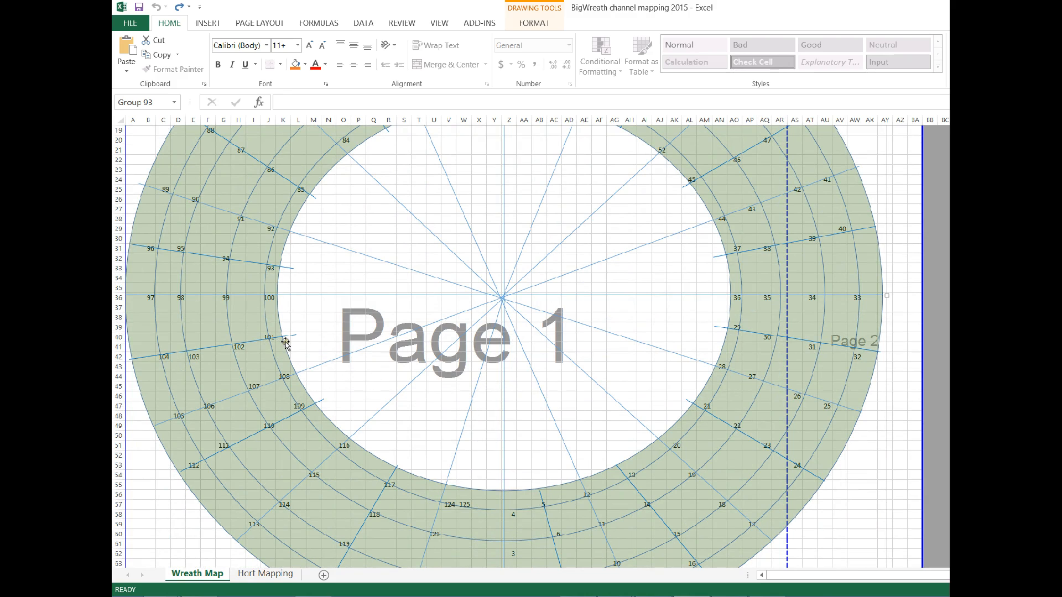
key(alt+Tab)
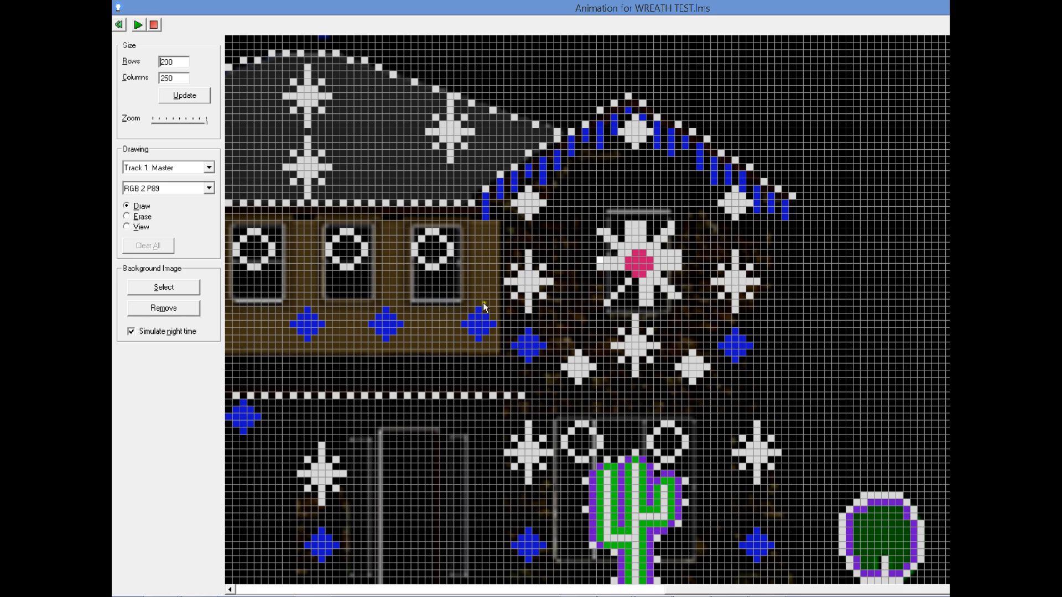
click(209, 188)
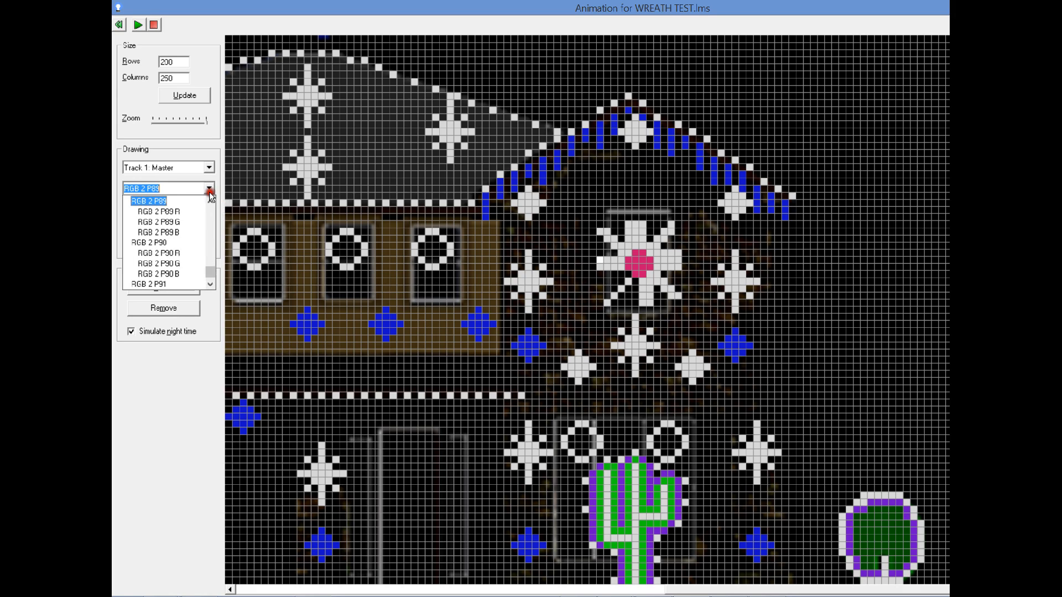
click(209, 281)
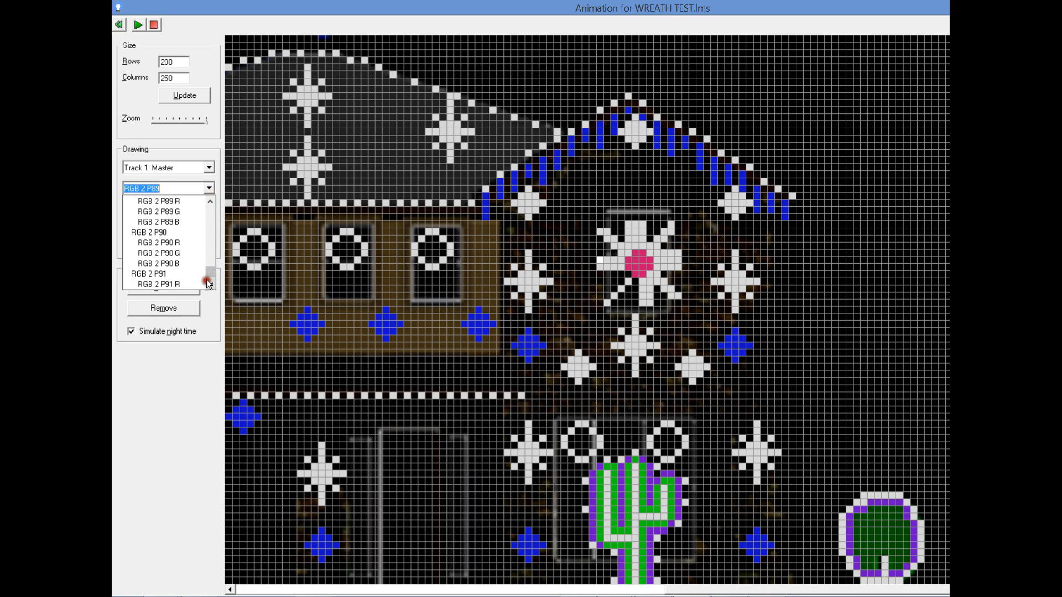
click(210, 281)
click(210, 281)
click(210, 281)
click(210, 280)
click(210, 281)
click(210, 281)
click(210, 281)
click(210, 281)
click(210, 281)
click(210, 280)
click(210, 281)
click(210, 281)
click(210, 281)
click(210, 281)
click(210, 281)
click(210, 281)
click(210, 281)
click(210, 281)
click(210, 281)
click(210, 281)
click(210, 281)
click(210, 281)
click(210, 281)
click(210, 281)
click(210, 280)
click(210, 281)
click(210, 281)
click(211, 281)
click(210, 281)
click(210, 281)
click(210, 281)
click(210, 281)
click(210, 281)
click(210, 281)
click(210, 281)
click(210, 281)
click(210, 281)
click(211, 281)
click(212, 281)
scroll(213, 226, down, 2)
scroll(214, 227, up, 3)
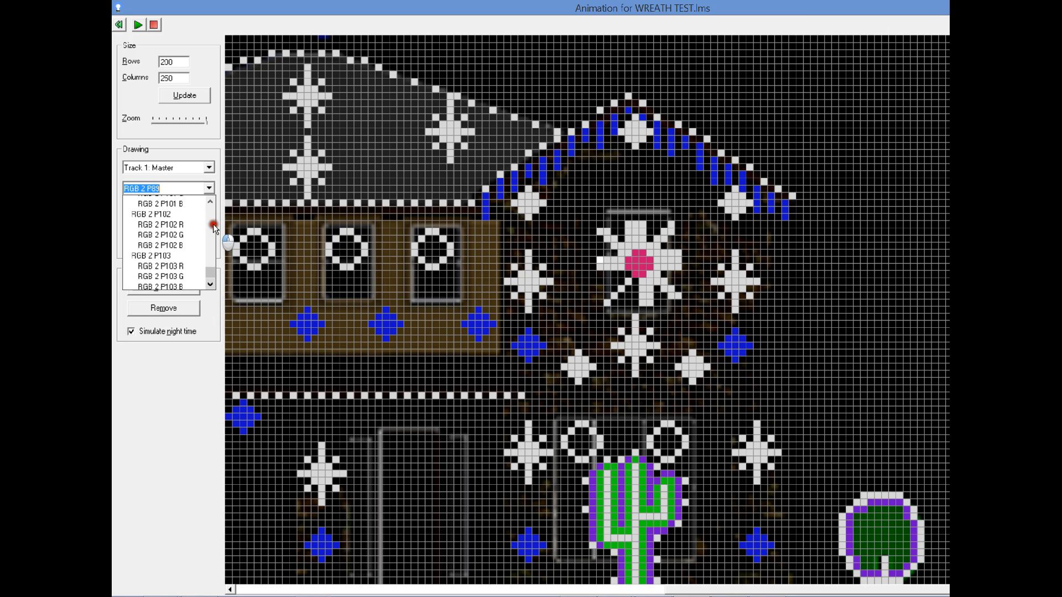
click(203, 231)
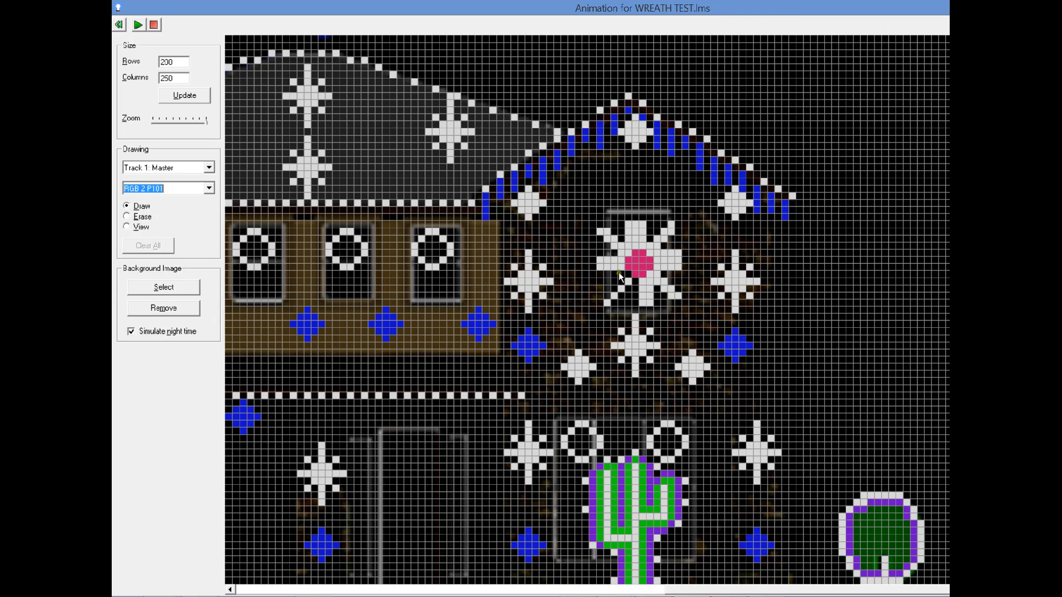
Select channels RGB 2 P102 and RGB 2 P103 in turn, drawing their cells outward from the P101 cell on the left arm.
click(209, 188)
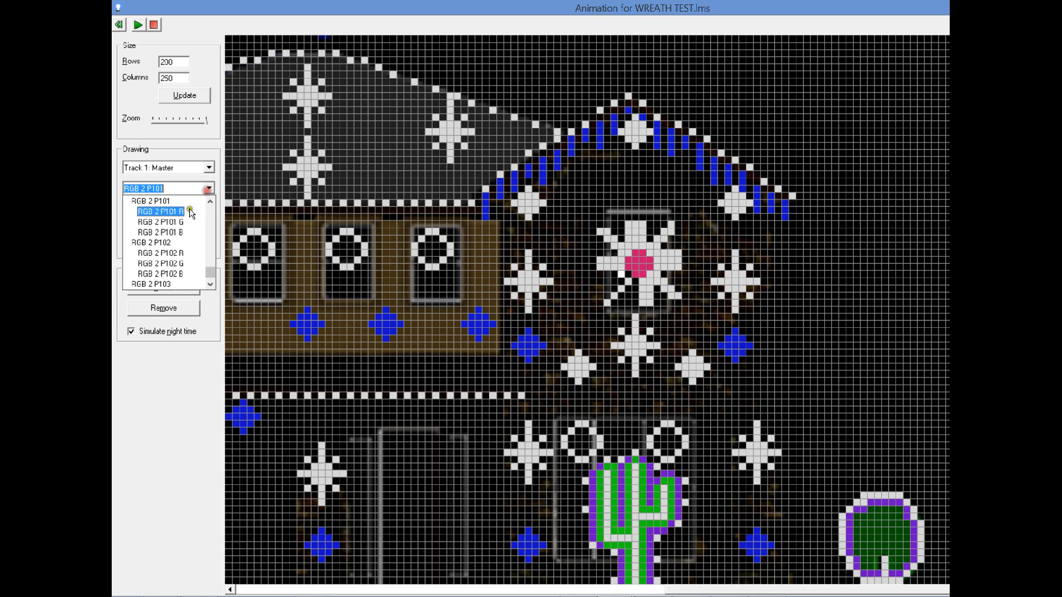
click(161, 239)
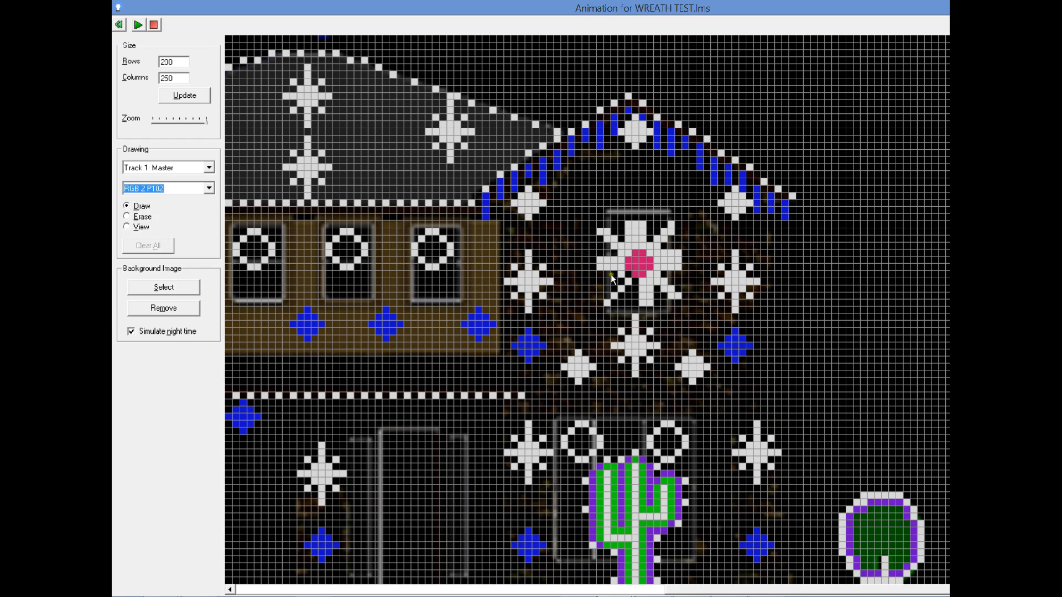
click(613, 273)
click(210, 190)
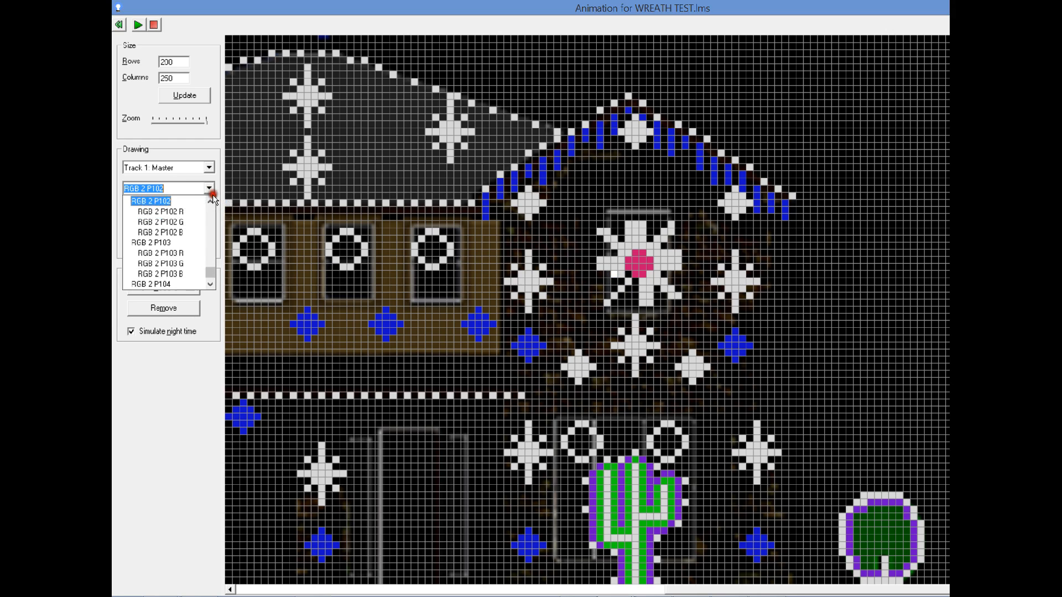
click(152, 242)
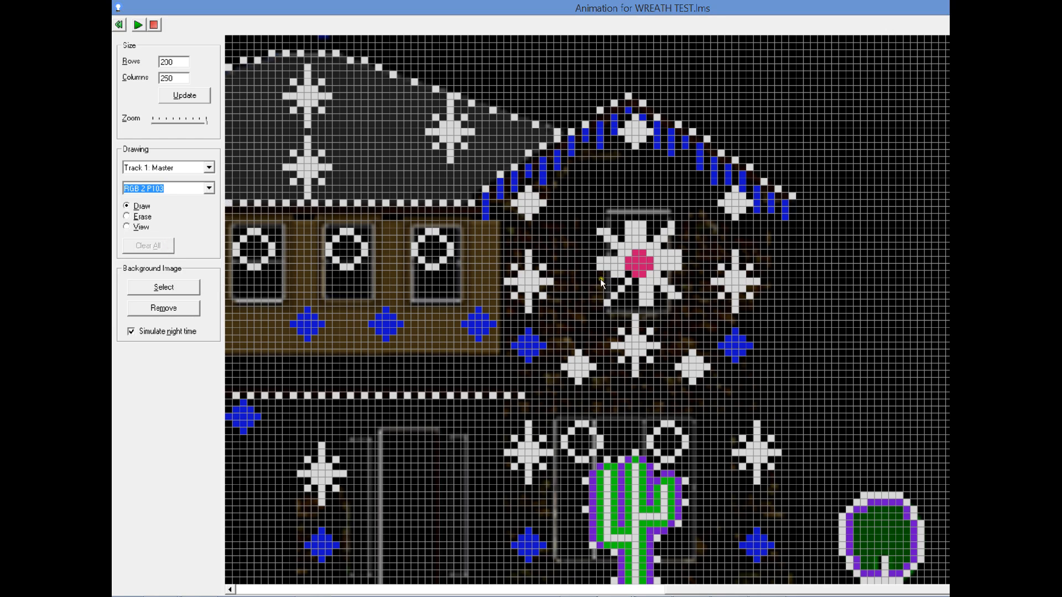
click(602, 274)
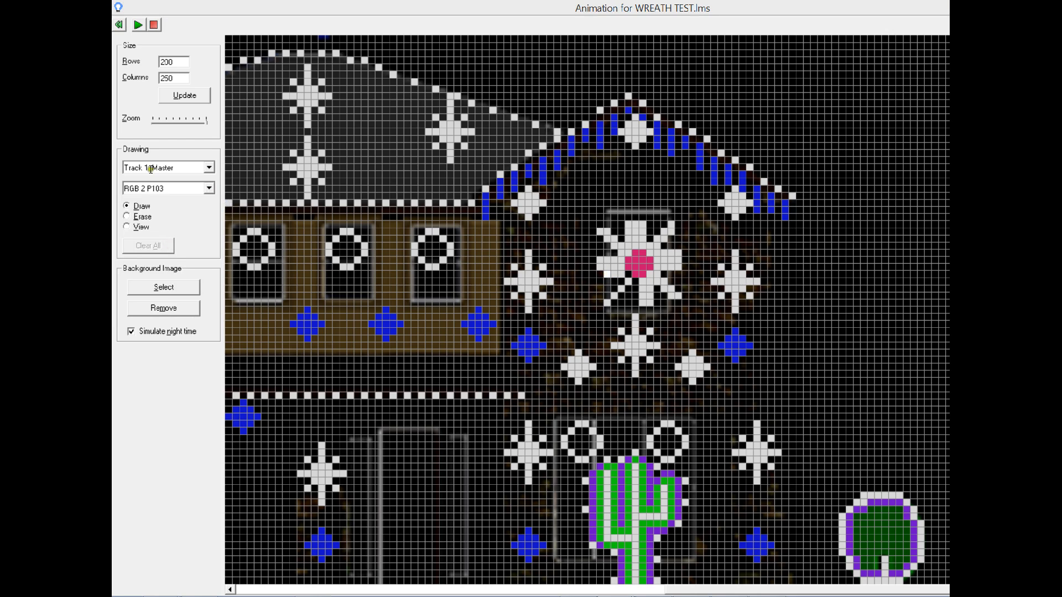
Select channel RGB 2 P104 and draw it at the outer end of the left arm's lower row.
click(209, 188)
click(163, 244)
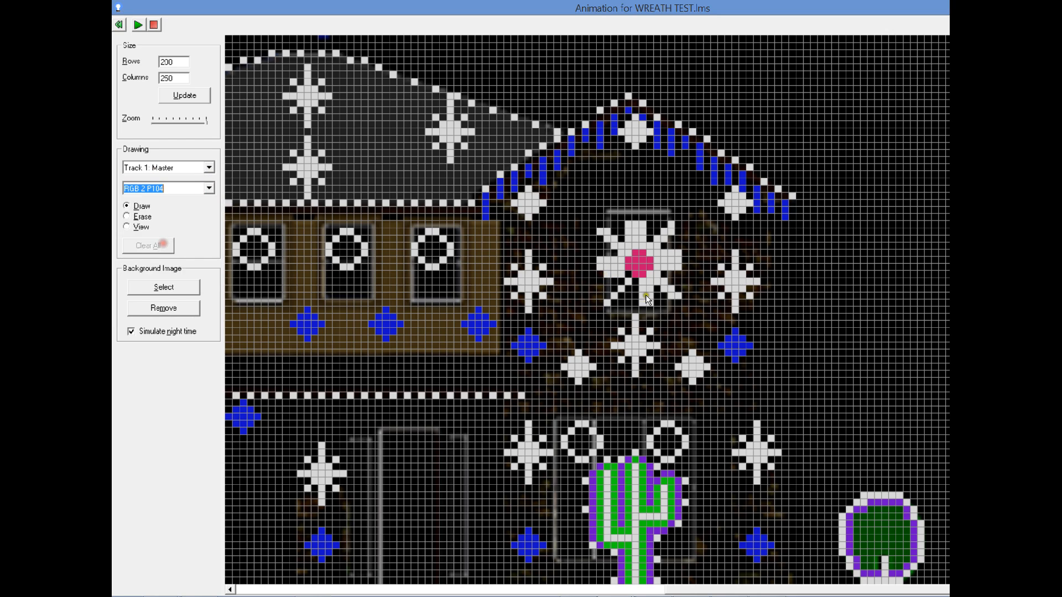
click(603, 273)
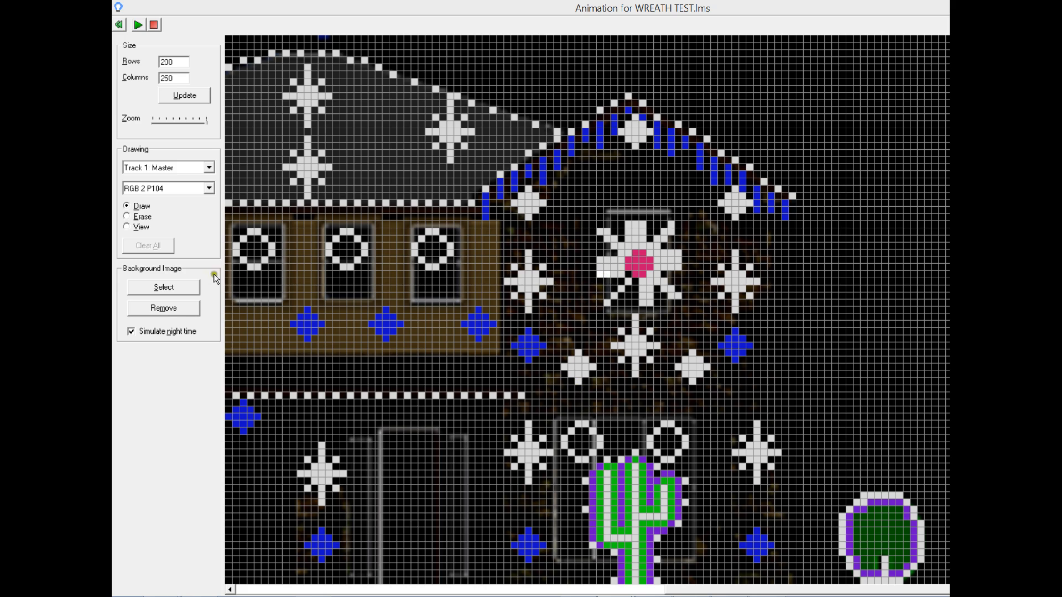
Check the Excel wreath map, reselect channel RGB 2 P103, and redraw its cell directly inward from the left arm's lower outer end.
key(alt+Tab)
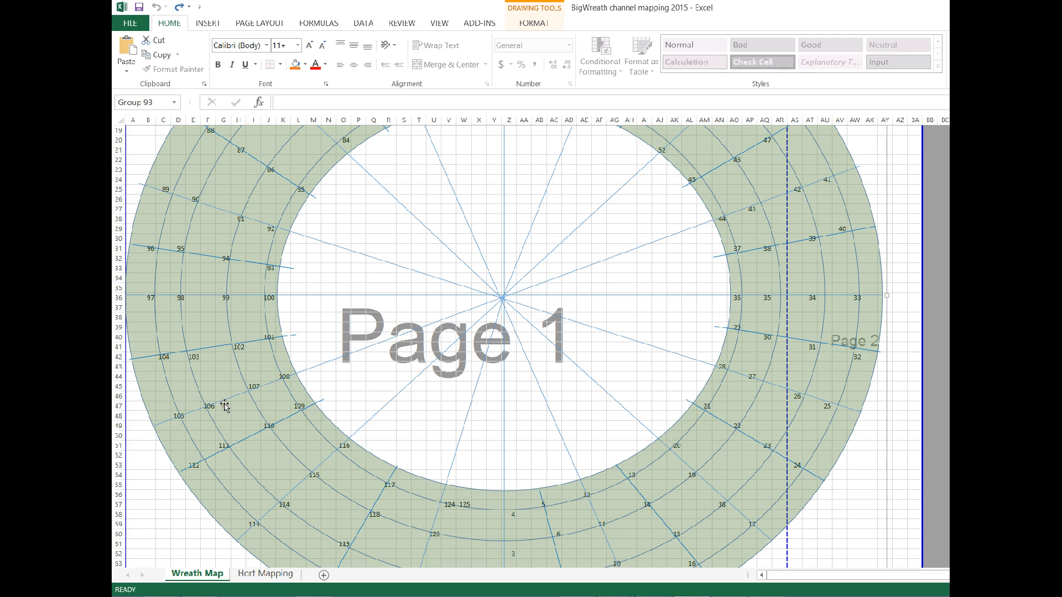
key(alt+Tab)
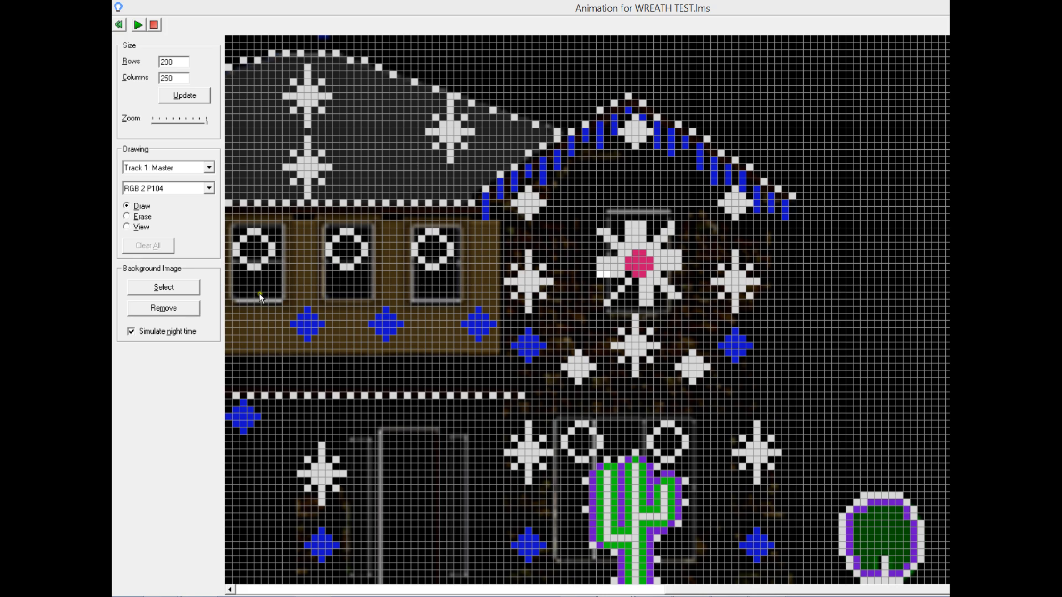
click(209, 188)
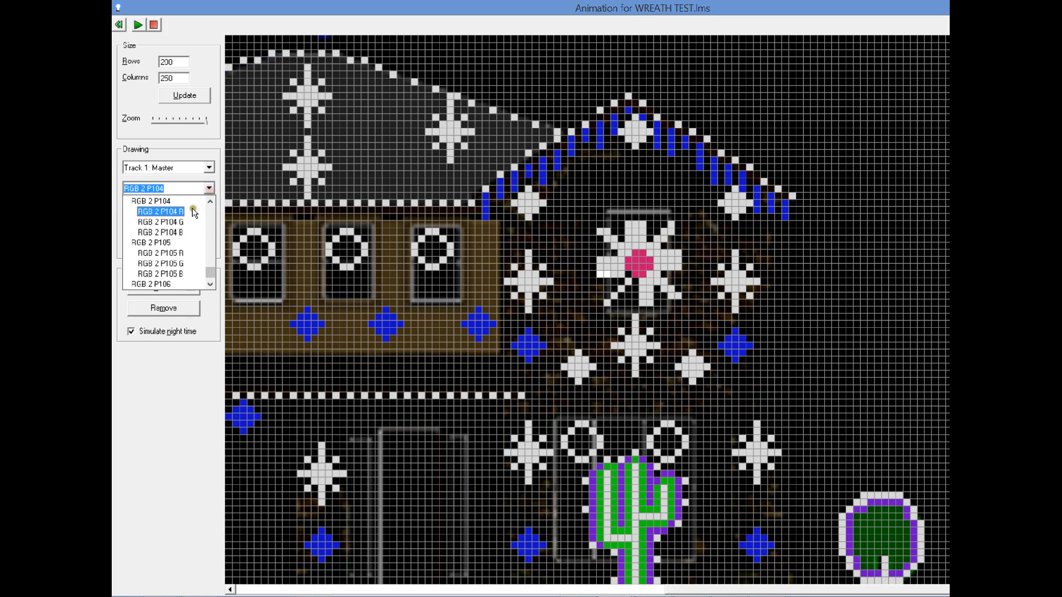
click(211, 208)
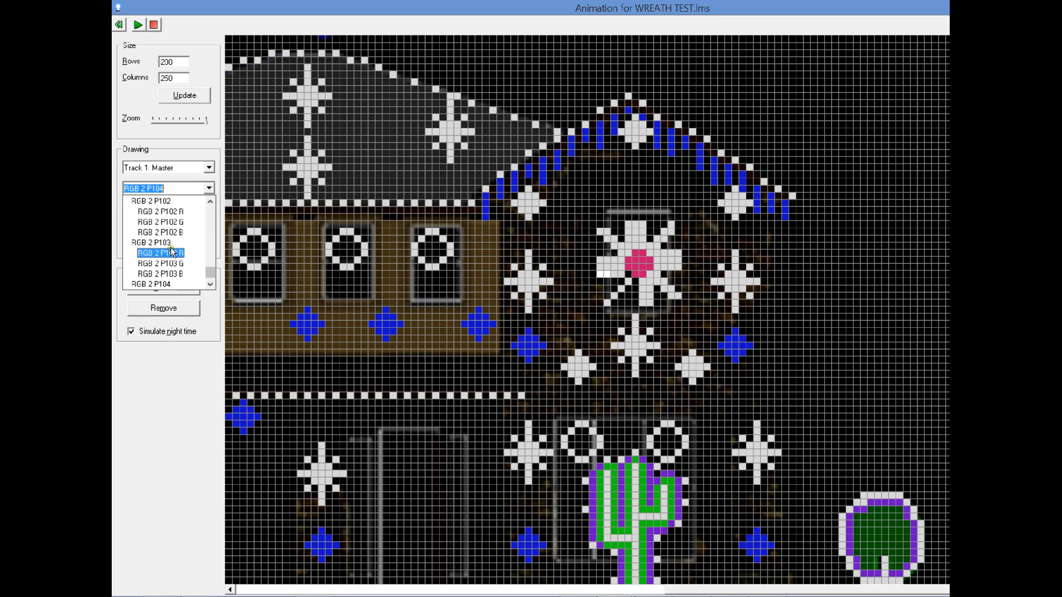
click(164, 242)
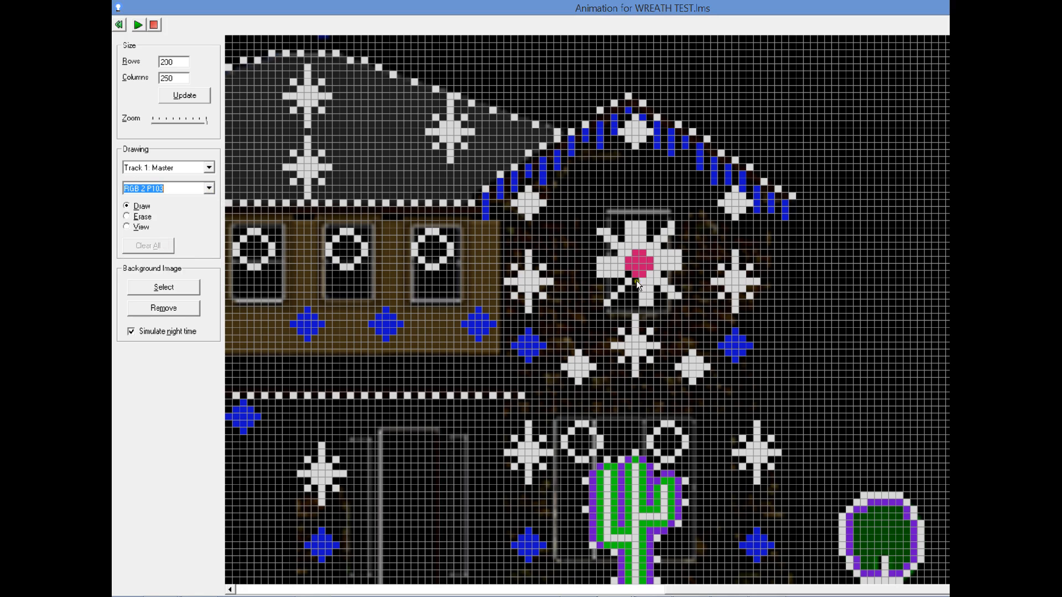
click(604, 272)
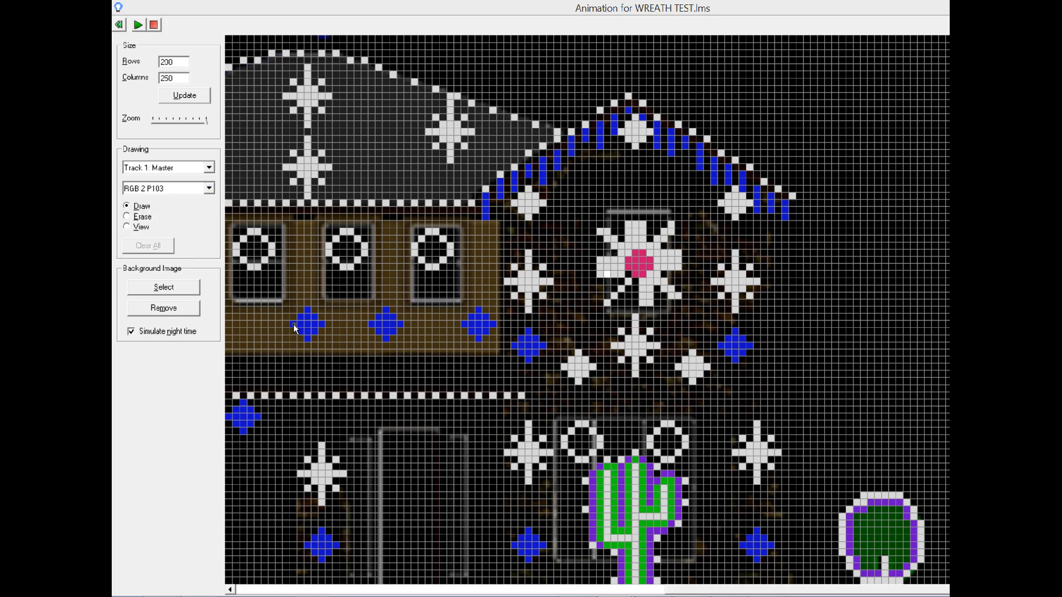
Check the Excel wreath map, select channel RGB 2 P109, and draw its cell beside the blob at the start of the lower-left diagonal arm.
key(alt+Tab)
key(alt+Tab)
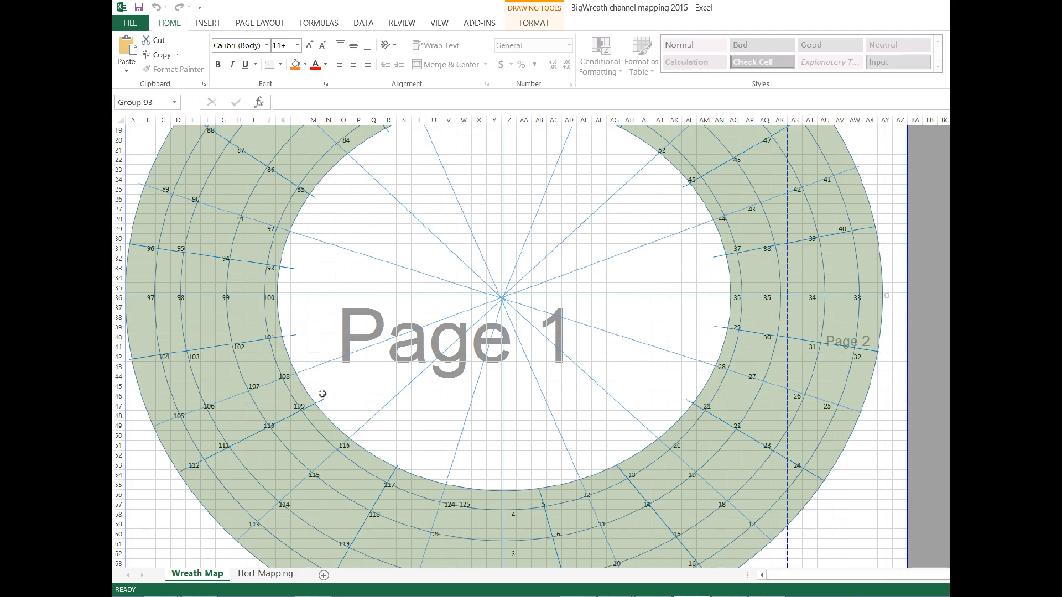
key(alt+Tab)
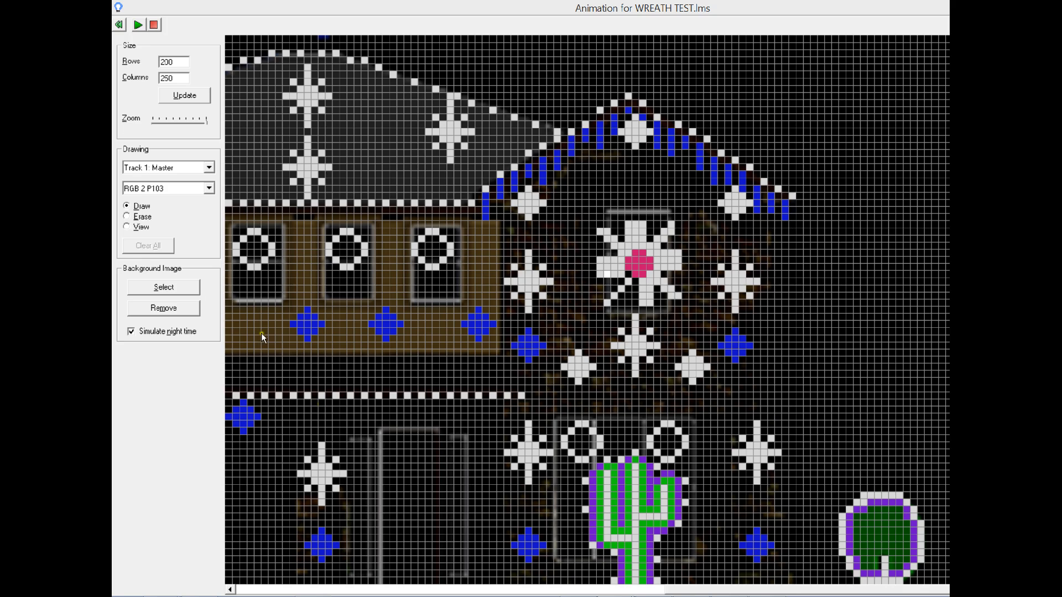
click(209, 189)
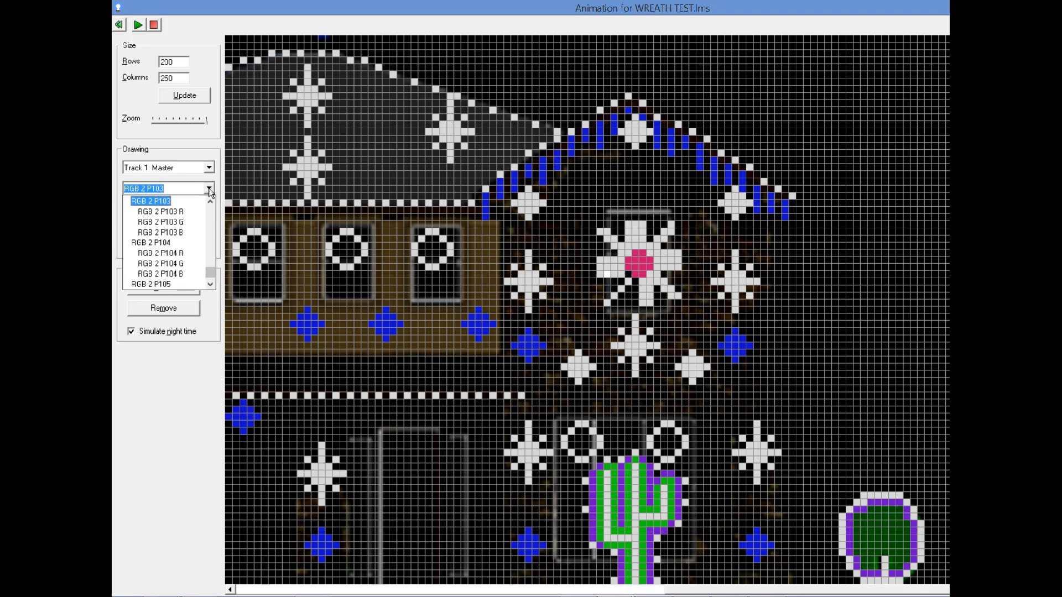
click(210, 284)
click(210, 284)
click(209, 283)
click(209, 284)
click(209, 284)
click(209, 284)
click(209, 284)
click(210, 284)
click(209, 283)
click(210, 284)
click(209, 283)
click(209, 284)
click(210, 284)
click(210, 284)
click(210, 283)
click(210, 284)
click(209, 282)
click(209, 283)
click(209, 283)
click(209, 283)
click(209, 283)
click(209, 283)
click(209, 282)
click(209, 283)
click(168, 201)
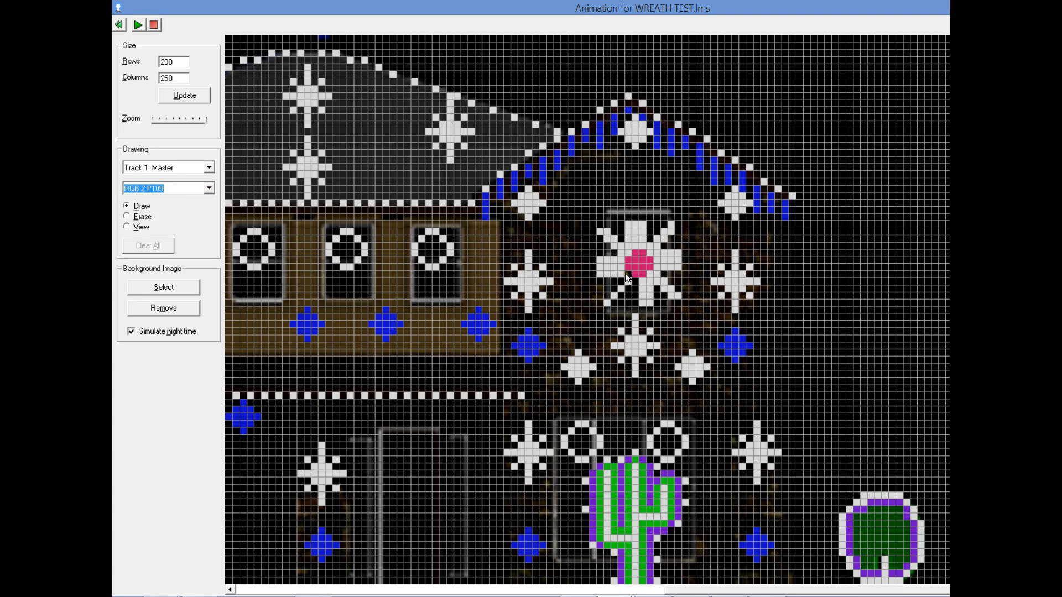
click(625, 273)
Select channels RGB 2 P110 and RGB 2 P111 in turn, drawing their cells diagonally outward from the P109 cell on the lower-left arm.
click(209, 188)
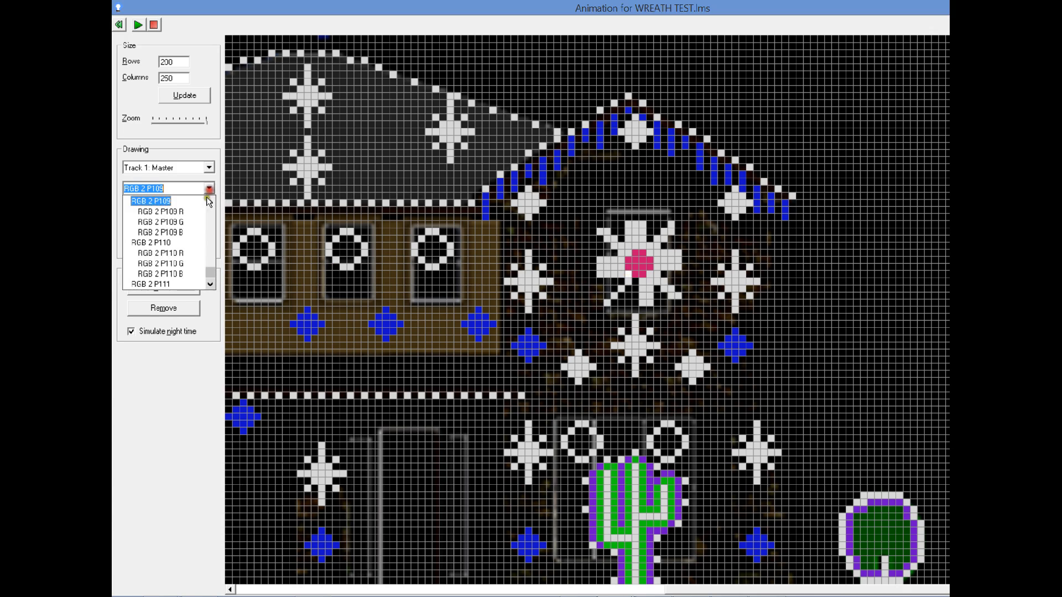
click(152, 242)
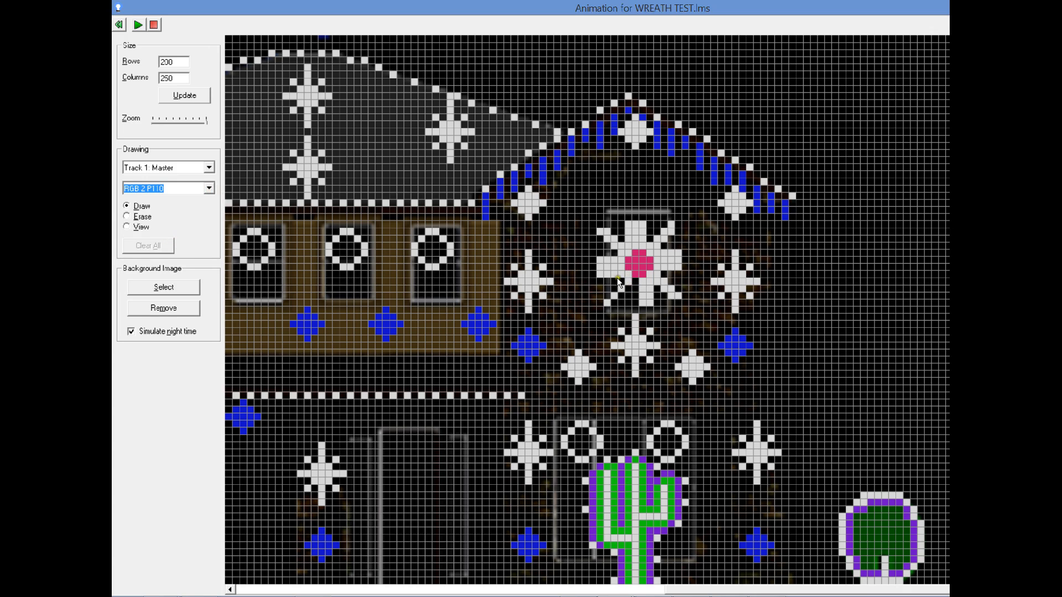
click(618, 279)
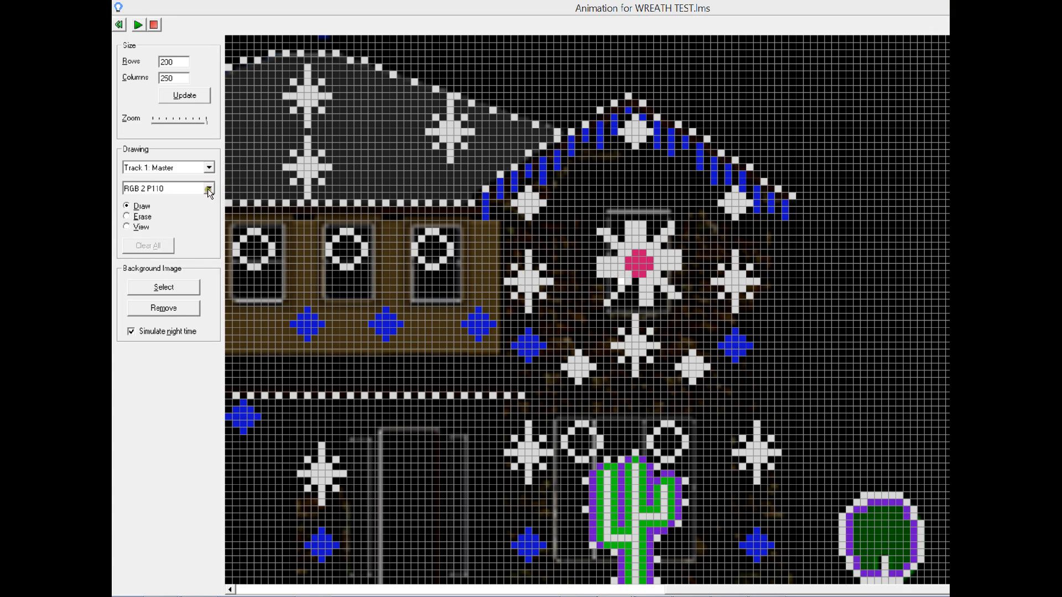
click(209, 189)
click(174, 241)
click(612, 287)
Select channel RGB 2 P112 and draw its cell at the outer end of the lower-left diagonal arm.
click(209, 189)
click(167, 244)
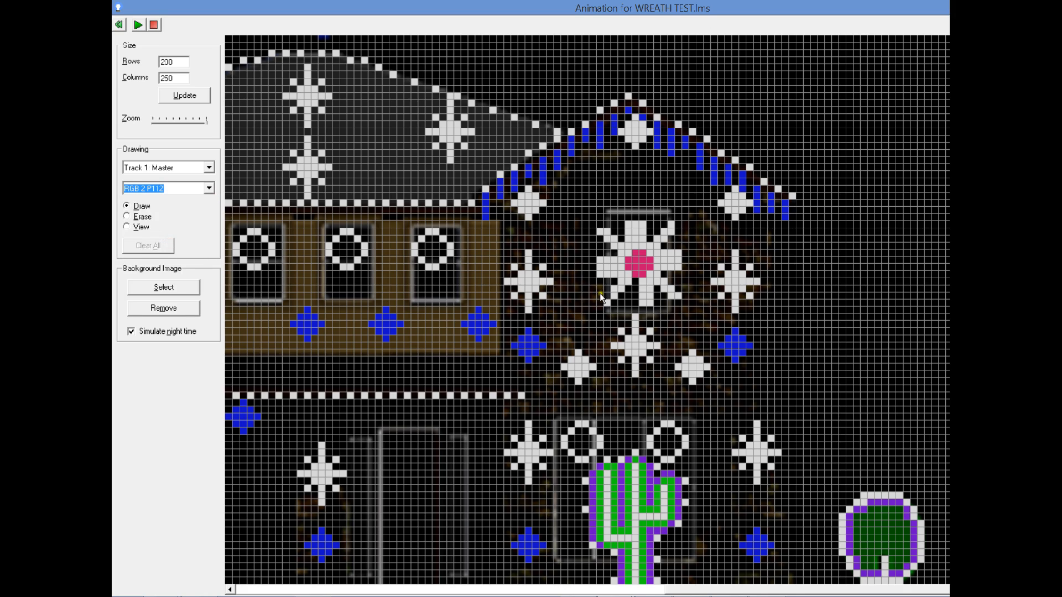
click(604, 294)
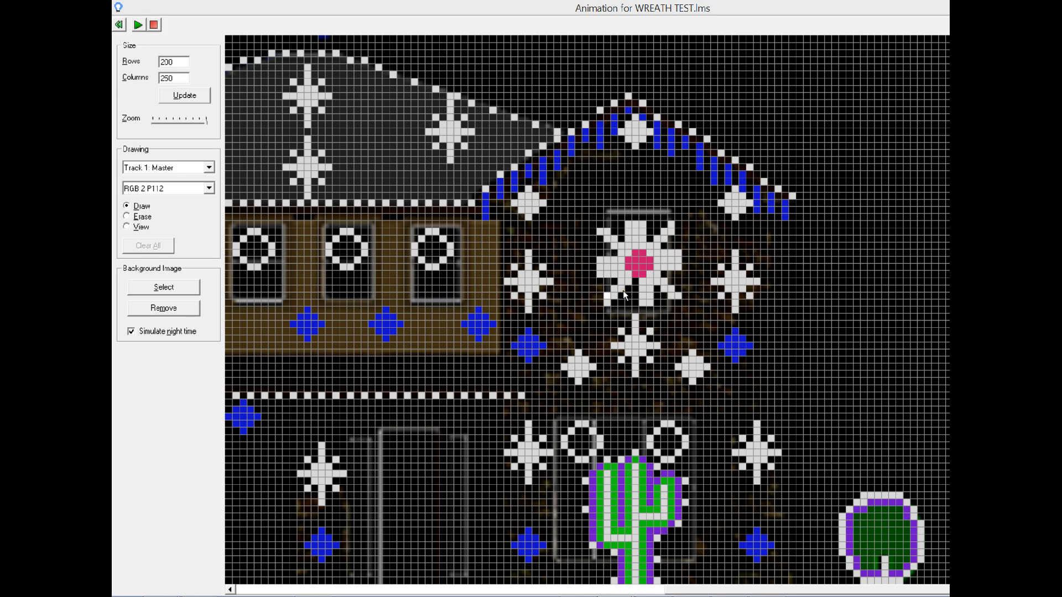
Check the lower part of the Excel wreath map, select channel RGB 2 P117, and draw its cell below the blob on the bottom arm's left edge.
key(alt+Tab)
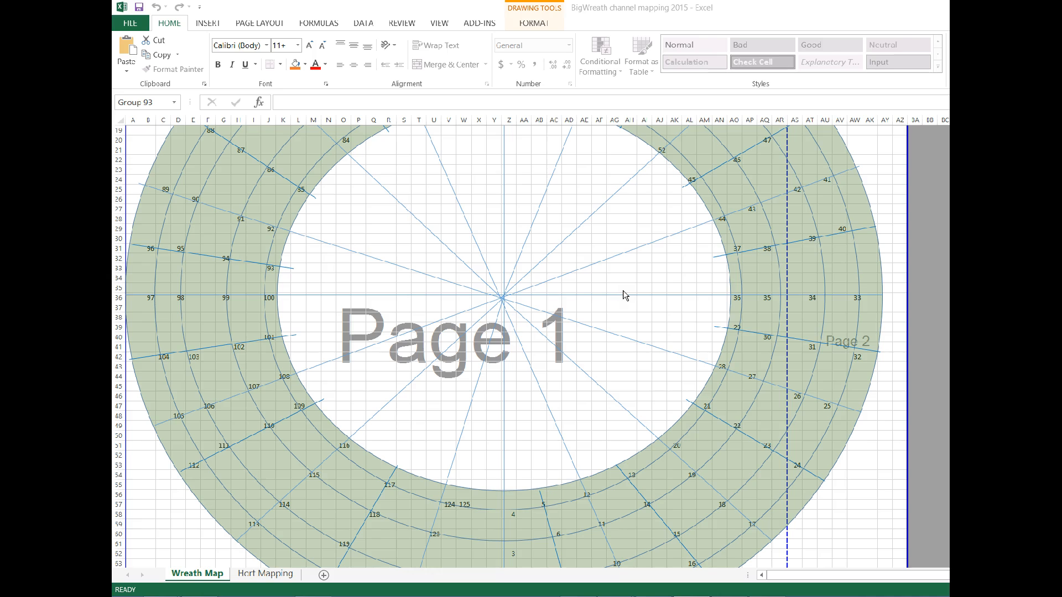
scroll(599, 354, down, 5)
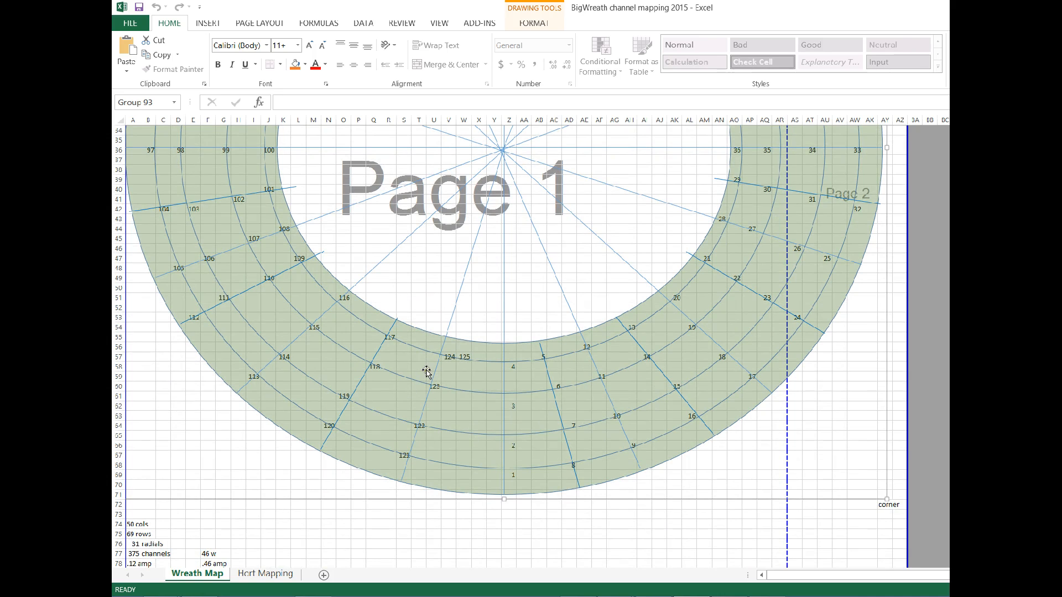
key(alt+Tab)
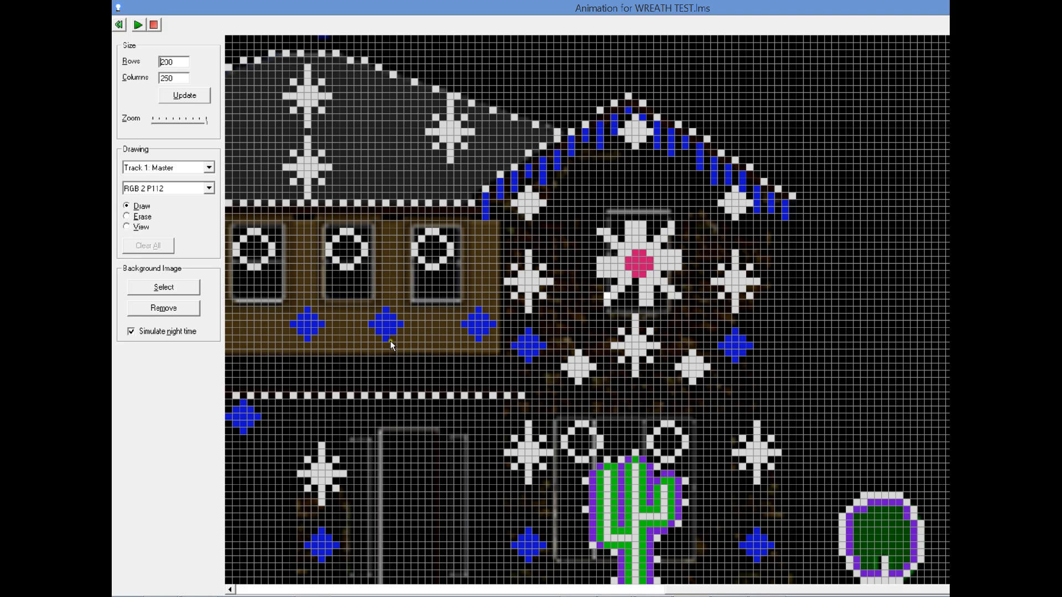
click(206, 186)
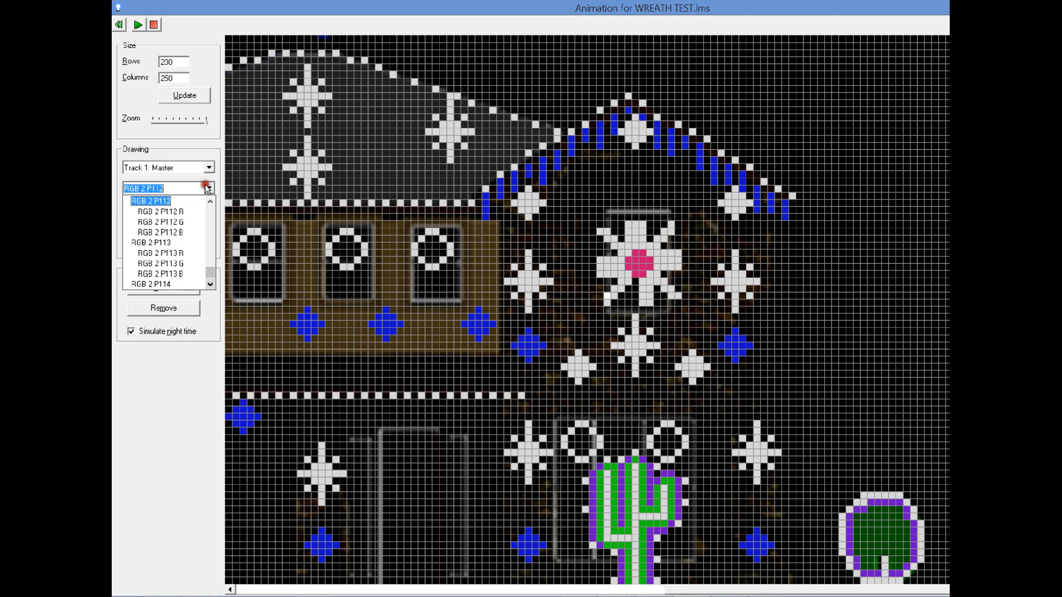
click(210, 284)
click(210, 284)
click(211, 283)
click(210, 283)
click(210, 284)
click(211, 283)
click(210, 284)
click(210, 283)
click(210, 283)
click(210, 283)
click(210, 284)
click(210, 284)
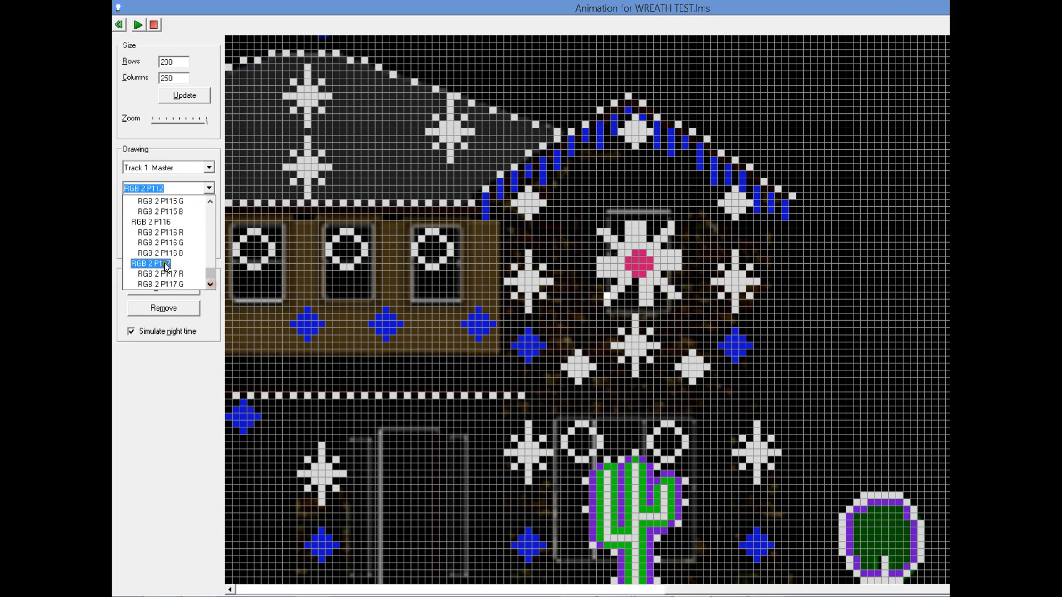
click(165, 263)
click(633, 280)
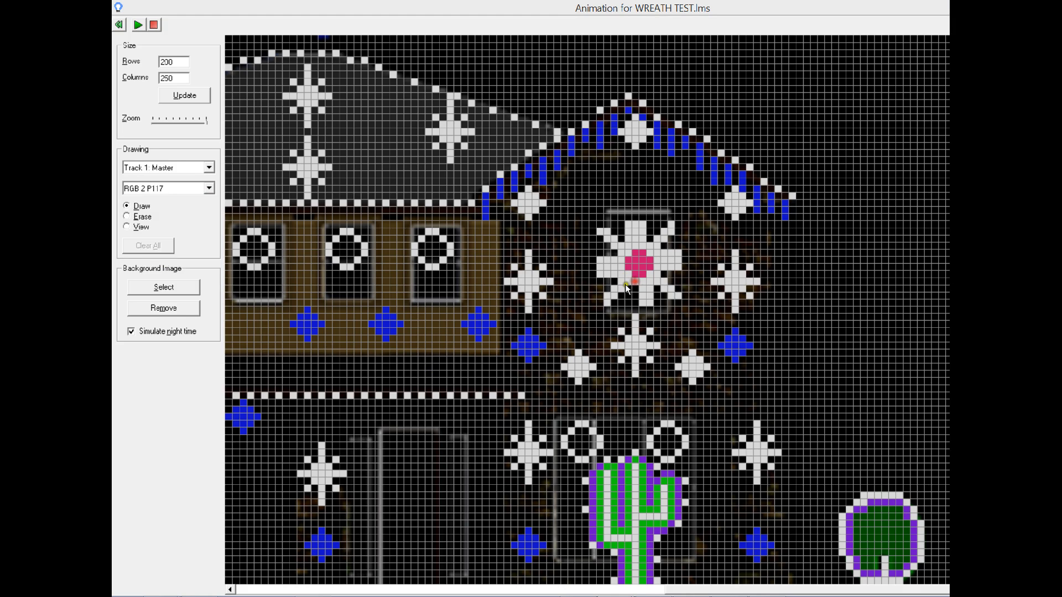
Select channels RGB 2 P118, RGB 2 P119 and RGB 2 P120 in turn, drawing their cells outward along the bottom arm's left edge.
click(209, 188)
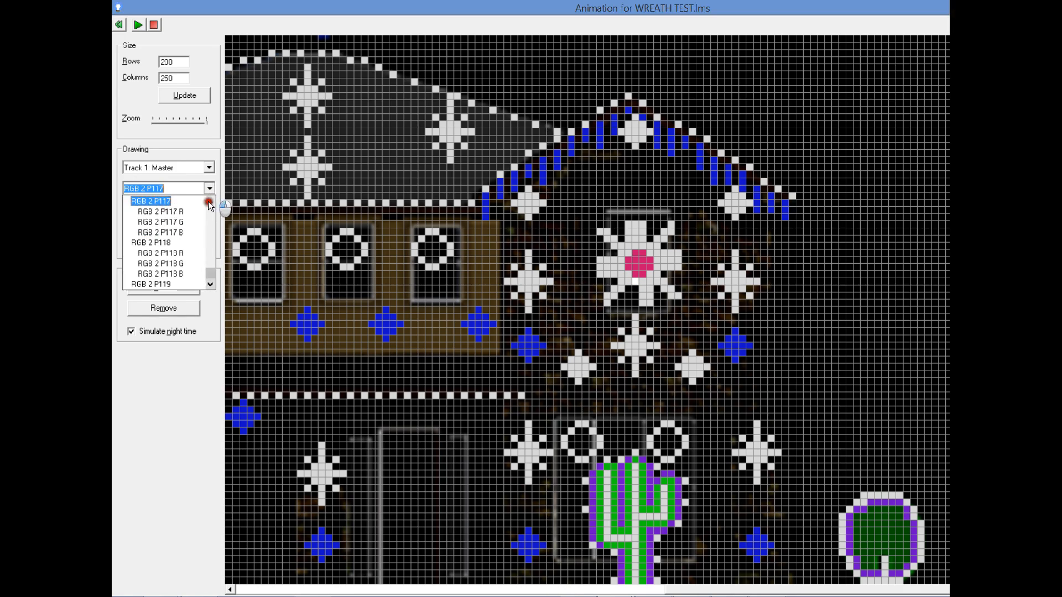
click(179, 239)
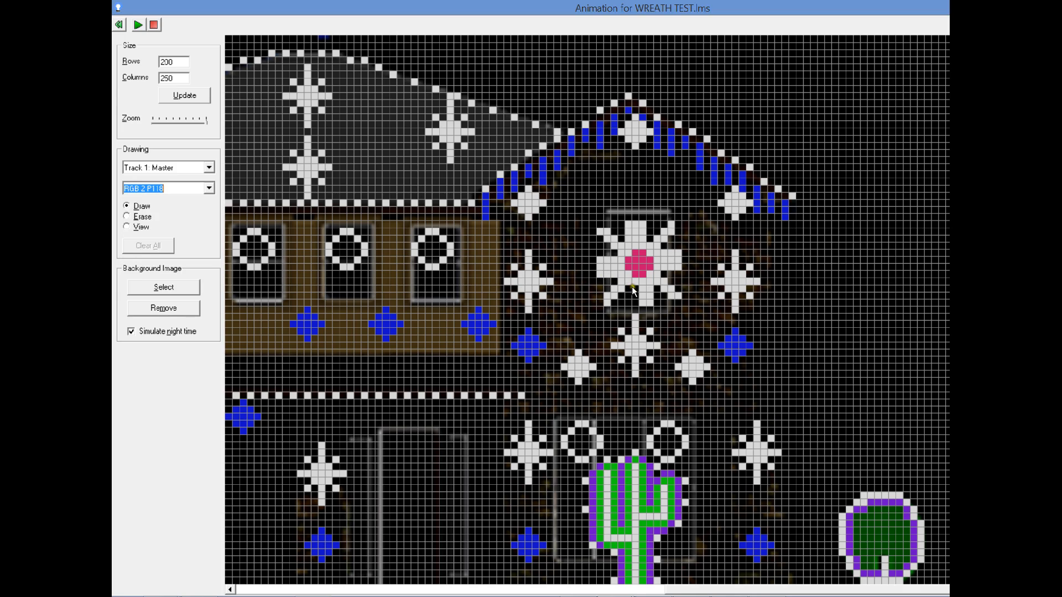
click(631, 287)
click(210, 188)
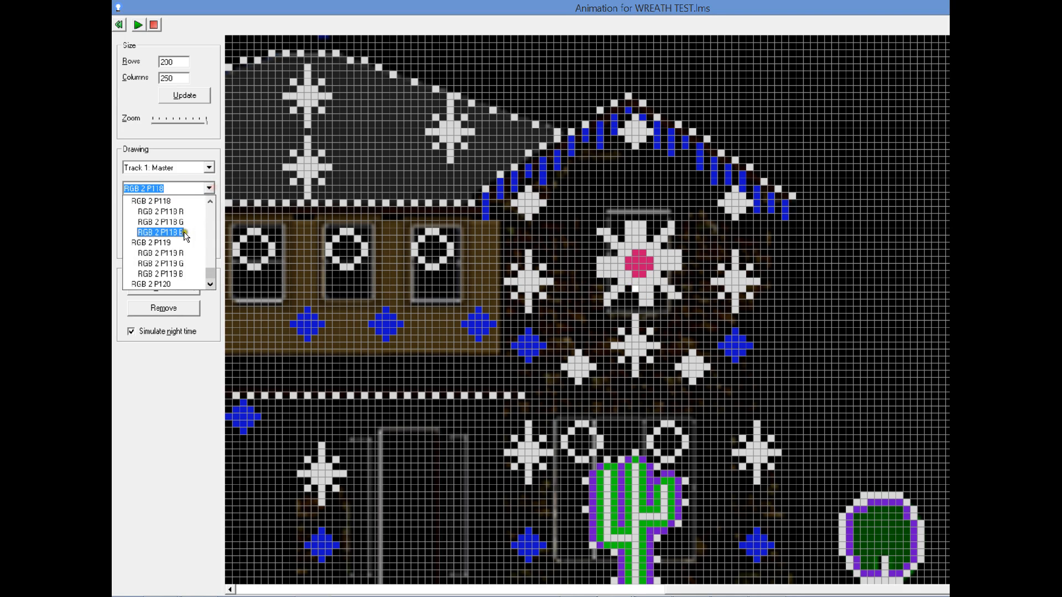
click(164, 242)
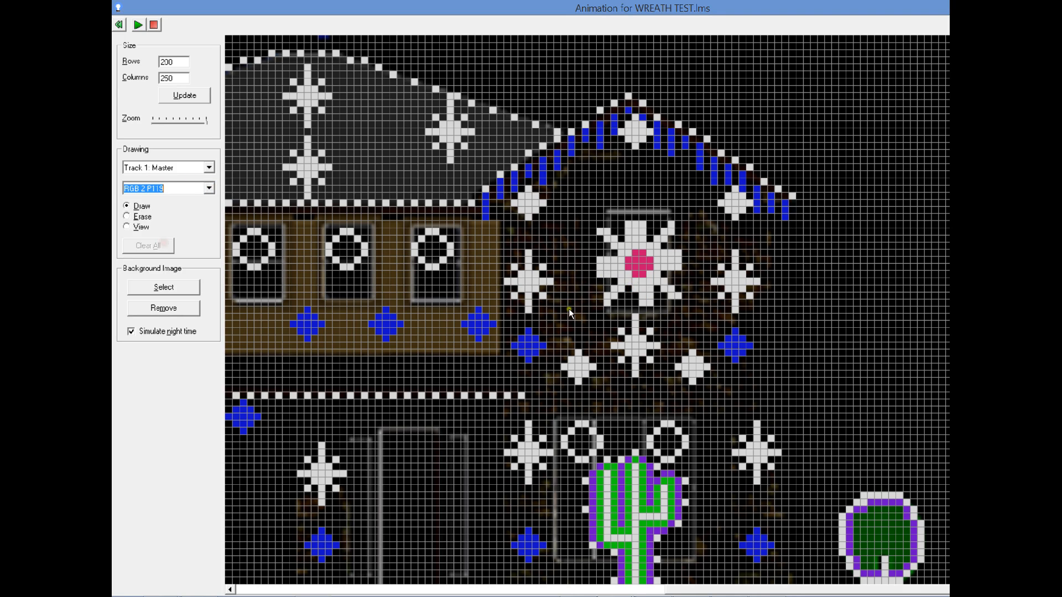
click(638, 297)
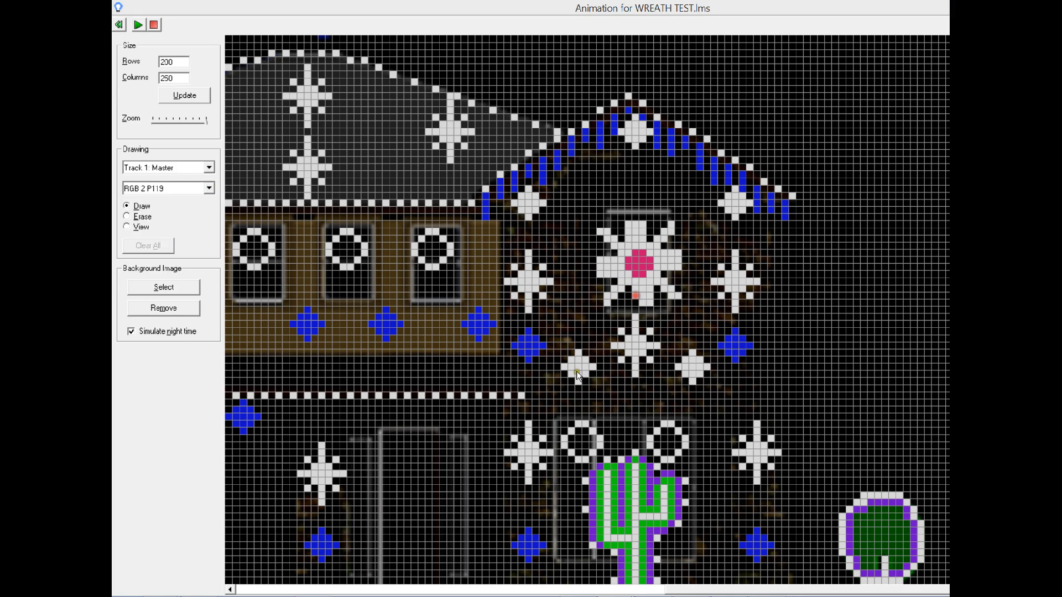
click(210, 188)
click(160, 239)
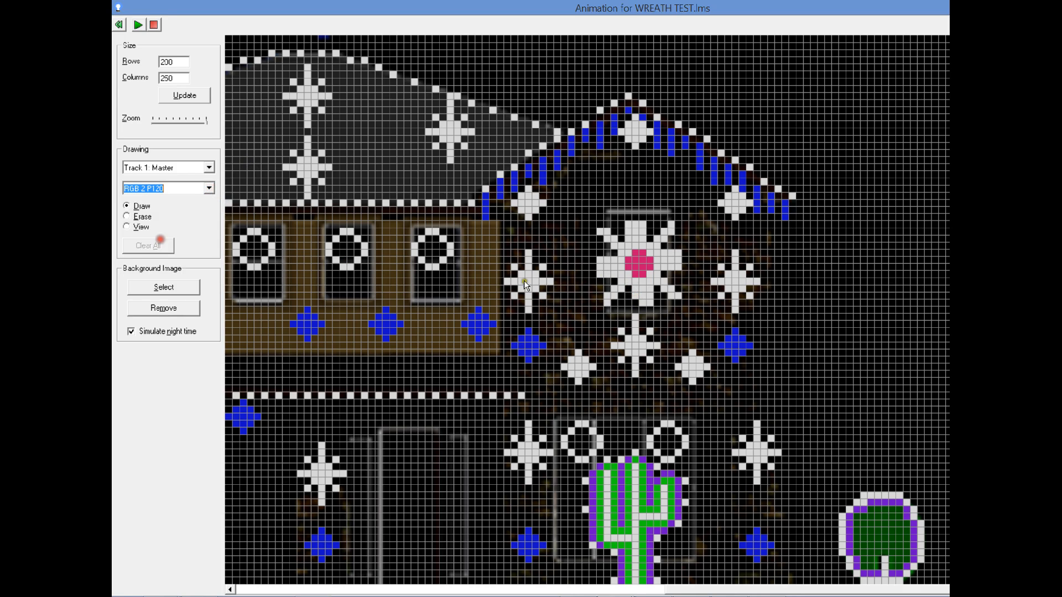
click(636, 302)
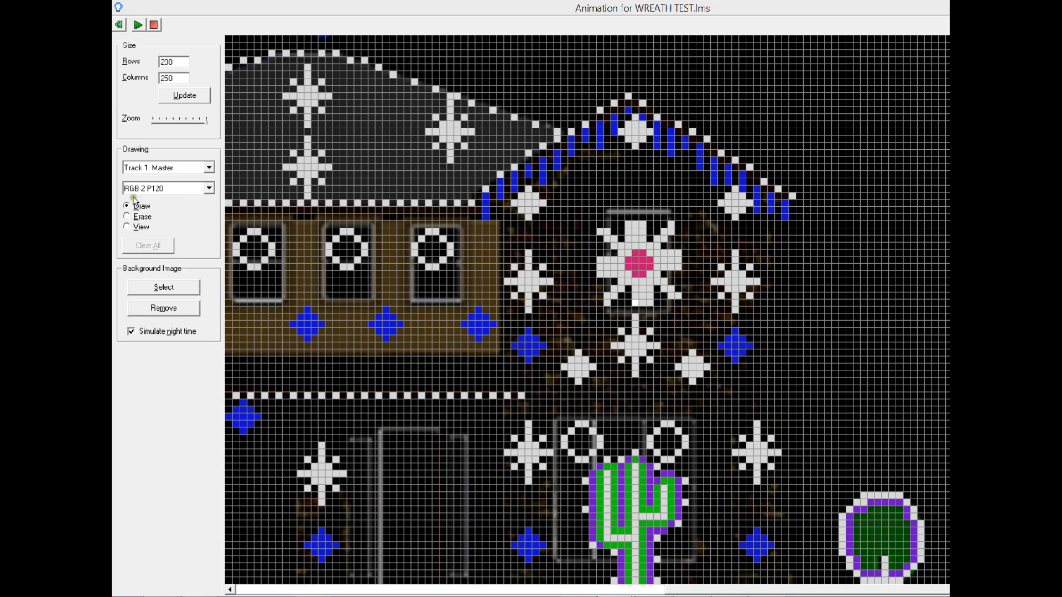
Switch the animation from drawing to View mode and zoom out to show the whole house display.
click(138, 226)
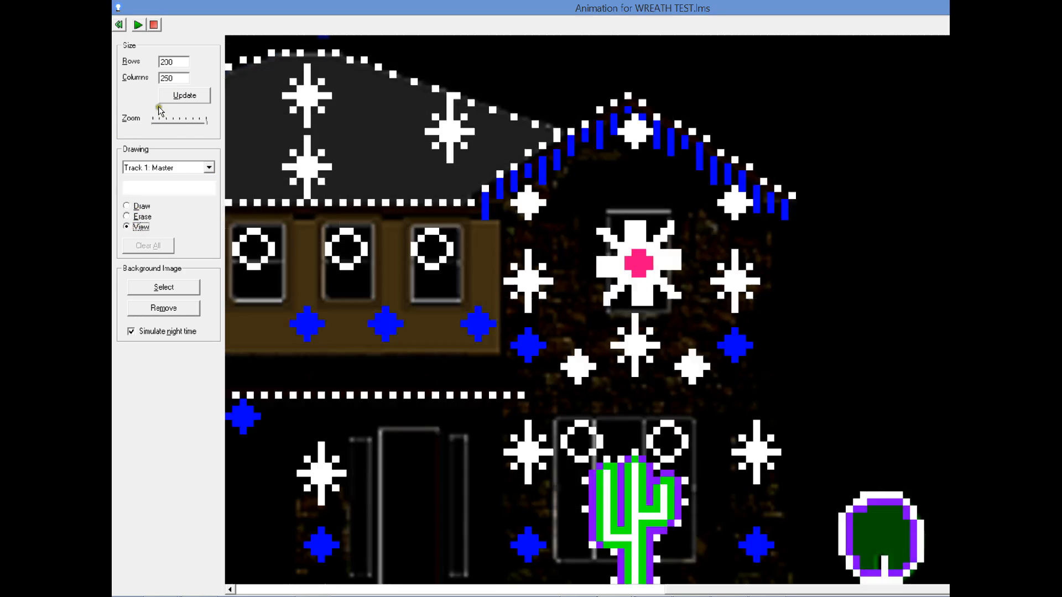
drag(206, 123, 175, 121)
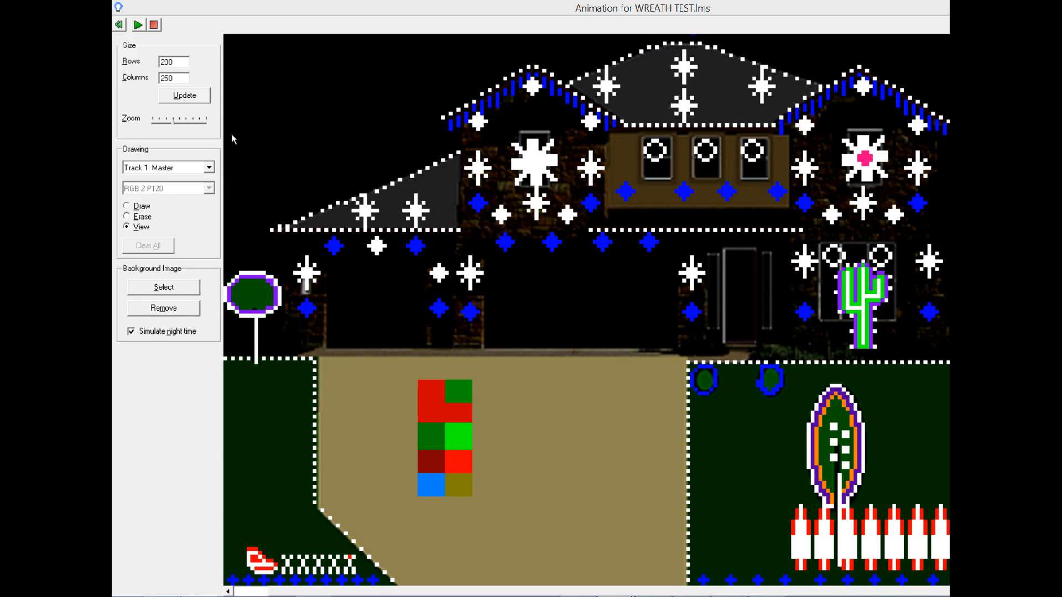
Switch to the Light-O-Rama Sequence Editor window and save the WREATH TEST sequence.
key(alt+Tab)
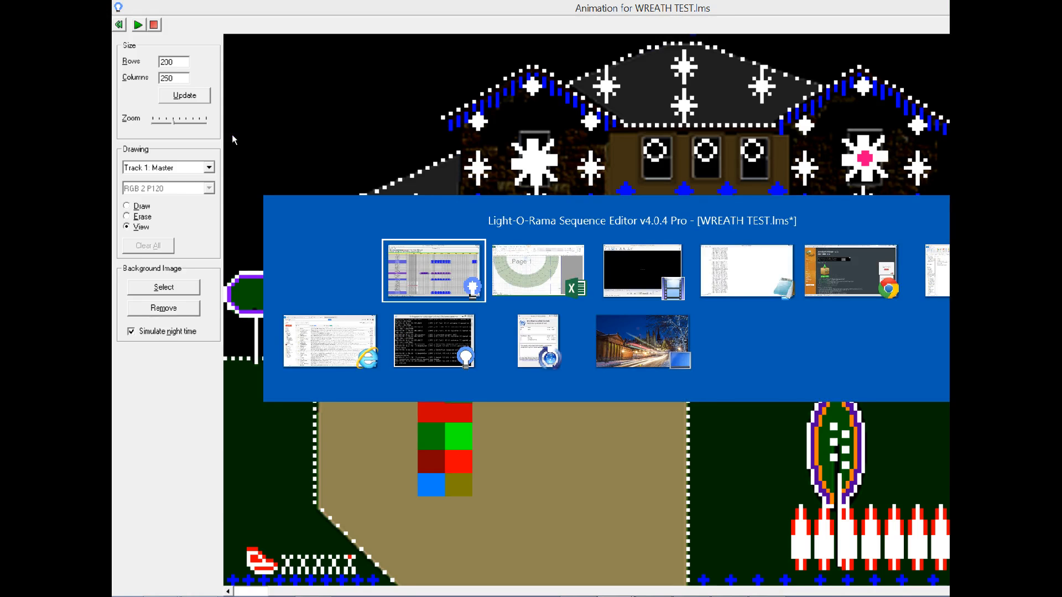
click(114, 97)
key(alt+Tab)
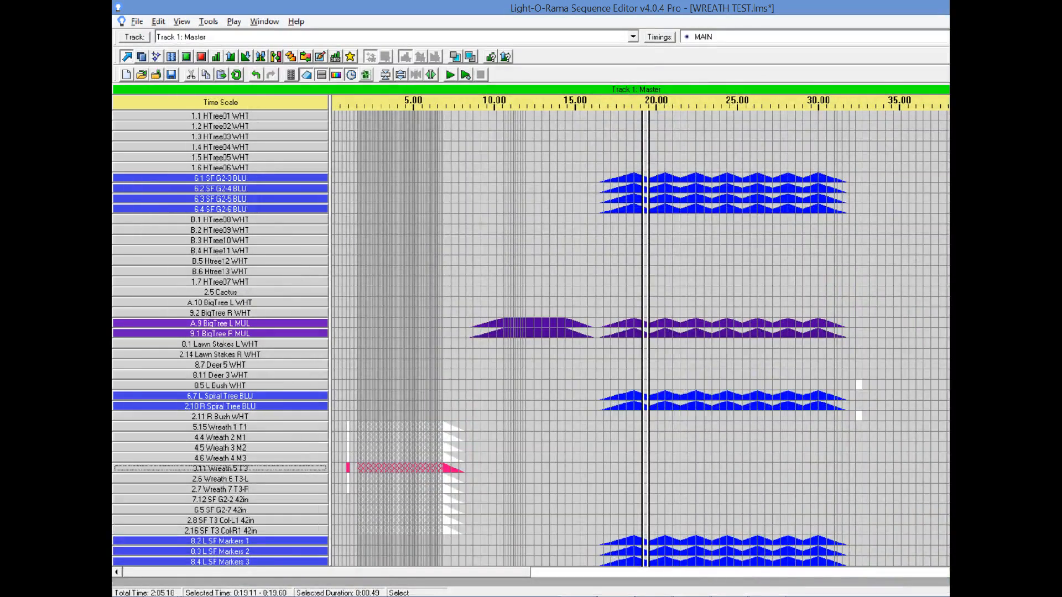
click(170, 73)
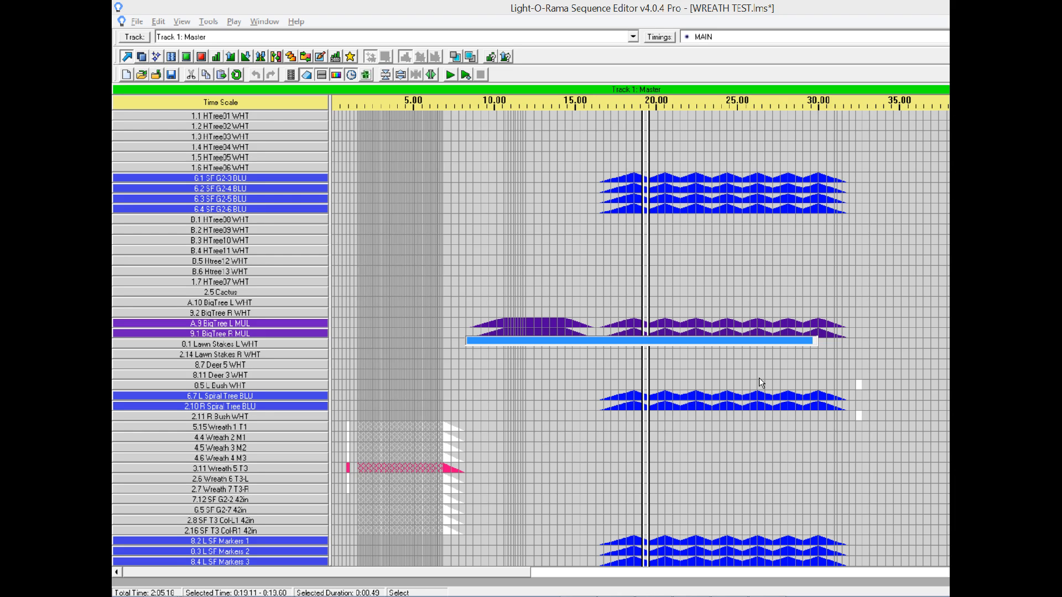
key(ctrl+s)
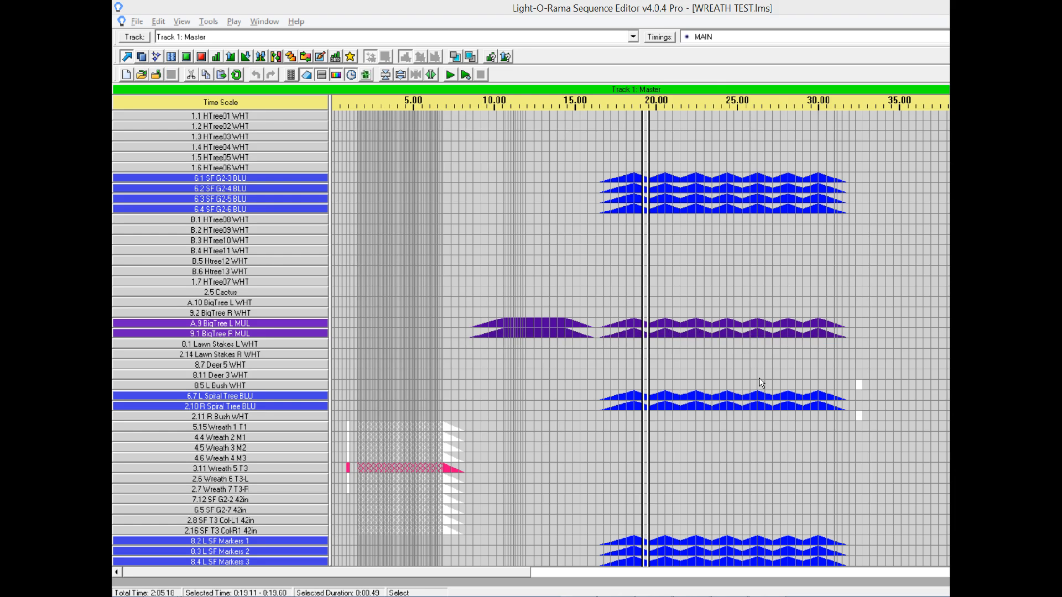
Check and close the animation preview, and set the colour of channel 3.11 Wreath 5 T3 to white.
click(291, 76)
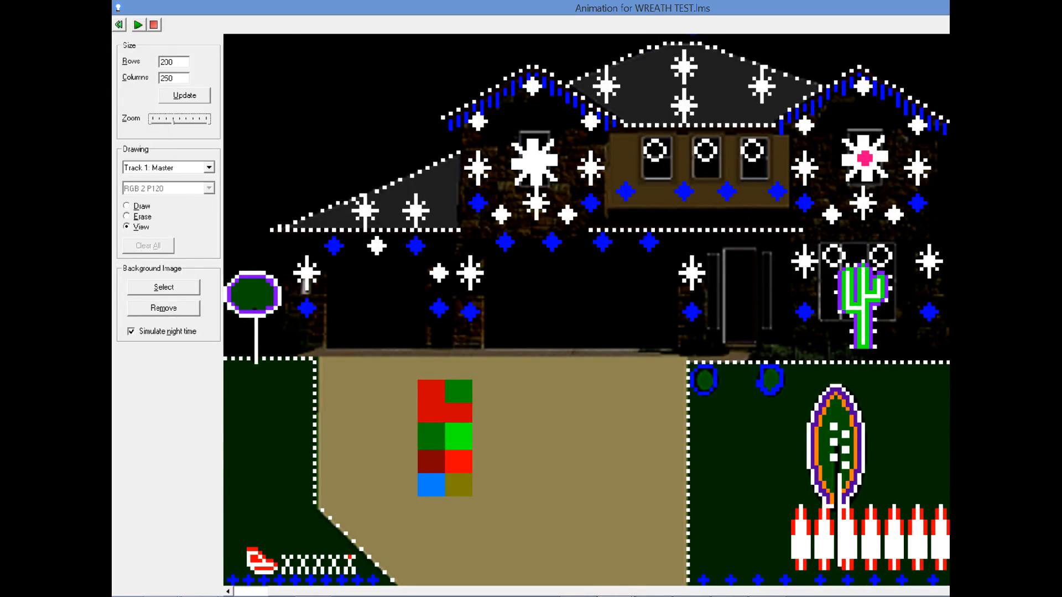
key(alt+F4)
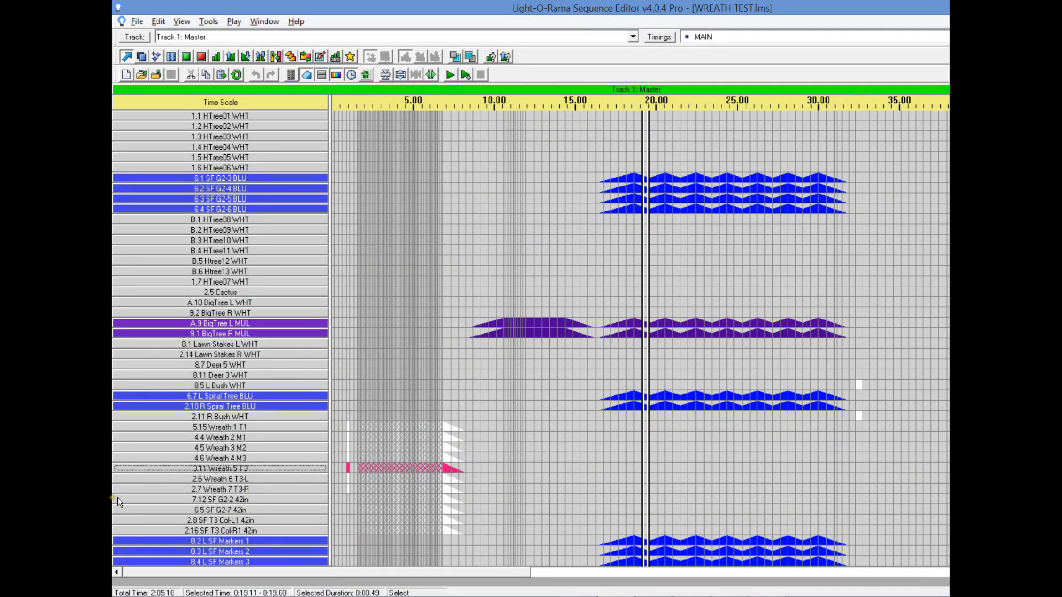
double_click(216, 466)
click(716, 294)
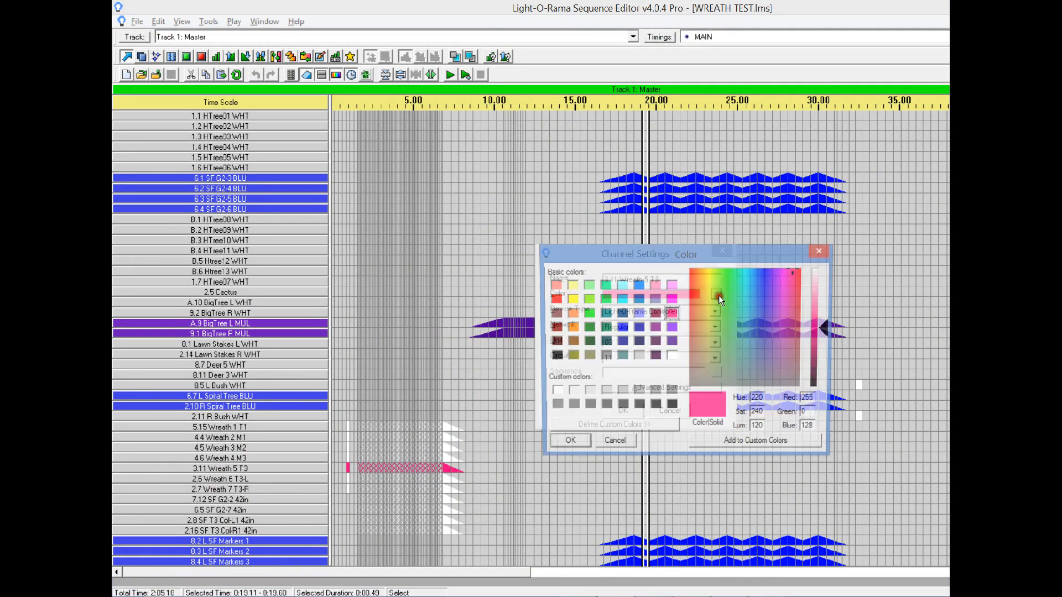
click(553, 392)
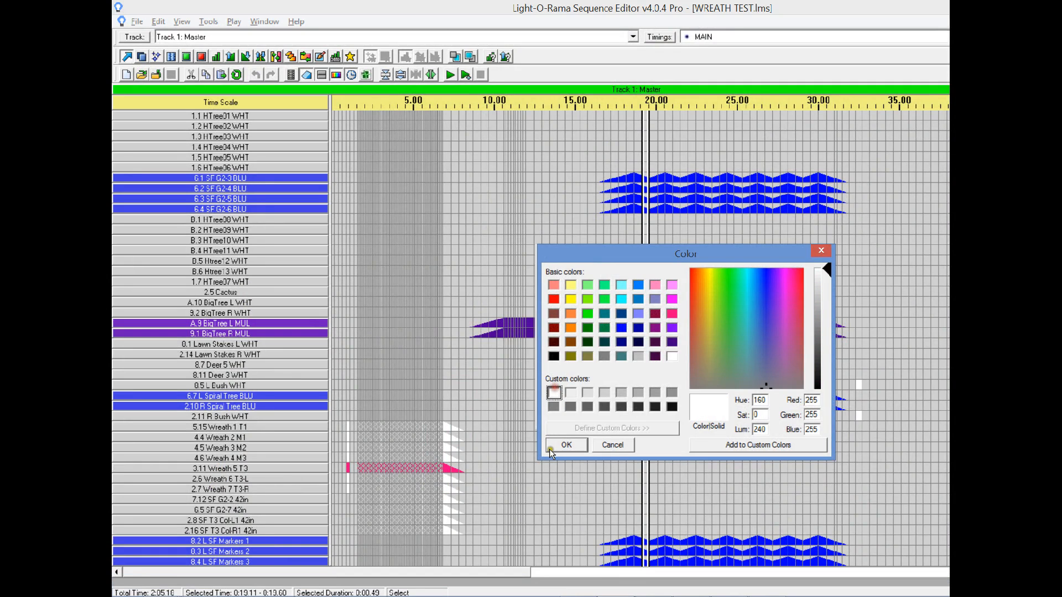
click(562, 439)
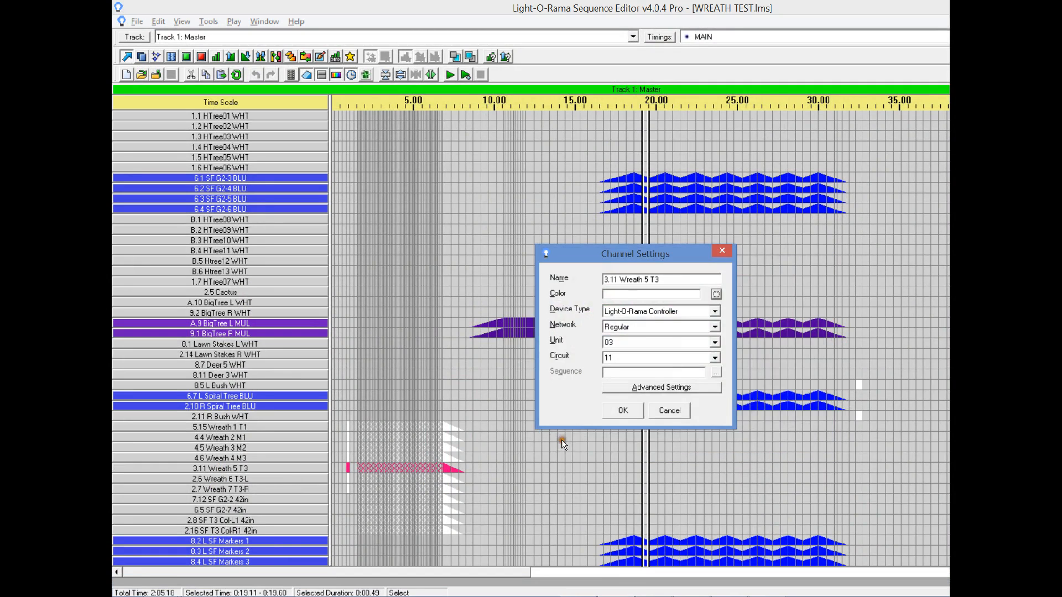
click(624, 408)
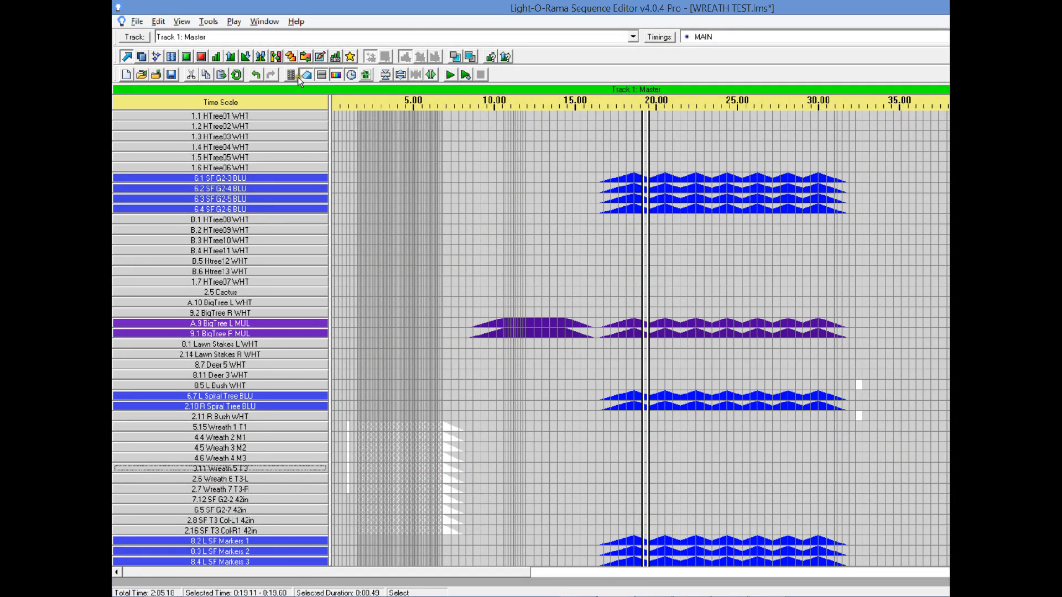
Play the WREATH TEST sequence in the animation preview and close the perl.exe console window covering it.
click(296, 77)
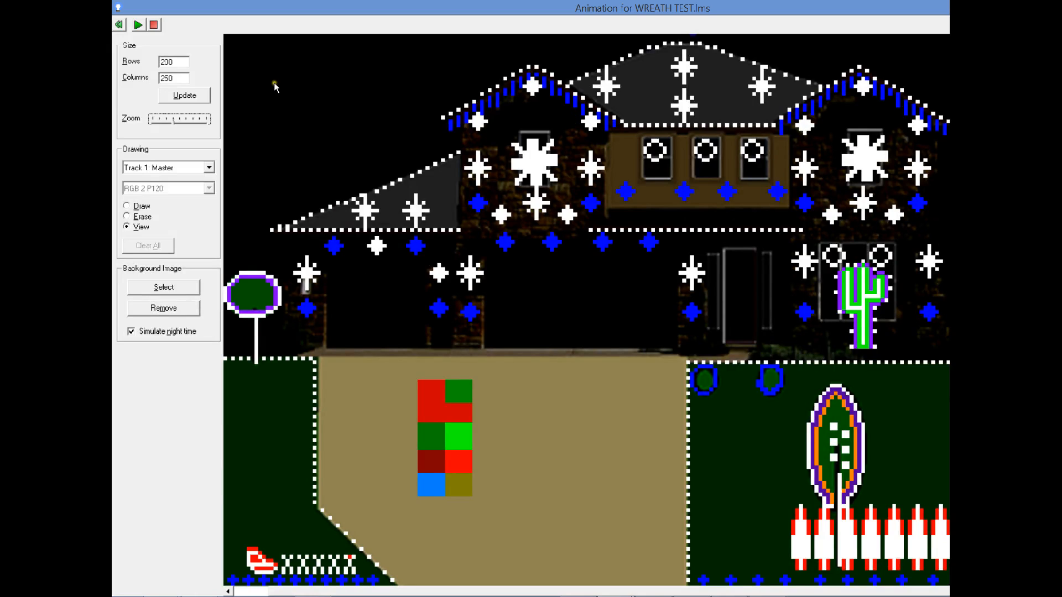
click(138, 26)
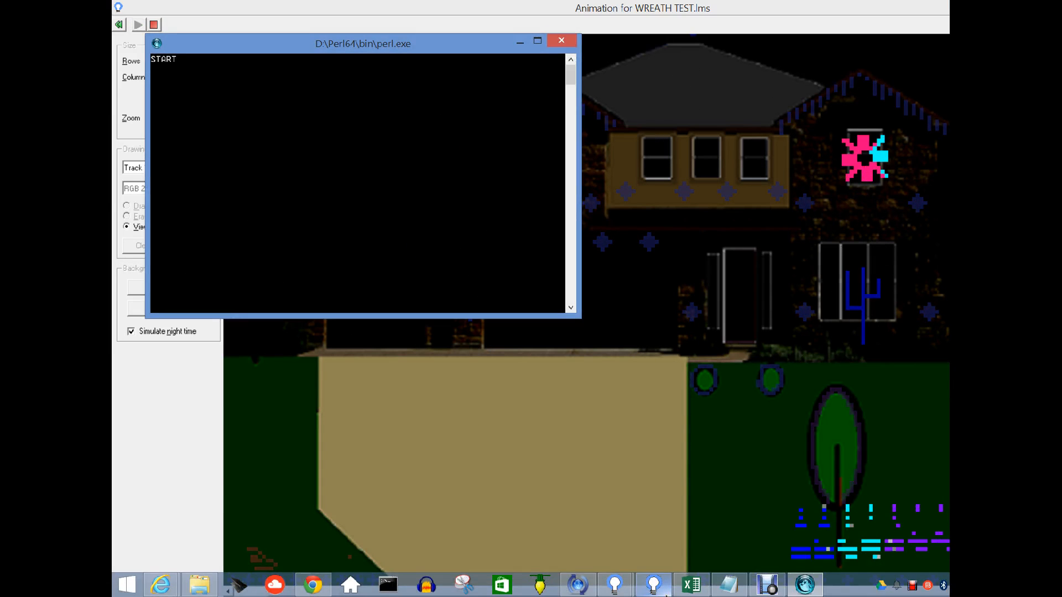
click(564, 40)
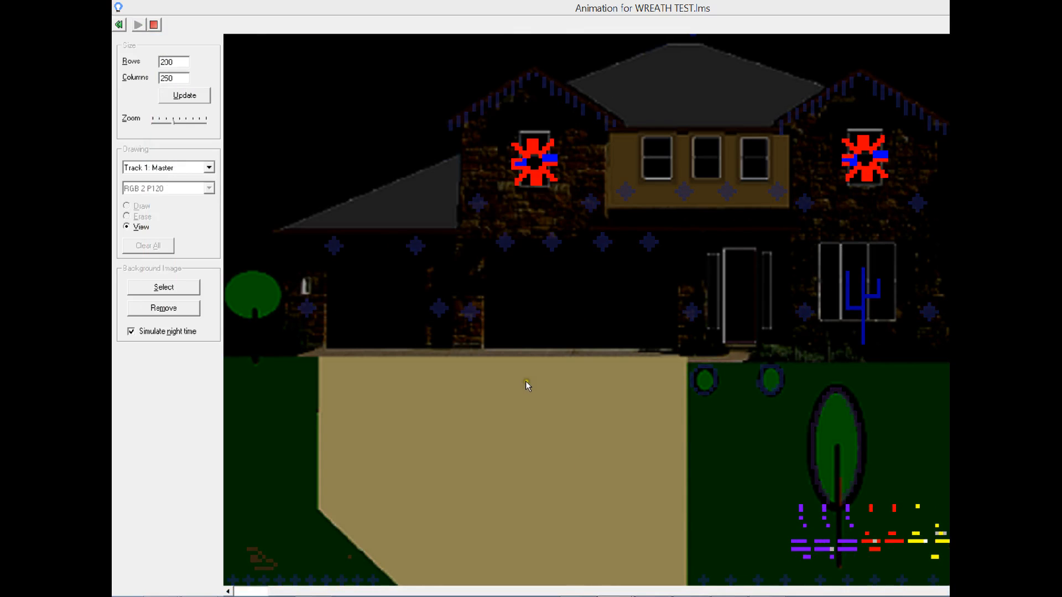